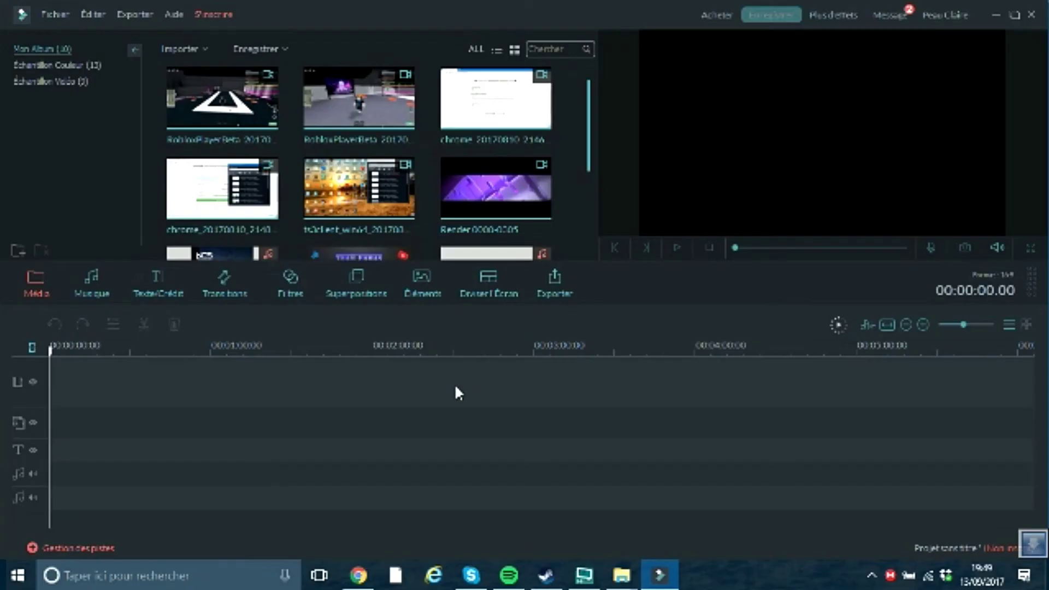
Move the XSplit recordings folder window aside, leaving the File menu unused, and return to Filmora
{"action": "left_click", "coordinate": [422, 279]}
{"action": "left_click", "coordinate": [64, 16]}
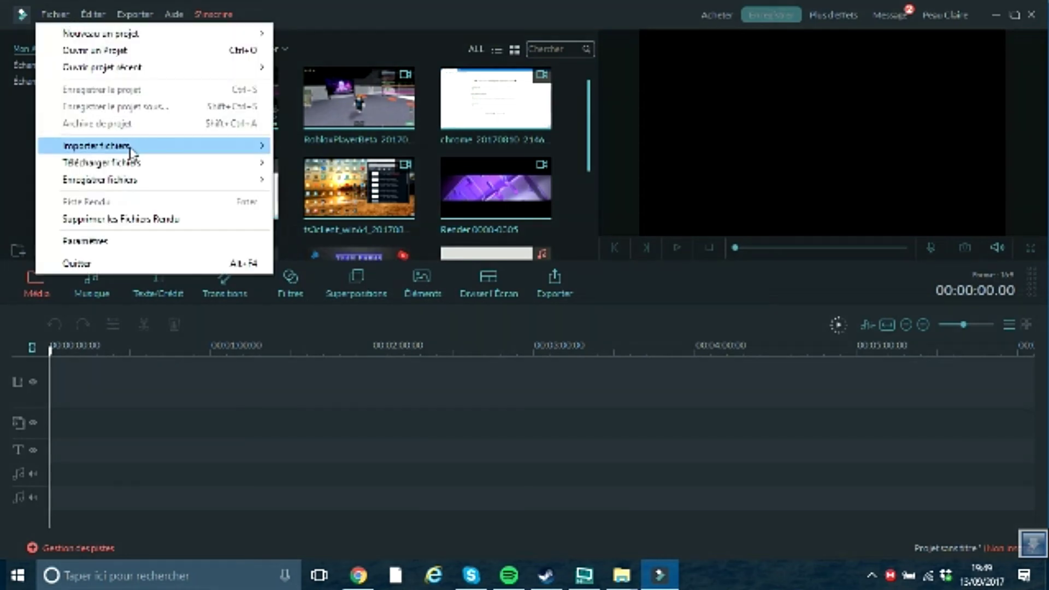
{"action": "mouse_move", "coordinate": [131, 148]}
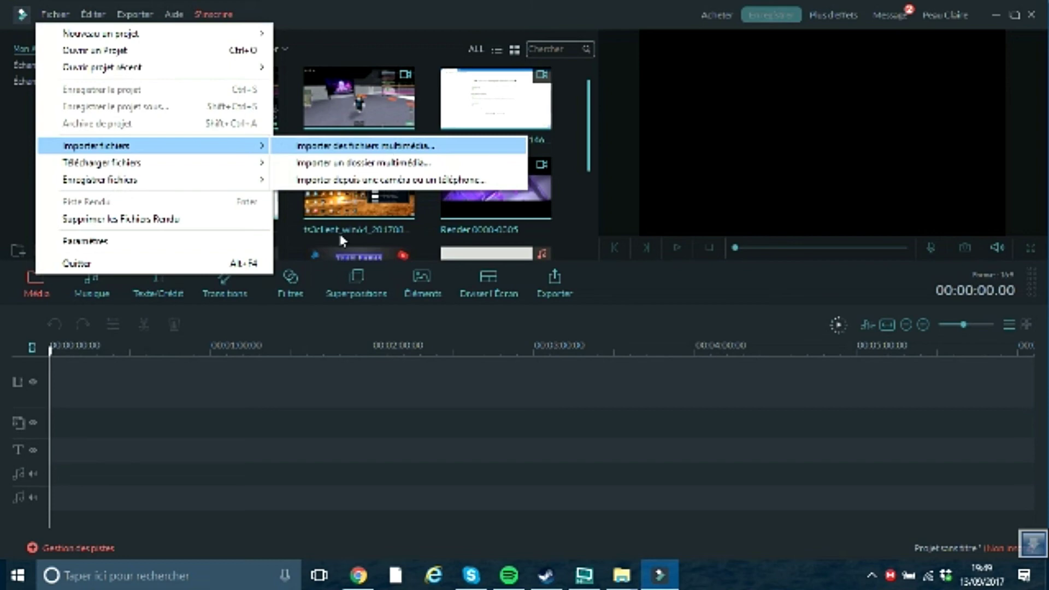
{"action": "left_click", "coordinate": [464, 461]}
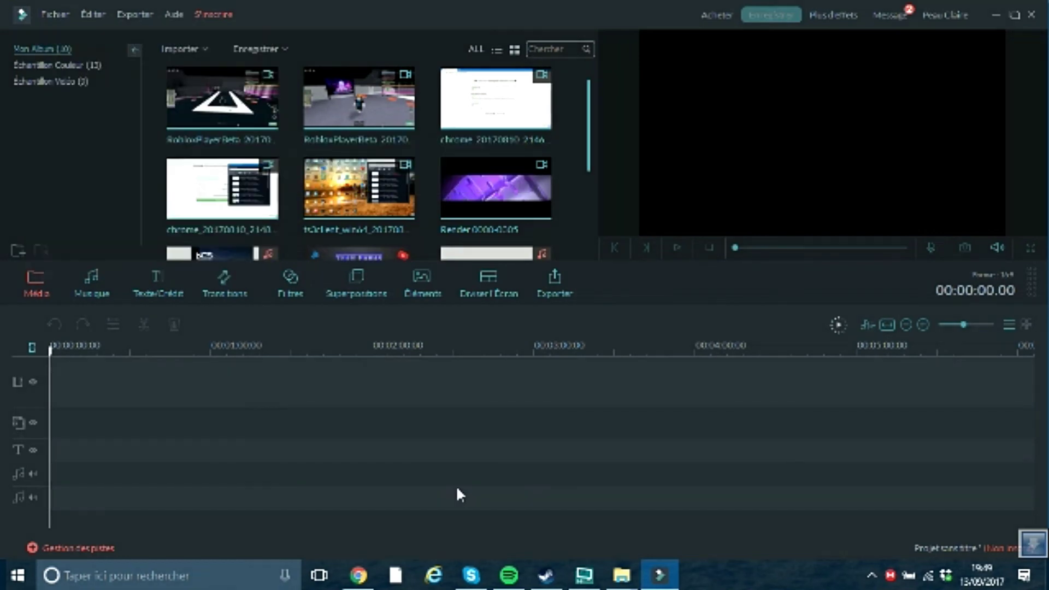
{"action": "left_click", "coordinate": [621, 574]}
{"action": "left_click", "coordinate": [528, 493]}
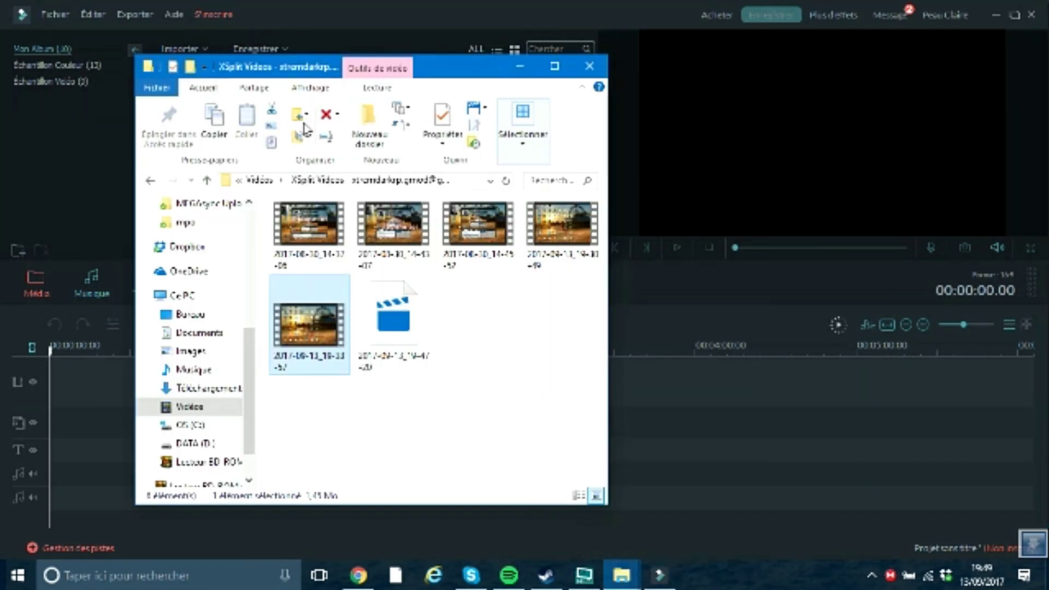
{"action": "left_click_drag", "start_coordinate": [508, 65], "coordinate": [431, 38]}
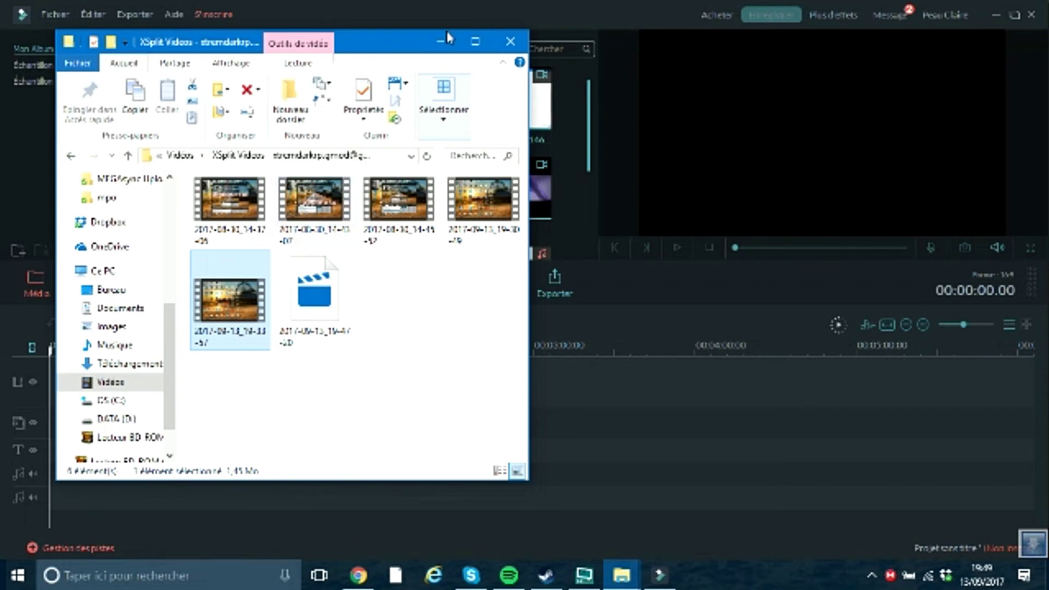
{"action": "left_click", "coordinate": [349, 485]}
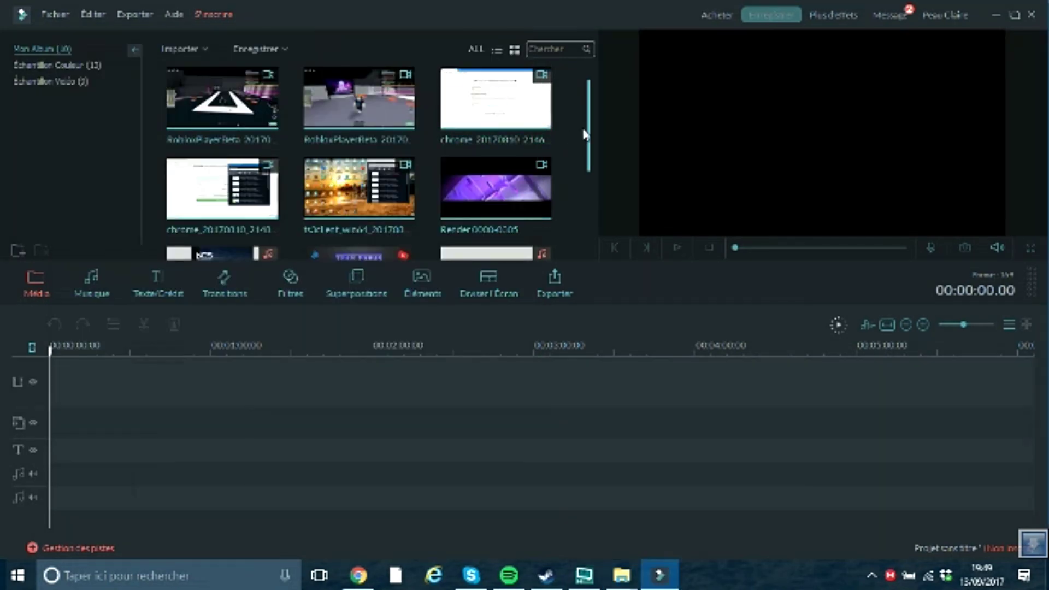
Place the Render clip at 00:00 on the first video track
{"action": "scroll", "coordinate": [590, 135], "scroll_direction": "down", "scroll_amount": 5}
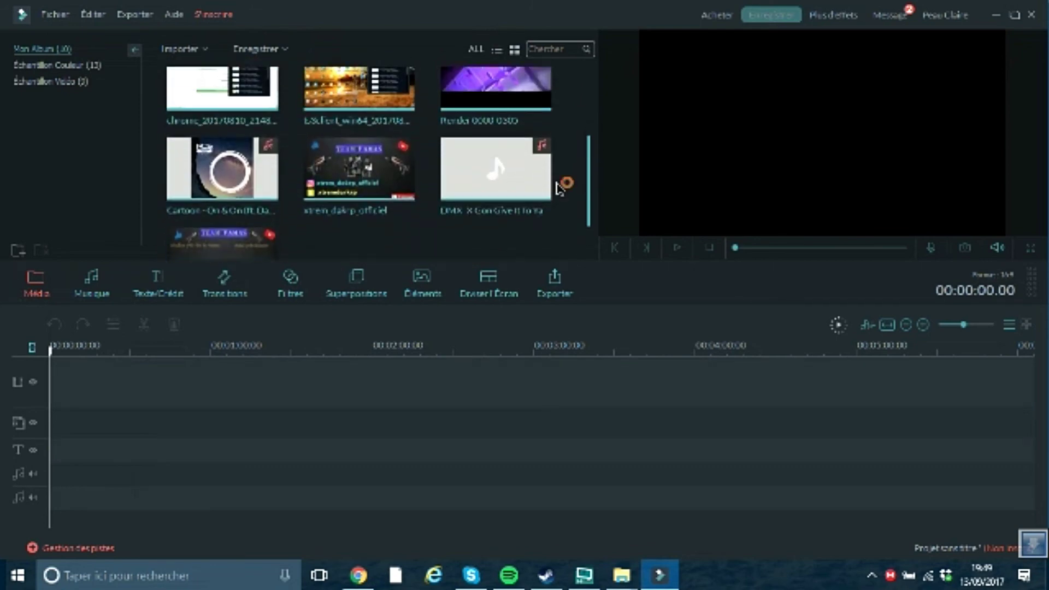
{"action": "scroll", "coordinate": [593, 137], "scroll_direction": "up", "scroll_amount": 2}
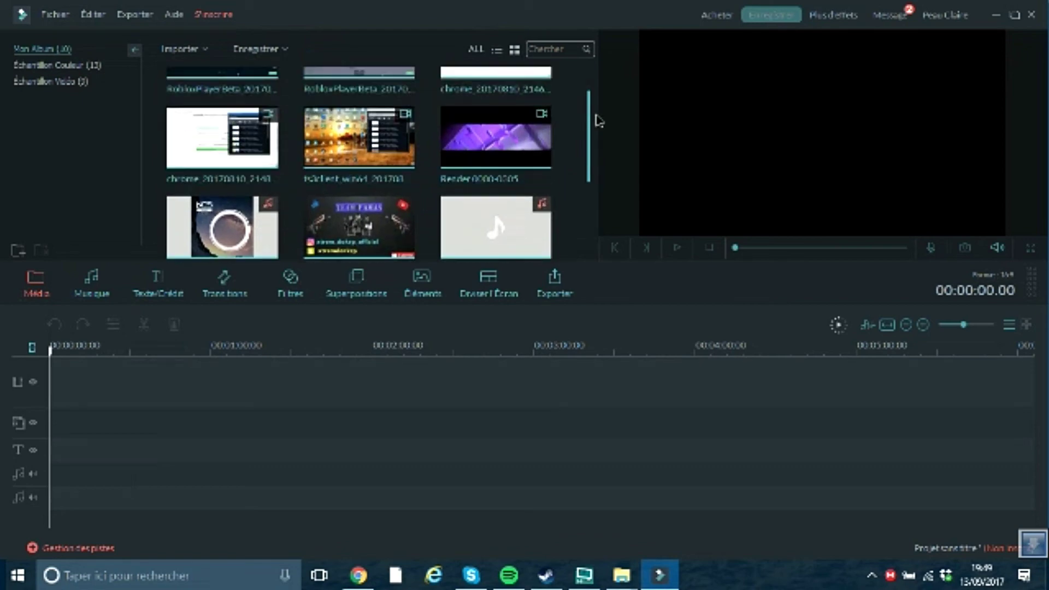
{"action": "left_click_drag", "start_coordinate": [491, 288], "coordinate": [58, 362]}
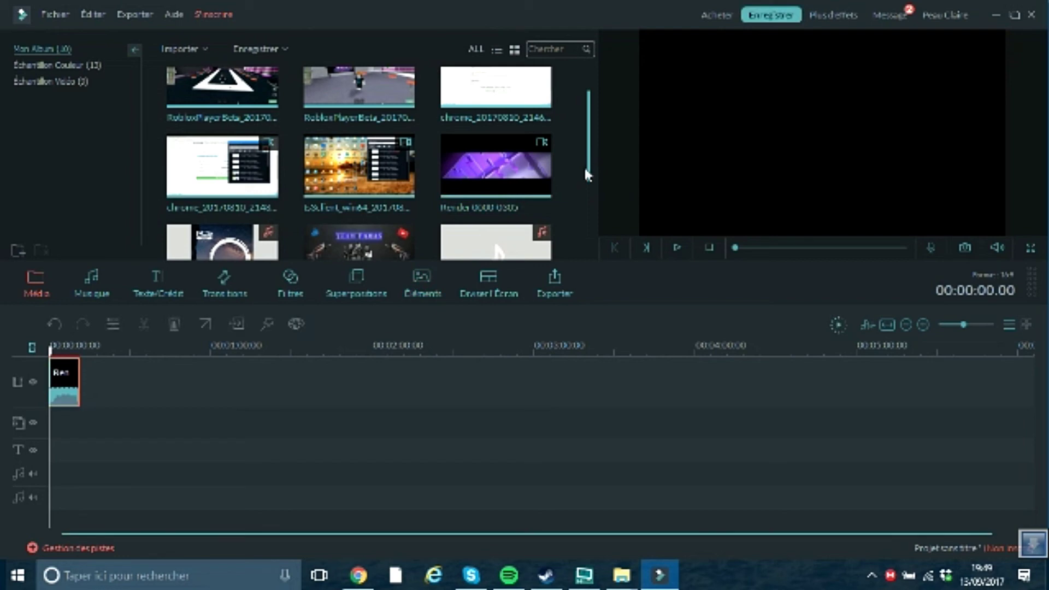
{"action": "scroll", "coordinate": [588, 162], "scroll_direction": "up", "scroll_amount": 1}
{"action": "scroll", "coordinate": [588, 162], "scroll_direction": "down", "scroll_amount": 1}
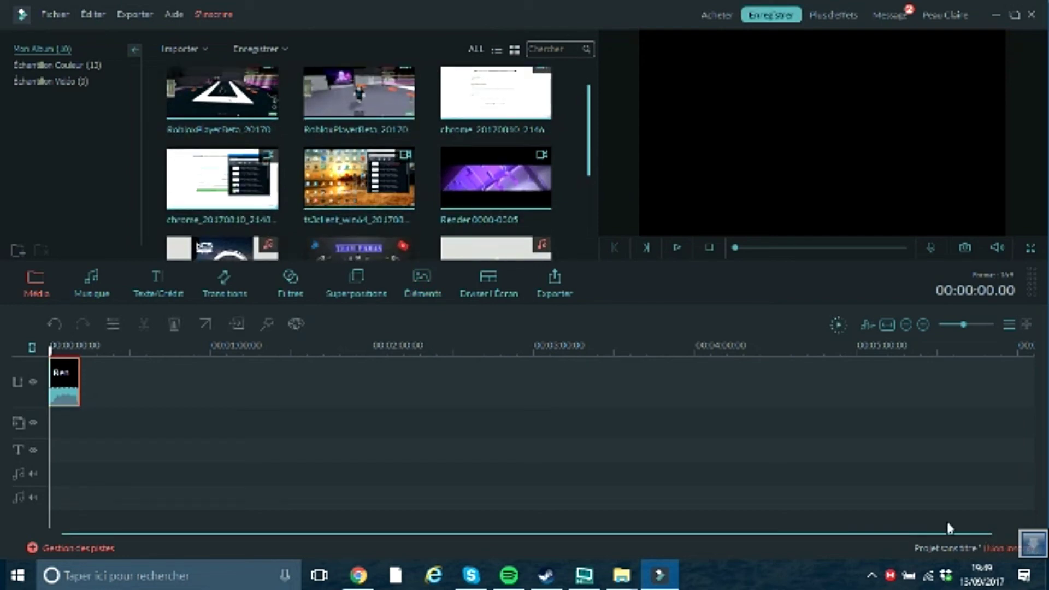
Preview the intro clip, then return the playhead to the start
{"action": "left_click", "coordinate": [680, 246]}
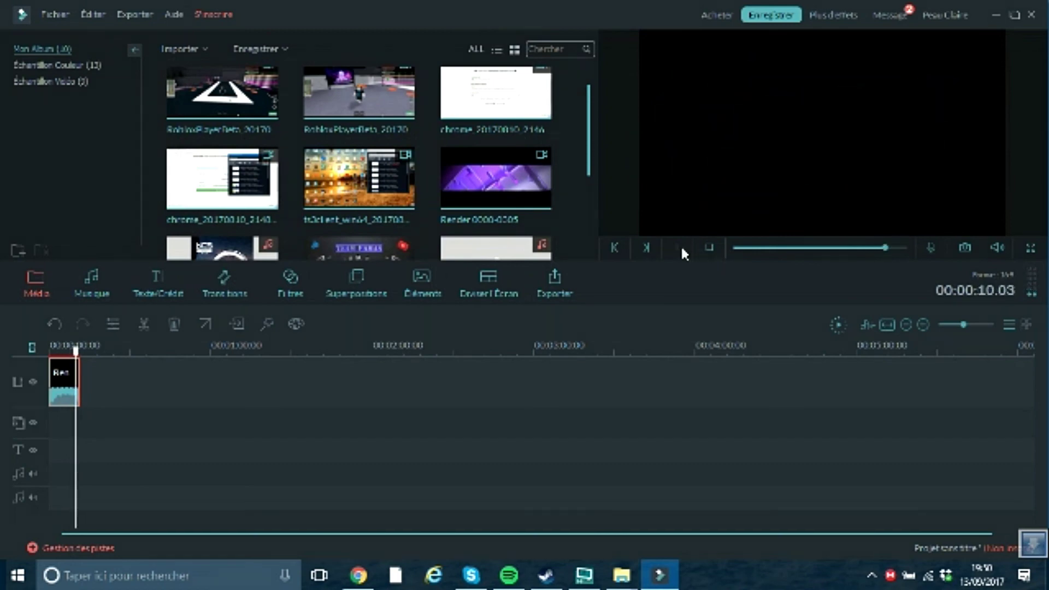
{"action": "left_click", "coordinate": [680, 246]}
{"action": "left_click", "coordinate": [709, 247]}
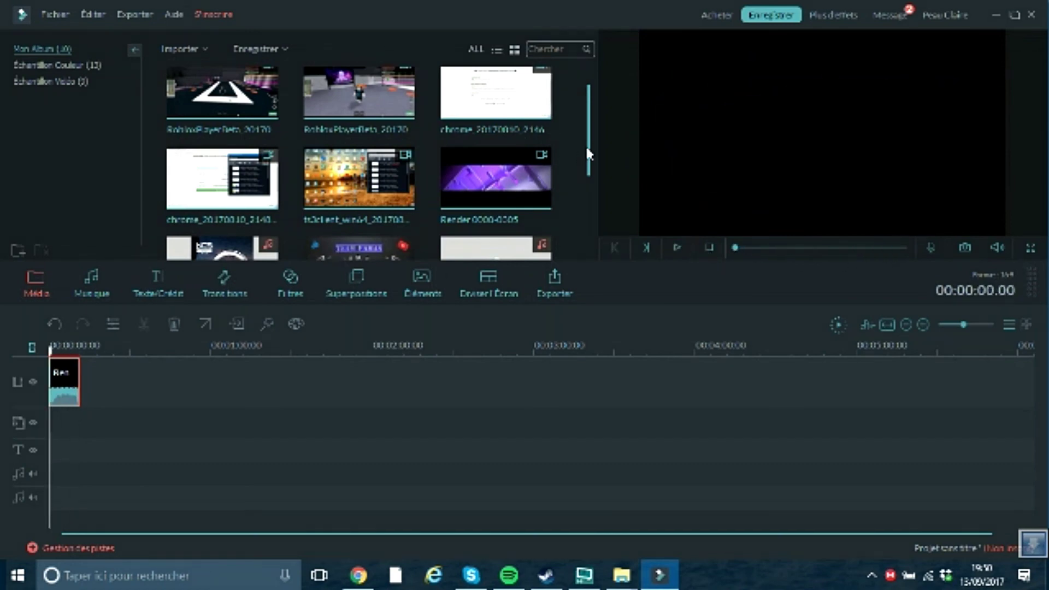
Adjust the preview area and glance at the import options without importing anything
{"action": "left_click_drag", "start_coordinate": [588, 153], "coordinate": [582, 232]}
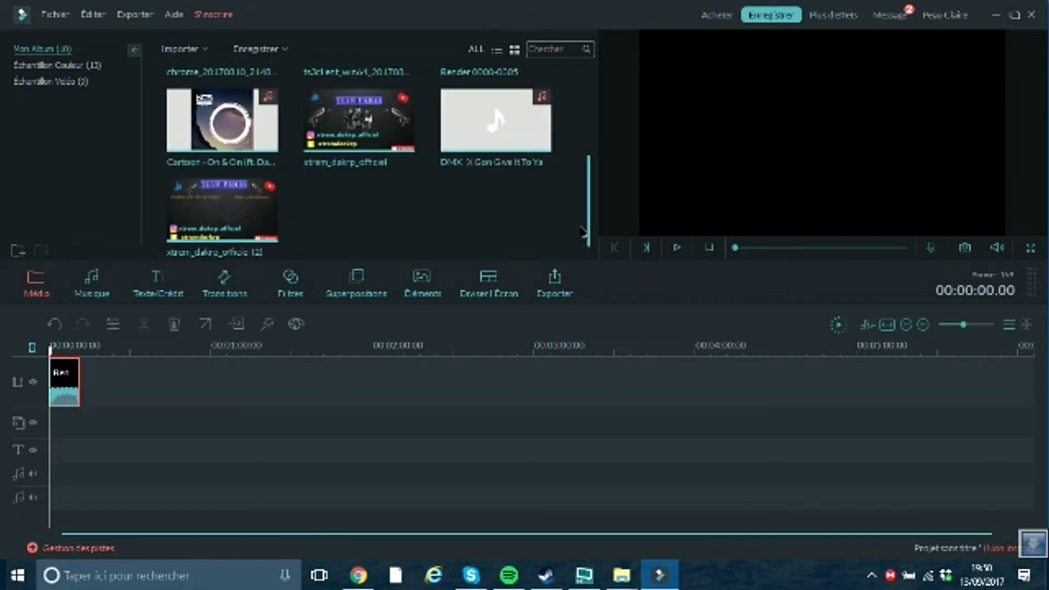
{"action": "left_click_drag", "start_coordinate": [582, 232], "coordinate": [583, 130]}
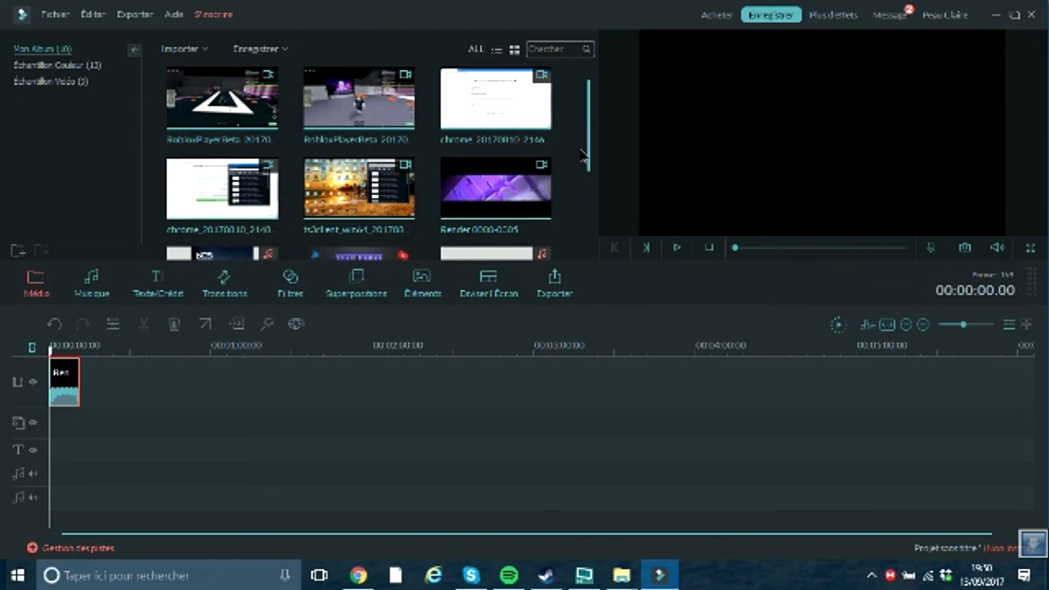
{"action": "scroll", "coordinate": [573, 246], "scroll_direction": "down", "scroll_amount": 3}
{"action": "scroll", "coordinate": [579, 196], "scroll_direction": "up", "scroll_amount": 5}
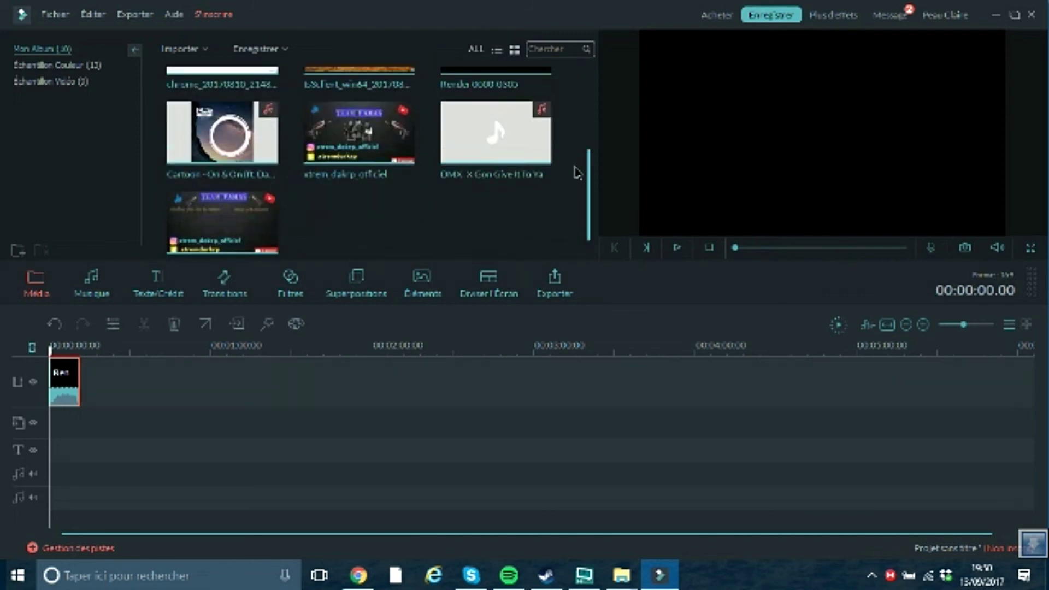
{"action": "left_click", "coordinate": [184, 51]}
{"action": "left_click", "coordinate": [186, 52]}
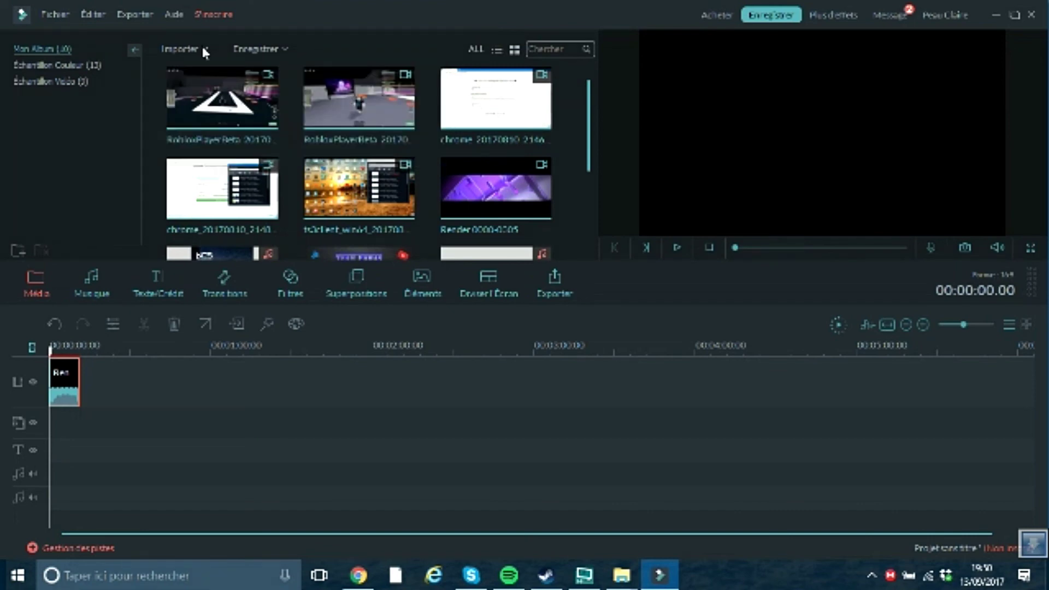
Import the ta3client_win64 video from Vidéos > LoiLo Game Recorder via Importer des fichiers multimédia
{"action": "left_click", "coordinate": [203, 50]}
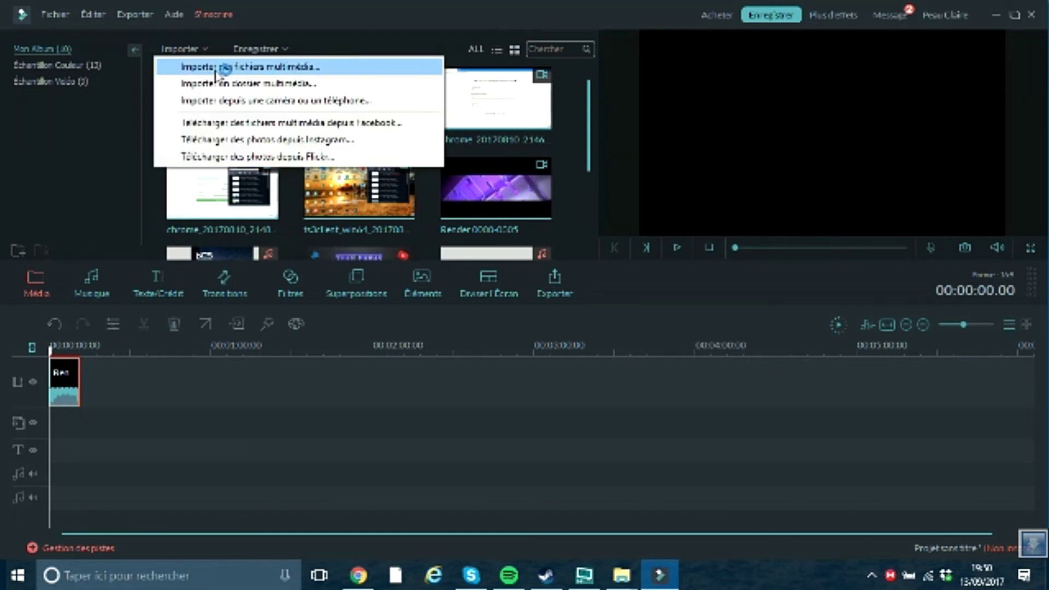
{"action": "left_click", "coordinate": [224, 70]}
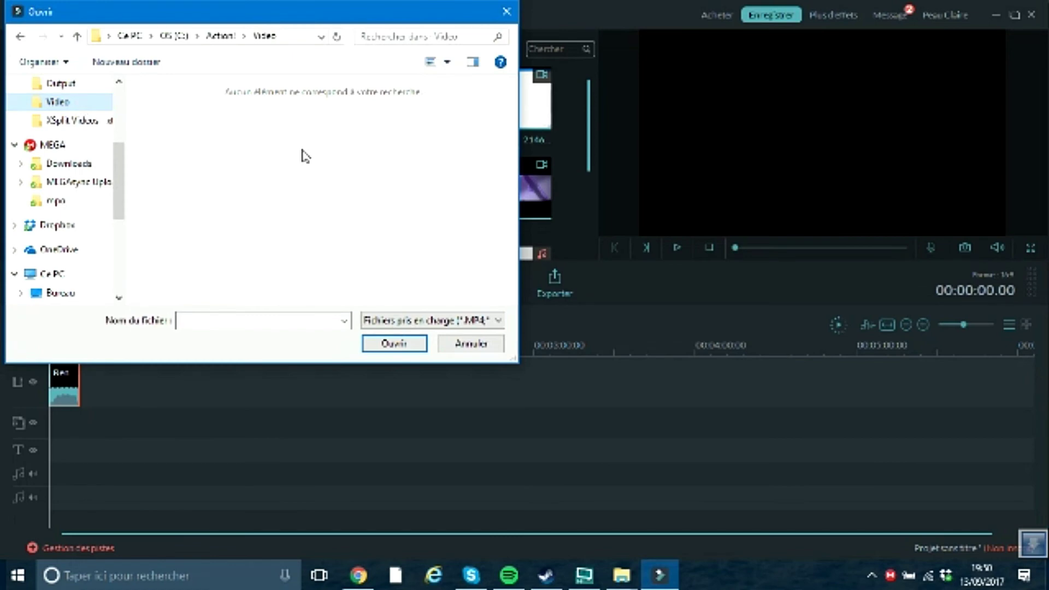
{"action": "scroll", "coordinate": [71, 181], "scroll_direction": "down", "scroll_amount": 1}
{"action": "scroll", "coordinate": [73, 181], "scroll_direction": "down", "scroll_amount": 3}
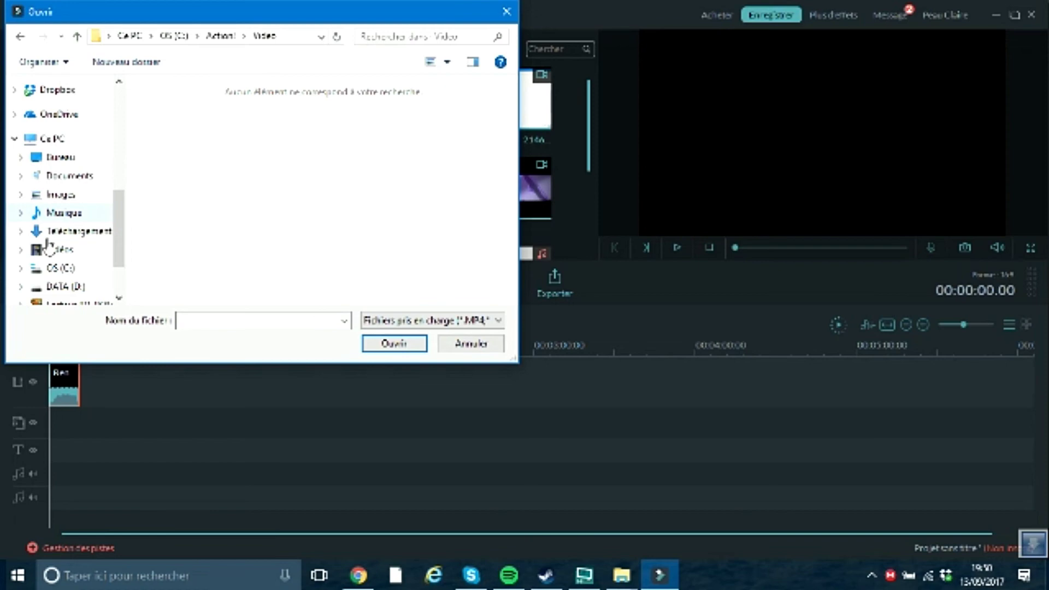
{"action": "left_click", "coordinate": [49, 246]}
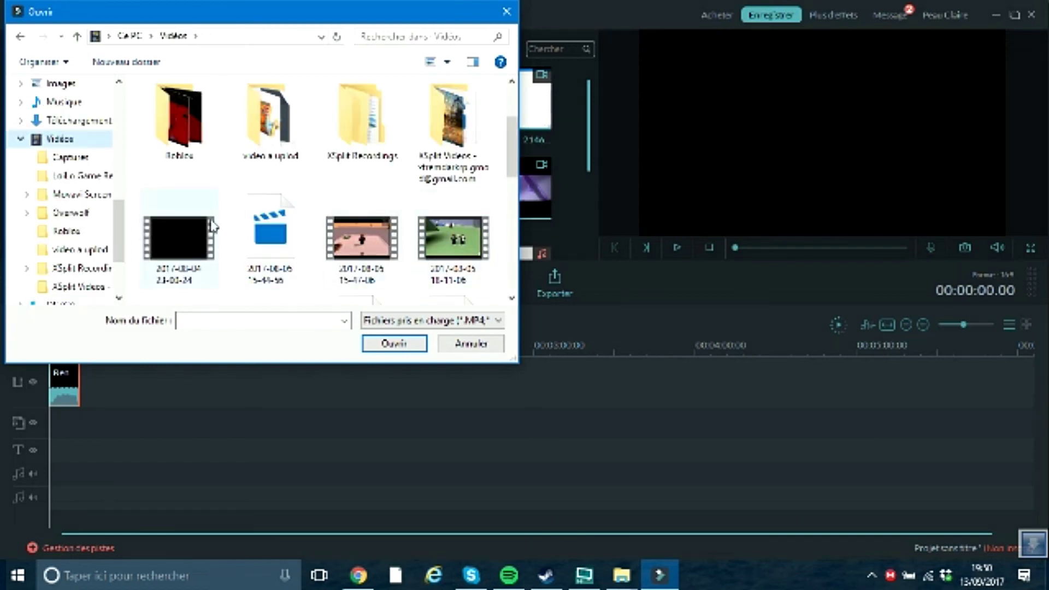
{"action": "scroll", "coordinate": [297, 206], "scroll_direction": "up", "scroll_amount": 2}
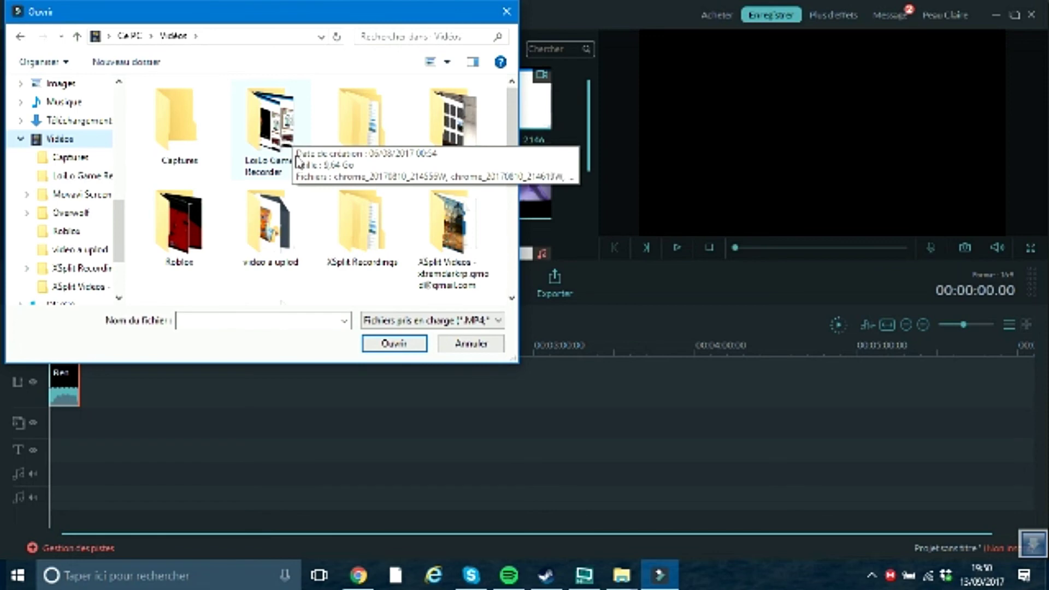
{"action": "double_click", "coordinate": [254, 131]}
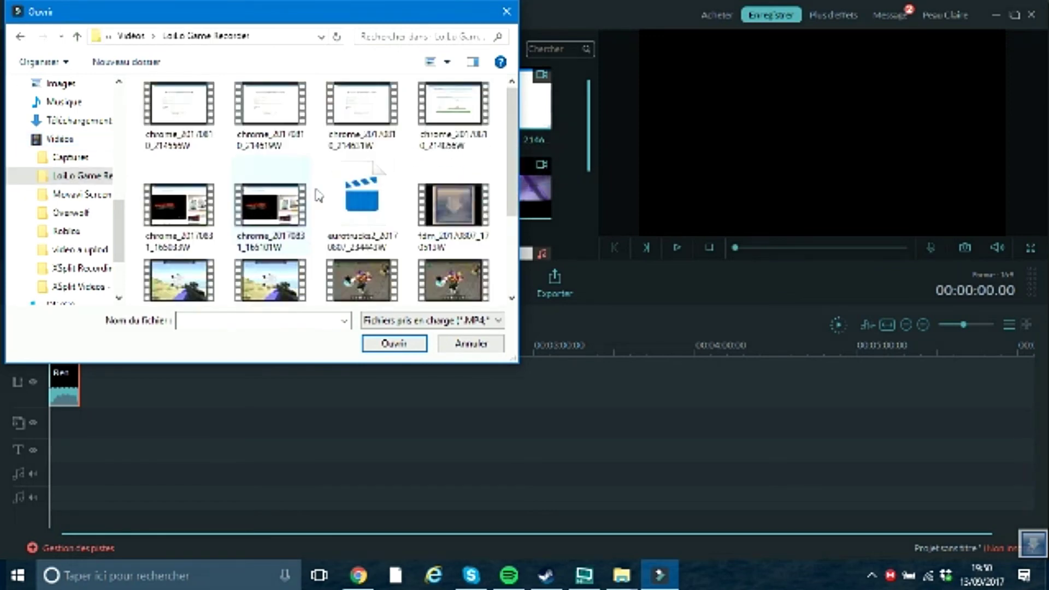
{"action": "scroll", "coordinate": [318, 195], "scroll_direction": "down", "scroll_amount": 2}
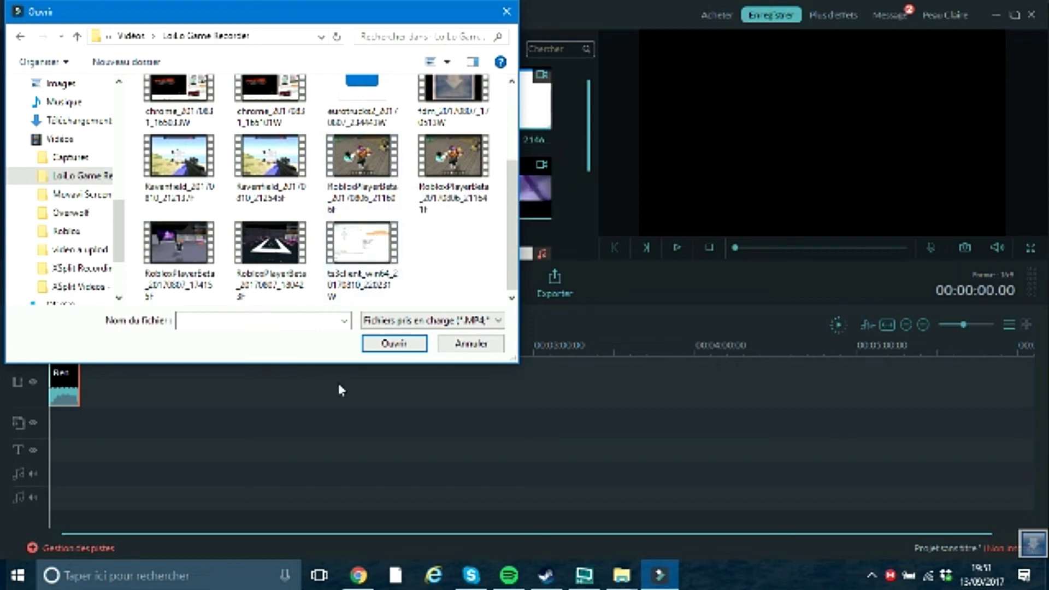
{"action": "scroll", "coordinate": [365, 170], "scroll_direction": "up", "scroll_amount": 1}
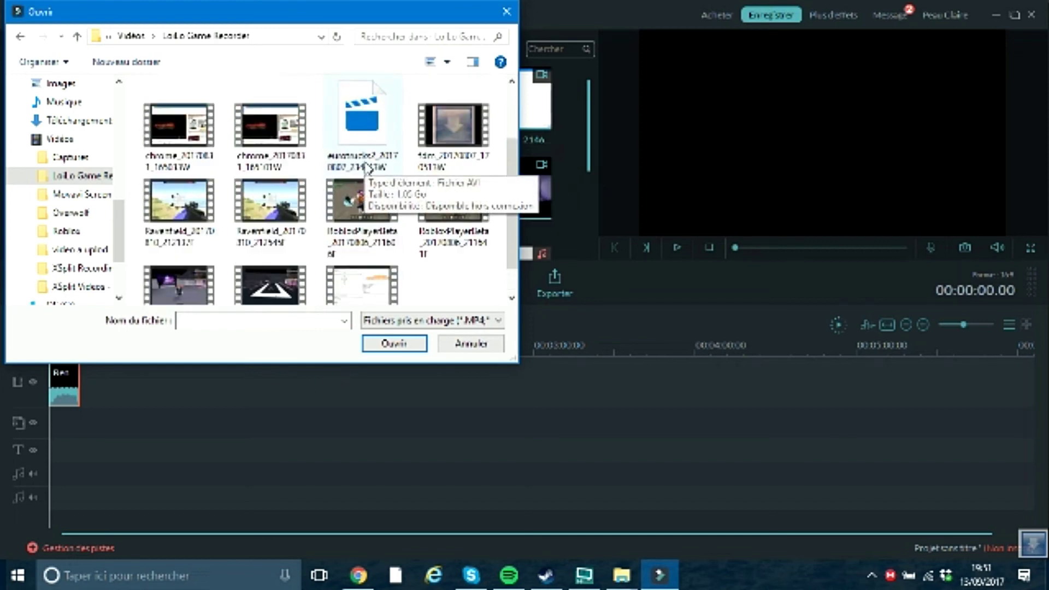
{"action": "scroll", "coordinate": [365, 167], "scroll_direction": "down", "scroll_amount": 1}
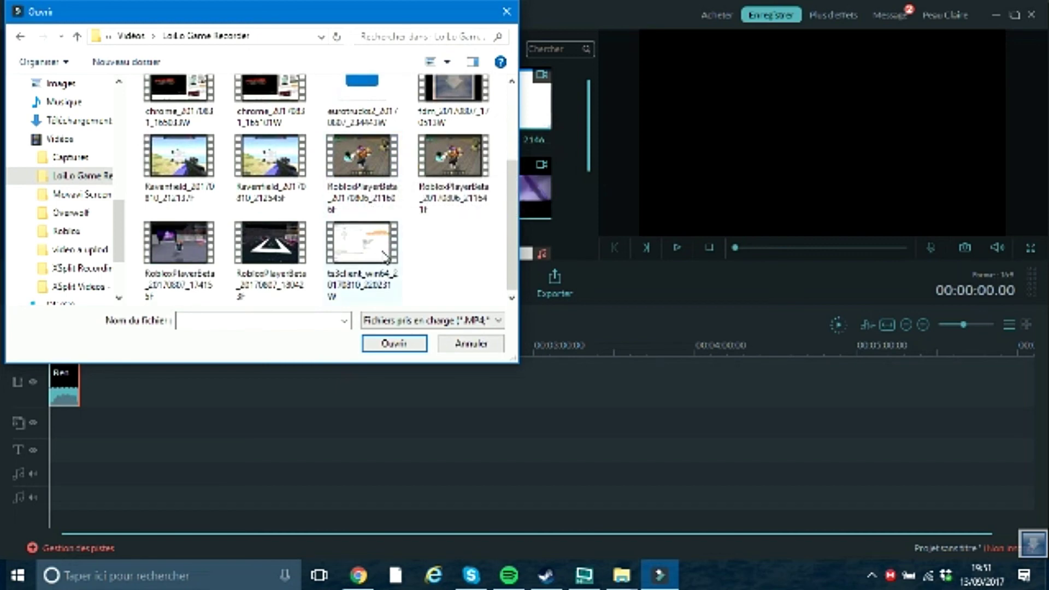
{"action": "double_click", "coordinate": [384, 255]}
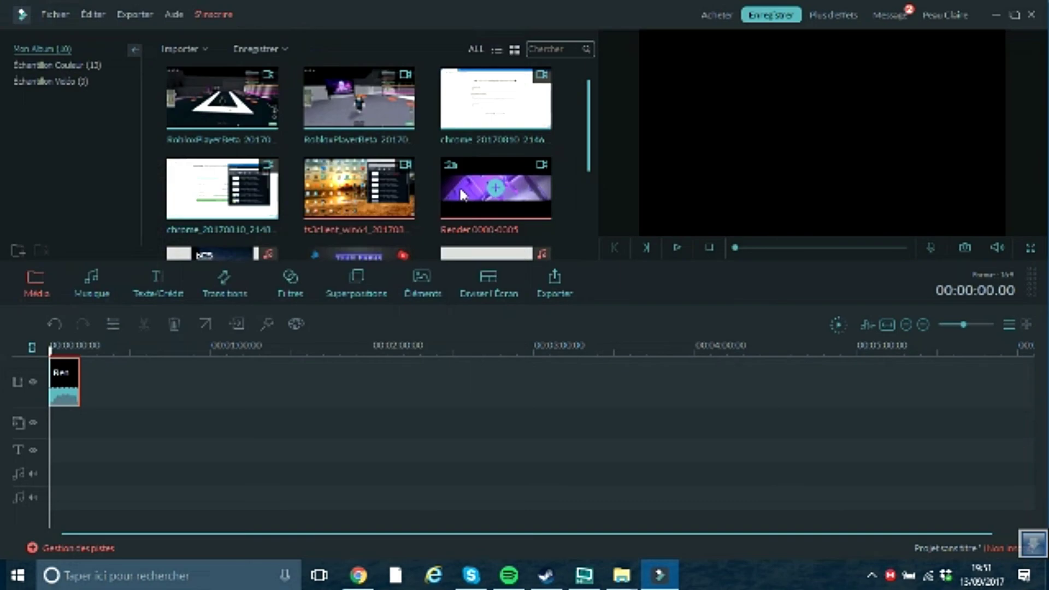
Play the preview and set the playhead at the end of the intro clip
{"action": "scroll", "coordinate": [462, 194], "scroll_direction": "down", "scroll_amount": 3}
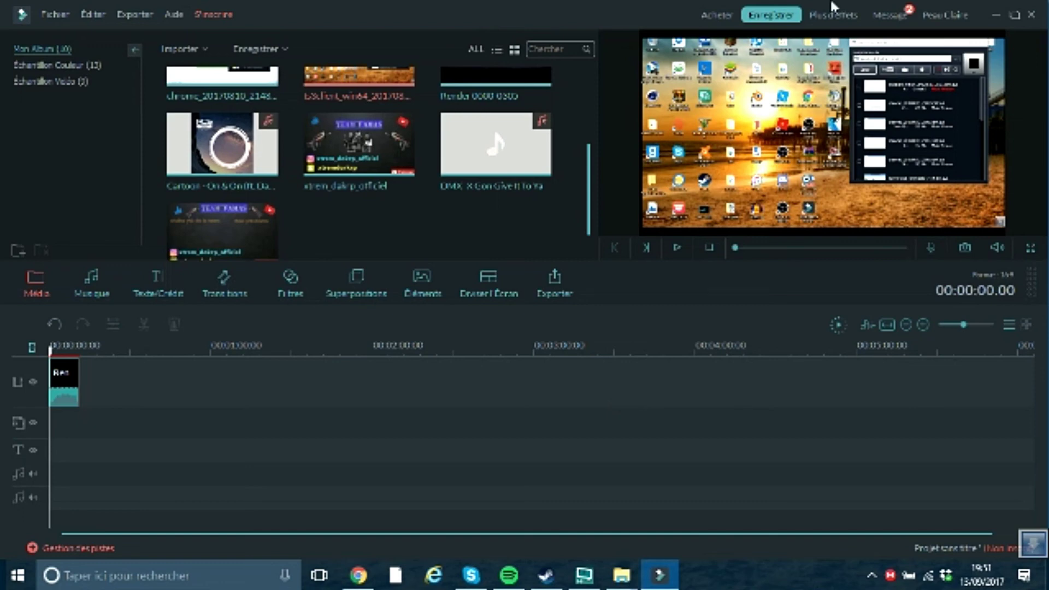
{"action": "left_click", "coordinate": [676, 250]}
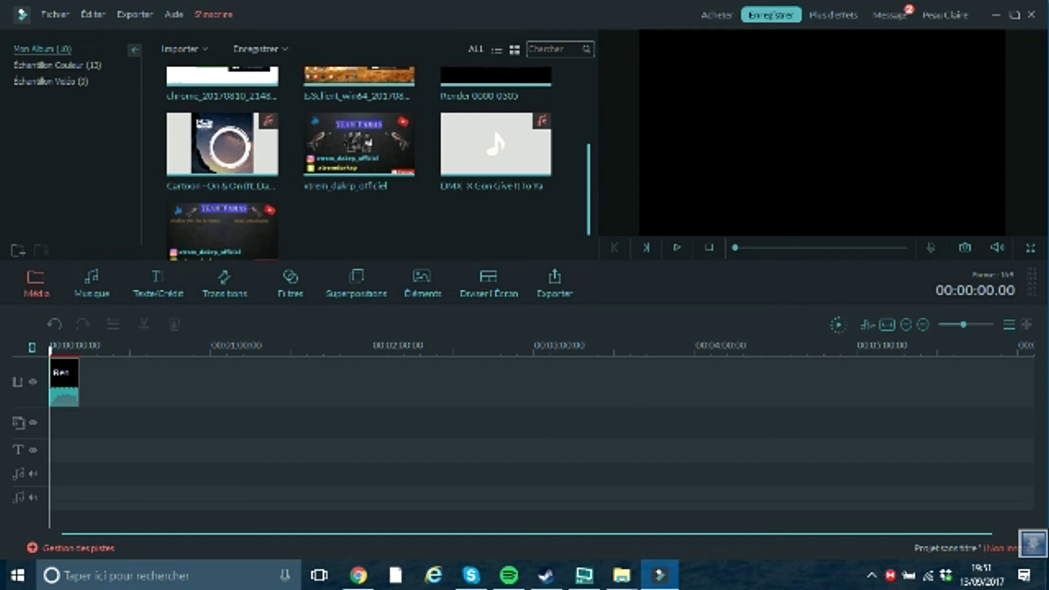
{"action": "left_click", "coordinate": [80, 350]}
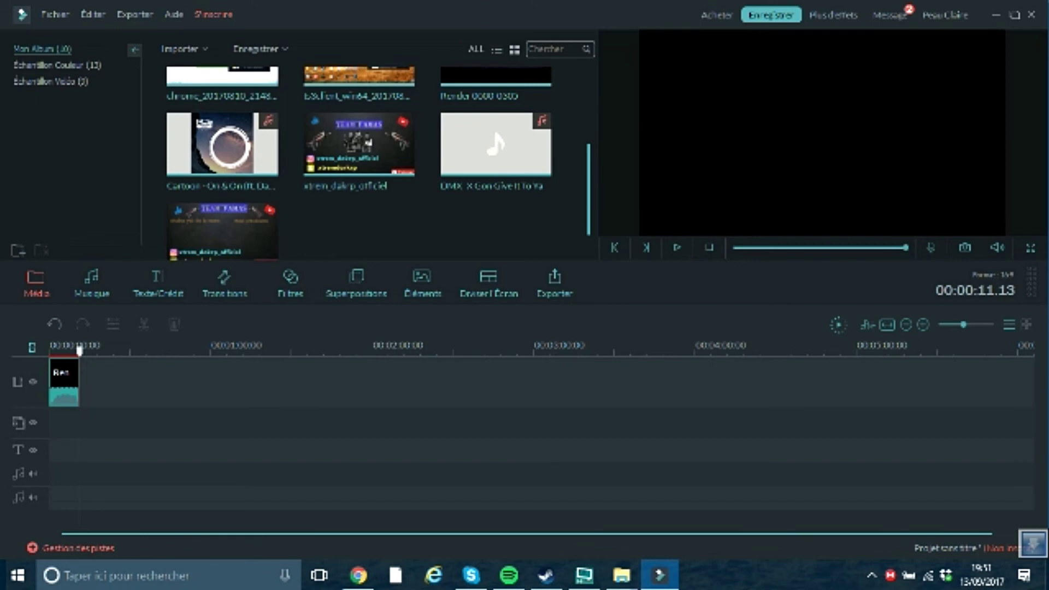
Drag the ts3client recording onto the video track after the intro, checking at 00:00:14.11
{"action": "left_click", "coordinate": [589, 163]}
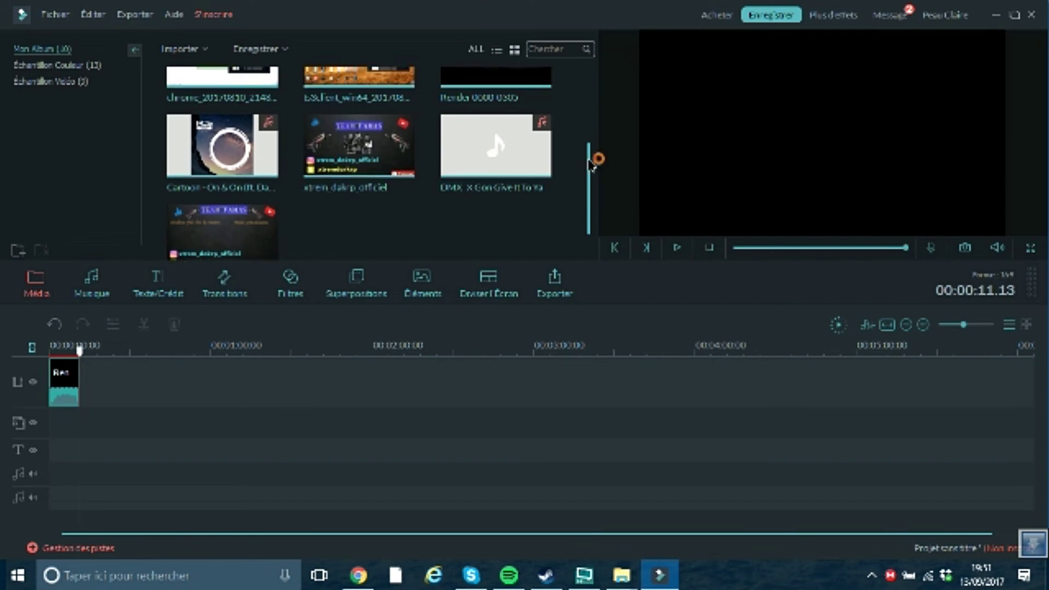
{"action": "left_click_drag", "start_coordinate": [590, 162], "coordinate": [574, 83]}
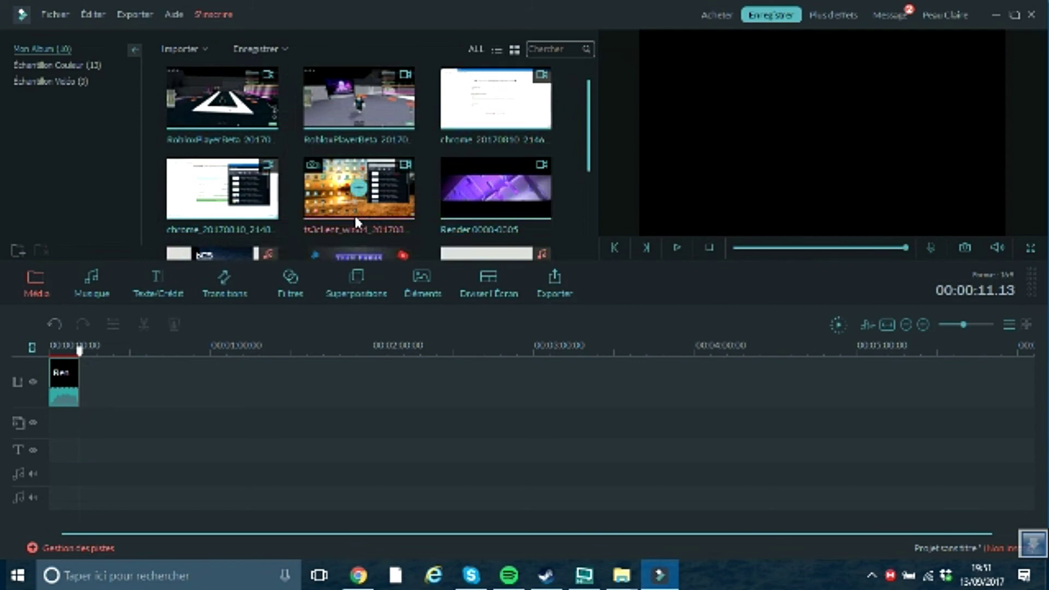
{"action": "left_click", "coordinate": [357, 189]}
{"action": "left_click_drag", "start_coordinate": [358, 189], "coordinate": [112, 379]}
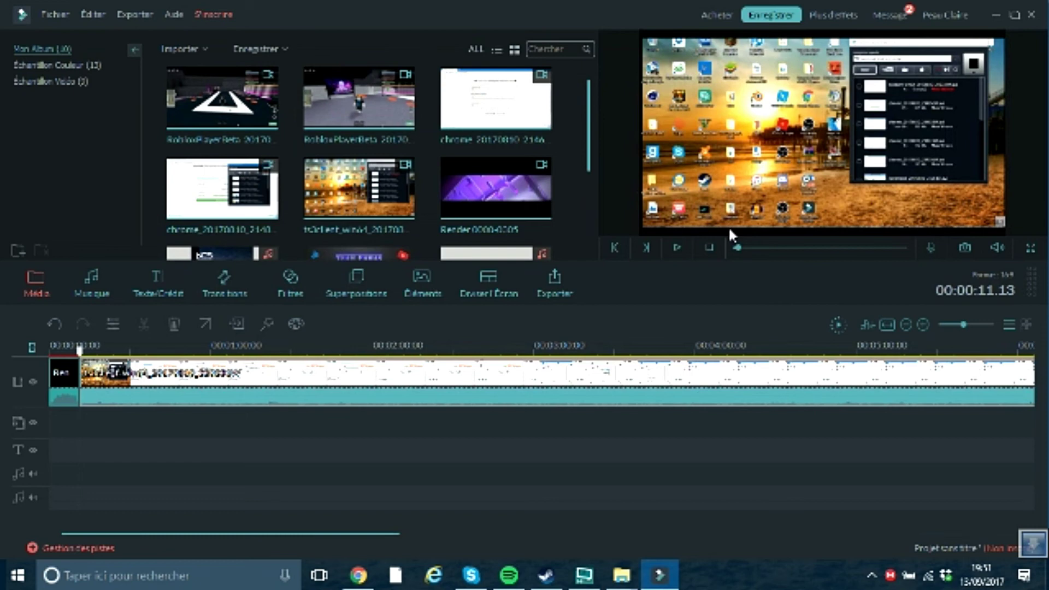
{"action": "left_click", "coordinate": [738, 247]}
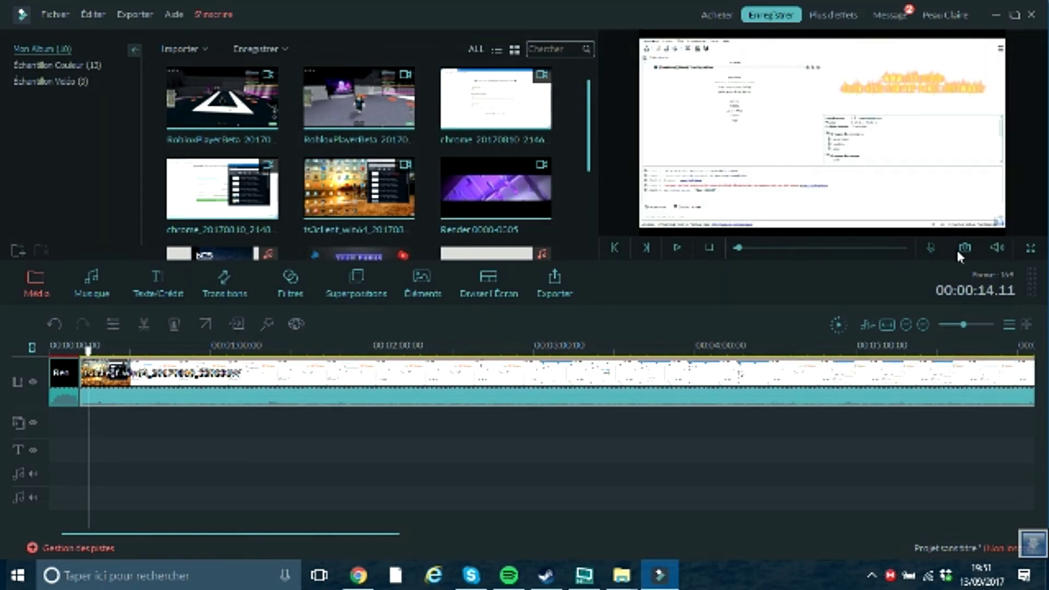
Set the Vidéo fader to 11.2 dB and Master to 12 dB, then close Enregistrer Audio
{"action": "left_click", "coordinate": [870, 326]}
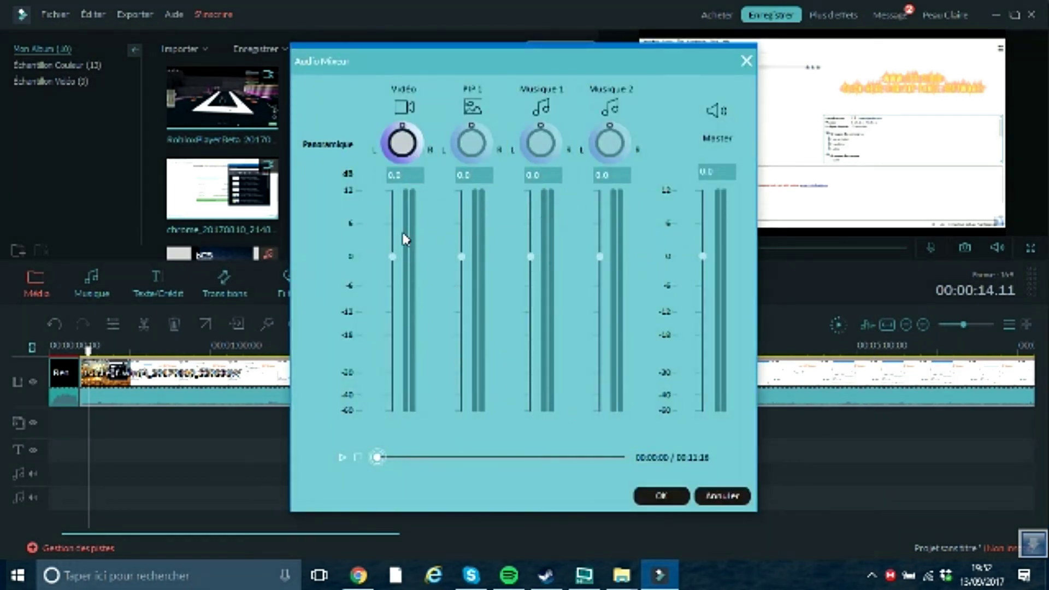
{"action": "left_click_drag", "start_coordinate": [393, 204], "coordinate": [394, 195]}
{"action": "left_click_drag", "start_coordinate": [704, 218], "coordinate": [703, 191]}
{"action": "left_click", "coordinate": [676, 497]}
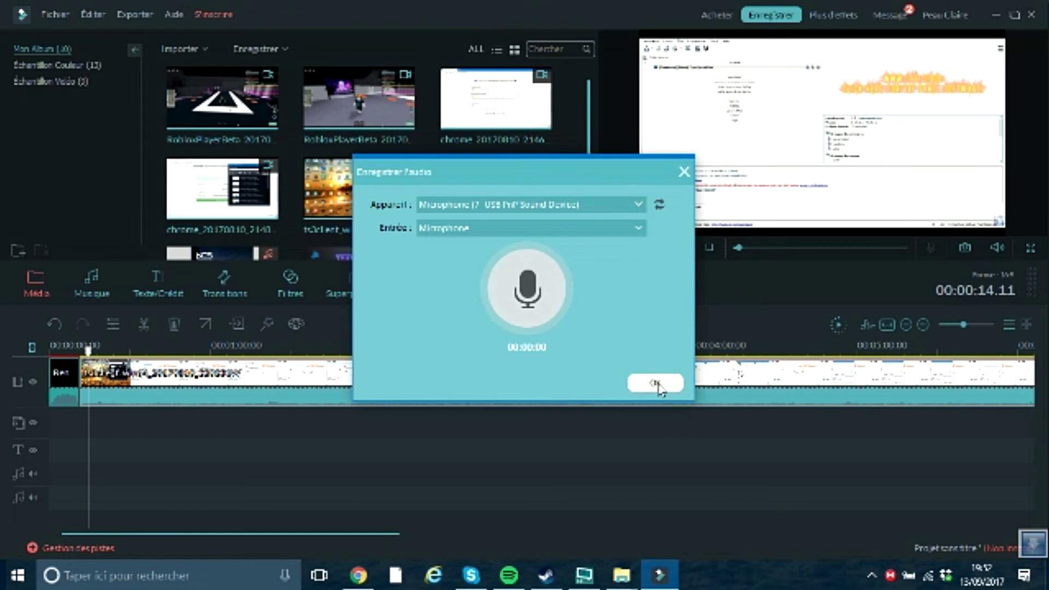
{"action": "left_click", "coordinate": [684, 171]}
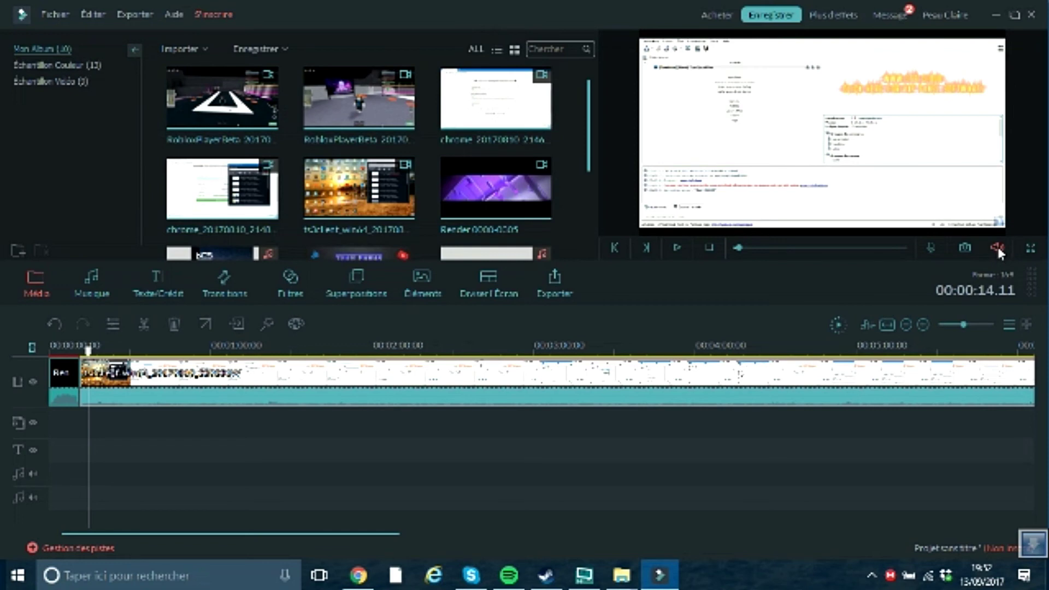
Max out the preview volume, play to 00:00:18.10, and show the Musique library
{"action": "mouse_move", "coordinate": [998, 246]}
{"action": "left_click_drag", "start_coordinate": [1000, 234], "coordinate": [1004, 178]}
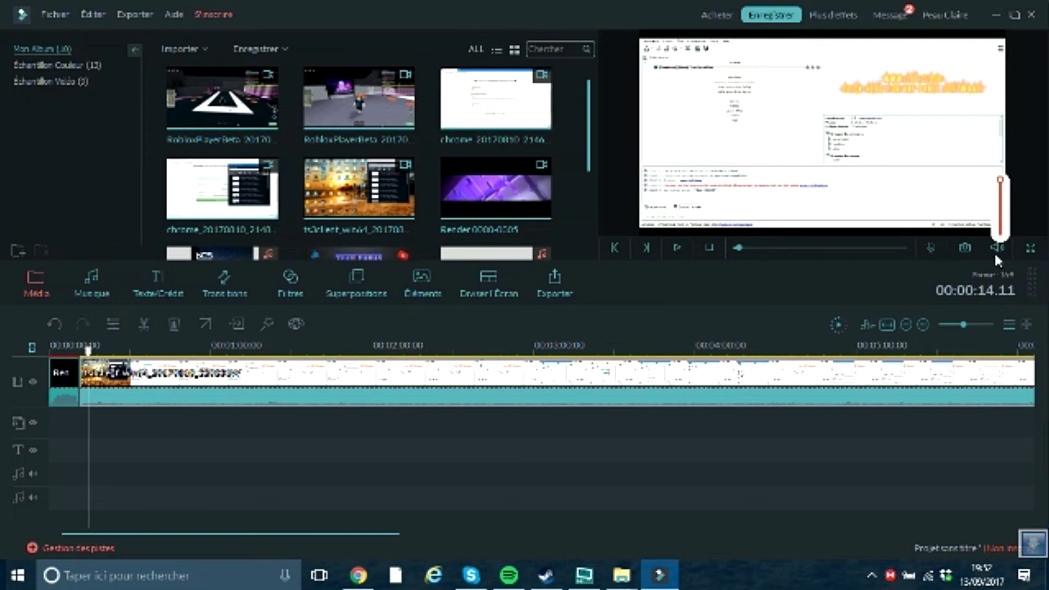
{"action": "left_click", "coordinate": [679, 251]}
{"action": "left_click", "coordinate": [677, 245]}
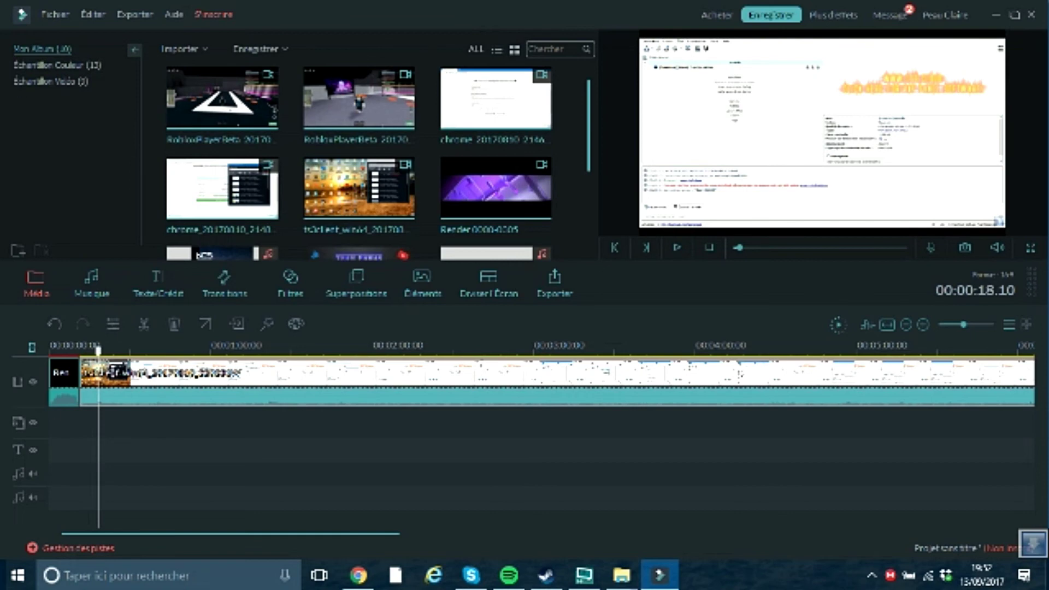
{"action": "mouse_move", "coordinate": [380, 177]}
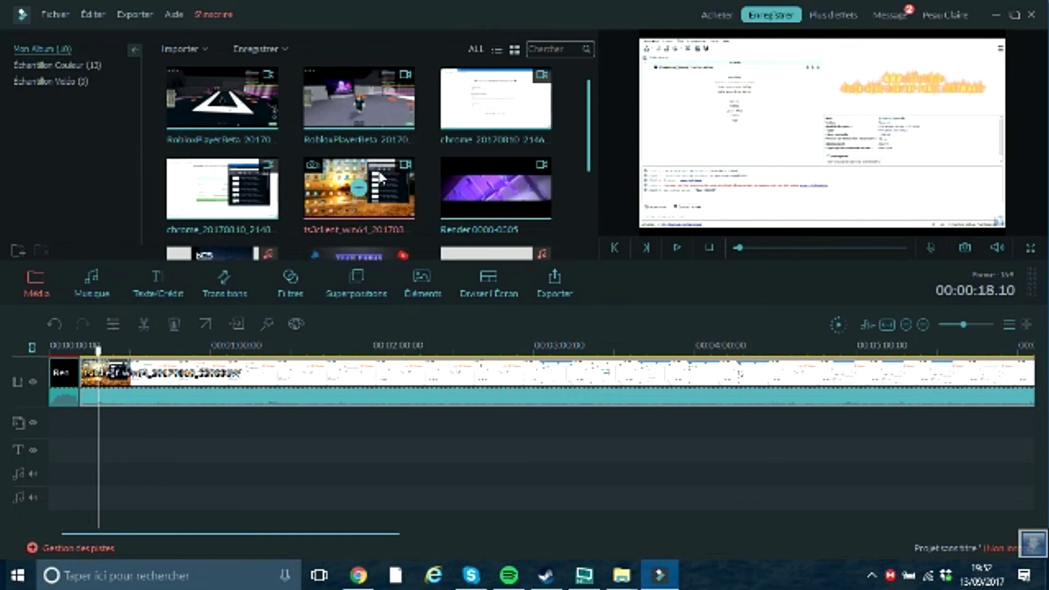
{"action": "left_click", "coordinate": [91, 281]}
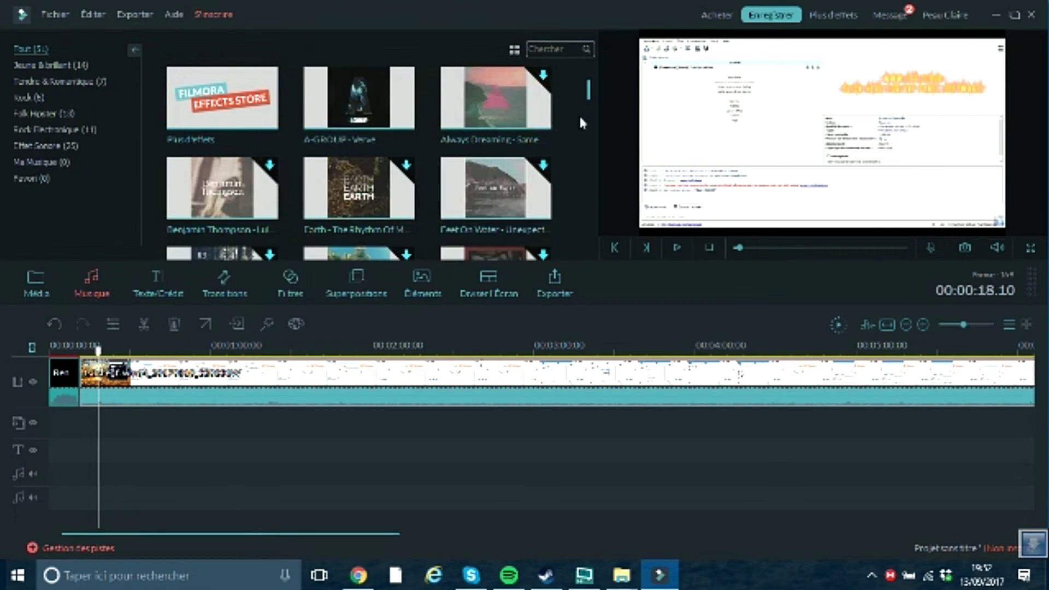
Scroll through the Musique tracks, view Ma Musique, then go back to the Média album
{"action": "left_click_drag", "start_coordinate": [586, 95], "coordinate": [577, 158]}
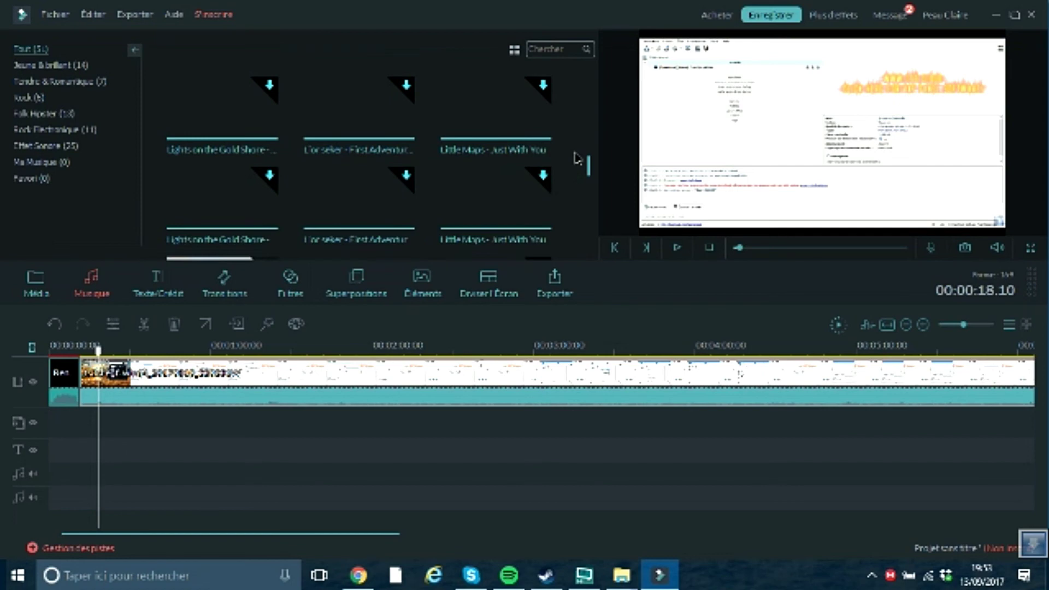
{"action": "left_click_drag", "start_coordinate": [577, 158], "coordinate": [604, 103]}
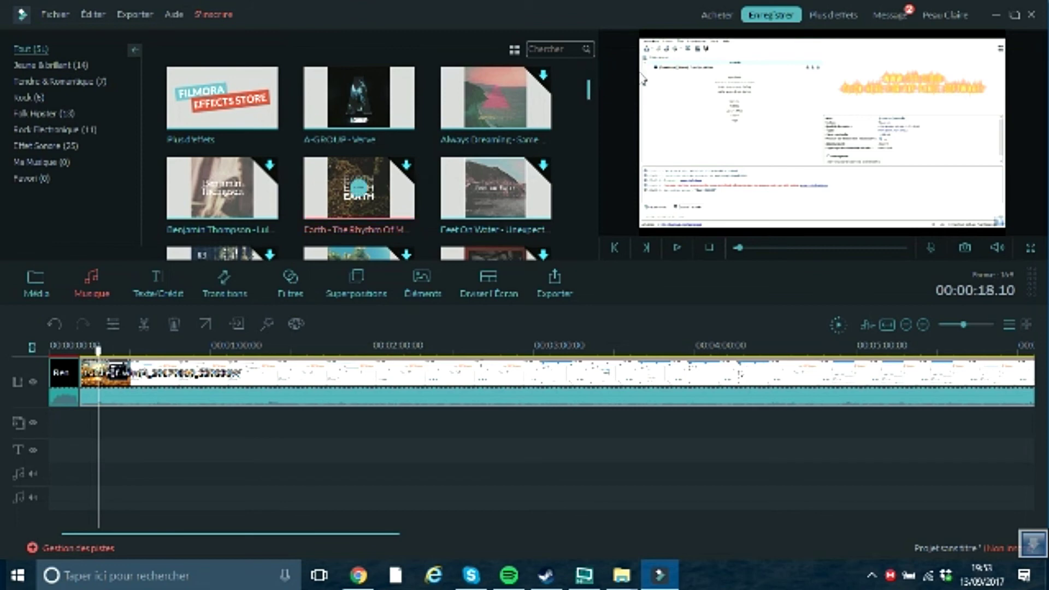
{"action": "scroll", "coordinate": [590, 93], "scroll_direction": "down", "scroll_amount": 2}
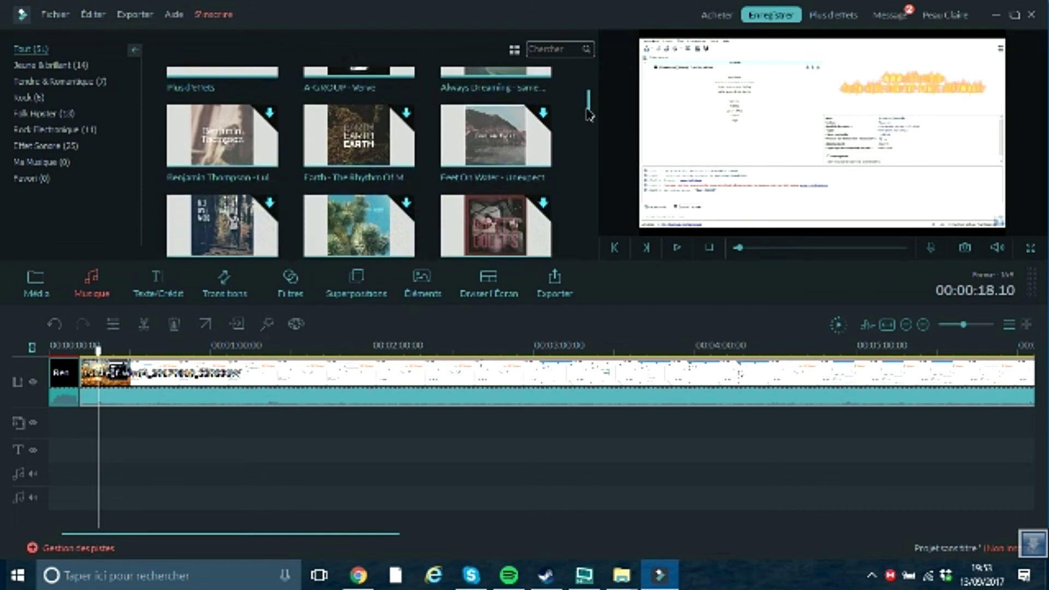
{"action": "scroll", "coordinate": [588, 115], "scroll_direction": "up", "scroll_amount": 2}
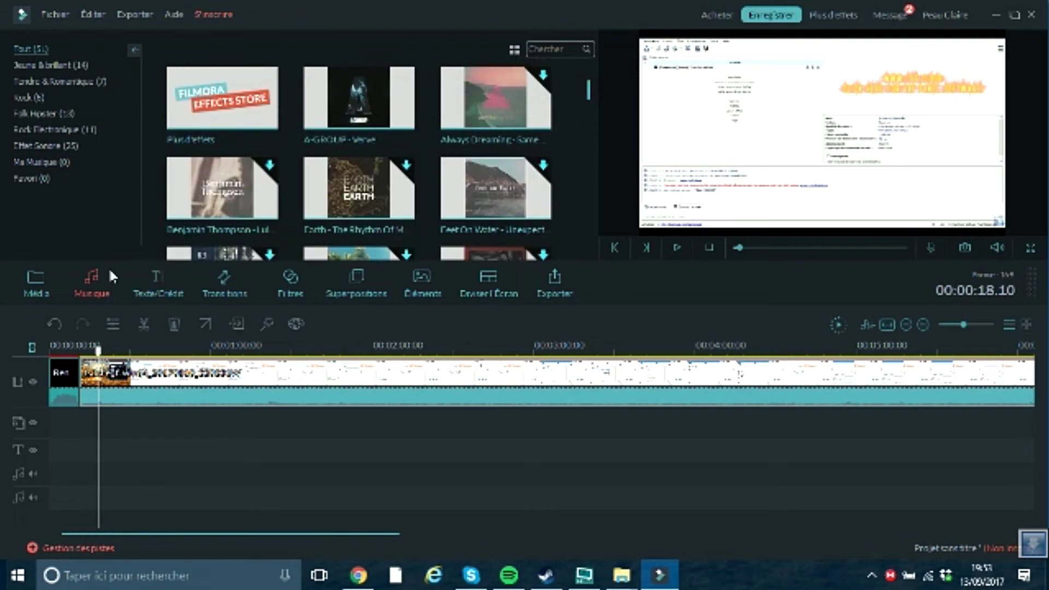
{"action": "left_click", "coordinate": [42, 162]}
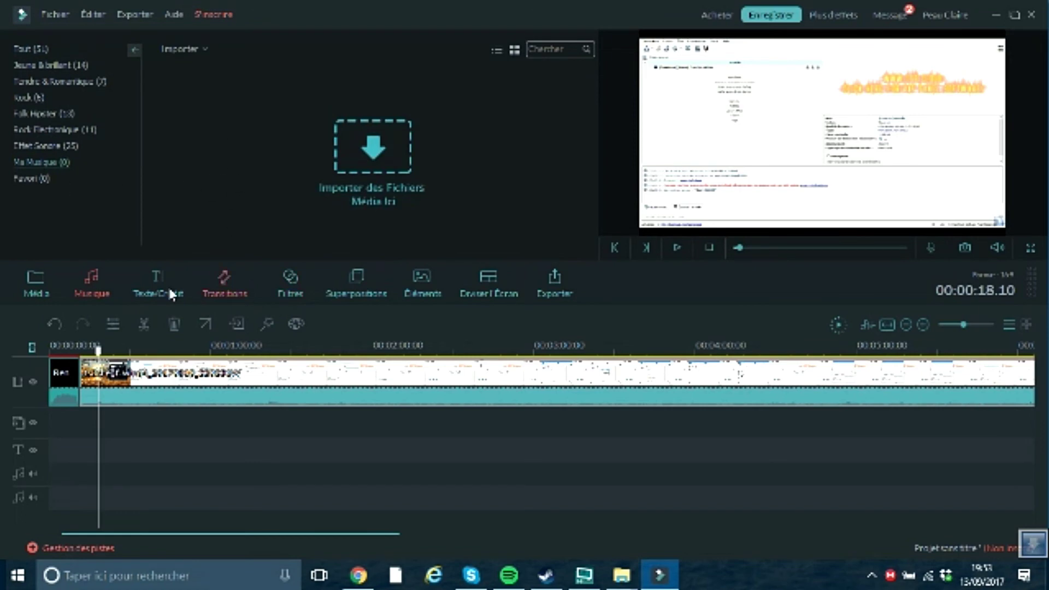
{"action": "left_click", "coordinate": [43, 295]}
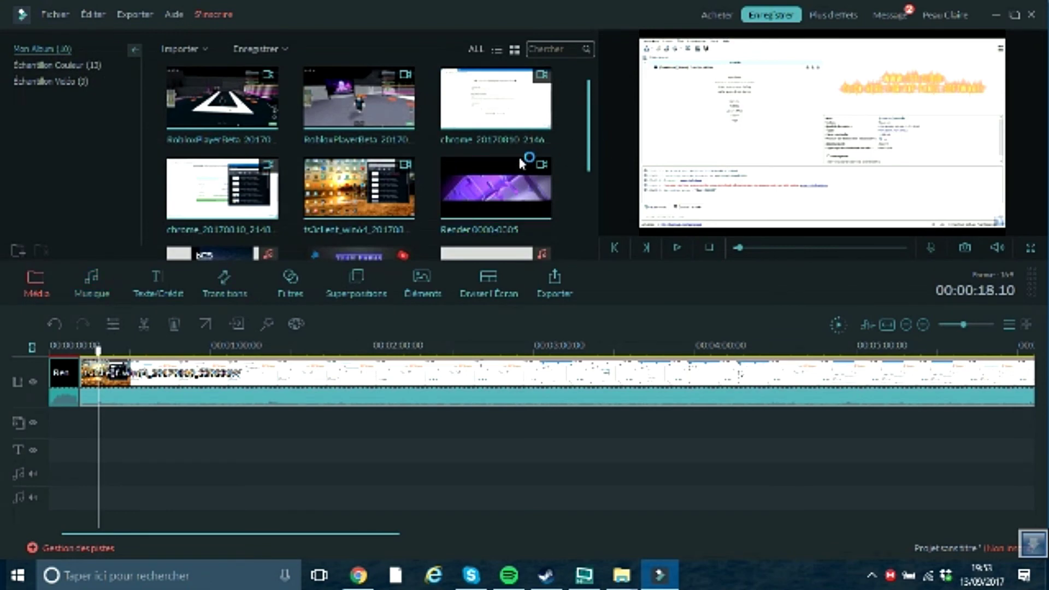
Drop the Cartoon – On & On song onto the music track under the video and play
{"action": "scroll", "coordinate": [520, 158], "scroll_direction": "down", "scroll_amount": 3}
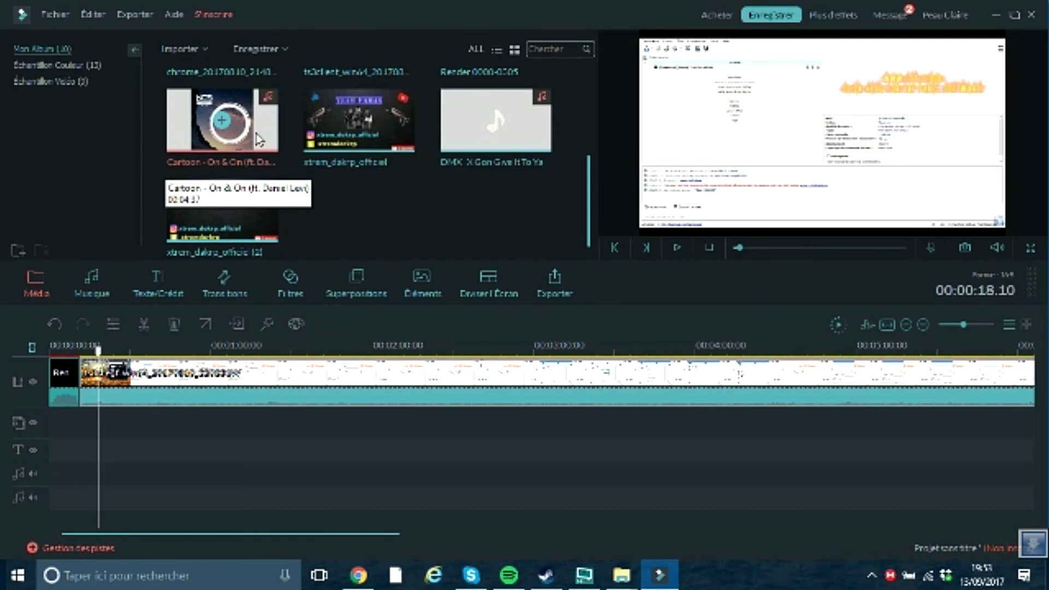
{"action": "left_click_drag", "start_coordinate": [258, 139], "coordinate": [85, 411]}
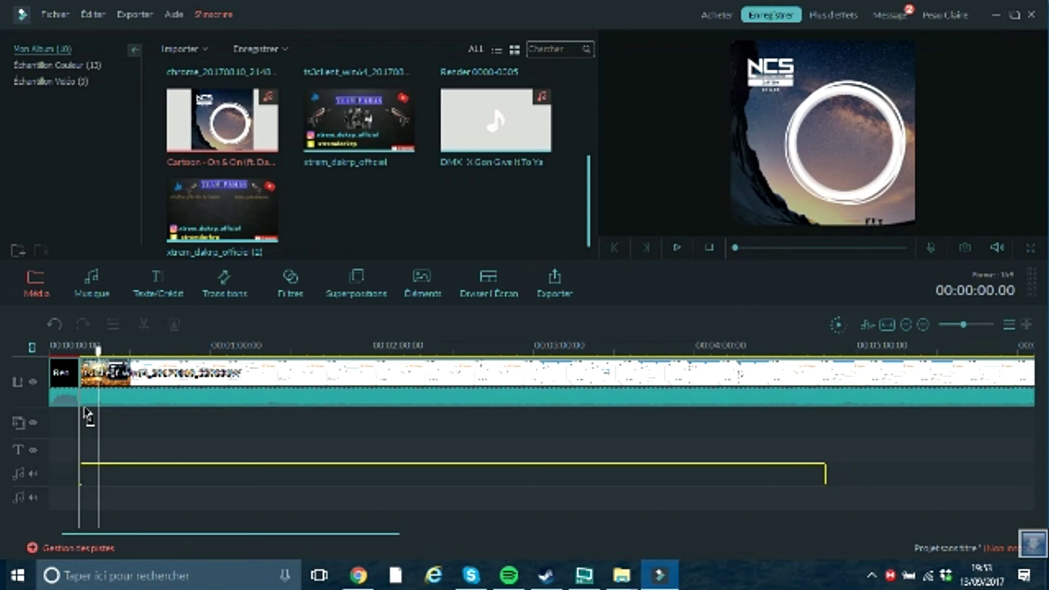
{"action": "left_click_drag", "start_coordinate": [85, 411], "coordinate": [82, 412]}
{"action": "key", "text": "space"}
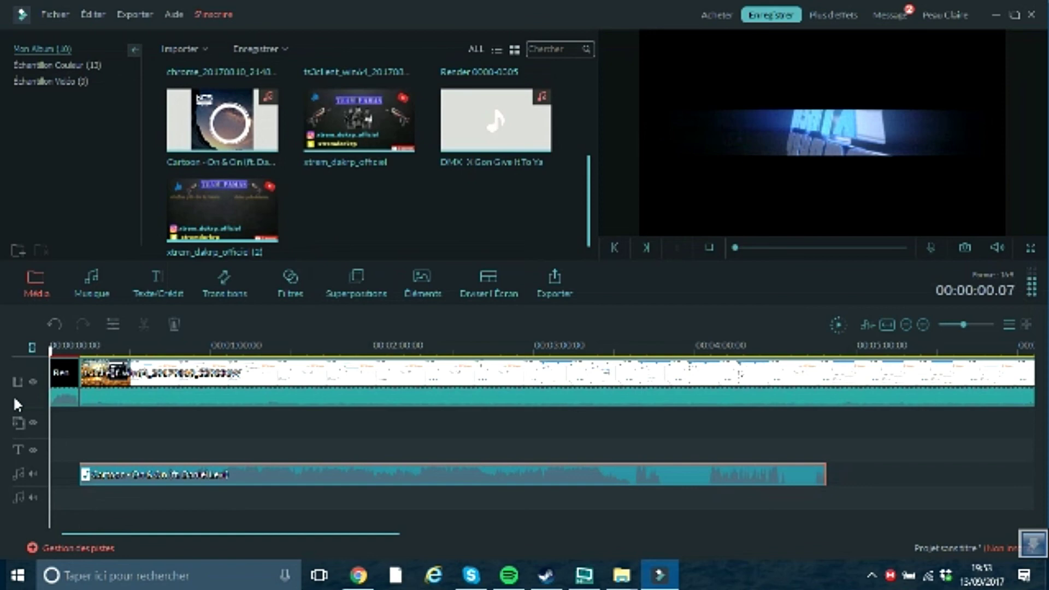
Apply Améliorer Auto to the intro clip and detach its audio with Détacher Audio
{"action": "right_click", "coordinate": [67, 392]}
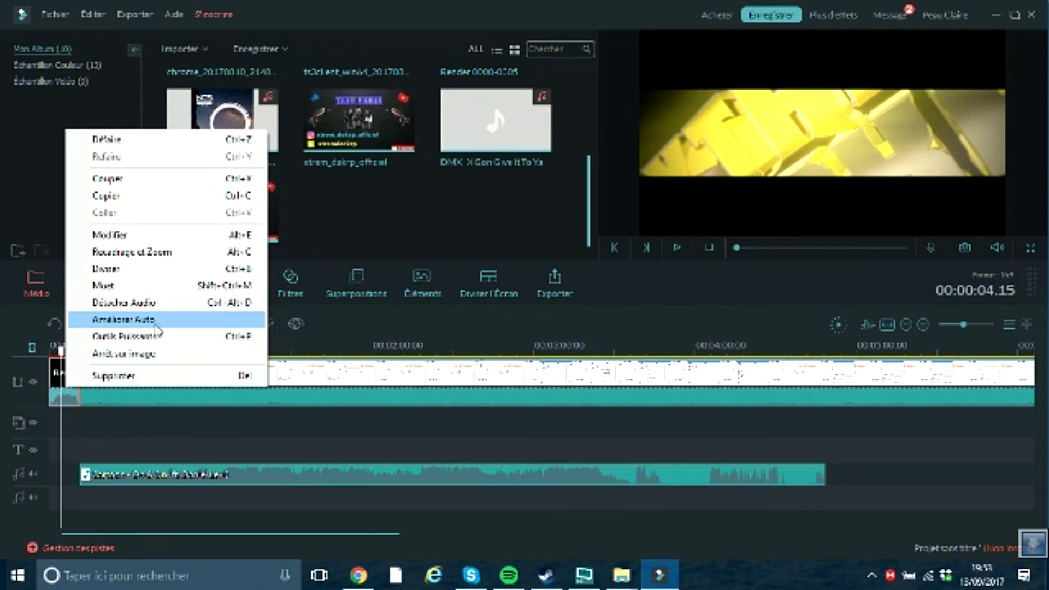
{"action": "left_click", "coordinate": [145, 318]}
{"action": "right_click", "coordinate": [65, 385]}
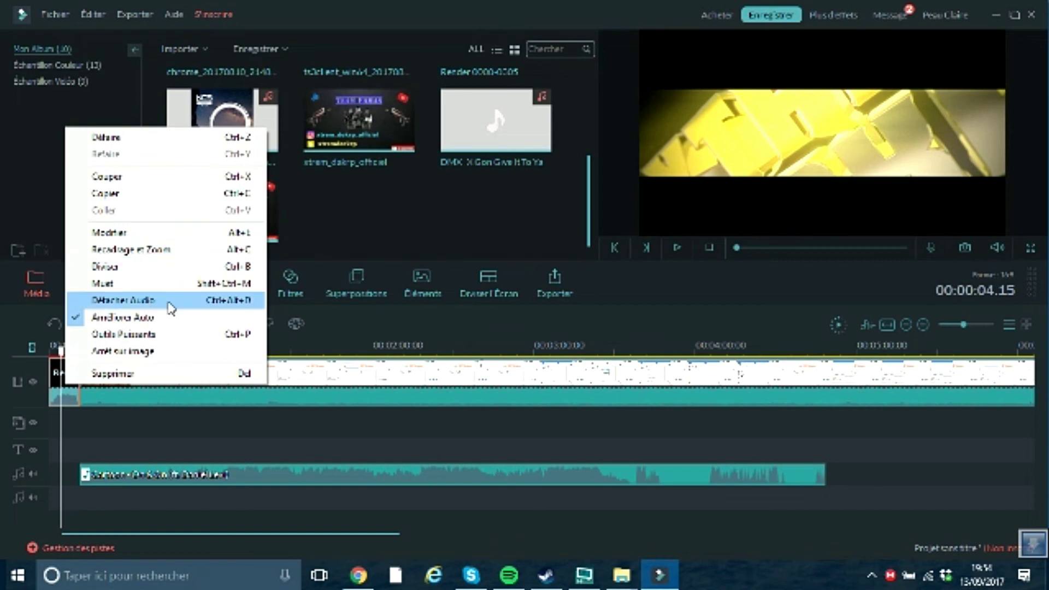
{"action": "left_click", "coordinate": [171, 309]}
{"action": "right_click", "coordinate": [73, 480]}
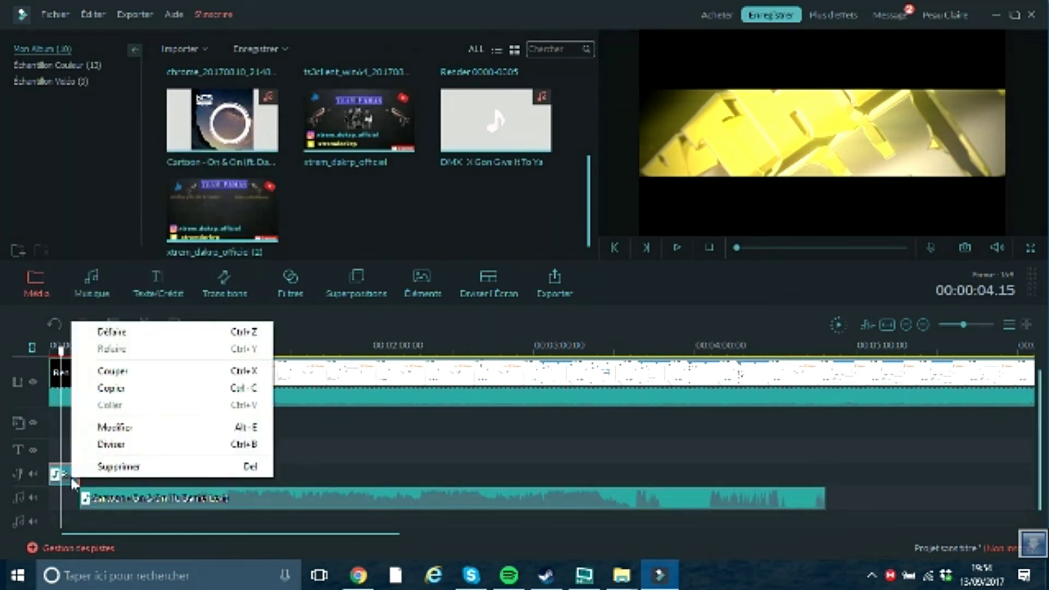
{"action": "left_click", "coordinate": [326, 455]}
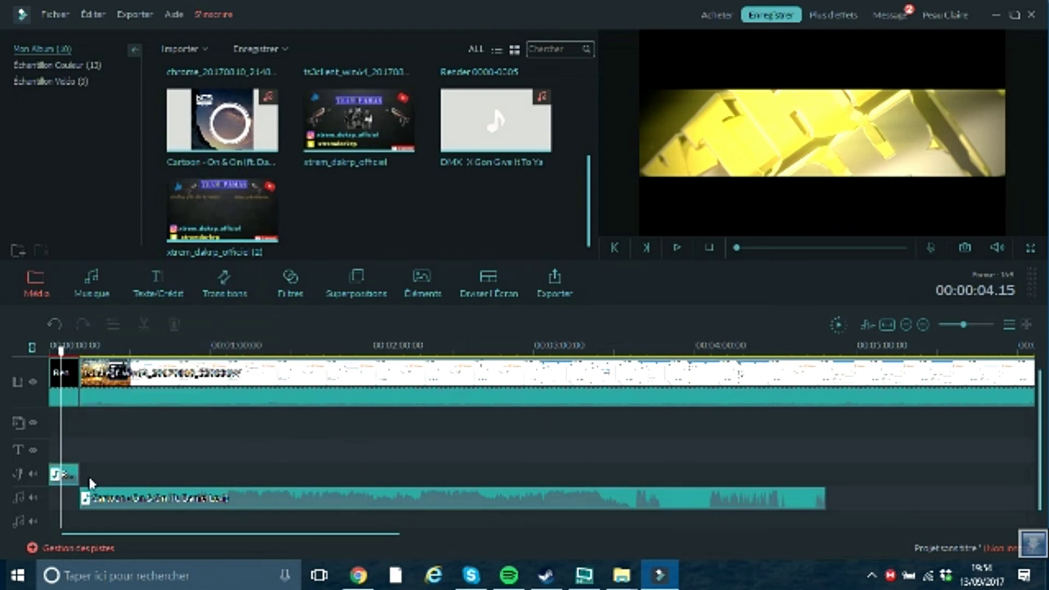
{"action": "right_click", "coordinate": [75, 479]}
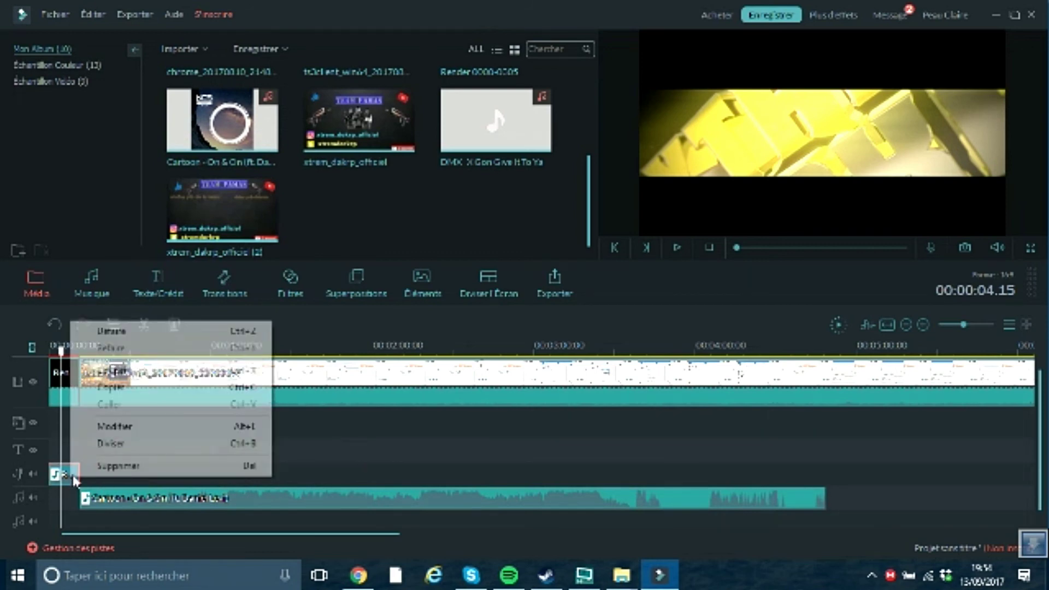
Set the detached intro audio to volume 36 with Suppression du bruit de fond enabled
{"action": "left_click", "coordinate": [115, 426]}
{"action": "left_click_drag", "start_coordinate": [264, 67], "coordinate": [238, 107]}
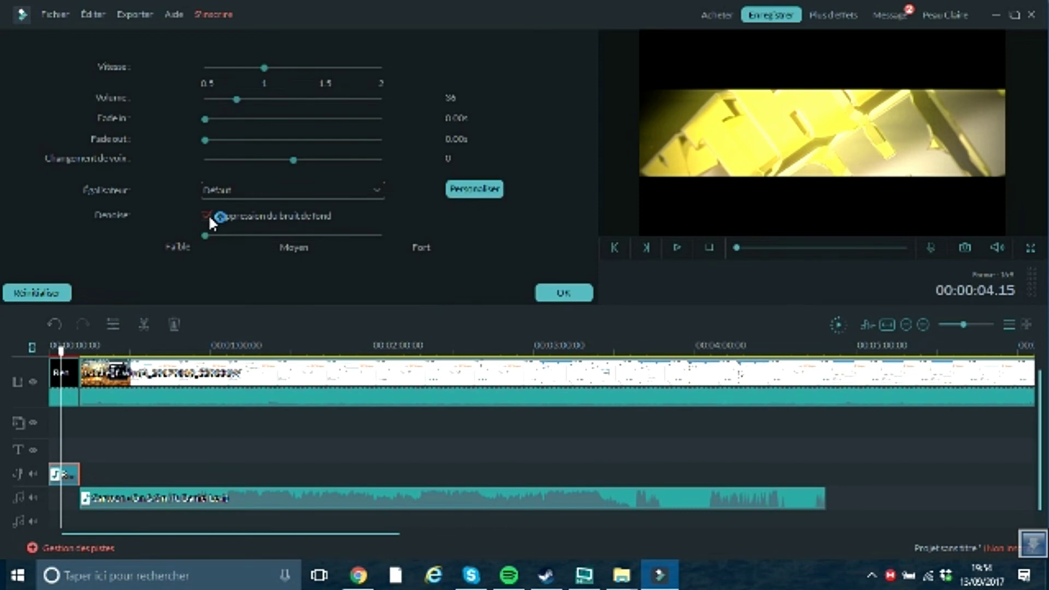
{"action": "left_click", "coordinate": [299, 236]}
{"action": "left_click", "coordinate": [563, 293]}
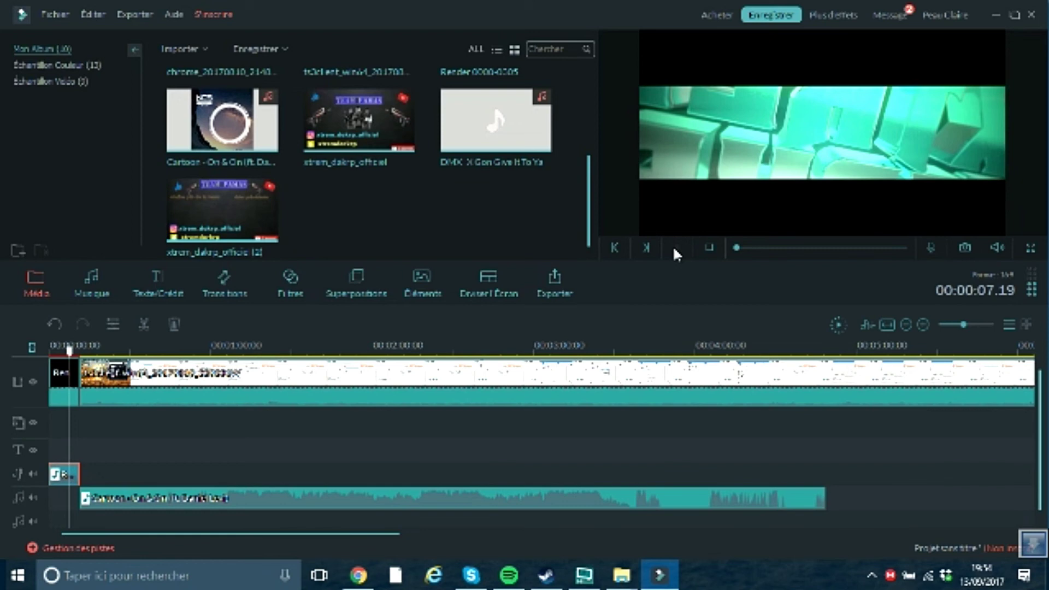
{"action": "right_click", "coordinate": [118, 385]}
{"action": "left_click", "coordinate": [164, 236]}
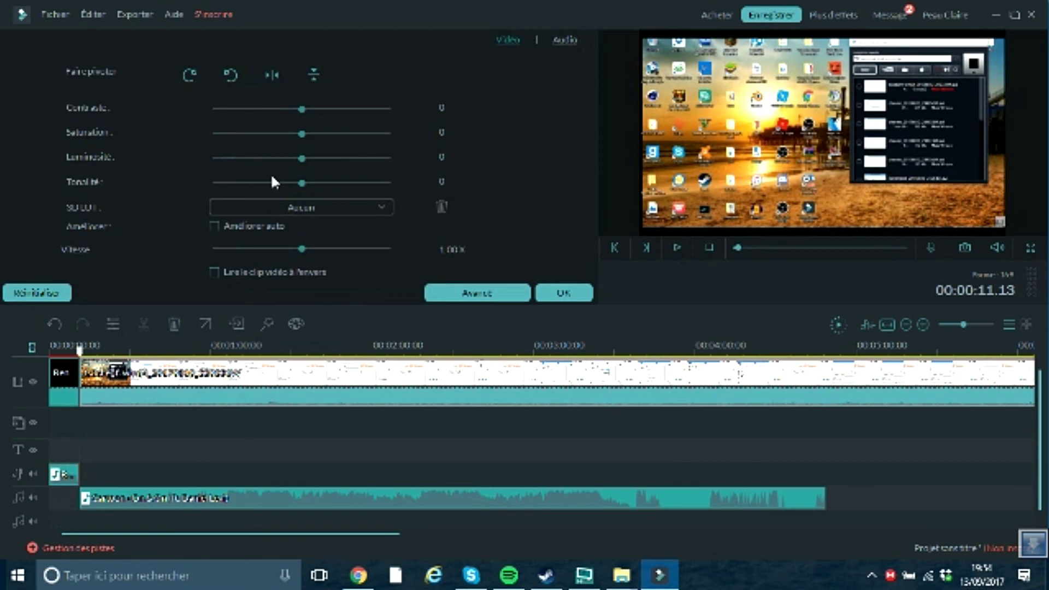
{"action": "left_click", "coordinate": [563, 42]}
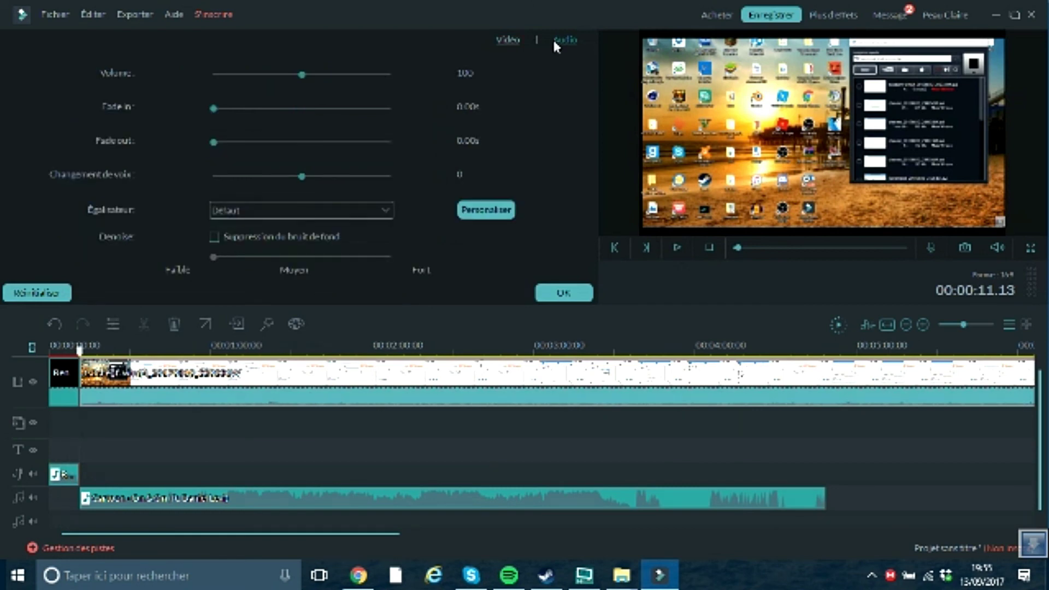
{"action": "left_click_drag", "start_coordinate": [302, 75], "coordinate": [410, 81]}
{"action": "left_click", "coordinate": [214, 236]}
{"action": "left_click", "coordinate": [541, 294]}
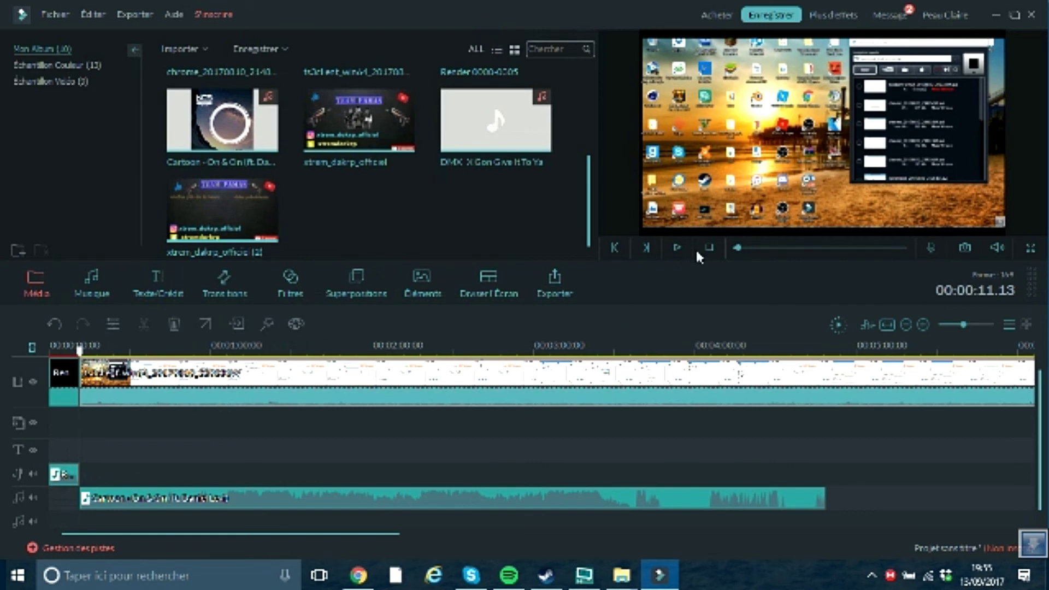
{"action": "left_click", "coordinate": [681, 247]}
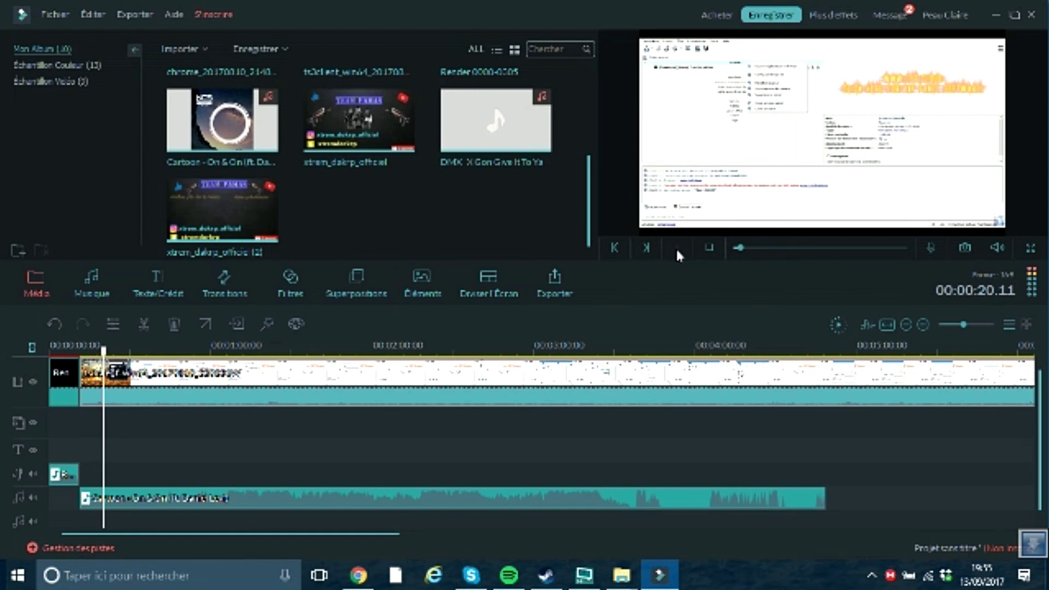
{"action": "left_click", "coordinate": [677, 247]}
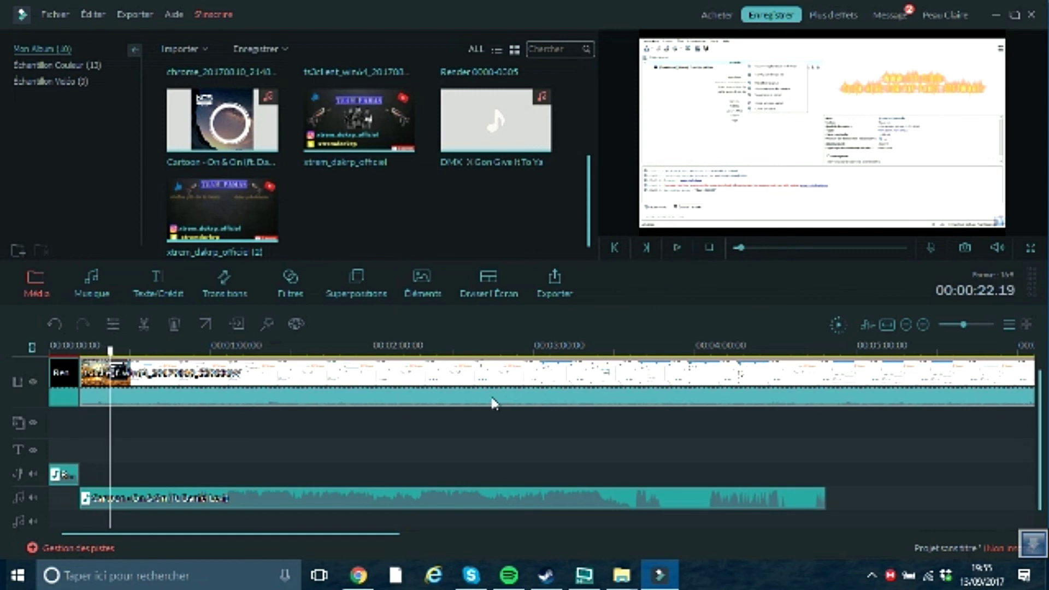
Lower the Cartoon - On & On music volume to 51 and play to check it
{"action": "left_click", "coordinate": [202, 425]}
{"action": "right_click", "coordinate": [202, 425]}
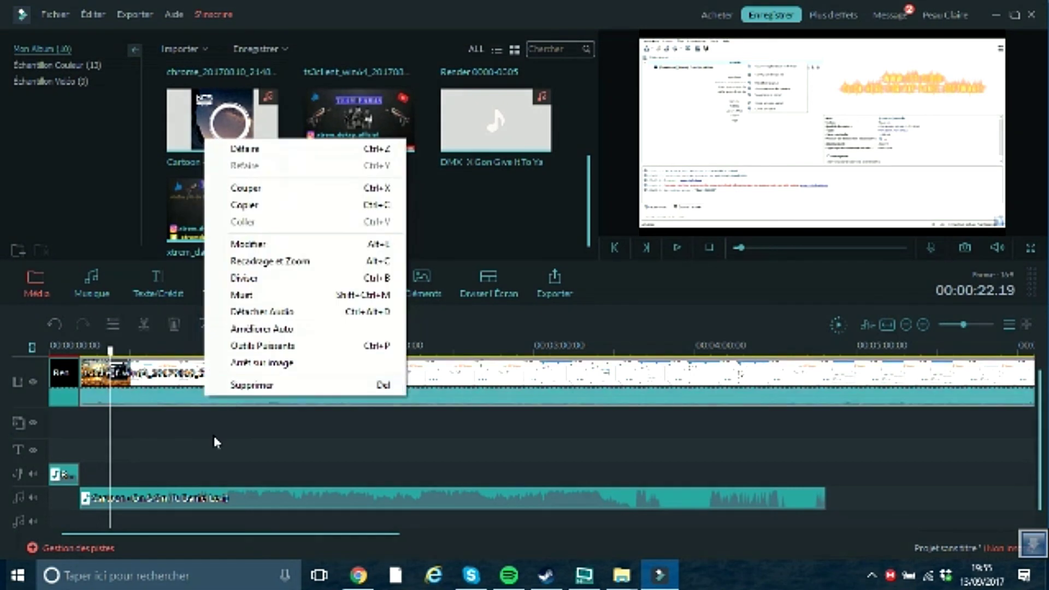
{"action": "left_click", "coordinate": [180, 498]}
{"action": "left_click", "coordinate": [180, 498]}
{"action": "right_click", "coordinate": [176, 509]}
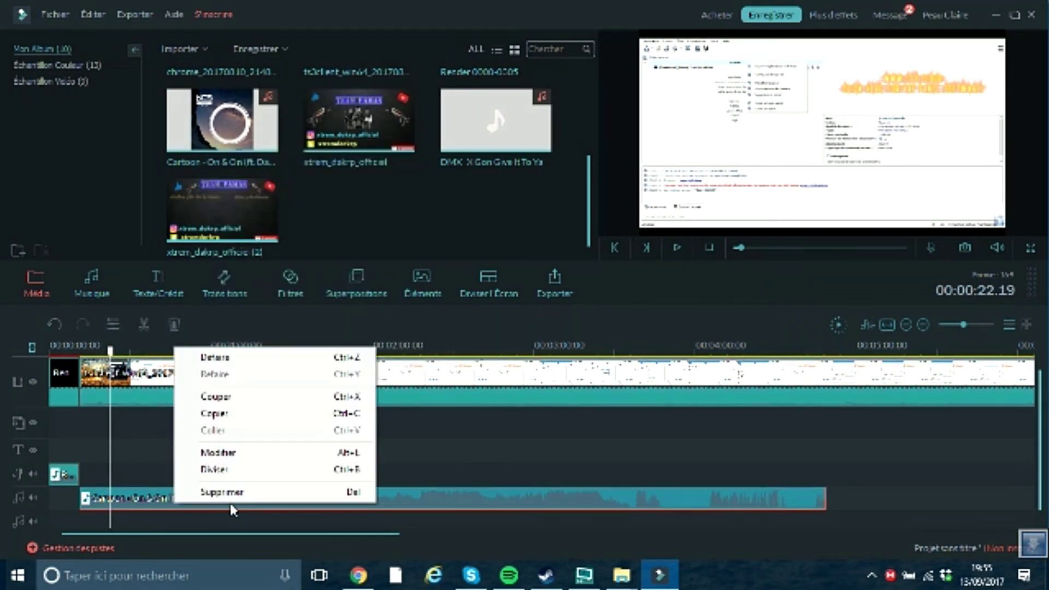
{"action": "left_click", "coordinate": [240, 453]}
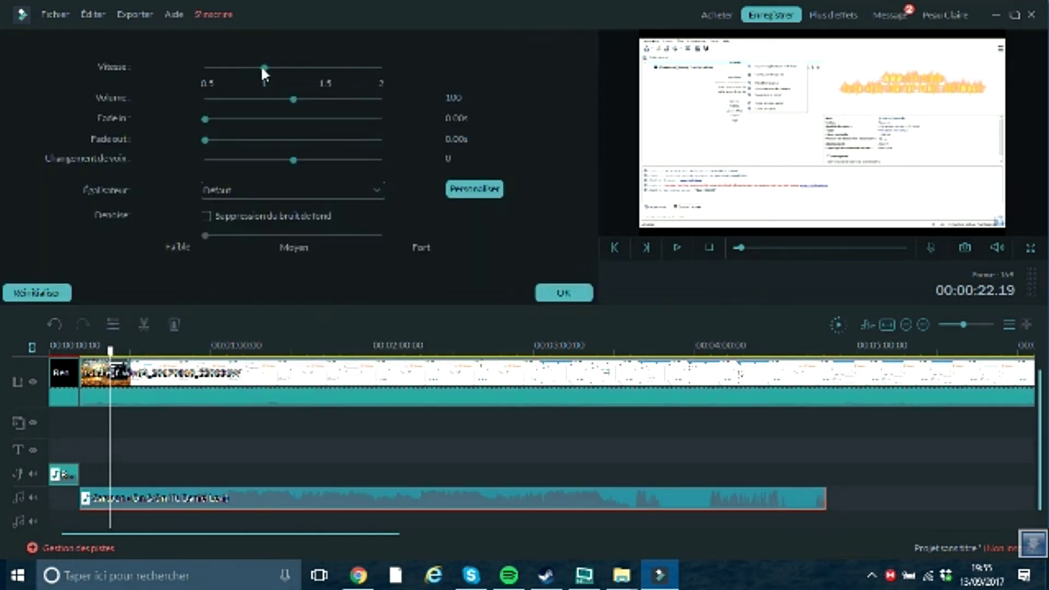
{"action": "left_click_drag", "start_coordinate": [273, 100], "coordinate": [231, 99]}
{"action": "left_click", "coordinate": [563, 294]}
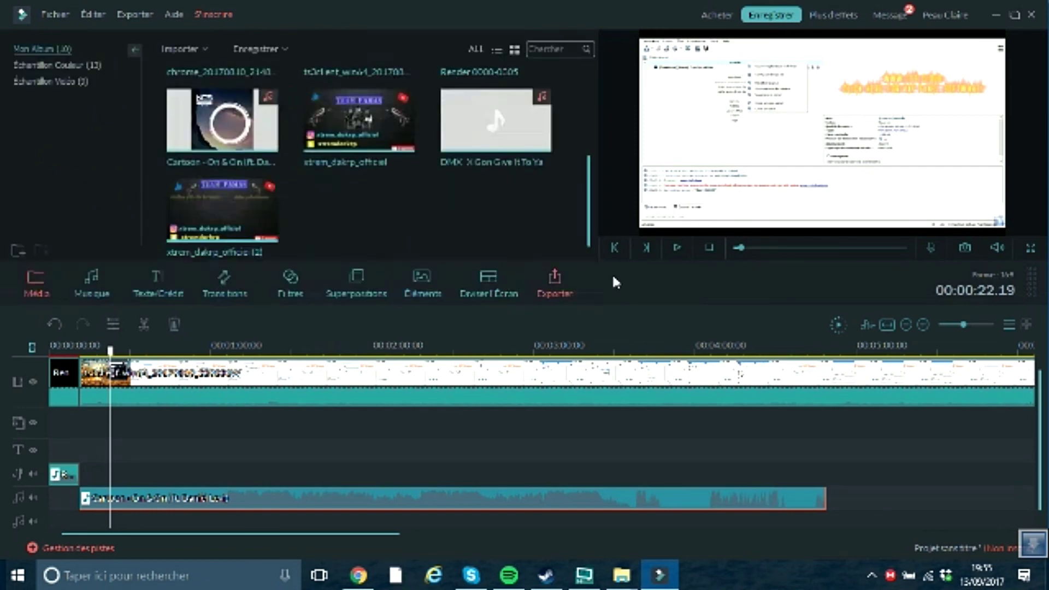
{"action": "left_click", "coordinate": [679, 248]}
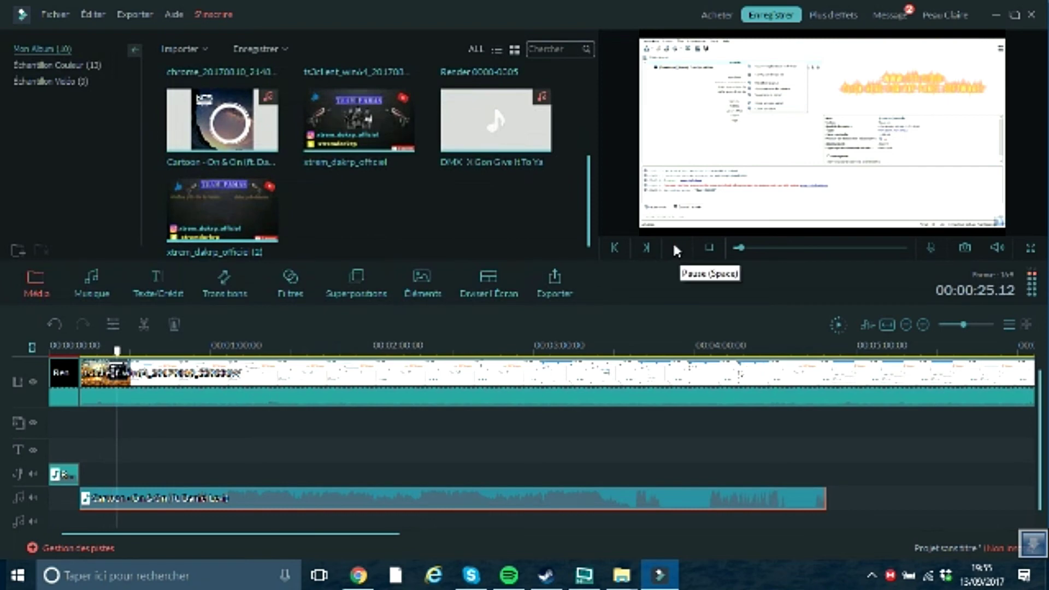
{"action": "left_click", "coordinate": [676, 246]}
Reduce the music volume further to 7 and play the project to hear it
{"action": "right_click", "coordinate": [271, 404]}
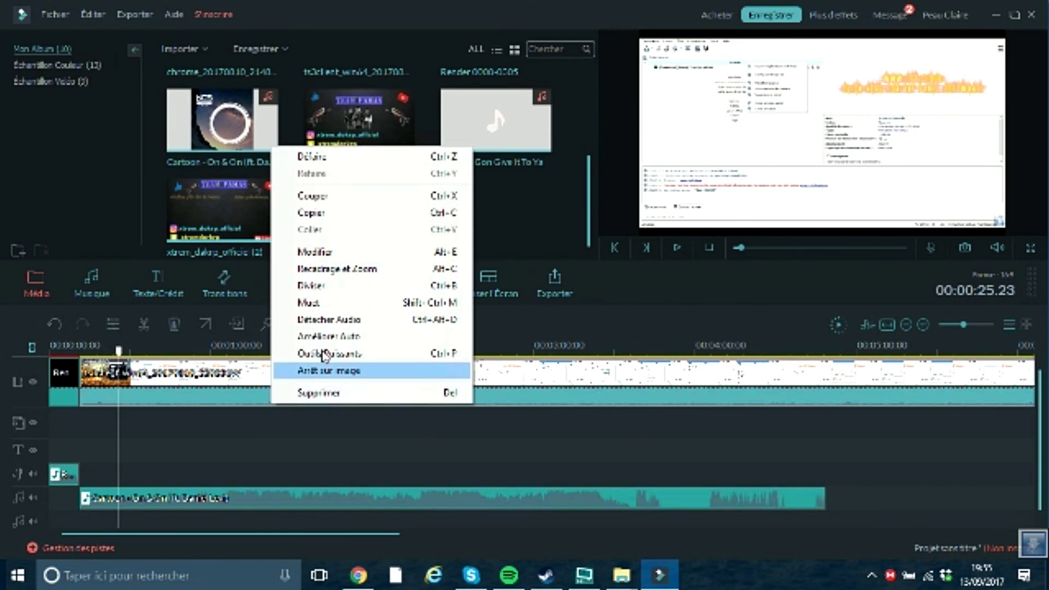
{"action": "right_click", "coordinate": [236, 512]}
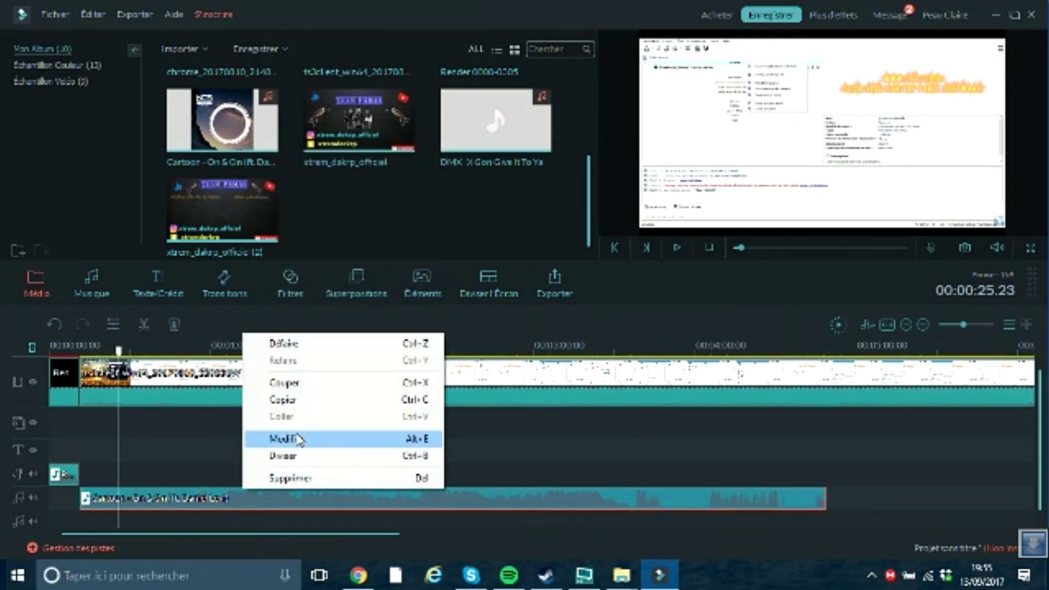
{"action": "left_click", "coordinate": [299, 439]}
{"action": "mouse_move", "coordinate": [230, 99]}
{"action": "left_mouse_down"}
{"action": "mouse_move", "coordinate": [204, 102]}
{"action": "mouse_move", "coordinate": [214, 108]}
{"action": "left_mouse_up"}
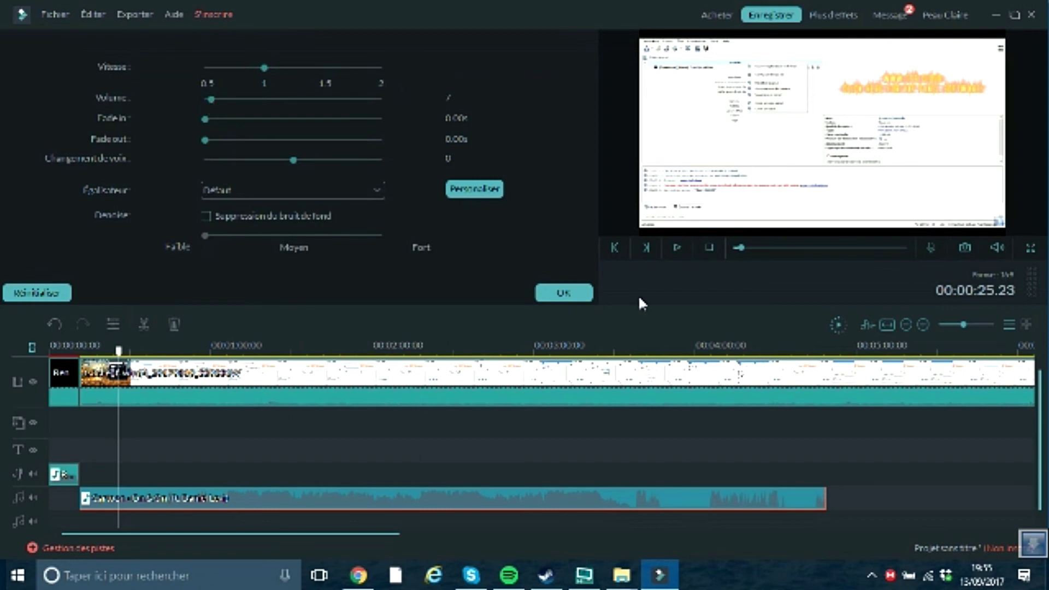
{"action": "left_click", "coordinate": [589, 292]}
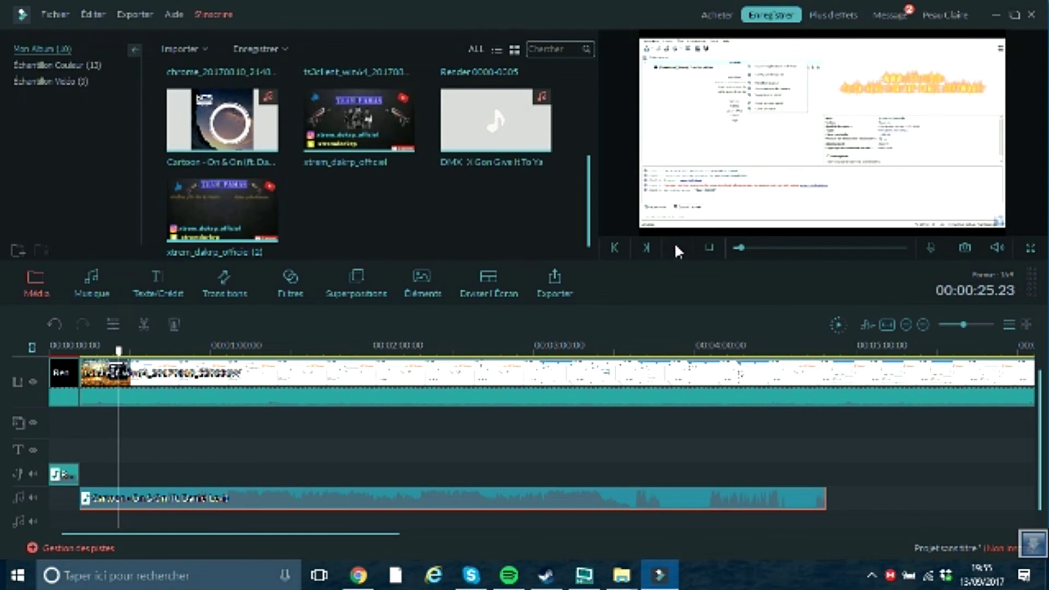
{"action": "left_click", "coordinate": [677, 250]}
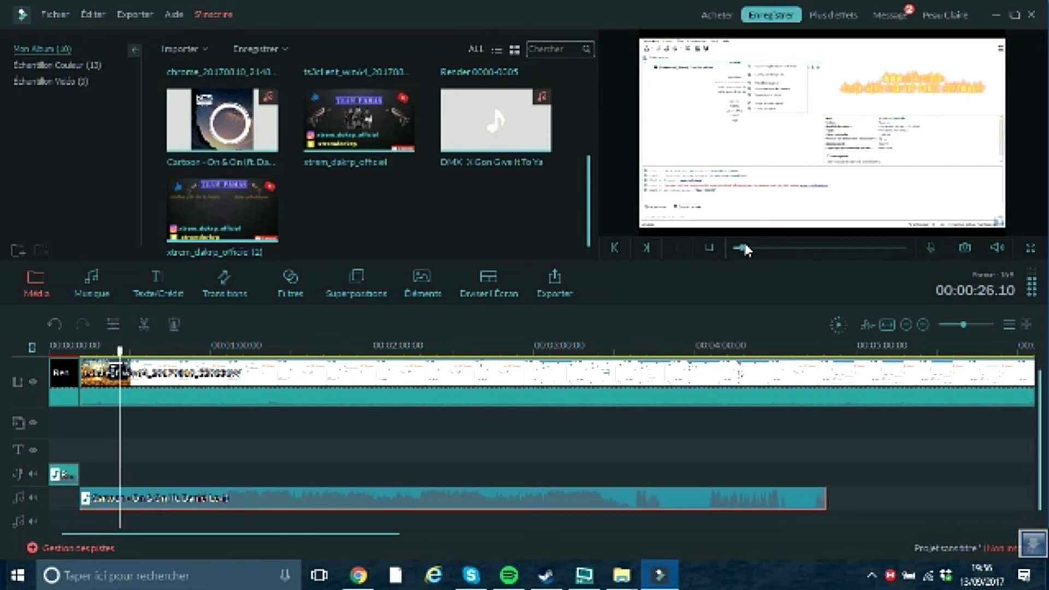
Lower the screen recording's voice change to -11 and play the project to hear it
{"action": "right_click", "coordinate": [360, 381]}
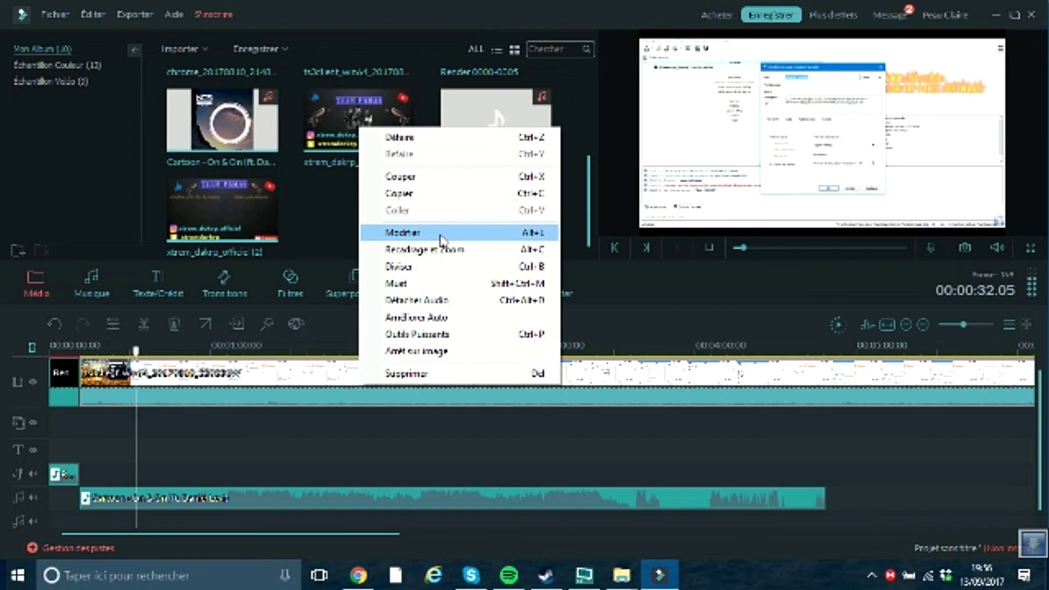
{"action": "left_click", "coordinate": [441, 233]}
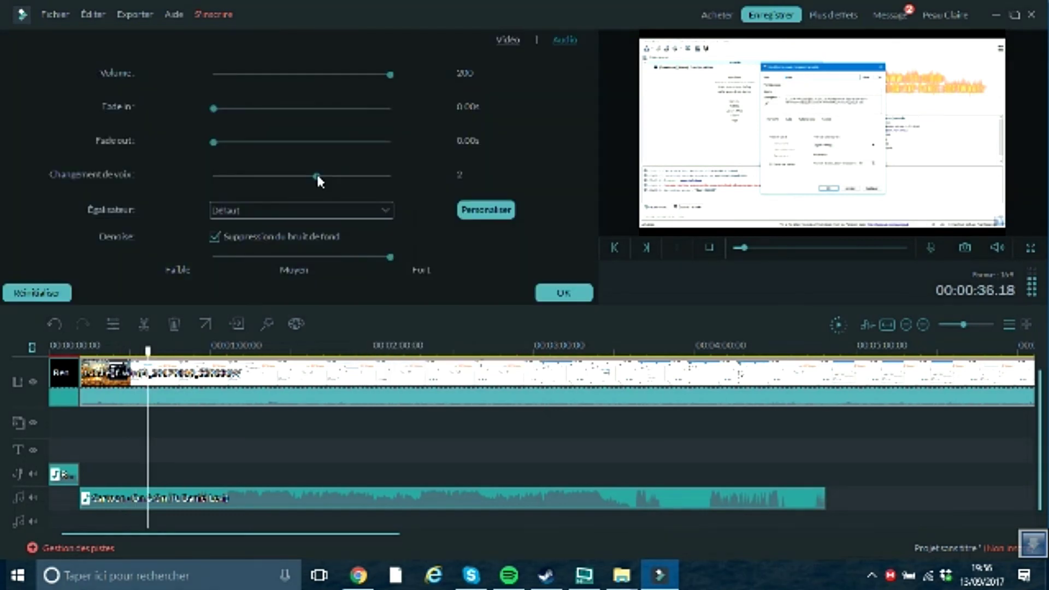
{"action": "left_click_drag", "start_coordinate": [316, 176], "coordinate": [361, 176]}
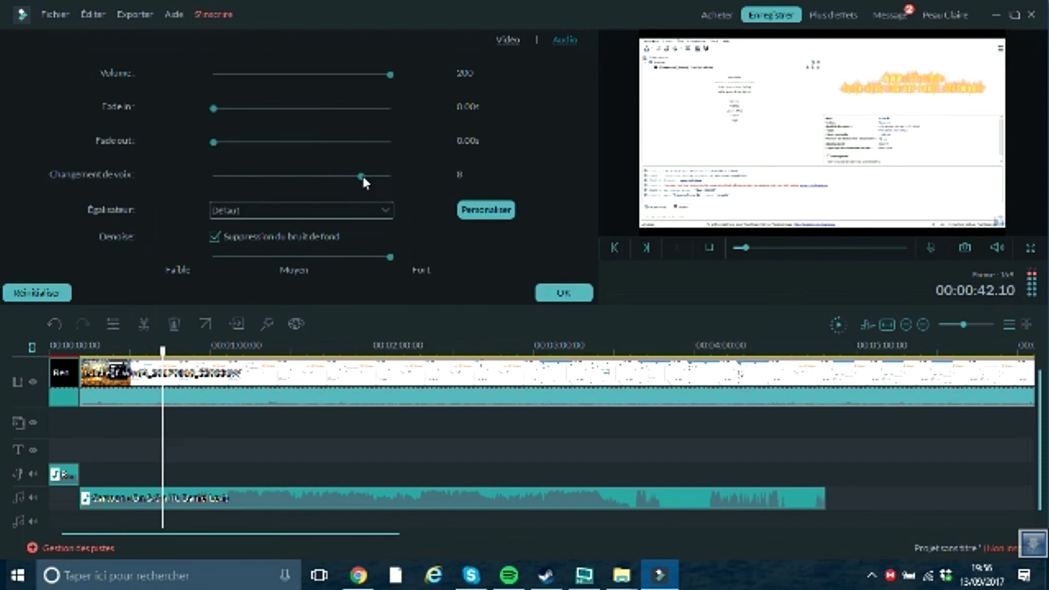
{"action": "left_click_drag", "start_coordinate": [361, 176], "coordinate": [221, 176]}
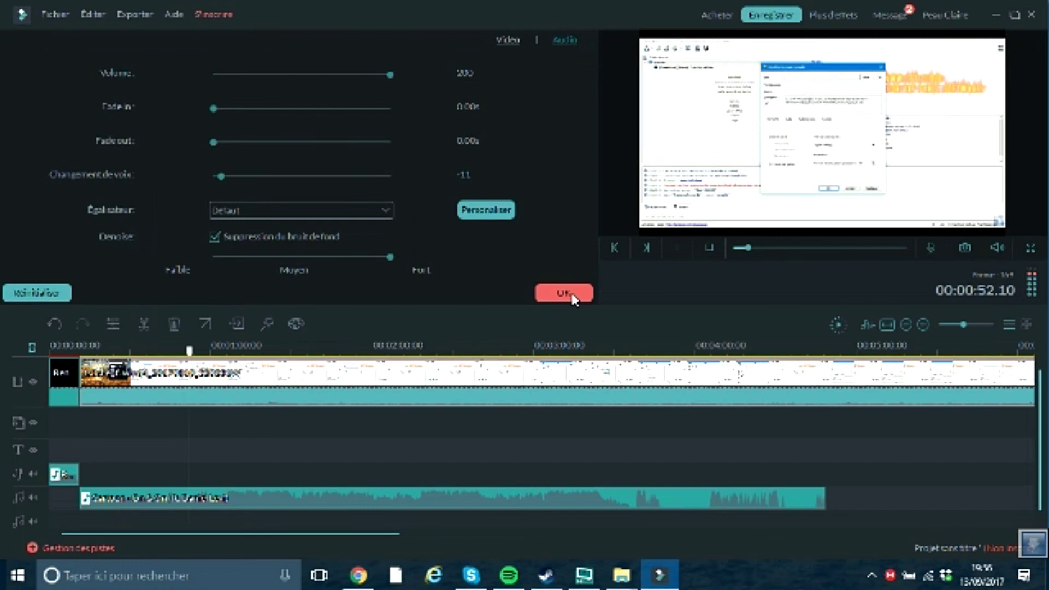
{"action": "left_click", "coordinate": [571, 295]}
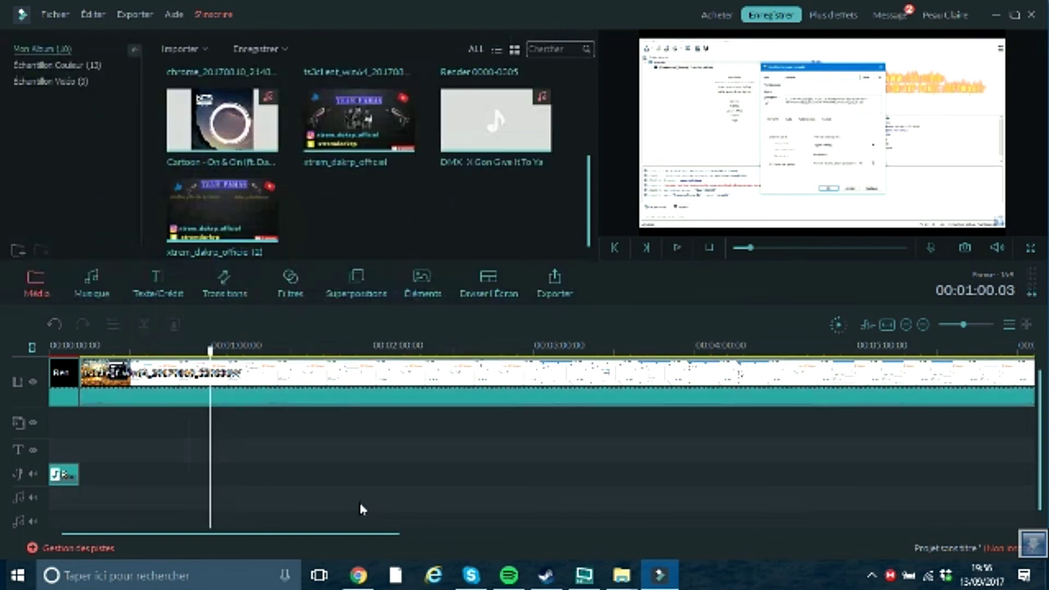
{"action": "left_click", "coordinate": [677, 248]}
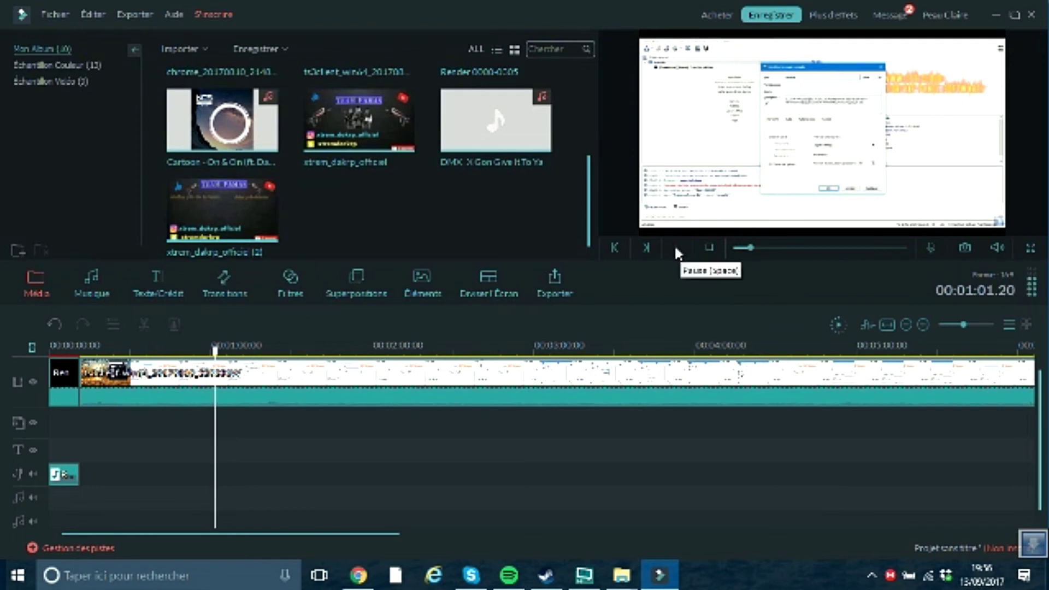
{"action": "left_click", "coordinate": [676, 249]}
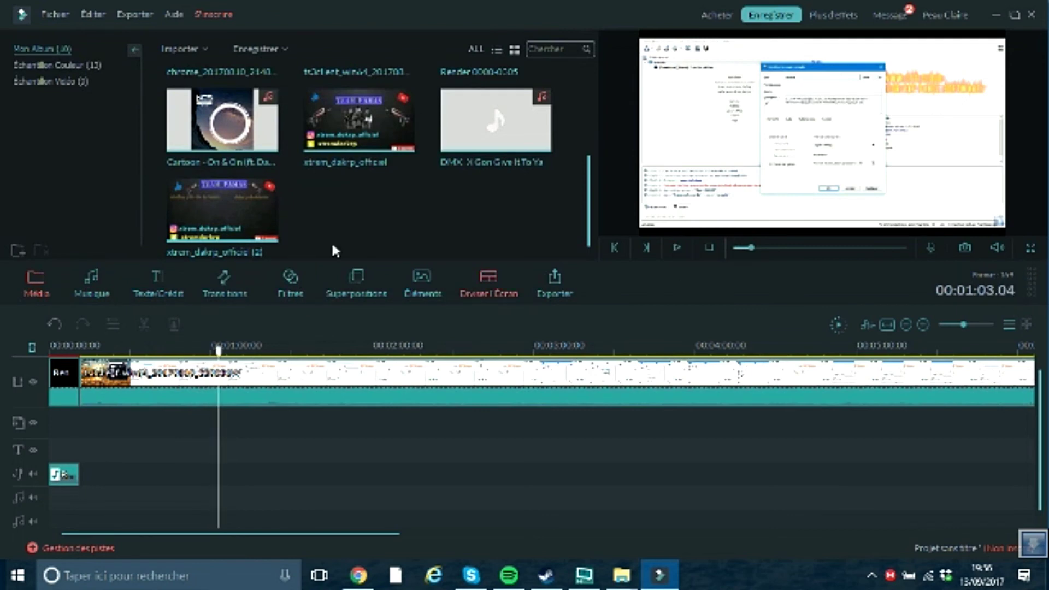
Reset the screen recording's voice change from -11 back to 0 and stop playback
{"action": "right_click", "coordinate": [365, 380]}
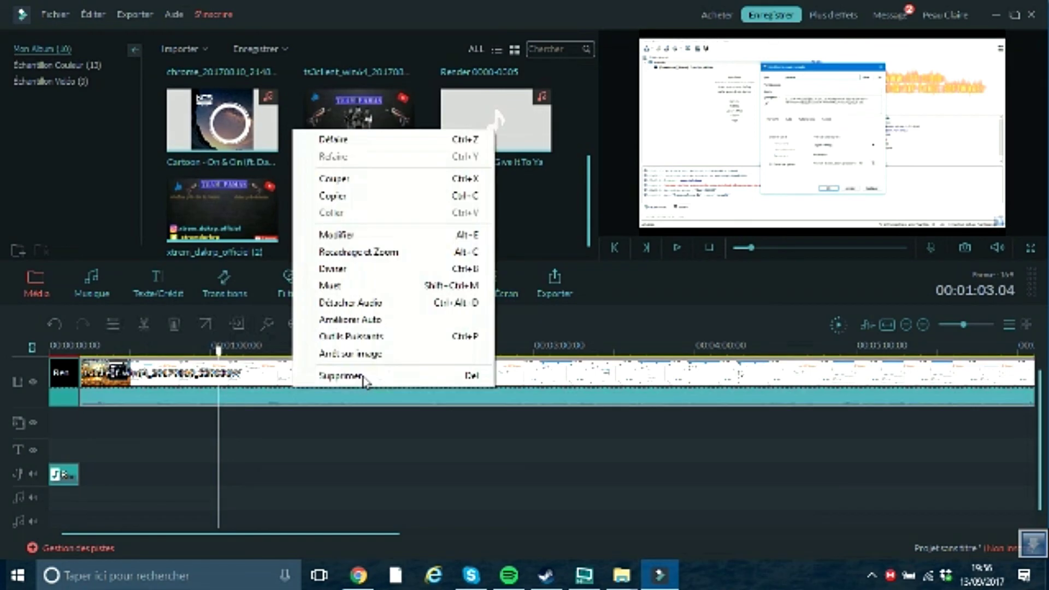
{"action": "left_click", "coordinate": [374, 236]}
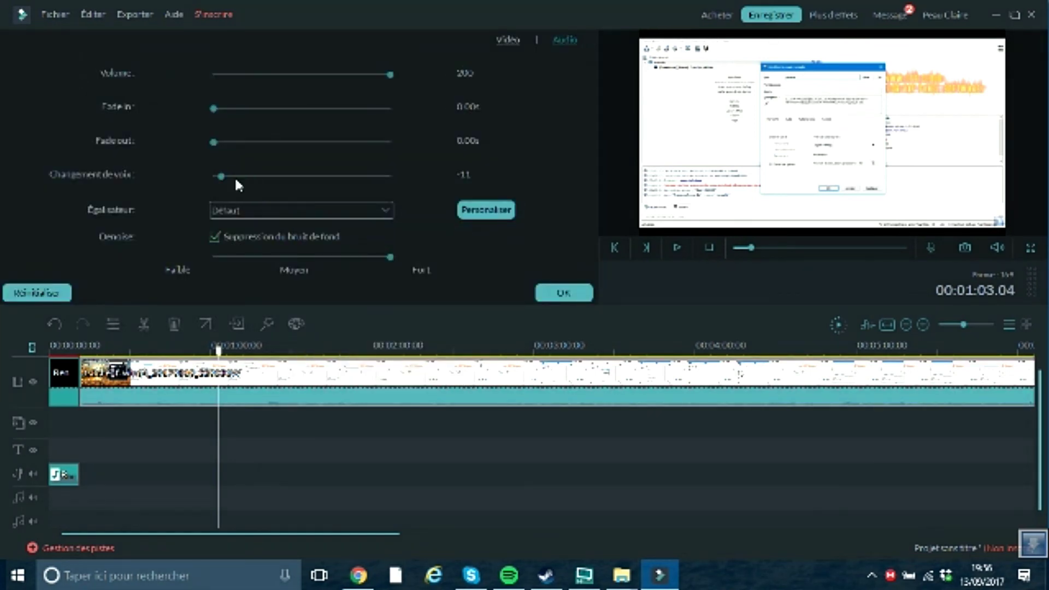
{"action": "left_click_drag", "start_coordinate": [236, 181], "coordinate": [302, 176]}
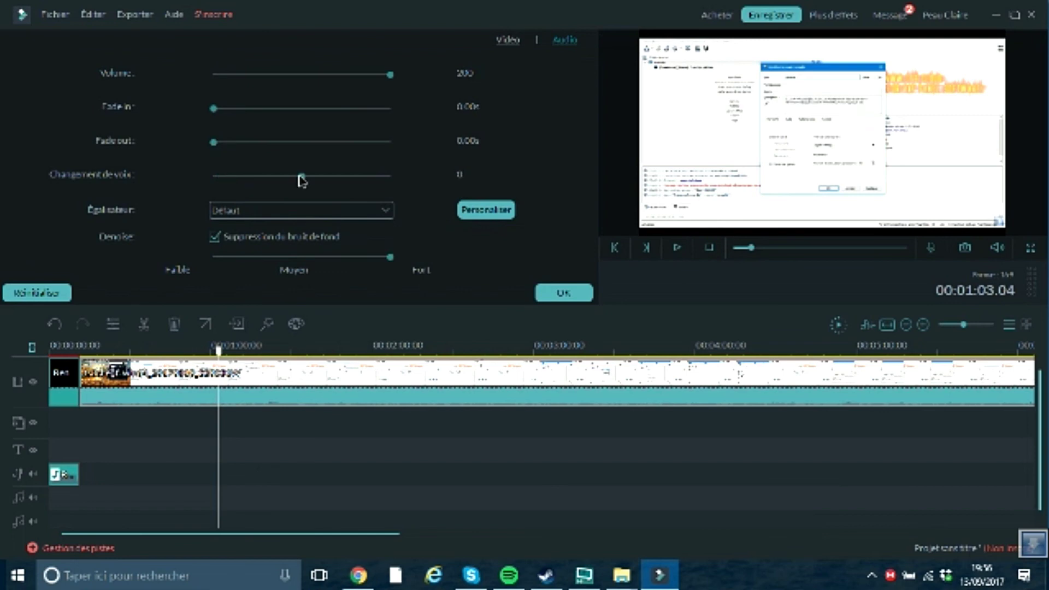
{"action": "left_click", "coordinate": [541, 293]}
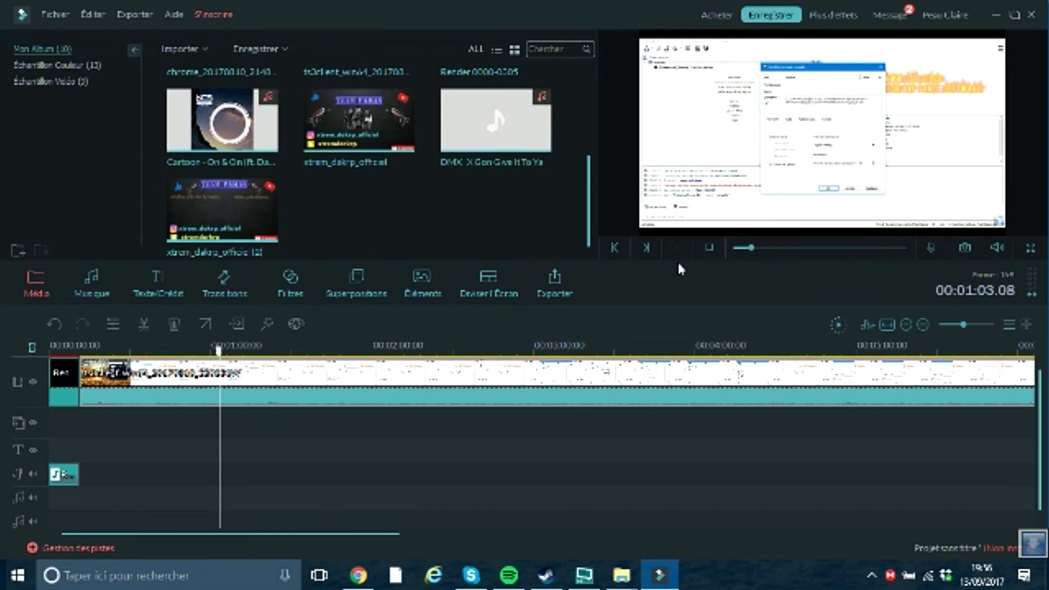
{"action": "key", "text": "space"}
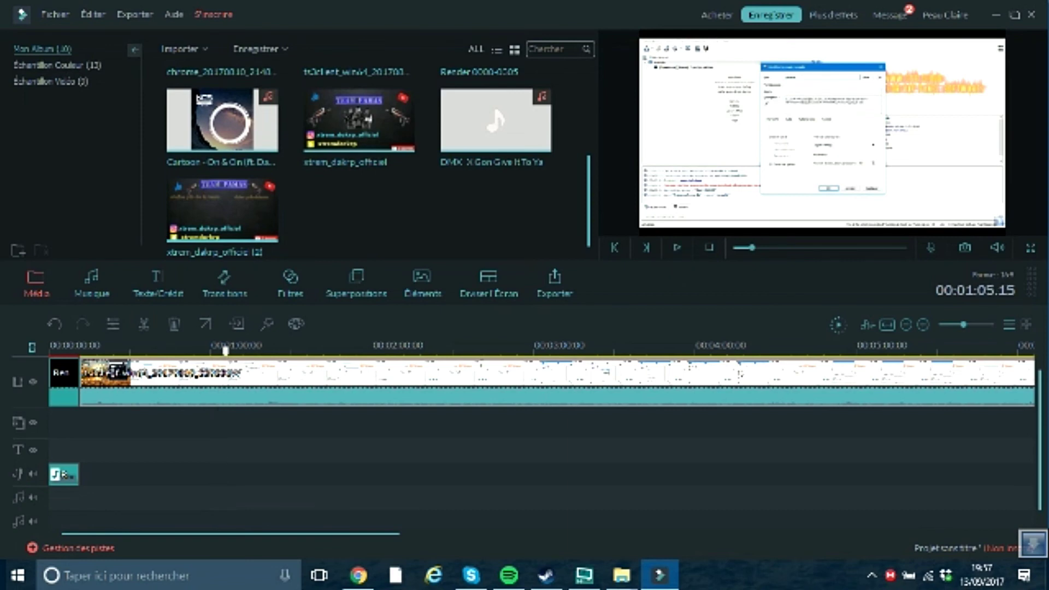
Place the Opener 1 title template on the timeline where the intro clip ends
{"action": "left_click", "coordinate": [143, 282]}
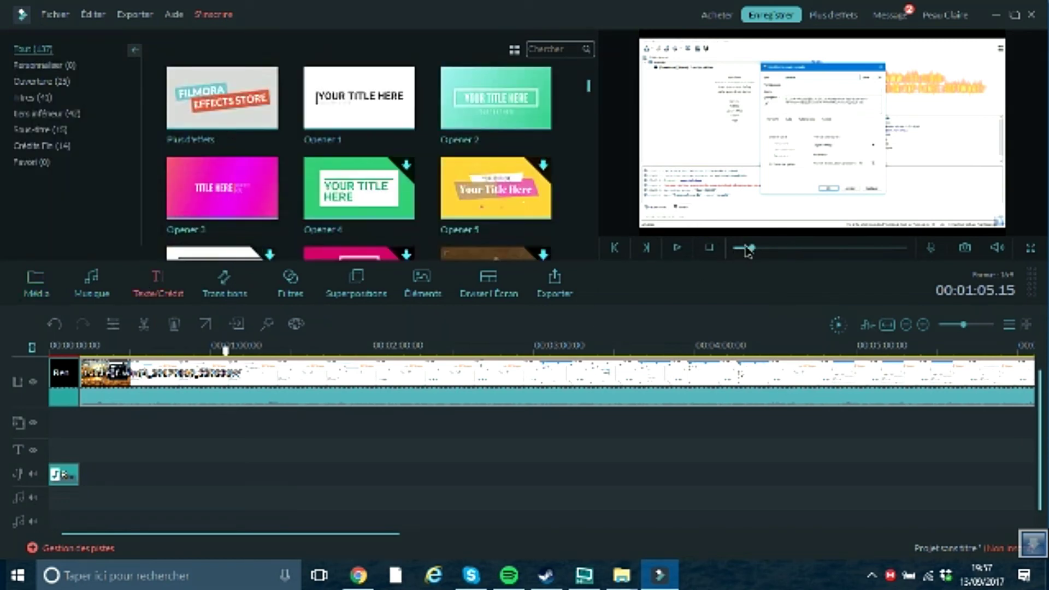
{"action": "left_click_drag", "start_coordinate": [749, 249], "coordinate": [725, 244]}
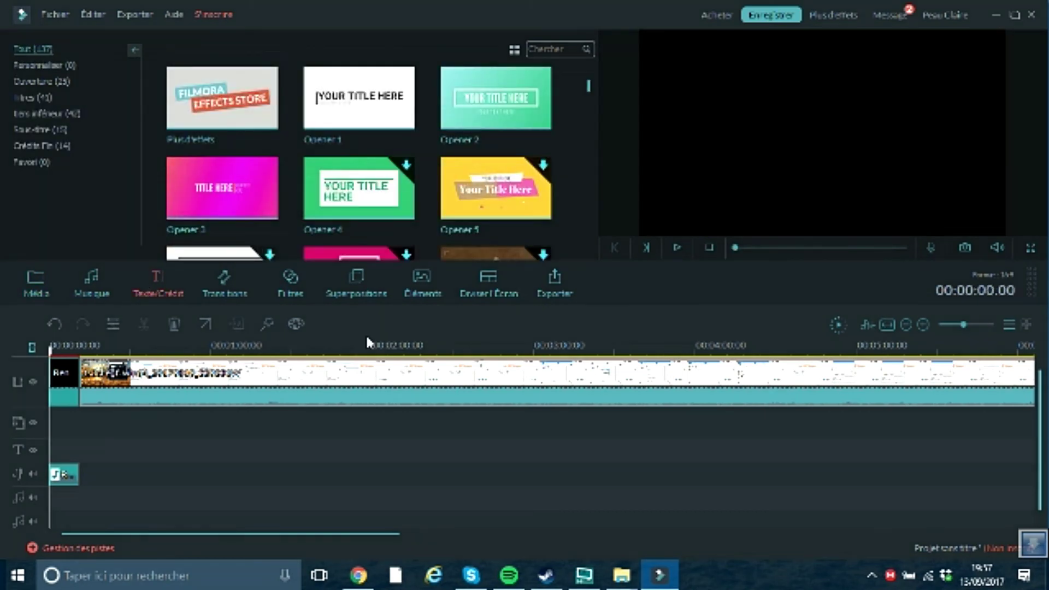
{"action": "left_click_drag", "start_coordinate": [51, 351], "coordinate": [80, 351]}
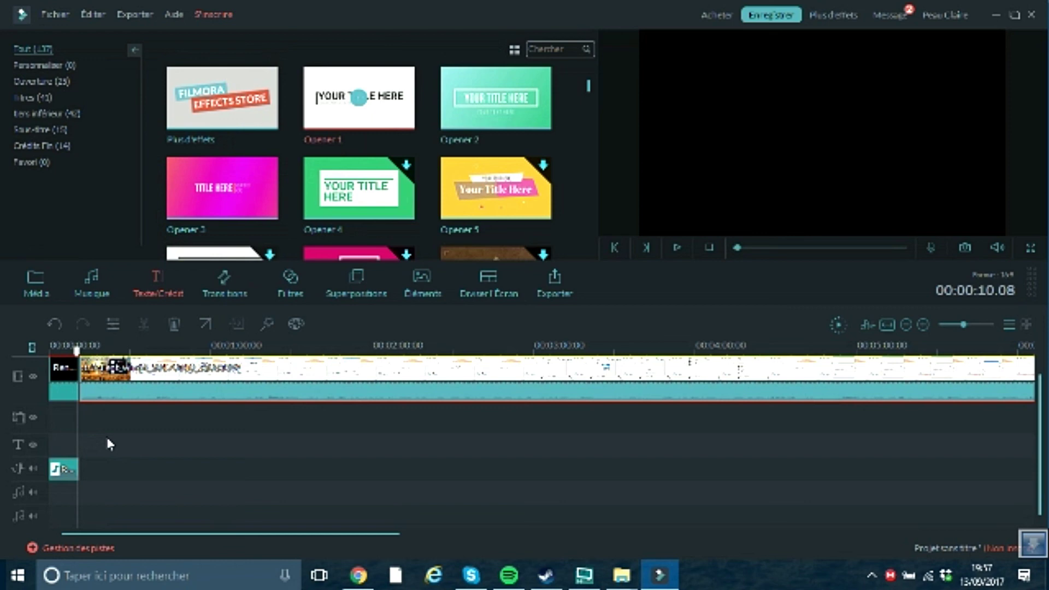
{"action": "left_click_drag", "start_coordinate": [107, 439], "coordinate": [107, 439]}
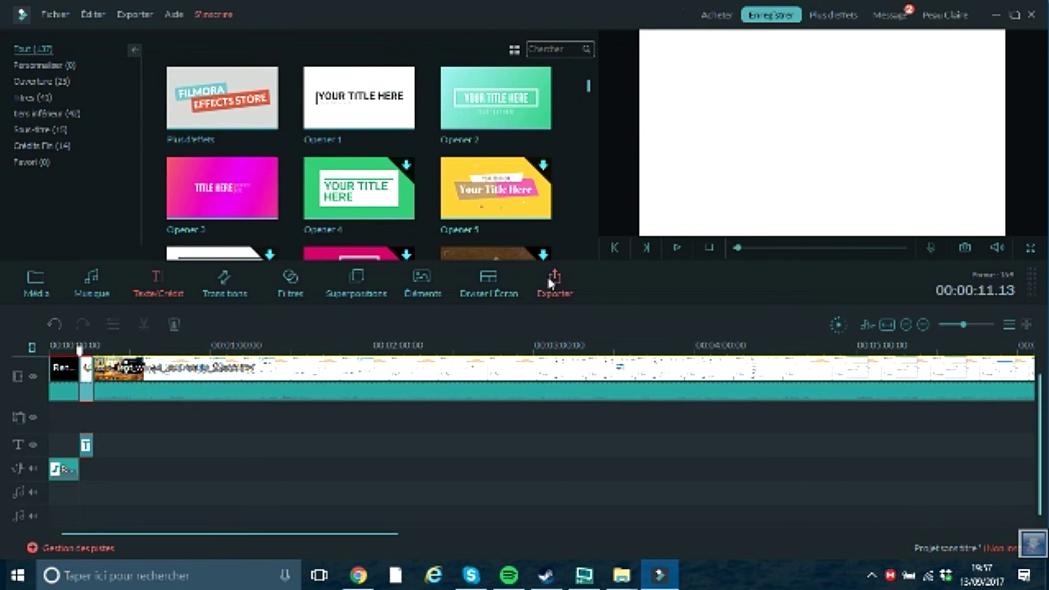
Play the new Opener 1 title in full-screen preview, then stop playback
{"action": "left_click", "coordinate": [679, 248]}
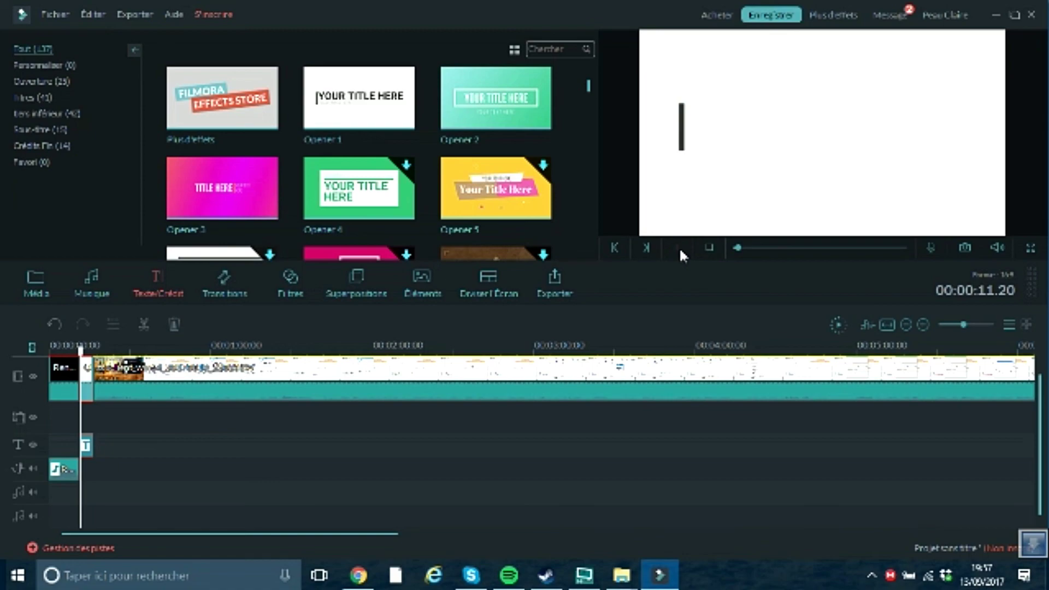
{"action": "key", "text": "alt+Return"}
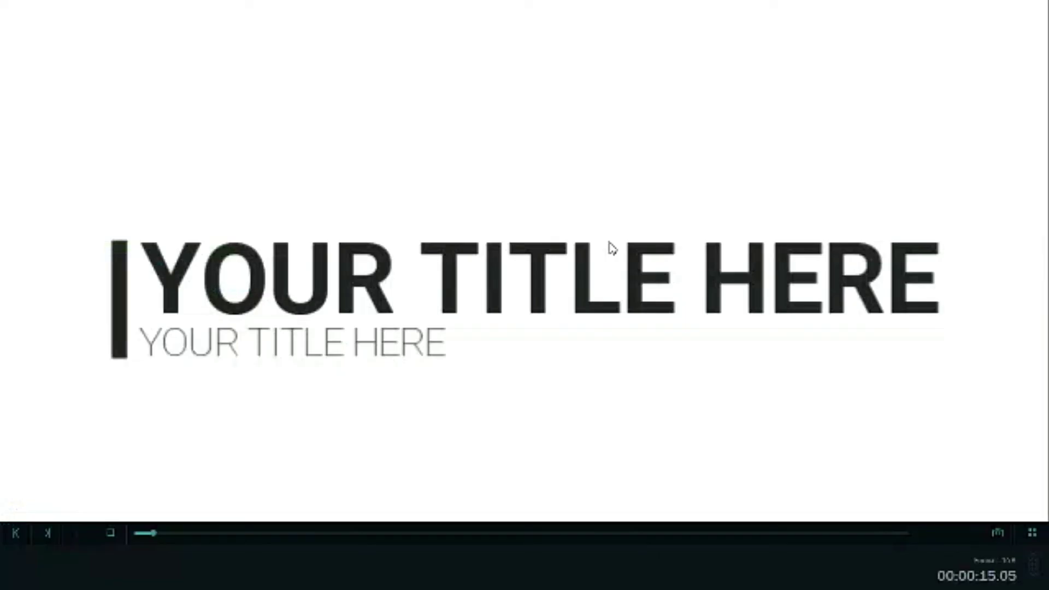
{"action": "key", "text": "Escape"}
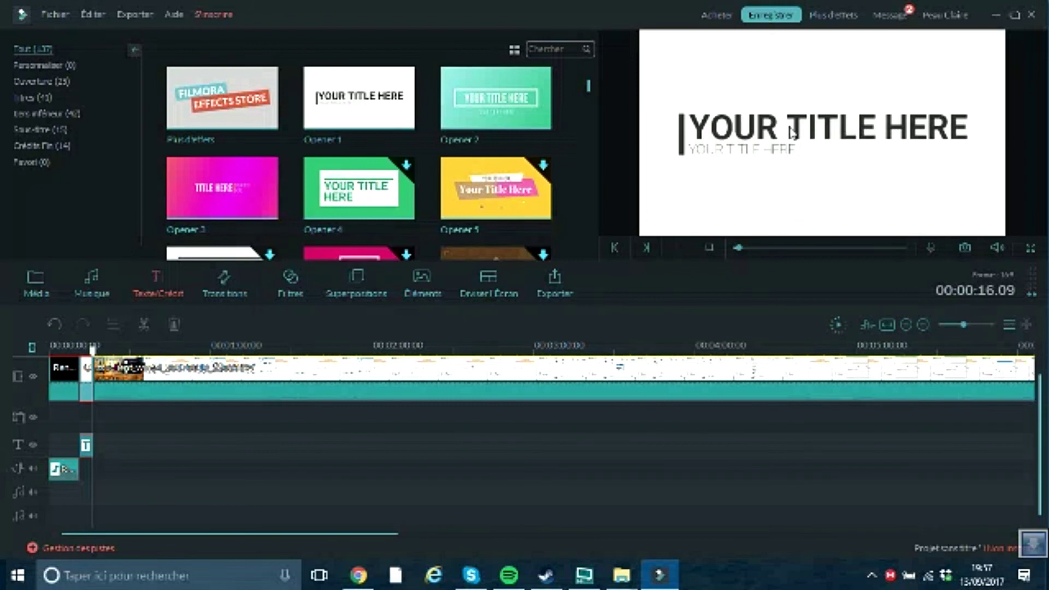
{"action": "key", "text": "space"}
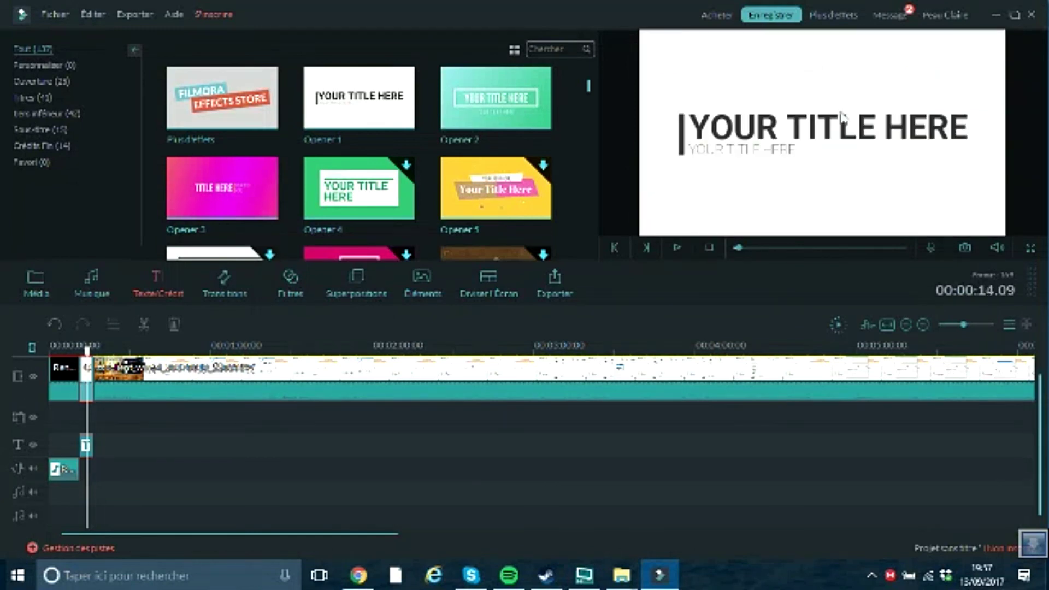
Replace the title's placeholder text with 'TUTO'
{"action": "double_click", "coordinate": [834, 127]}
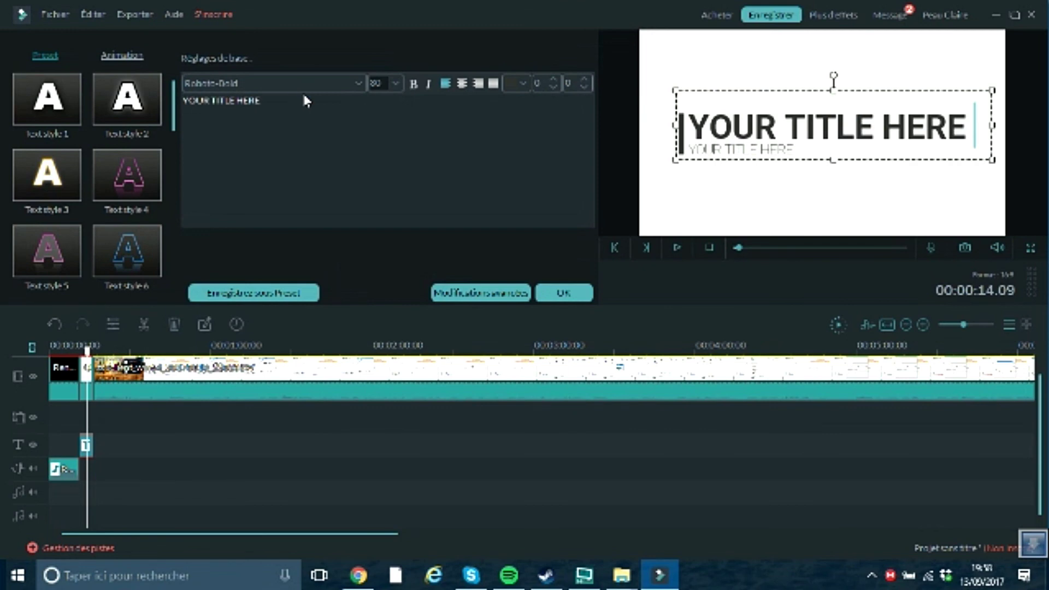
{"action": "key", "text": "ctrl+a"}
{"action": "key", "text": "BackSpace"}
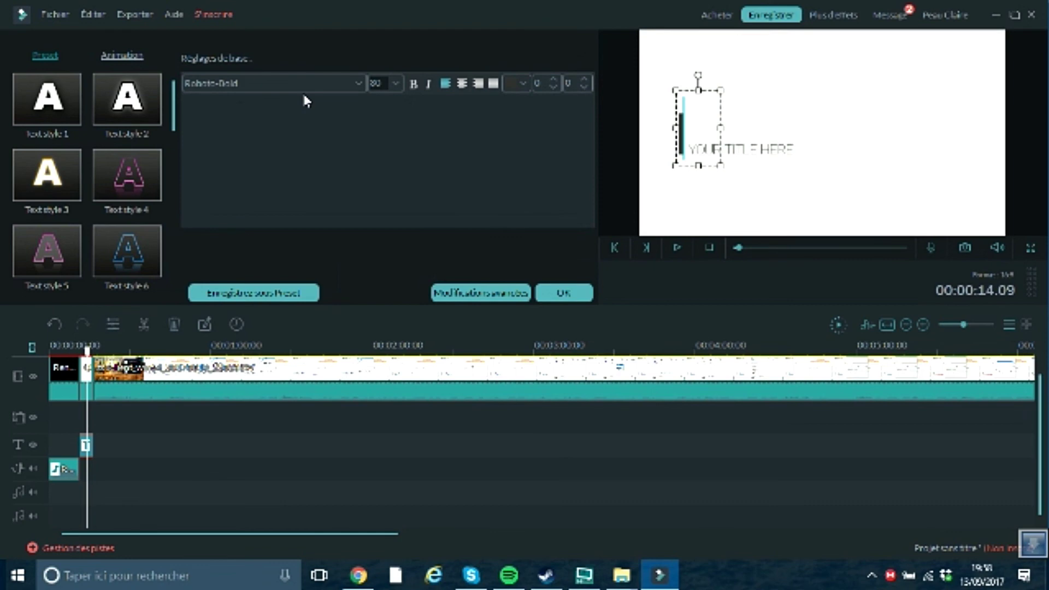
{"action": "type", "text": "TUTO"}
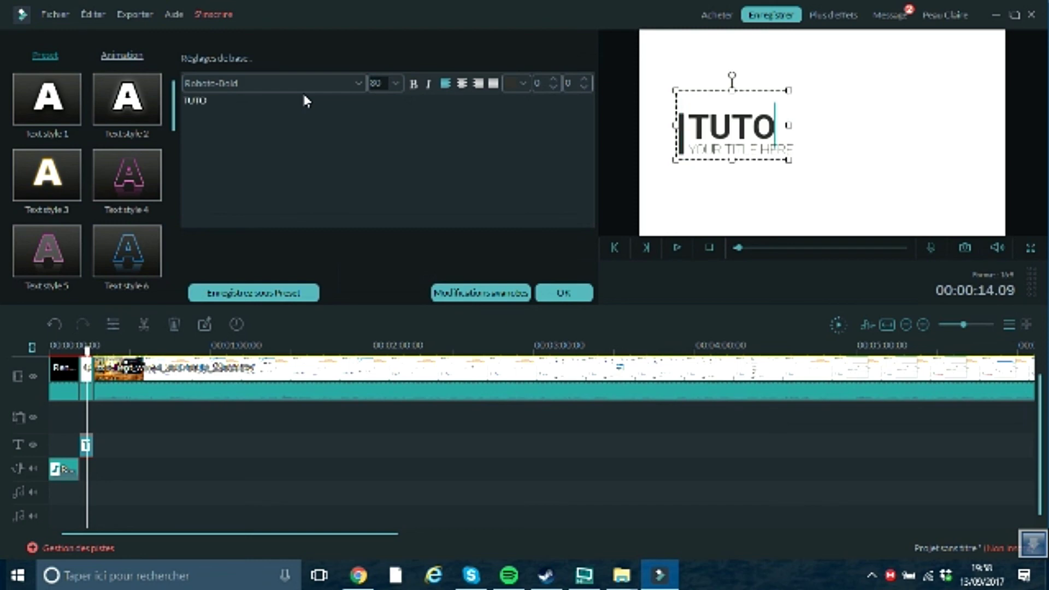
Delete the small 'YOUR TITLE HERE' subtitle line under TUTO
{"action": "left_click", "coordinate": [760, 152]}
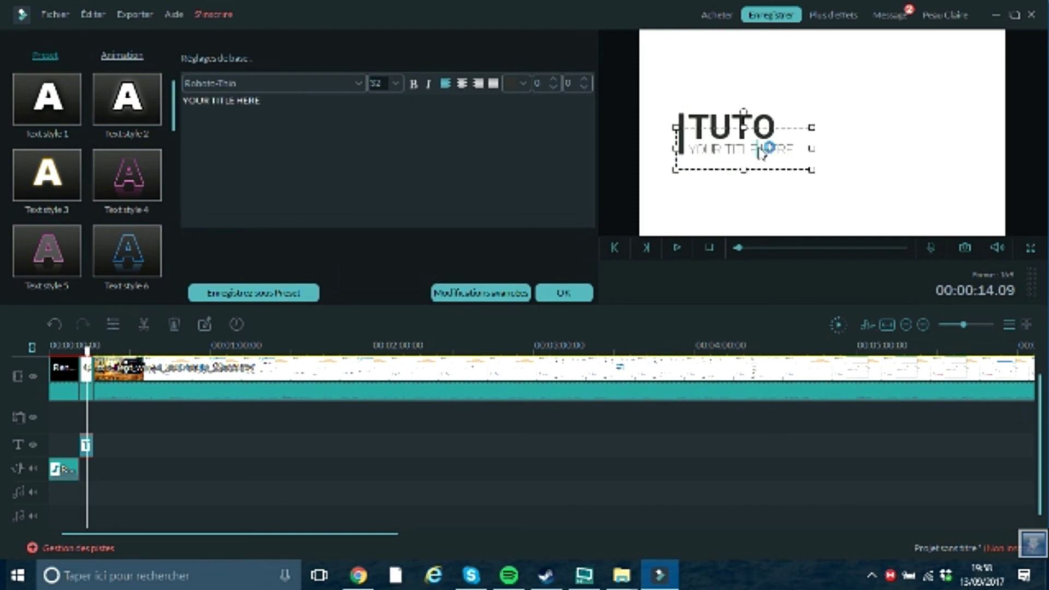
{"action": "double_click", "coordinate": [793, 149]}
{"action": "key", "text": "Delete"}
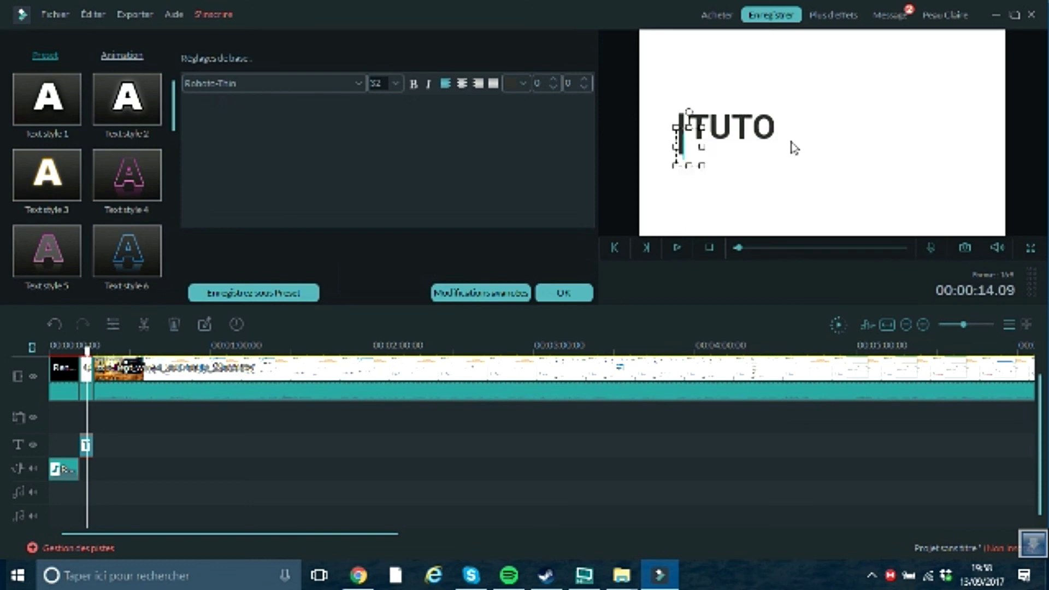
{"action": "left_click", "coordinate": [751, 126]}
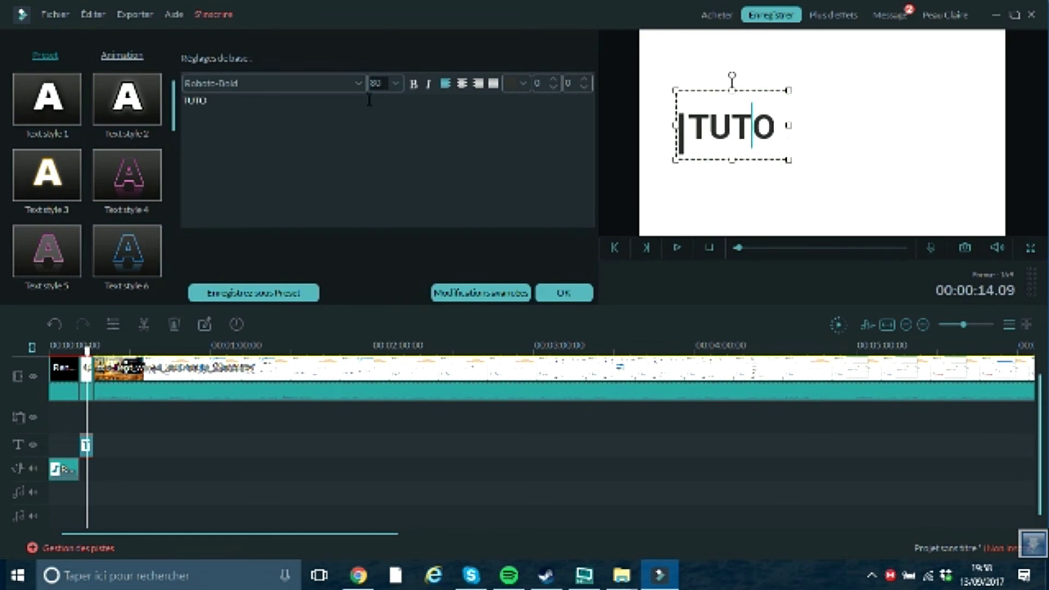
Set TUTO in Sitka Small, size it below 120, and centre-align it
{"action": "left_click", "coordinate": [331, 87]}
{"action": "scroll", "coordinate": [280, 129], "scroll_direction": "down", "scroll_amount": 5}
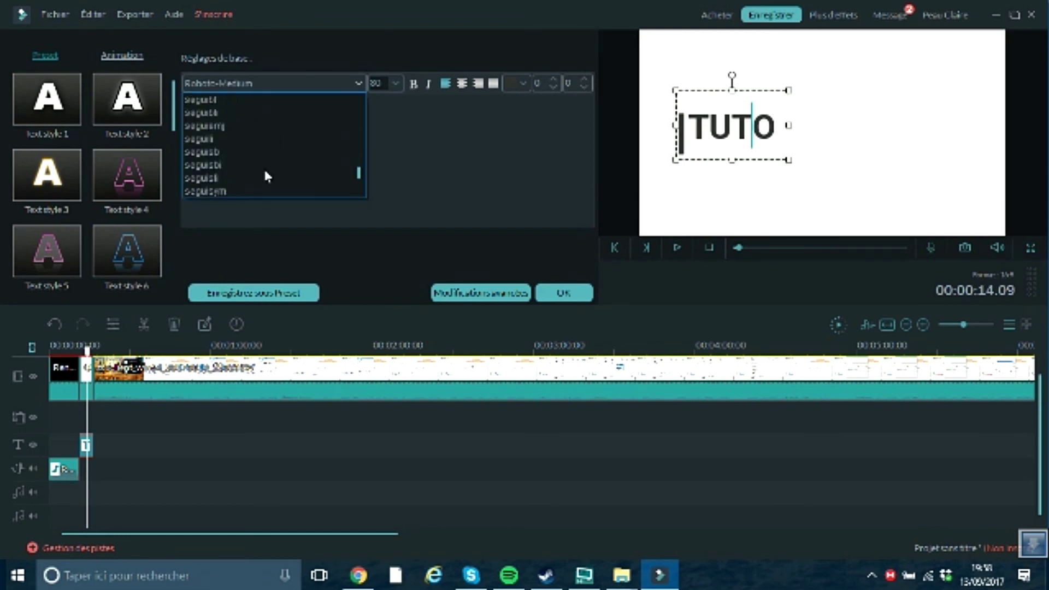
{"action": "scroll", "coordinate": [264, 171], "scroll_direction": "down", "scroll_amount": 2}
{"action": "left_click", "coordinate": [235, 139]}
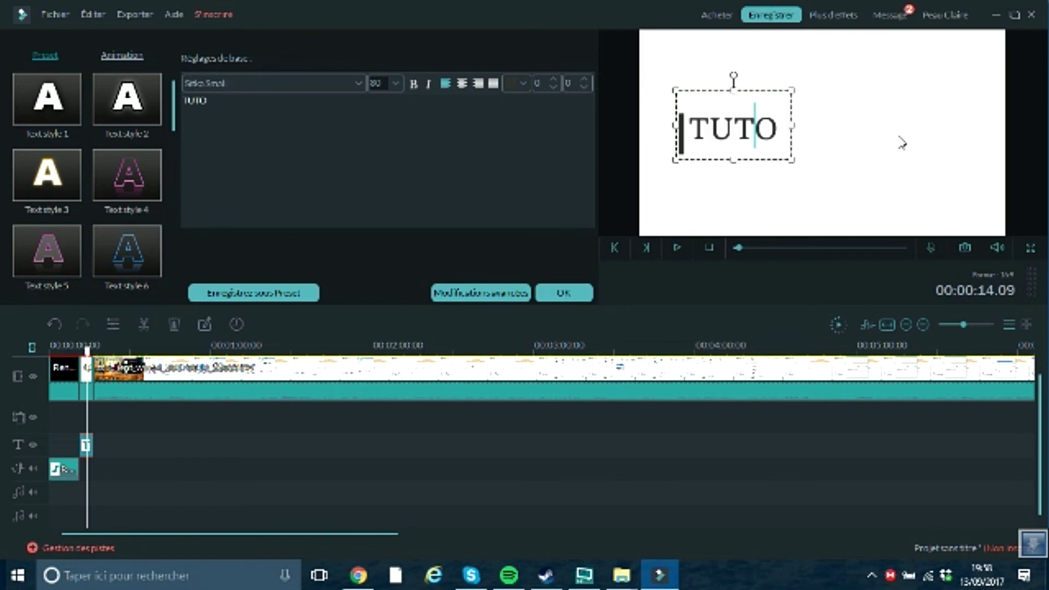
{"action": "left_click", "coordinate": [785, 158]}
{"action": "left_click", "coordinate": [737, 130]}
{"action": "left_click", "coordinate": [395, 84]}
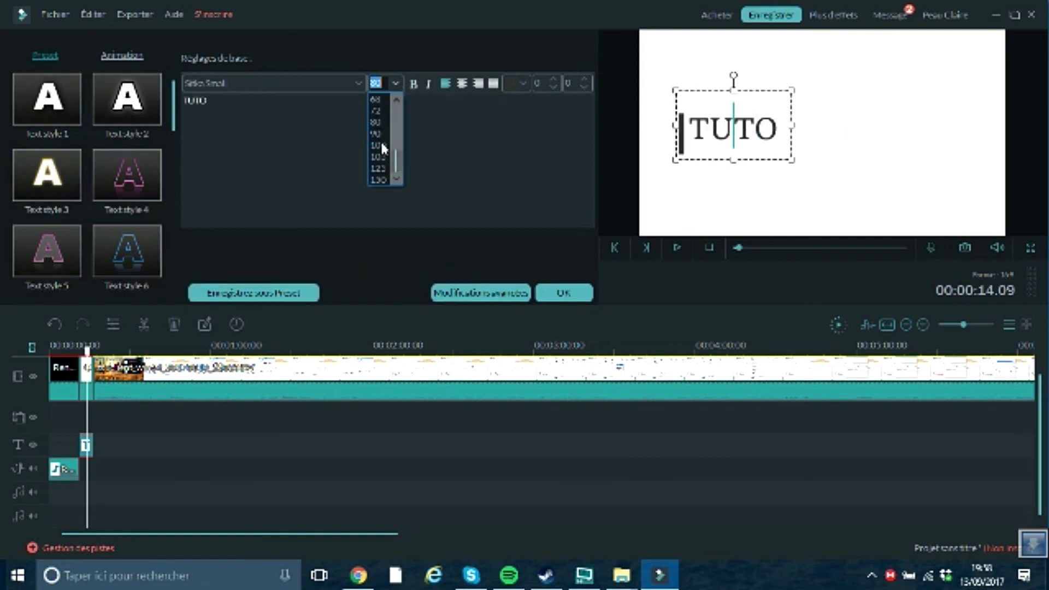
{"action": "left_click", "coordinate": [384, 175]}
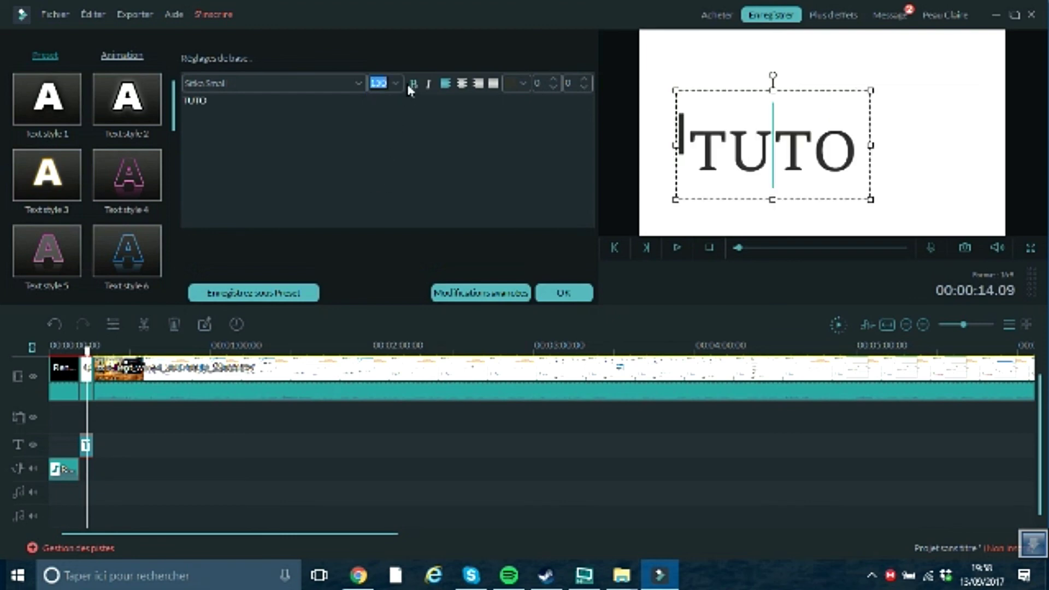
{"action": "left_click", "coordinate": [395, 83]}
{"action": "left_click", "coordinate": [387, 139]}
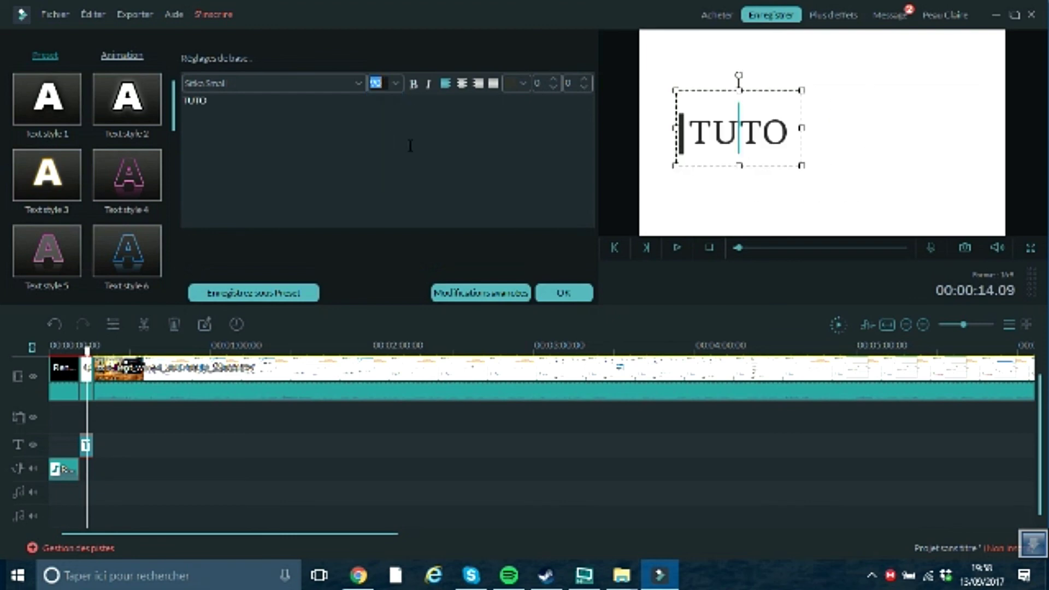
{"action": "left_click", "coordinate": [461, 83]}
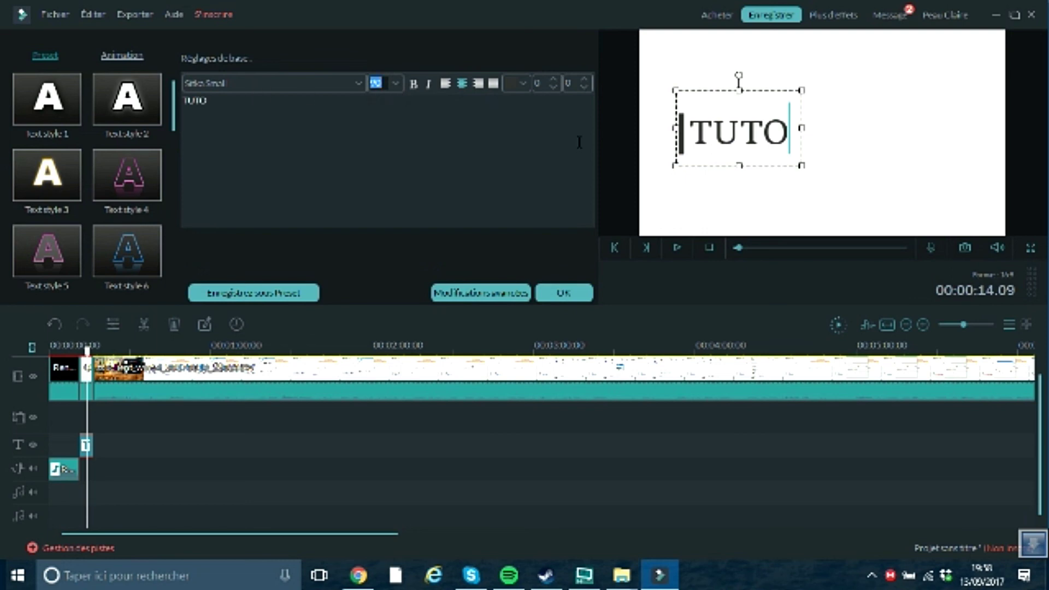
Colour TUTO orange, then navy, then dark red, and bring up the custom colour chooser
{"action": "left_click", "coordinate": [522, 83]}
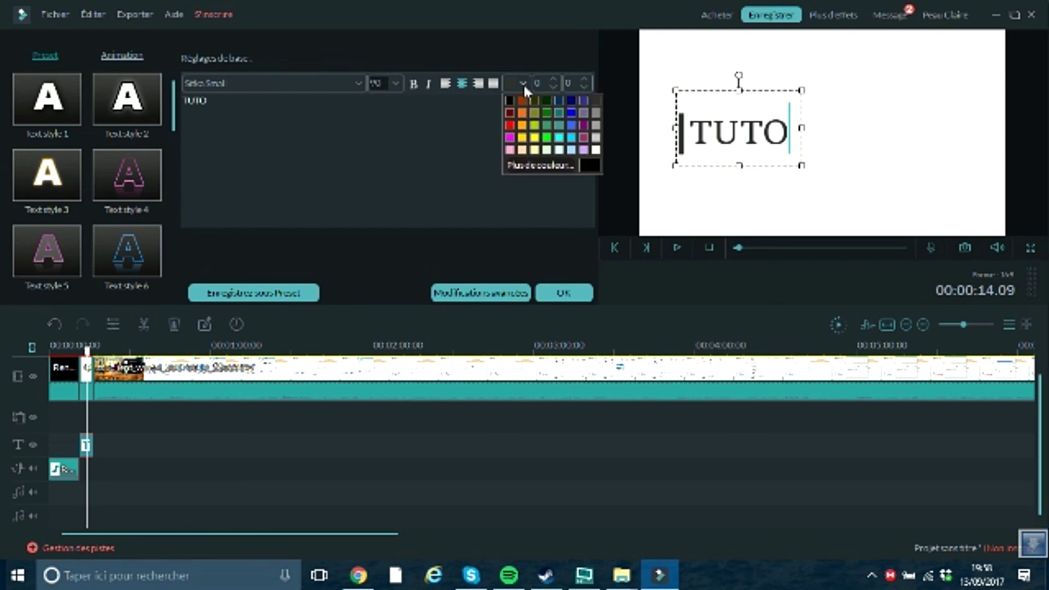
{"action": "left_click", "coordinate": [522, 113]}
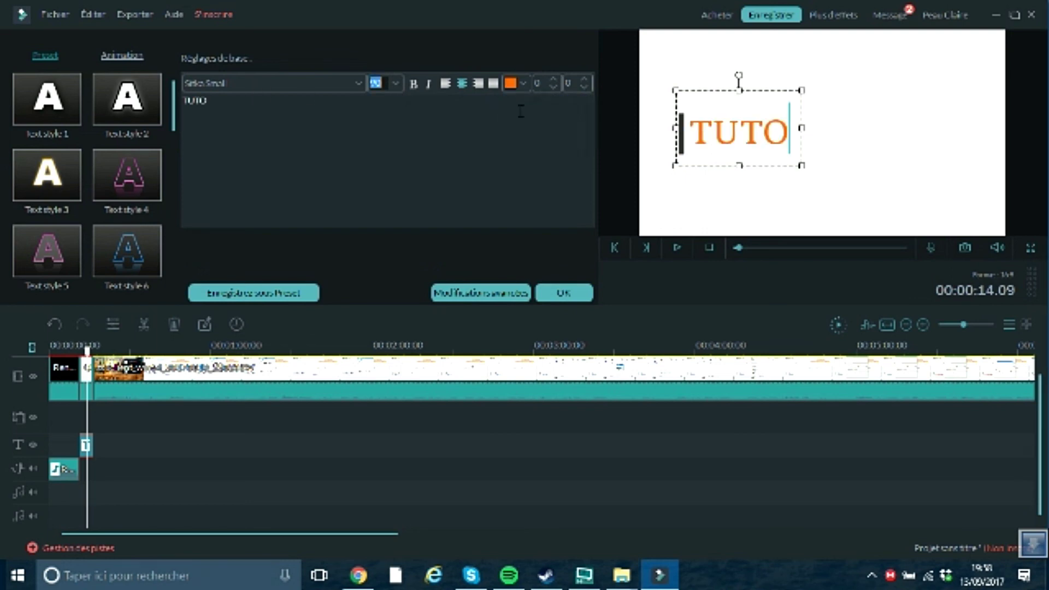
{"action": "left_click", "coordinate": [523, 85]}
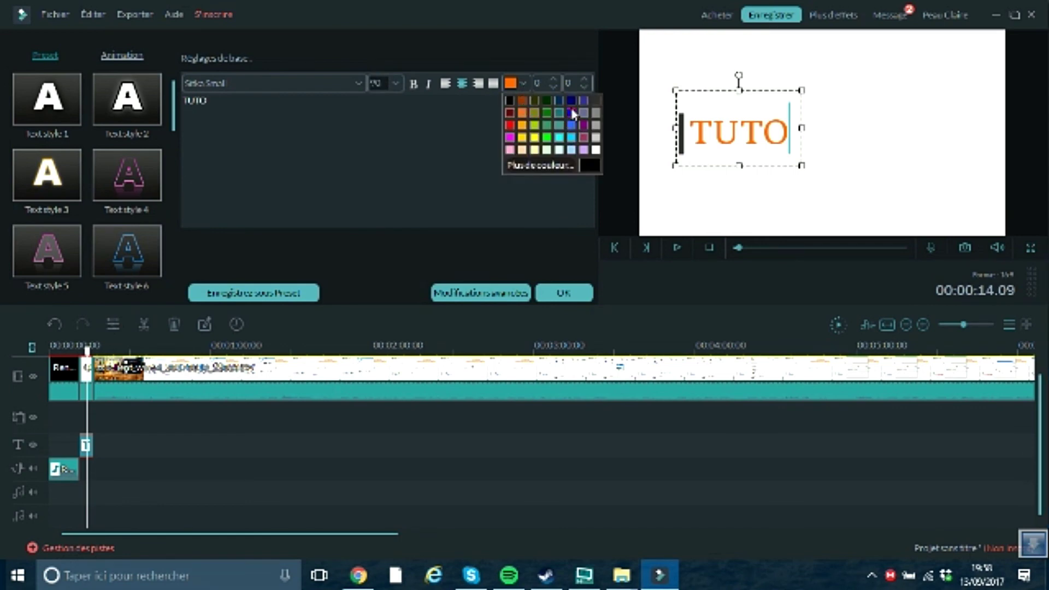
{"action": "left_click", "coordinate": [571, 111]}
{"action": "left_click", "coordinate": [526, 83]}
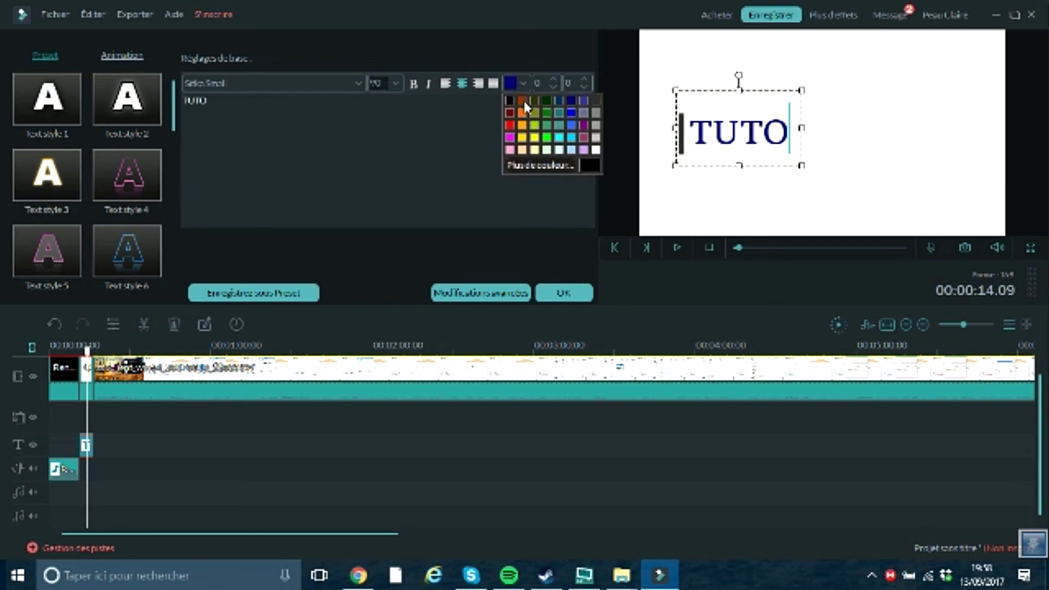
{"action": "left_click", "coordinate": [522, 101]}
{"action": "left_click", "coordinate": [524, 84]}
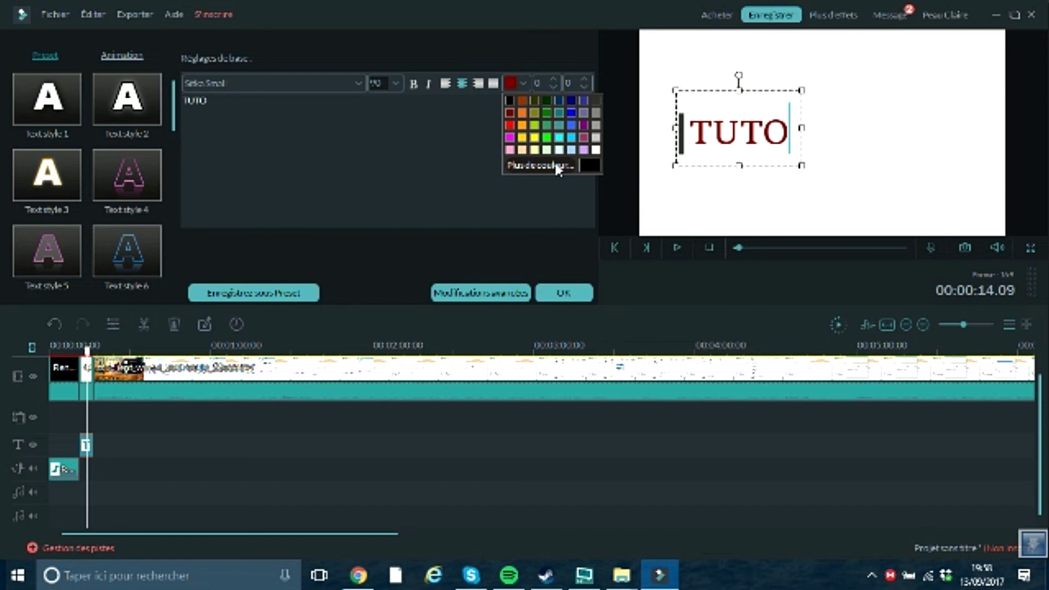
{"action": "left_click", "coordinate": [557, 168]}
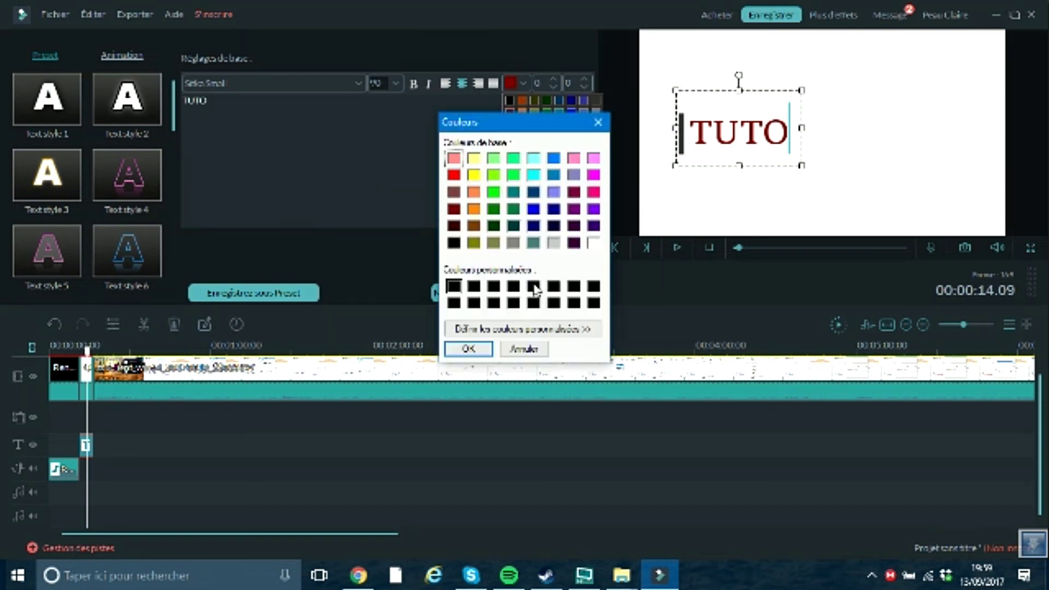
Define a brighter custom red in the colour spectrum and apply it to TUTO
{"action": "left_click", "coordinate": [549, 331]}
{"action": "left_click", "coordinate": [716, 166]}
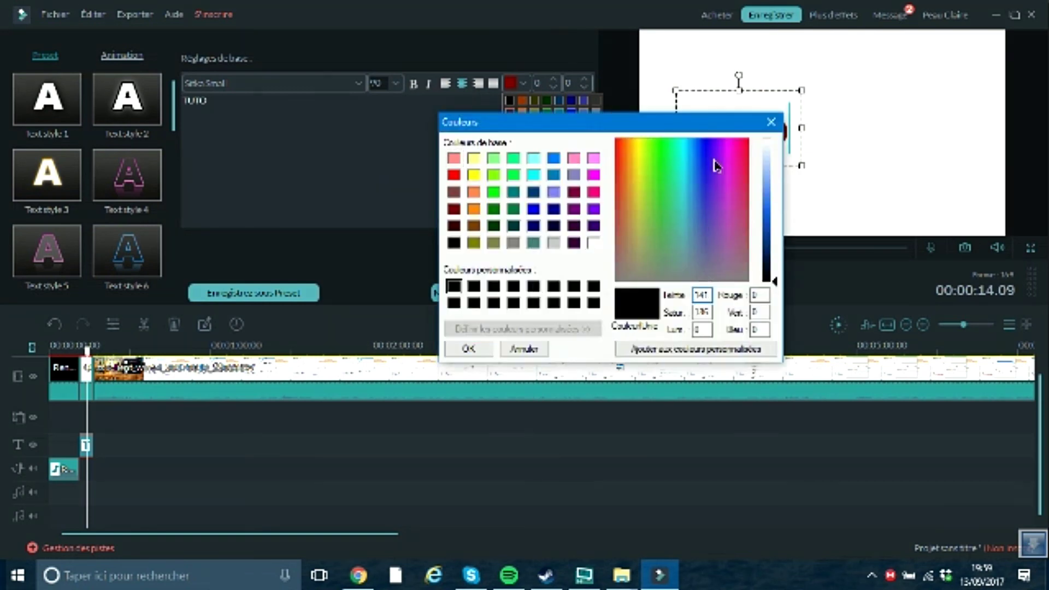
{"action": "left_click_drag", "start_coordinate": [715, 166], "coordinate": [617, 156]}
{"action": "left_click_drag", "start_coordinate": [774, 281], "coordinate": [775, 227]}
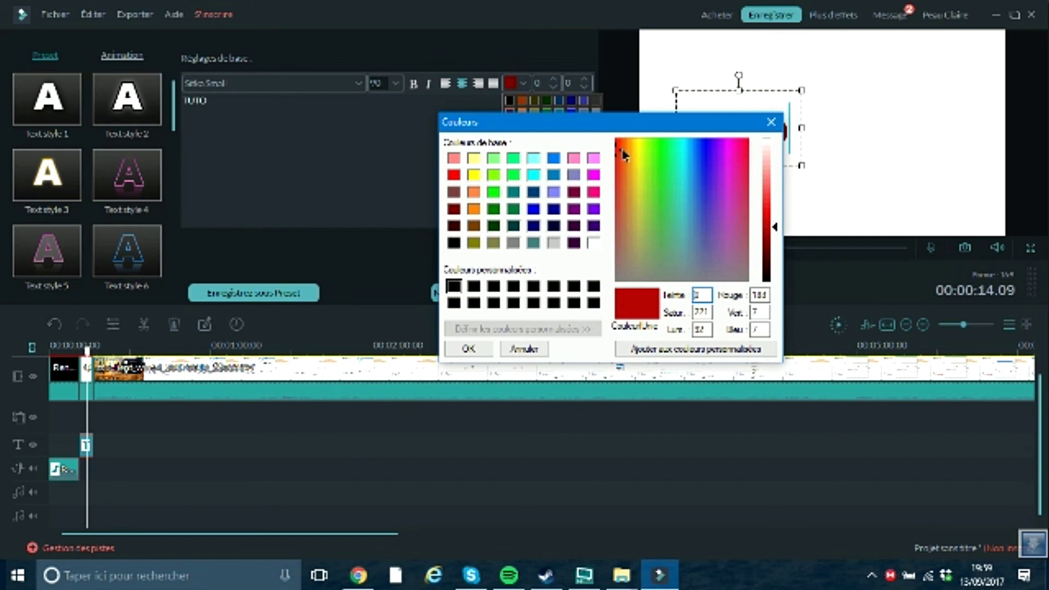
{"action": "mouse_move", "coordinate": [624, 151]}
{"action": "left_mouse_down"}
{"action": "mouse_move", "coordinate": [618, 160]}
{"action": "mouse_move", "coordinate": [615, 139]}
{"action": "left_mouse_up"}
{"action": "key", "text": "Return"}
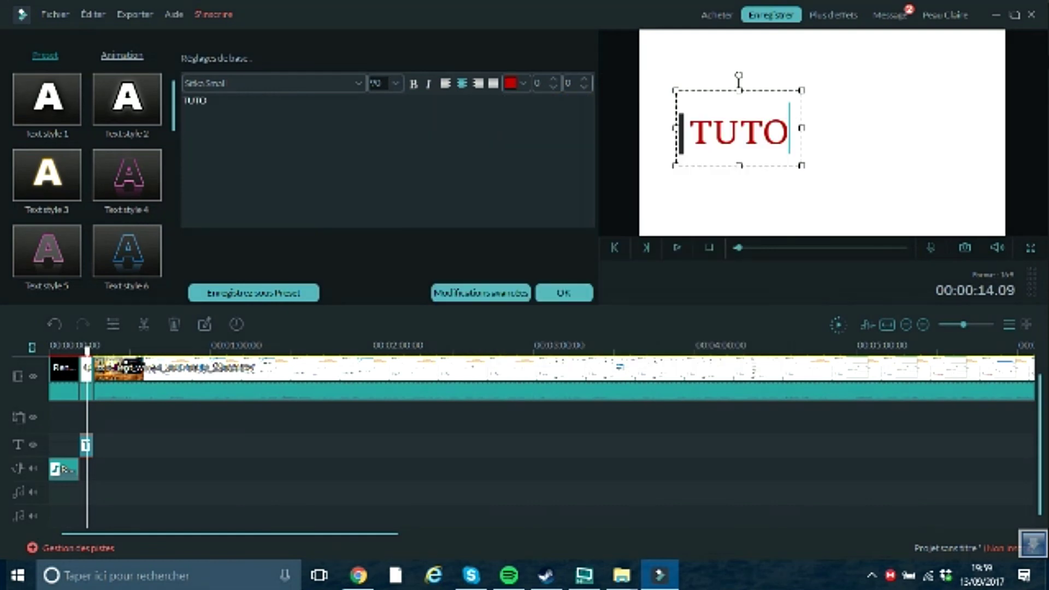
Make the TUTO title bold and italic
{"action": "left_click", "coordinate": [712, 128]}
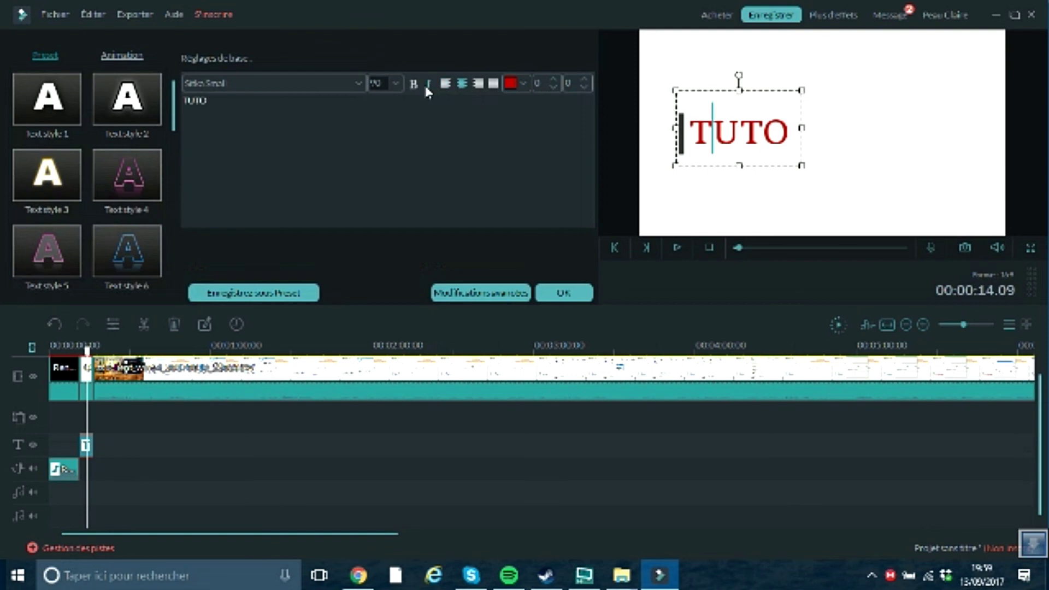
{"action": "left_click", "coordinate": [415, 85]}
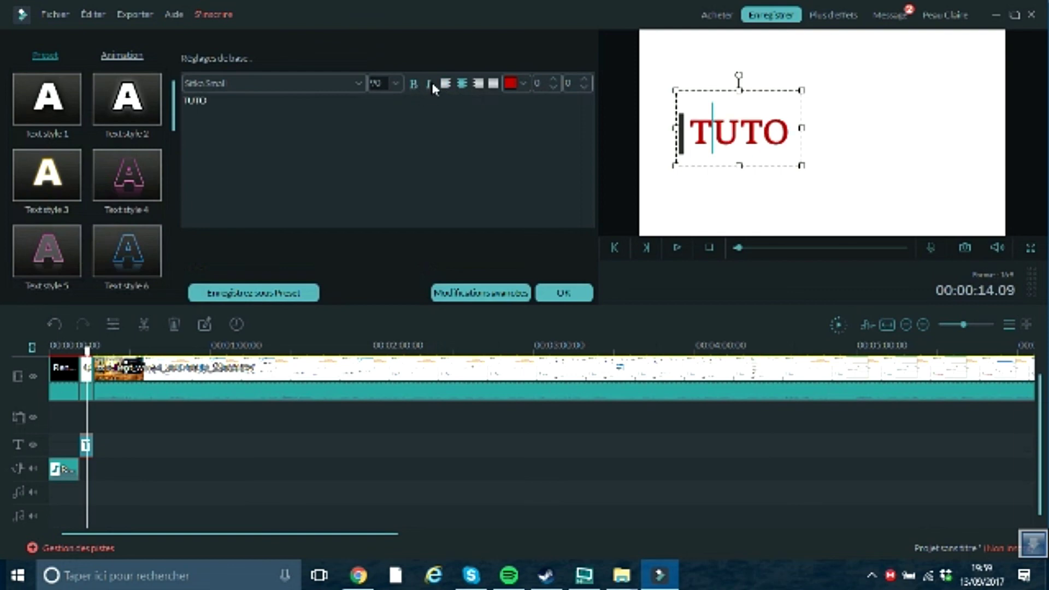
{"action": "left_click", "coordinate": [430, 83]}
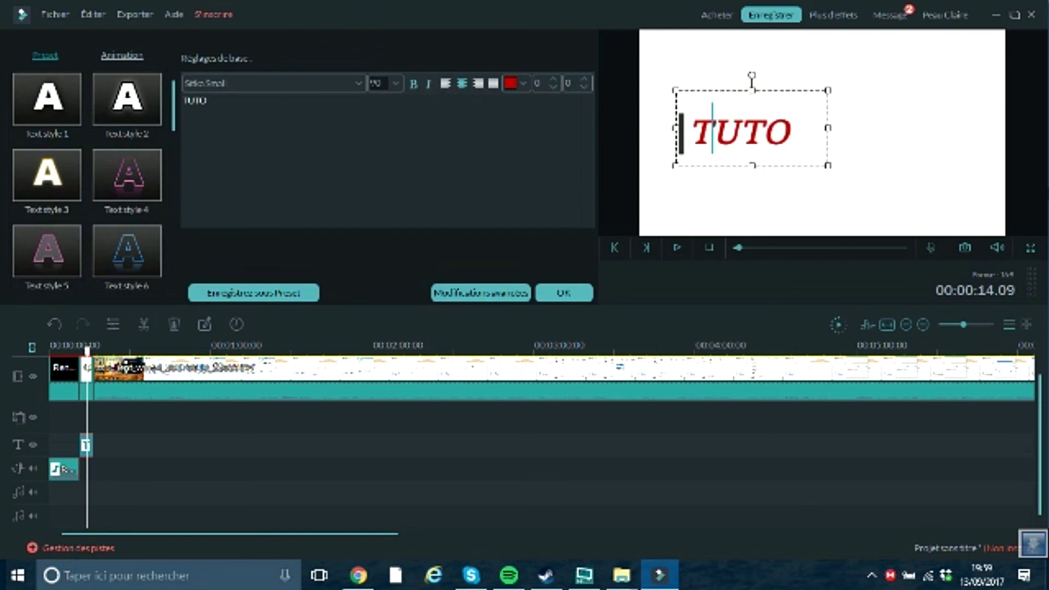
{"action": "left_click", "coordinate": [903, 184]}
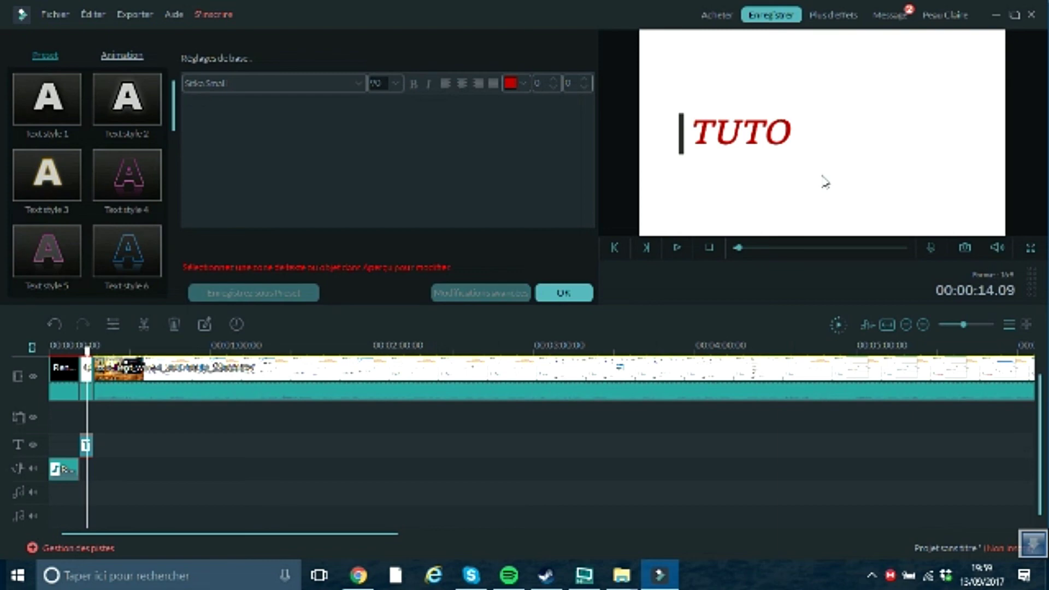
Give the vertical bar beside TUTO a gradient fill instead of a solid colour
{"action": "left_click", "coordinate": [710, 131]}
{"action": "left_click", "coordinate": [680, 134]}
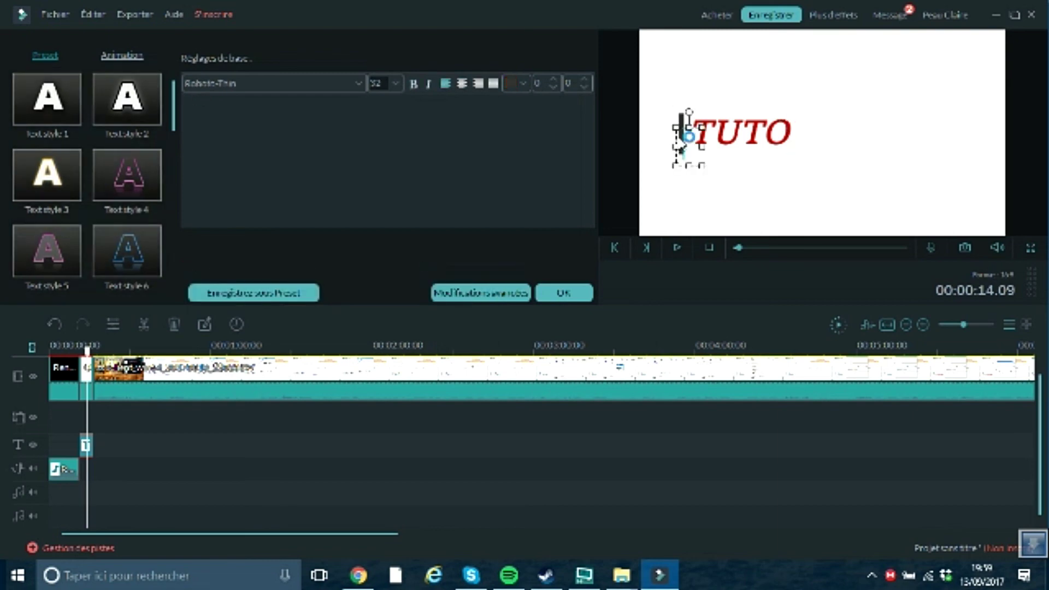
{"action": "left_click", "coordinate": [666, 123]}
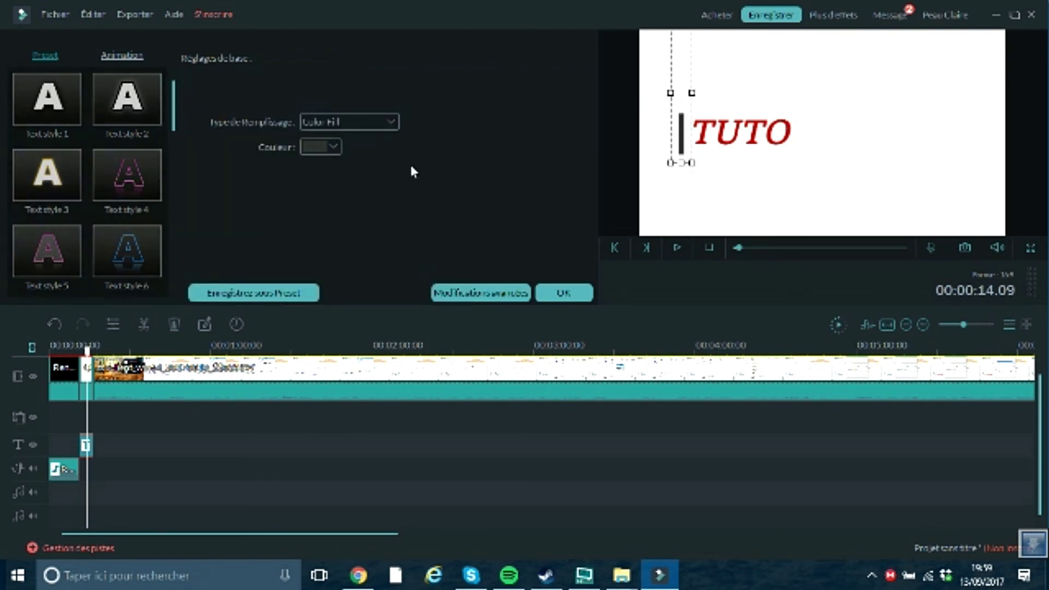
{"action": "left_click", "coordinate": [333, 145]}
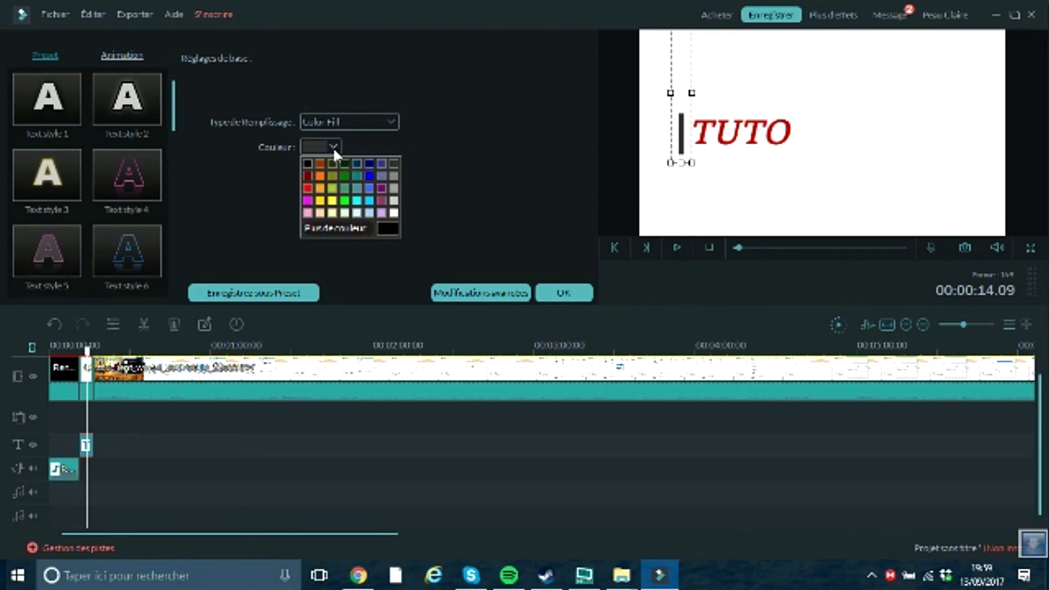
{"action": "left_click", "coordinate": [370, 165]}
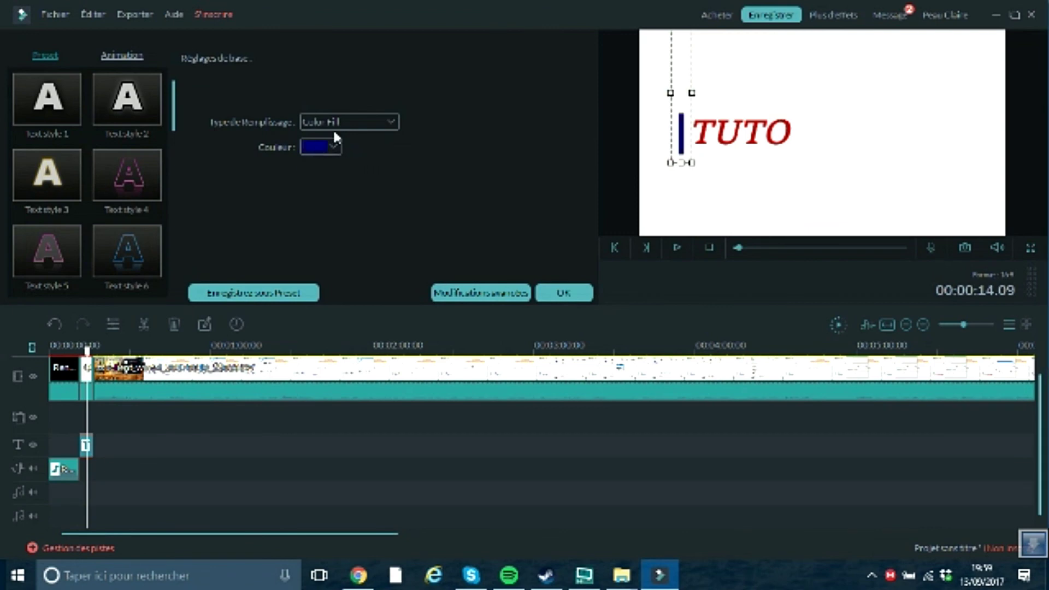
{"action": "left_click", "coordinate": [335, 130]}
{"action": "left_click", "coordinate": [359, 149]}
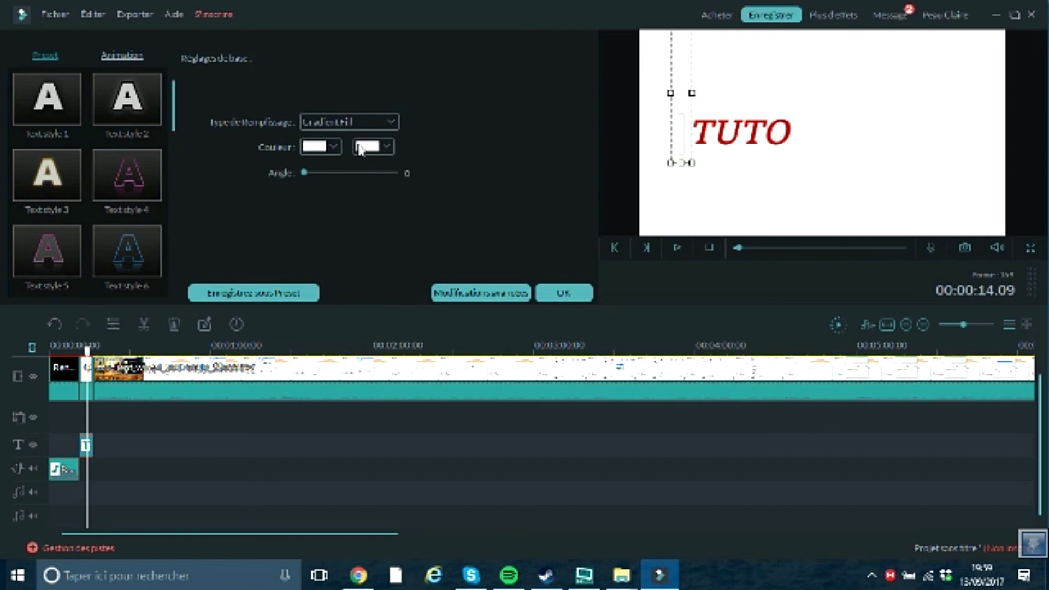
Choose the bar's two gradient colours, trying blue, dark red, sky blue and green swatches
{"action": "left_click", "coordinate": [333, 146]}
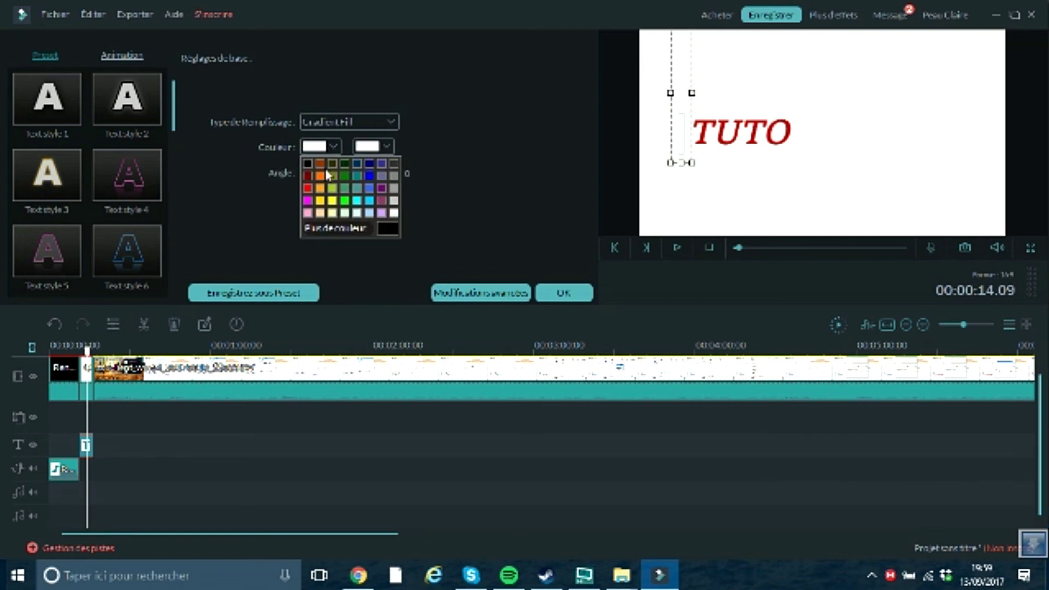
{"action": "left_click", "coordinate": [364, 178]}
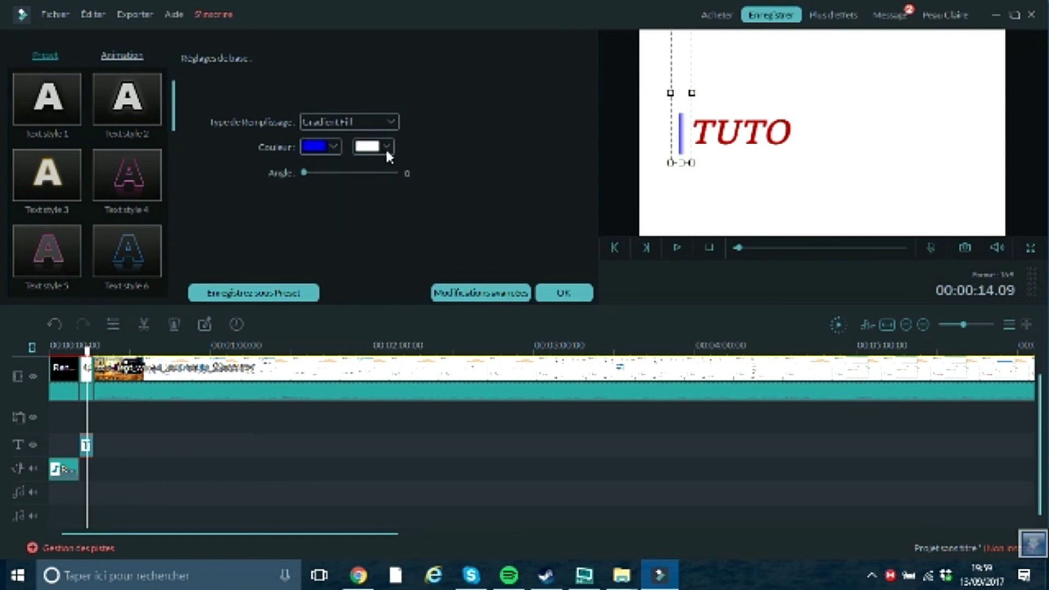
{"action": "left_click", "coordinate": [386, 152]}
{"action": "left_click", "coordinate": [359, 171]}
{"action": "left_click", "coordinate": [388, 147]}
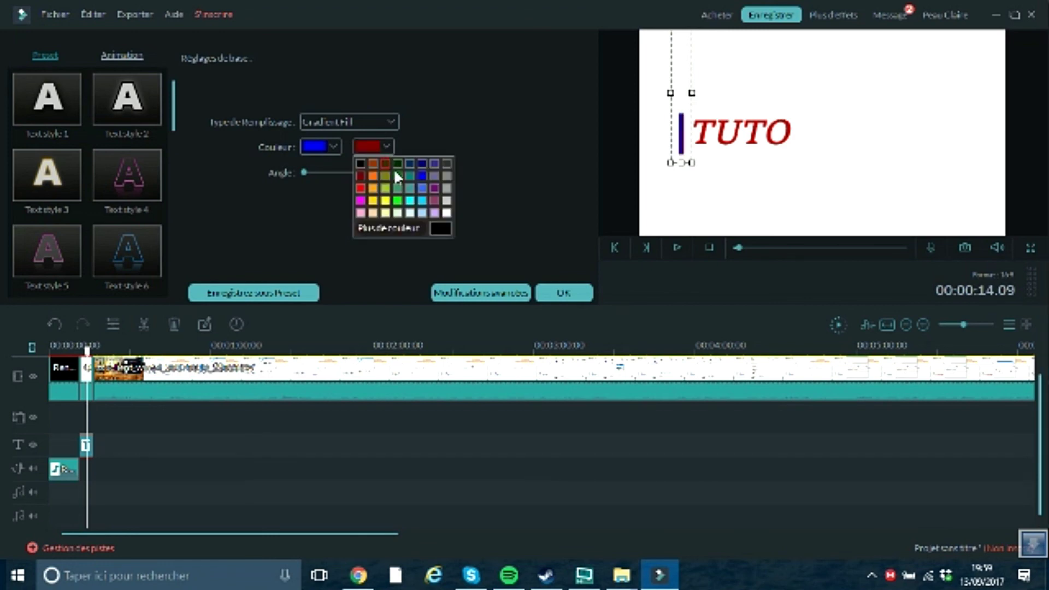
{"action": "left_click", "coordinate": [424, 200]}
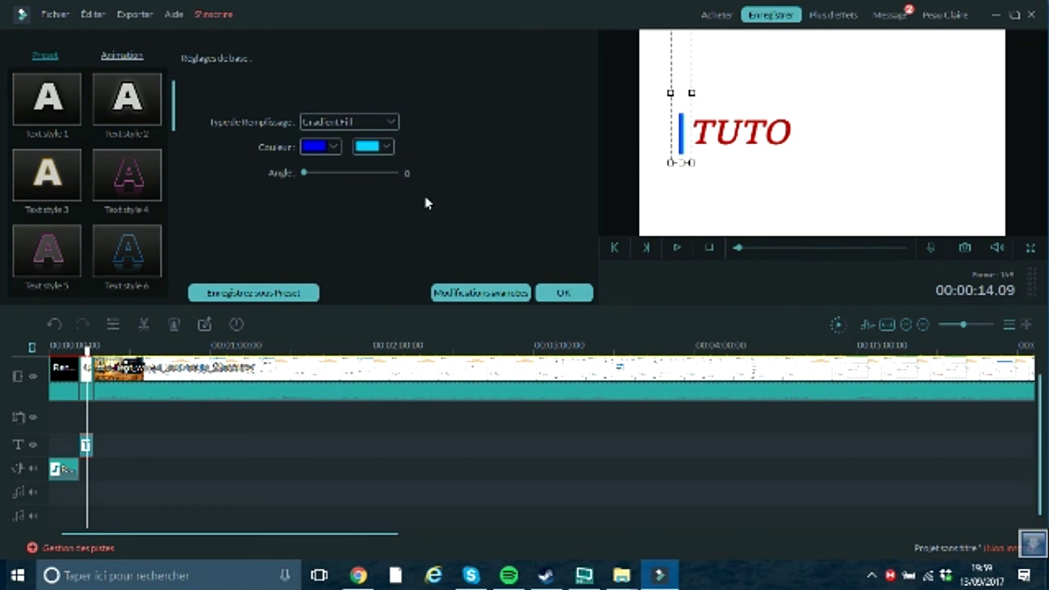
{"action": "left_click", "coordinate": [335, 152]}
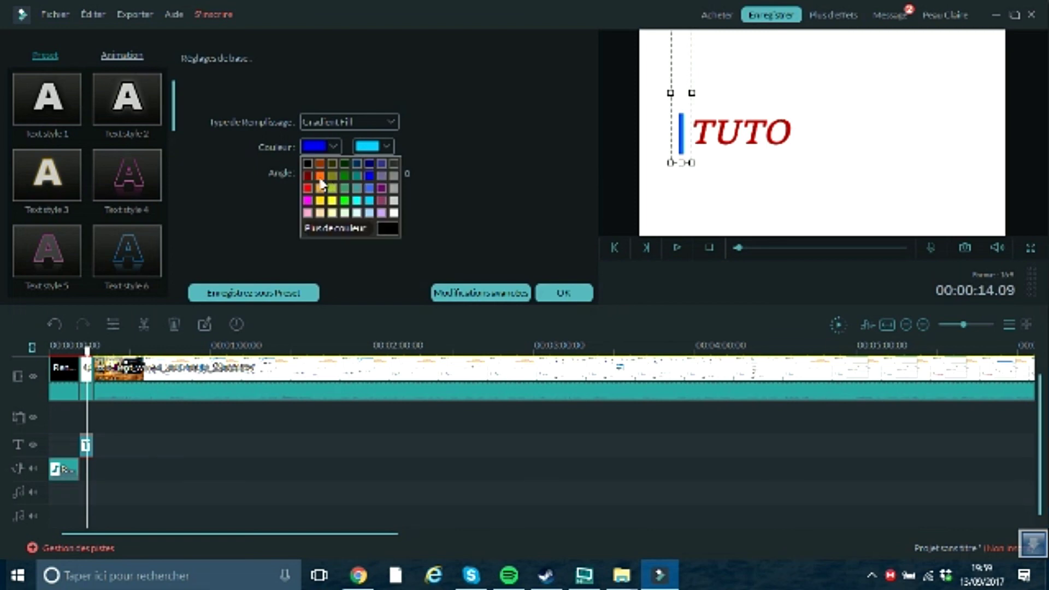
{"action": "left_click", "coordinate": [344, 201]}
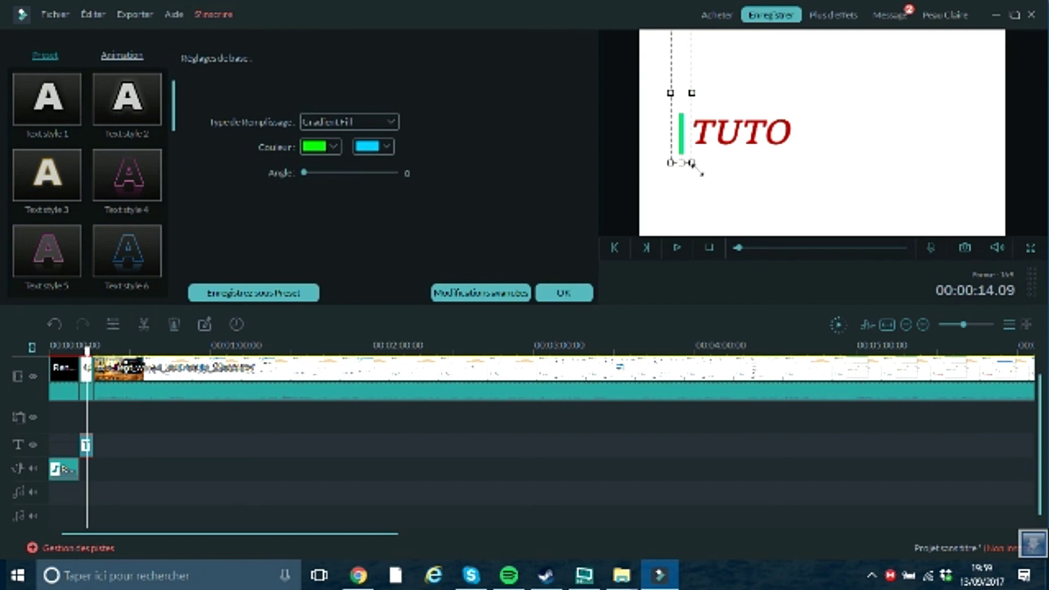
Stretch the bar into a tall strip left of TUTO, set gradient angle 90, and apply
{"action": "left_click_drag", "start_coordinate": [692, 163], "coordinate": [707, 187]}
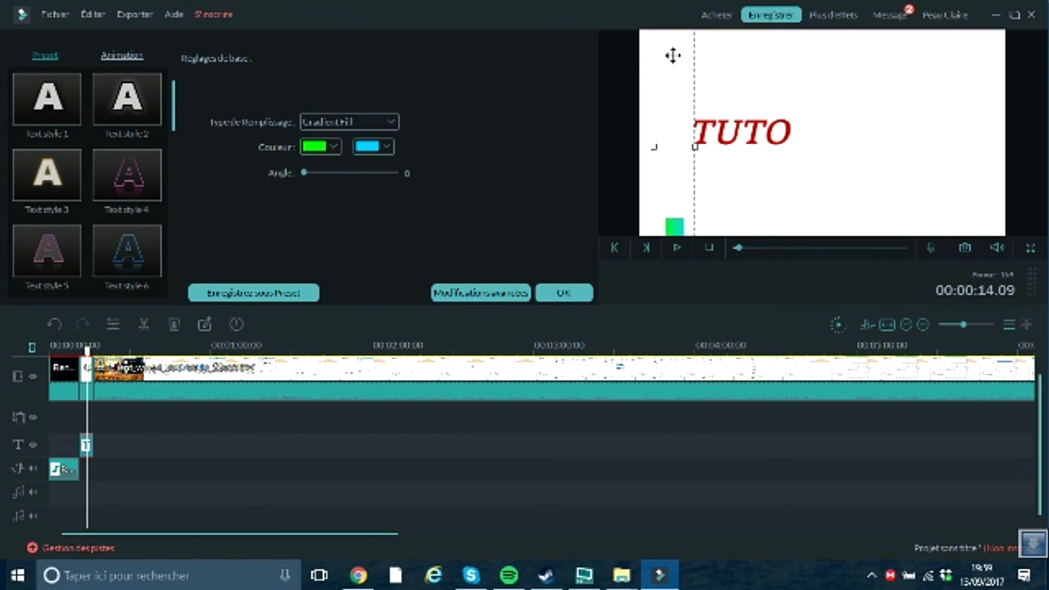
{"action": "left_click_drag", "start_coordinate": [672, 55], "coordinate": [651, 44]}
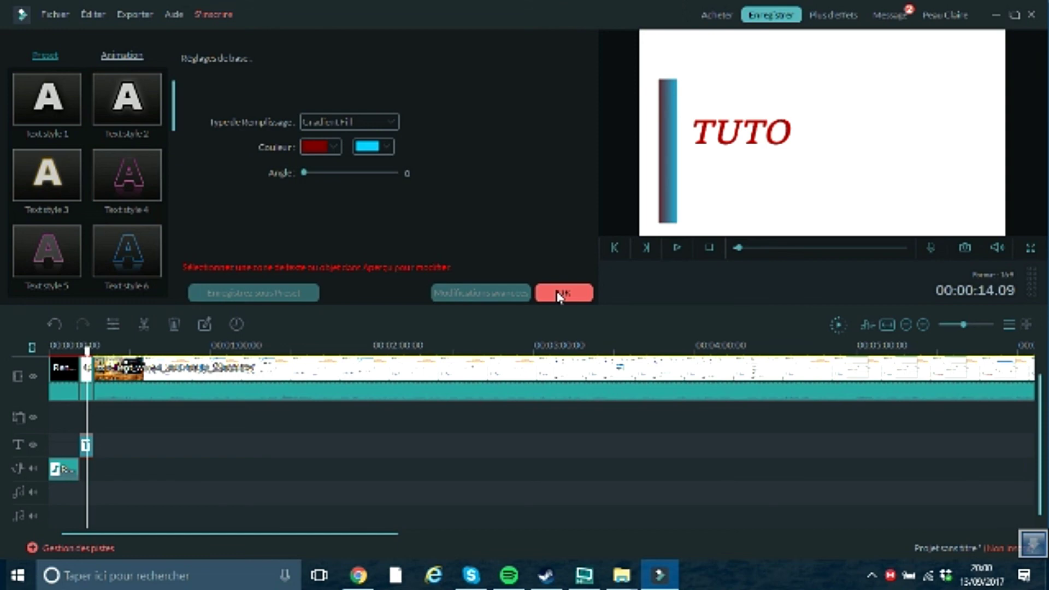
{"action": "left_click", "coordinate": [680, 212]}
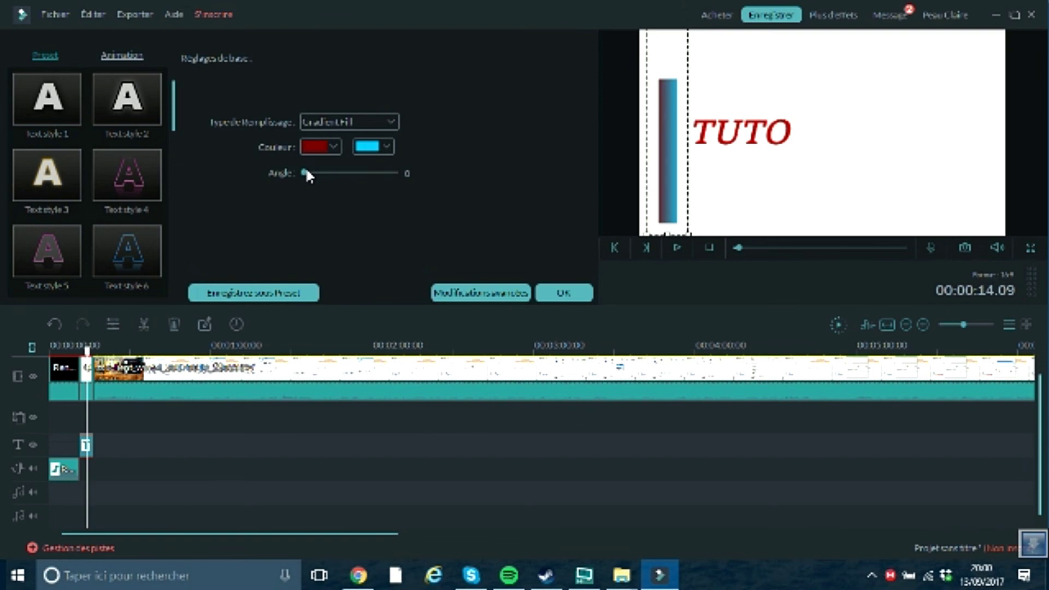
{"action": "left_click_drag", "start_coordinate": [306, 172], "coordinate": [336, 175]}
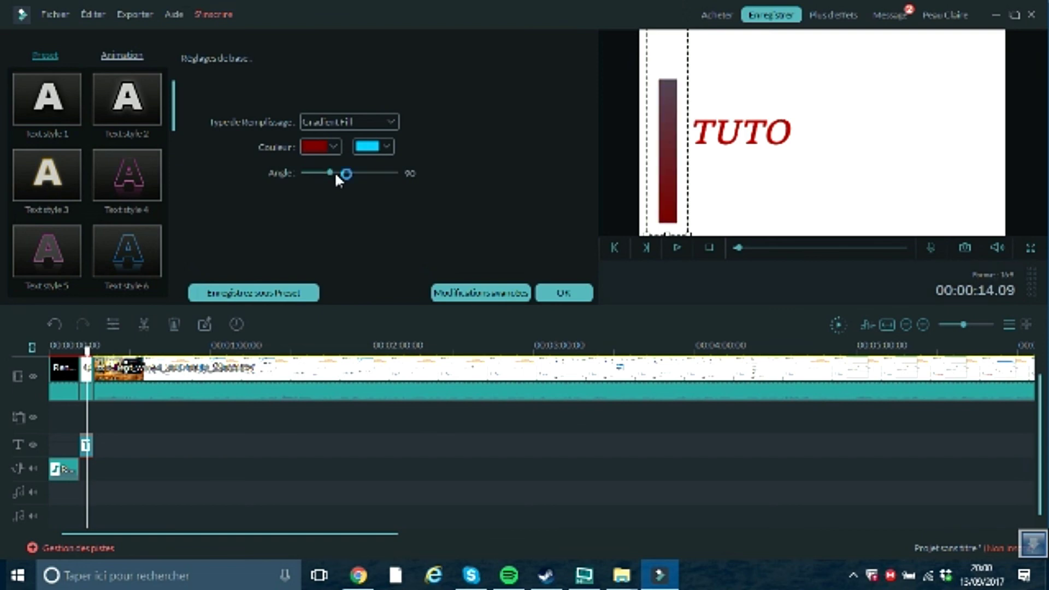
{"action": "left_click", "coordinate": [564, 294]}
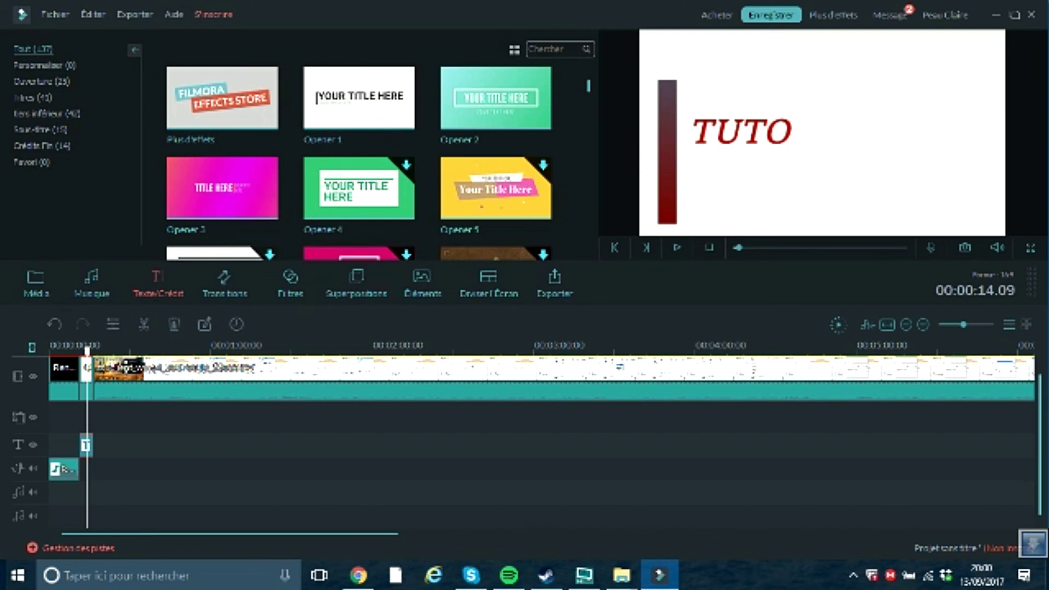
Play the project through the intro and TUTO title into the screen recording, to about 0:55
{"action": "left_click", "coordinate": [676, 247]}
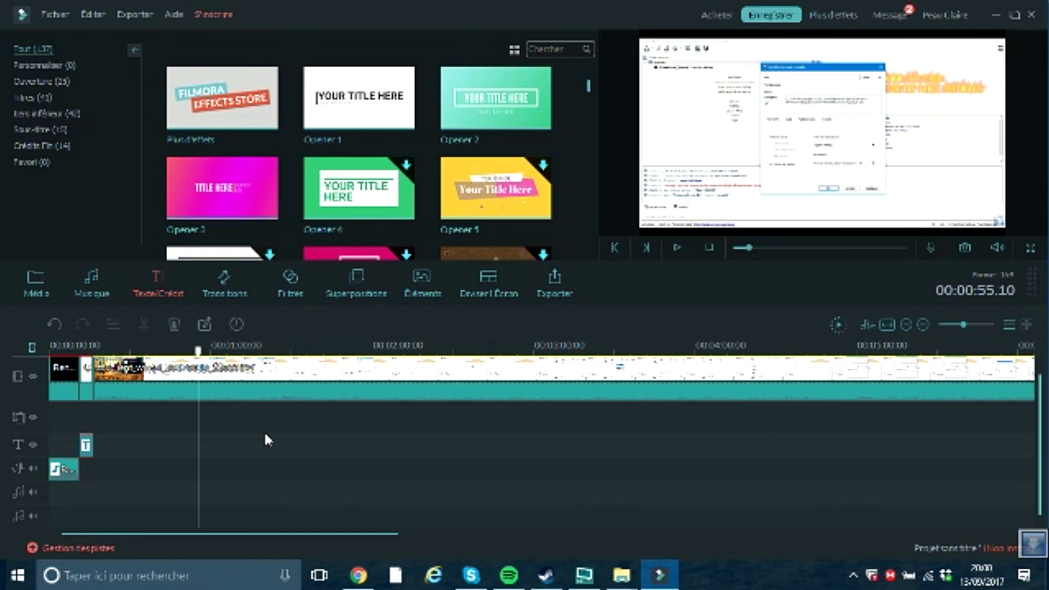
Split the screen recording at 0:55 and 1:26, delete the middle piece, and play back
{"action": "right_click", "coordinate": [198, 376]}
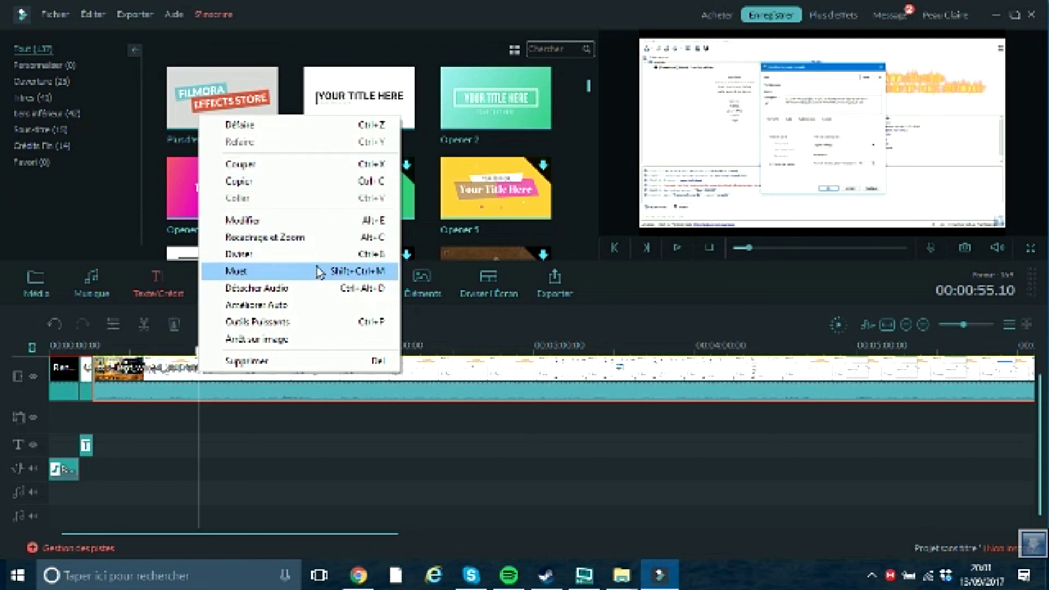
{"action": "left_click", "coordinate": [317, 253]}
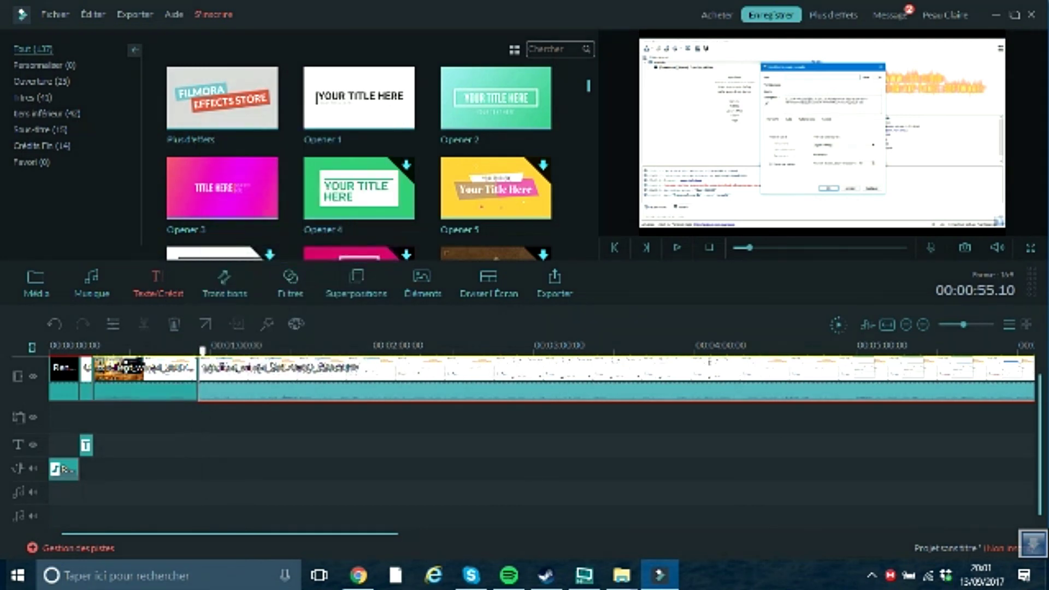
{"action": "left_click", "coordinate": [226, 346]}
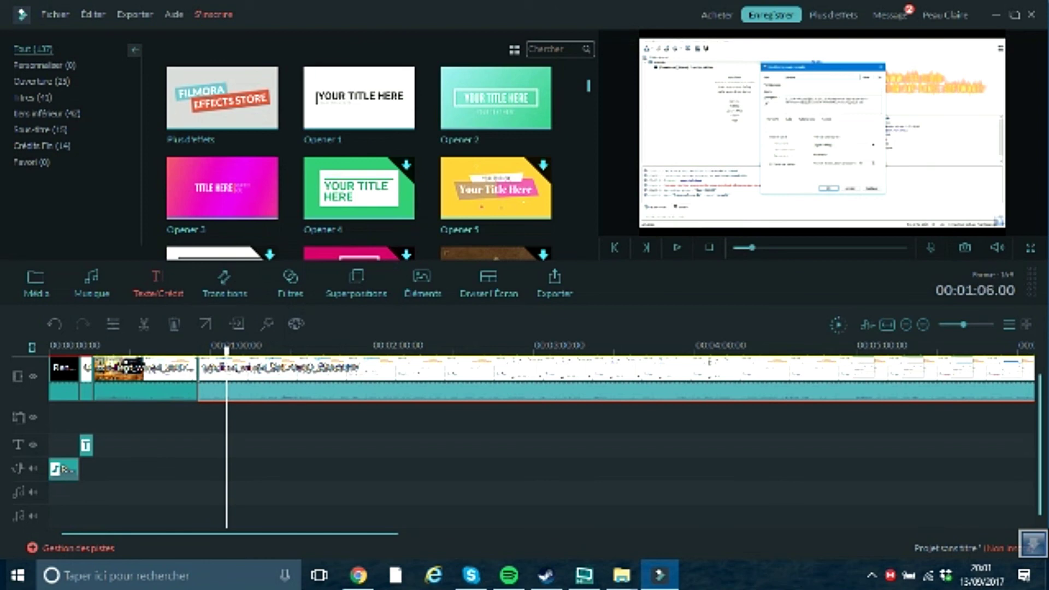
{"action": "left_click_drag", "start_coordinate": [226, 349], "coordinate": [281, 350]}
{"action": "right_click", "coordinate": [282, 393]}
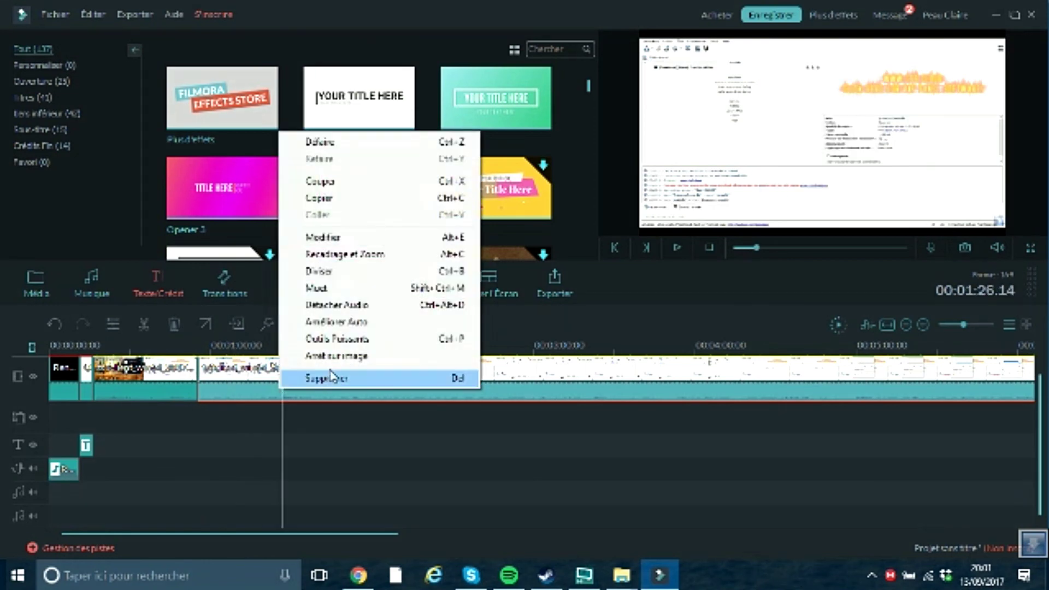
{"action": "left_click", "coordinate": [332, 271]}
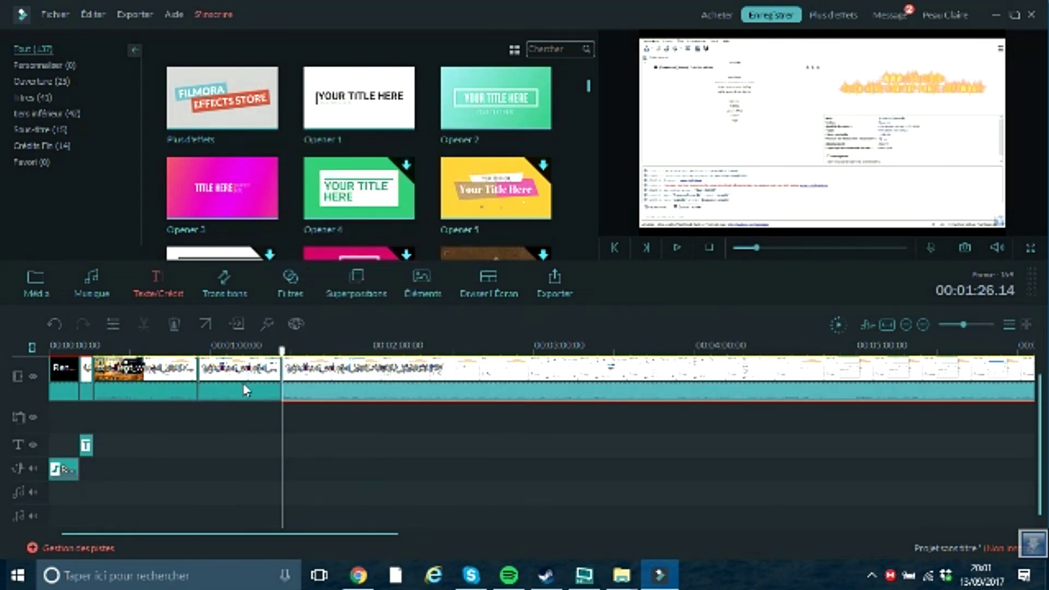
{"action": "right_click", "coordinate": [244, 390]}
{"action": "left_click", "coordinate": [296, 373]}
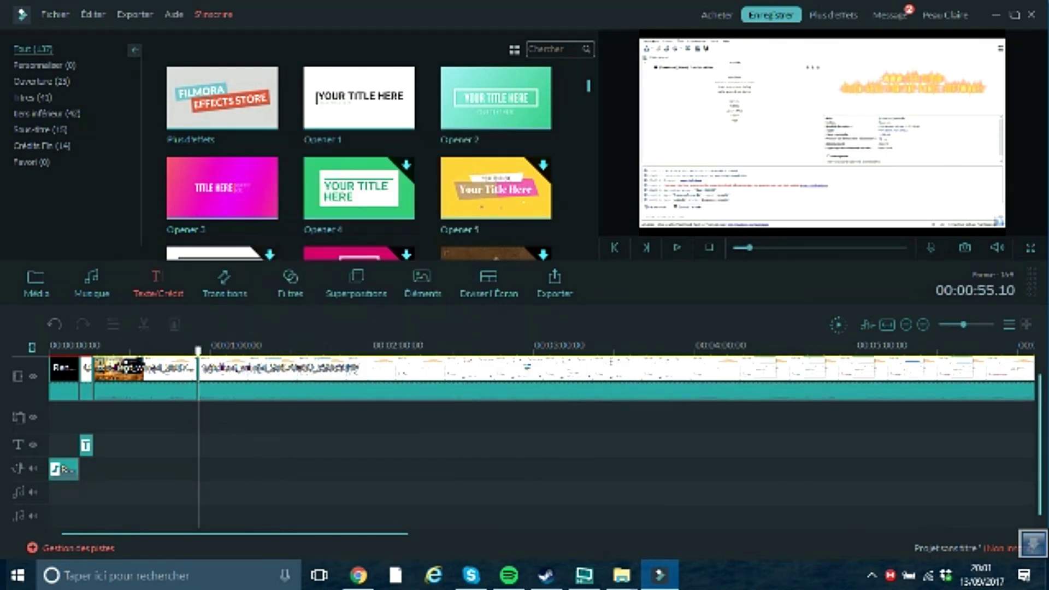
{"action": "left_click", "coordinate": [676, 247]}
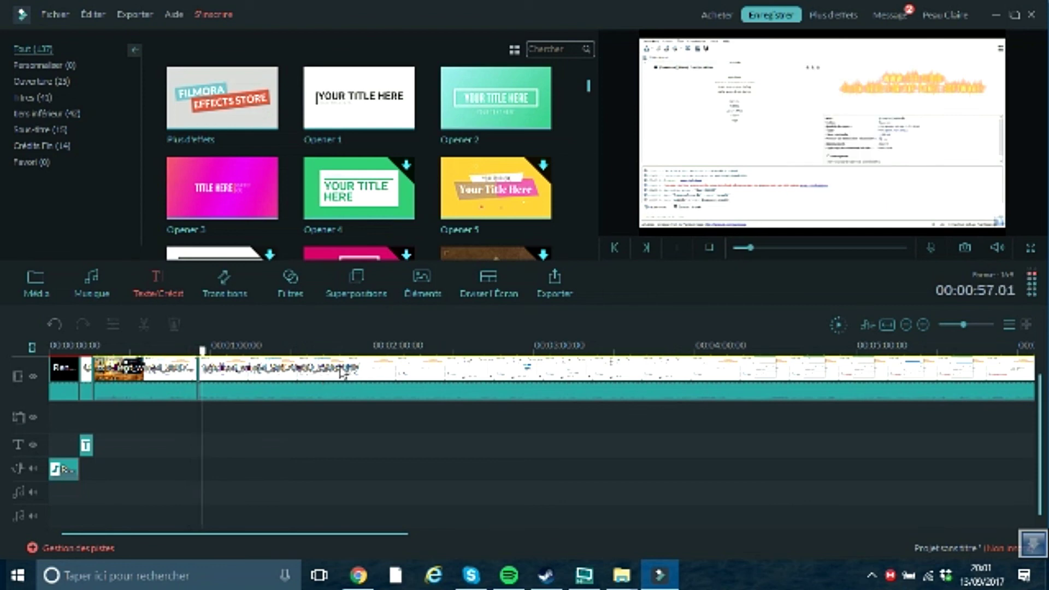
{"action": "right_click", "coordinate": [149, 373]}
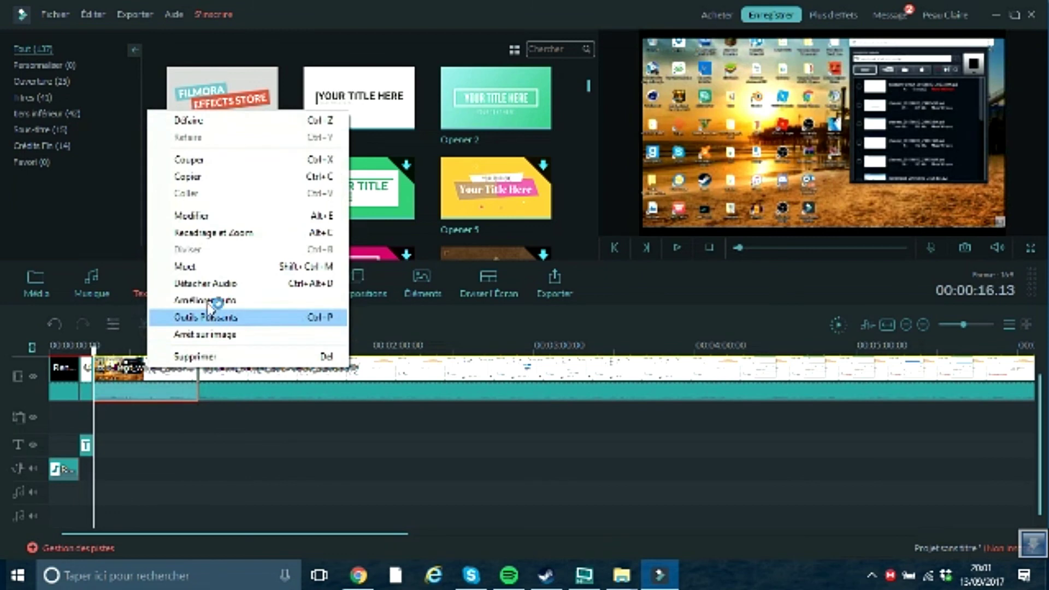
{"action": "left_click", "coordinate": [214, 215]}
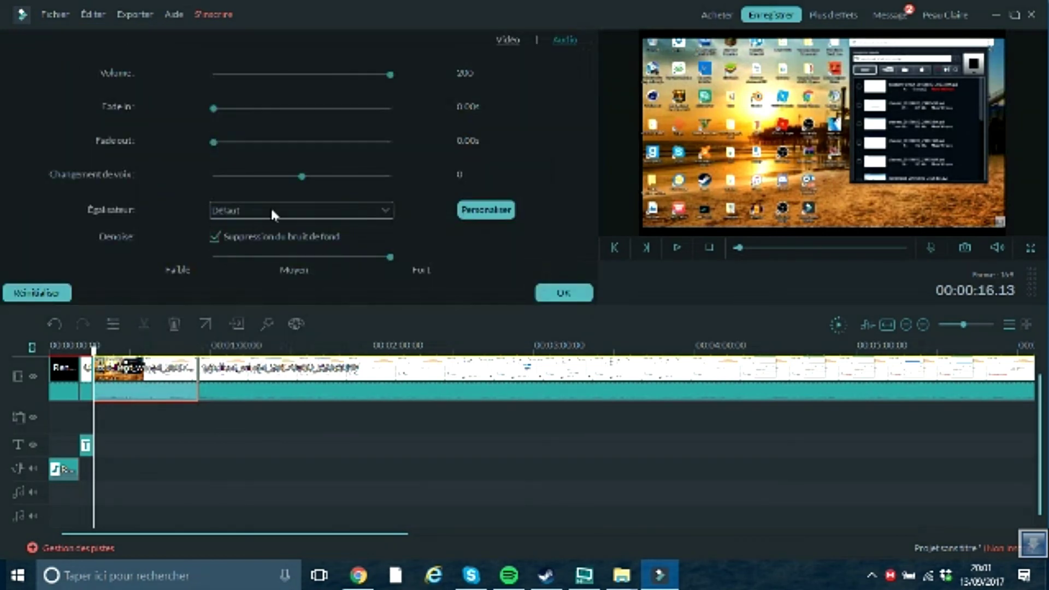
{"action": "left_click", "coordinate": [563, 293]}
{"action": "right_click", "coordinate": [418, 360]}
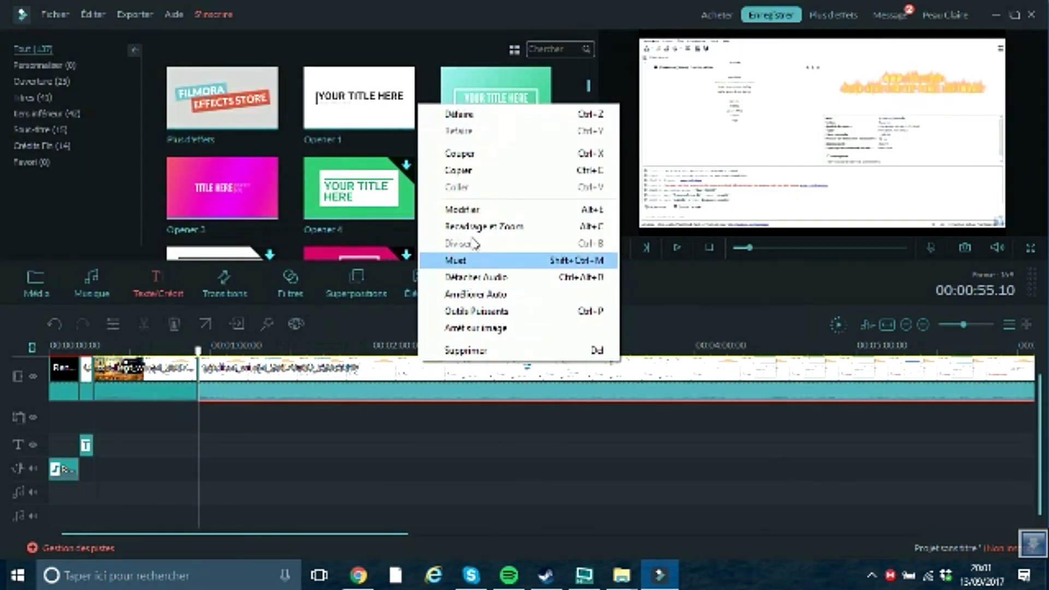
{"action": "left_click", "coordinate": [462, 210]}
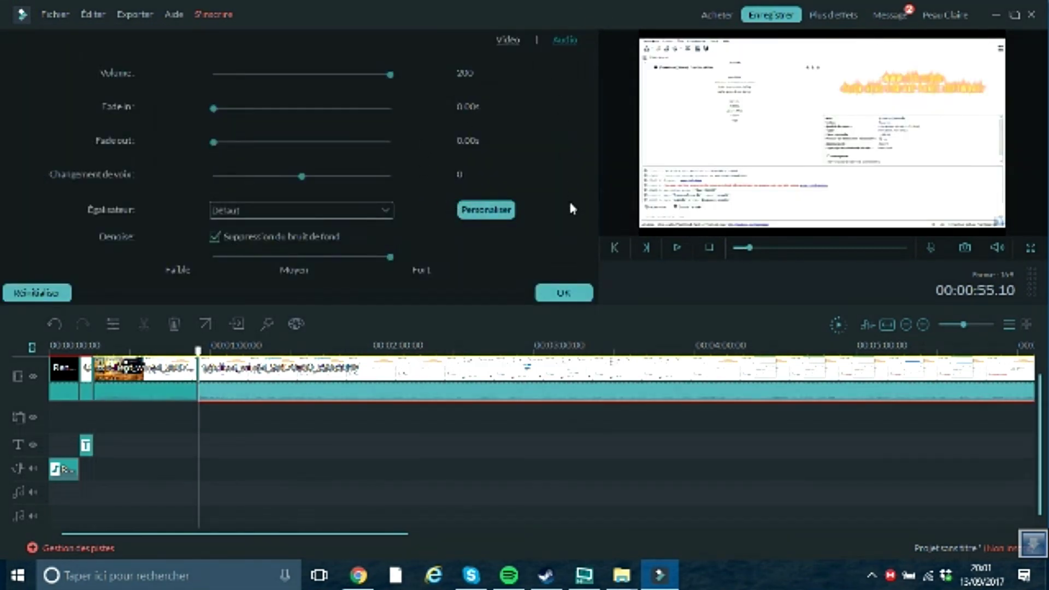
{"action": "left_click", "coordinate": [565, 294]}
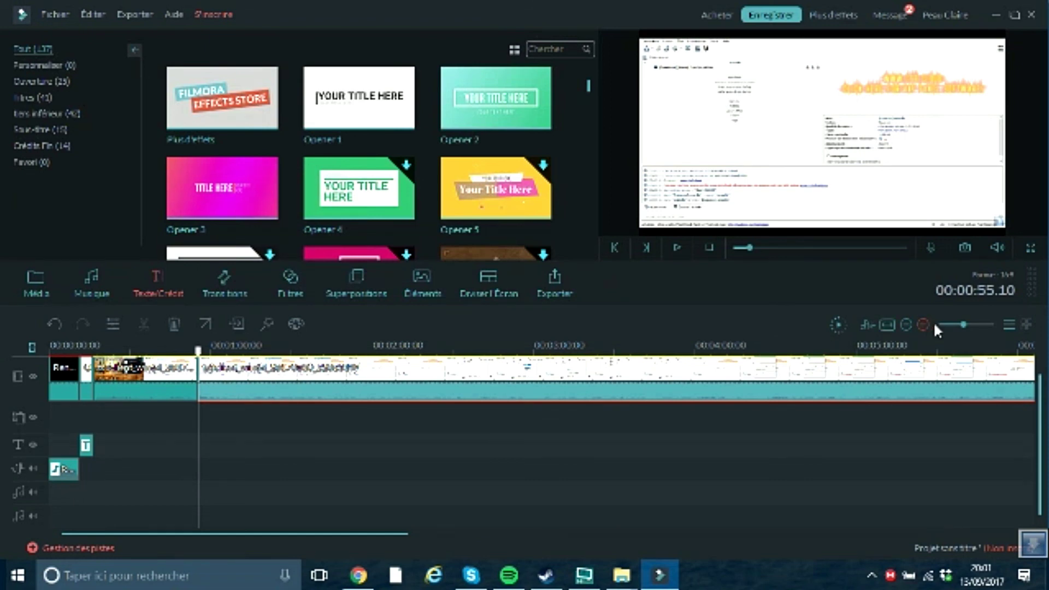
Drag the TEAM FAMAS outro image from the media library onto the video track after the screen recording
{"action": "mouse_move", "coordinate": [964, 325]}
{"action": "left_mouse_down"}
{"action": "mouse_move", "coordinate": [992, 328]}
{"action": "mouse_move", "coordinate": [953, 334]}
{"action": "mouse_move", "coordinate": [963, 342]}
{"action": "left_mouse_up"}
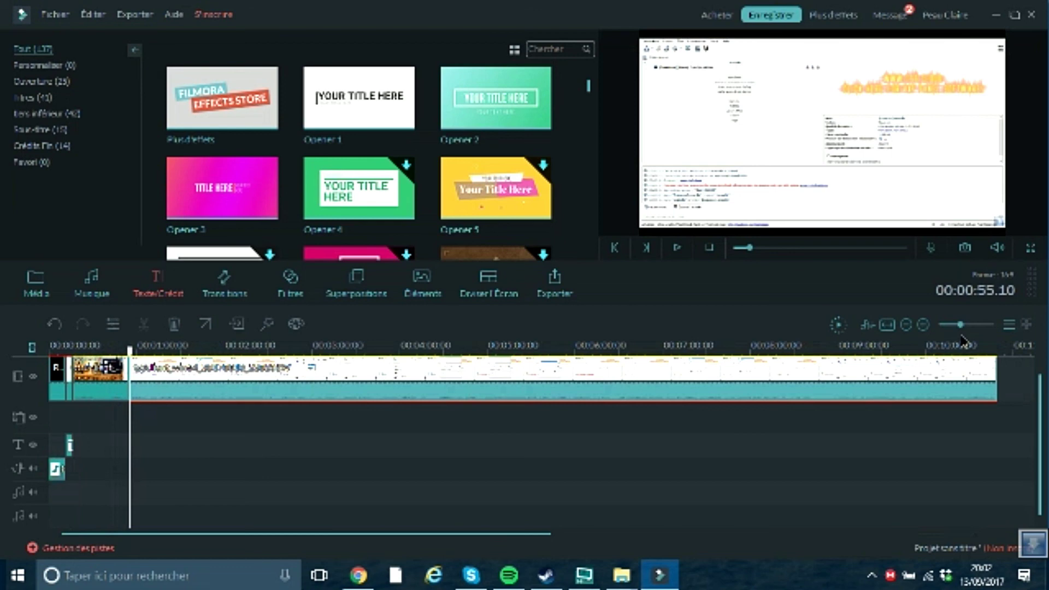
{"action": "left_click_drag", "start_coordinate": [961, 337], "coordinate": [973, 345]}
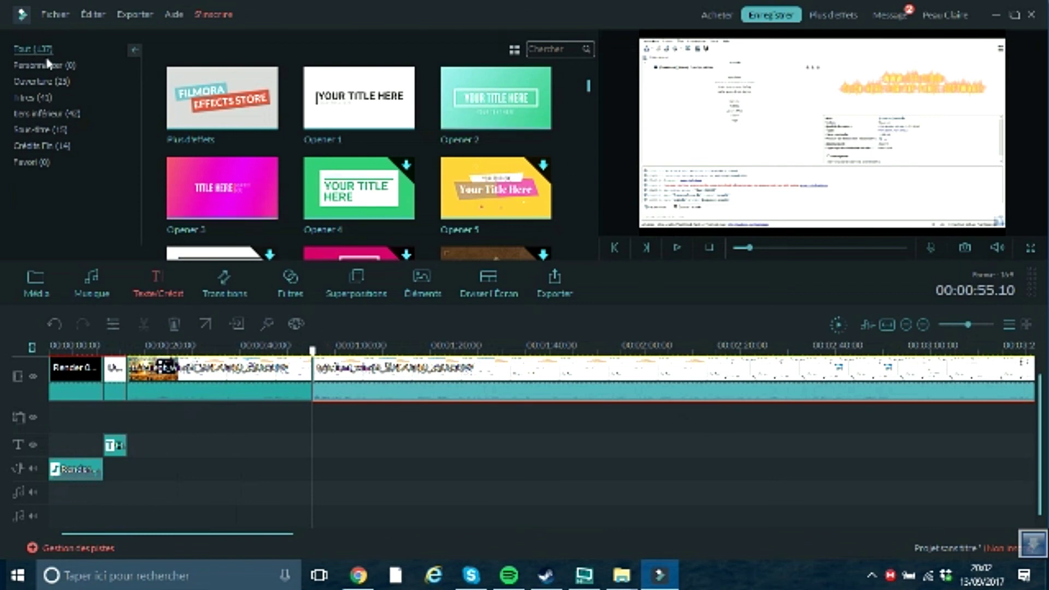
{"action": "scroll", "coordinate": [269, 171], "scroll_direction": "down", "scroll_amount": 6}
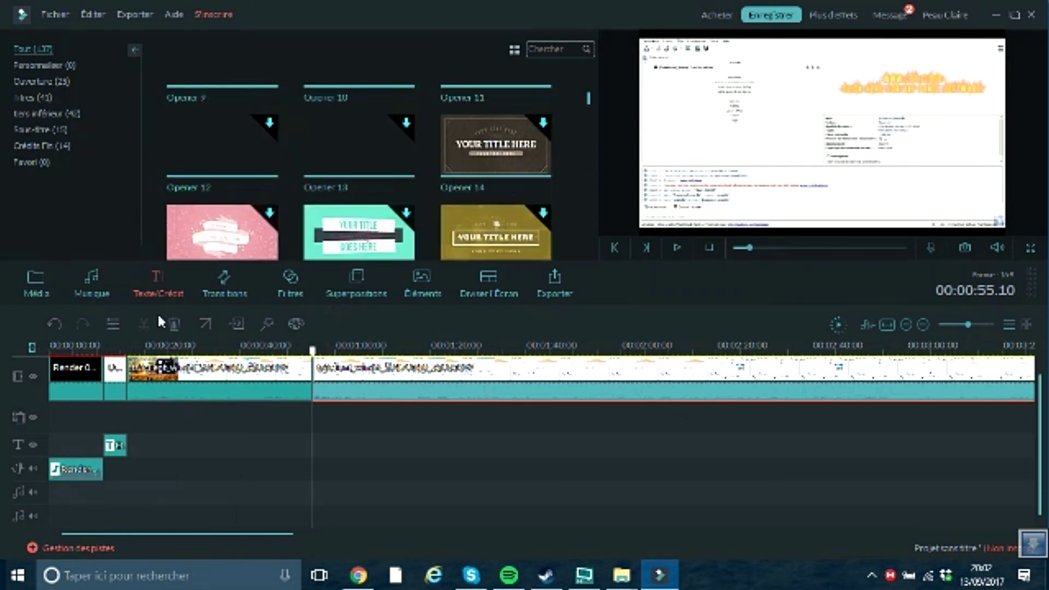
{"action": "left_click", "coordinate": [34, 281]}
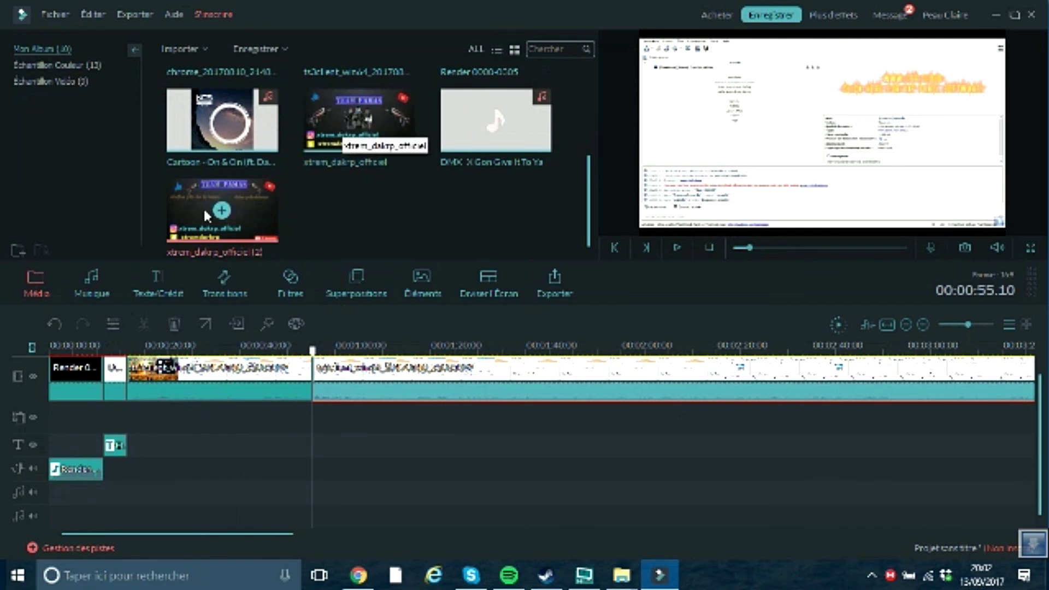
{"action": "left_click_drag", "start_coordinate": [208, 225], "coordinate": [651, 379]}
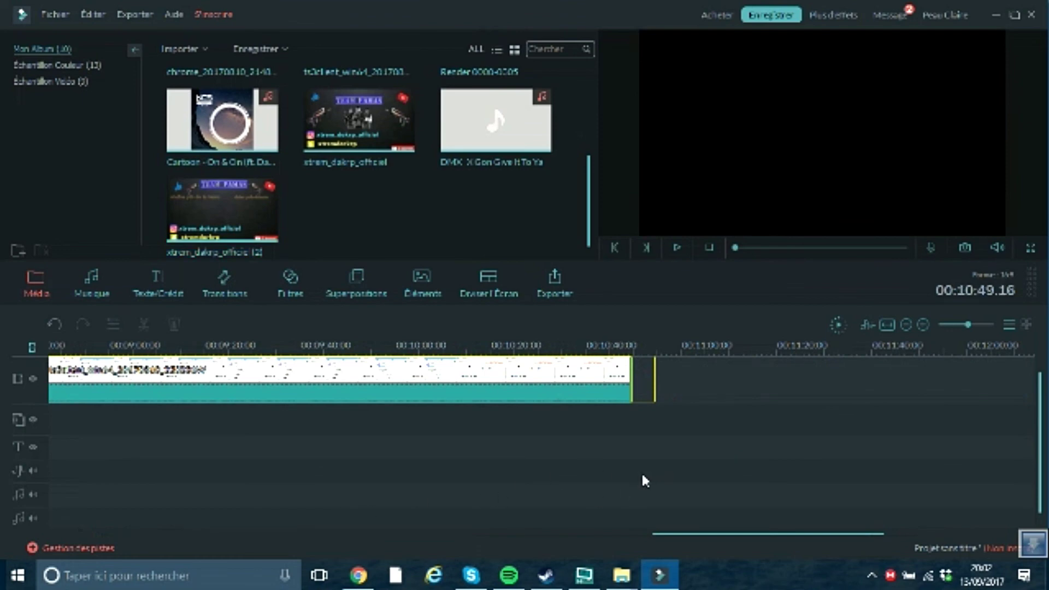
{"action": "left_click", "coordinate": [492, 129]}
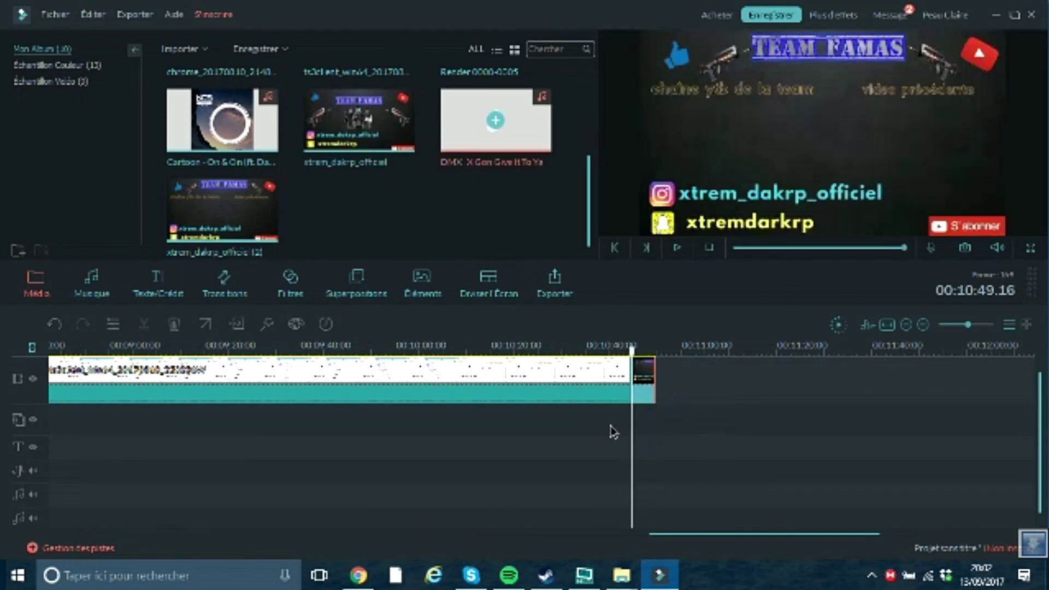
Place the X Gon Give It To Ya song on an audio track and preview around 00:11:00
{"action": "left_click_drag", "start_coordinate": [653, 433], "coordinate": [672, 506]}
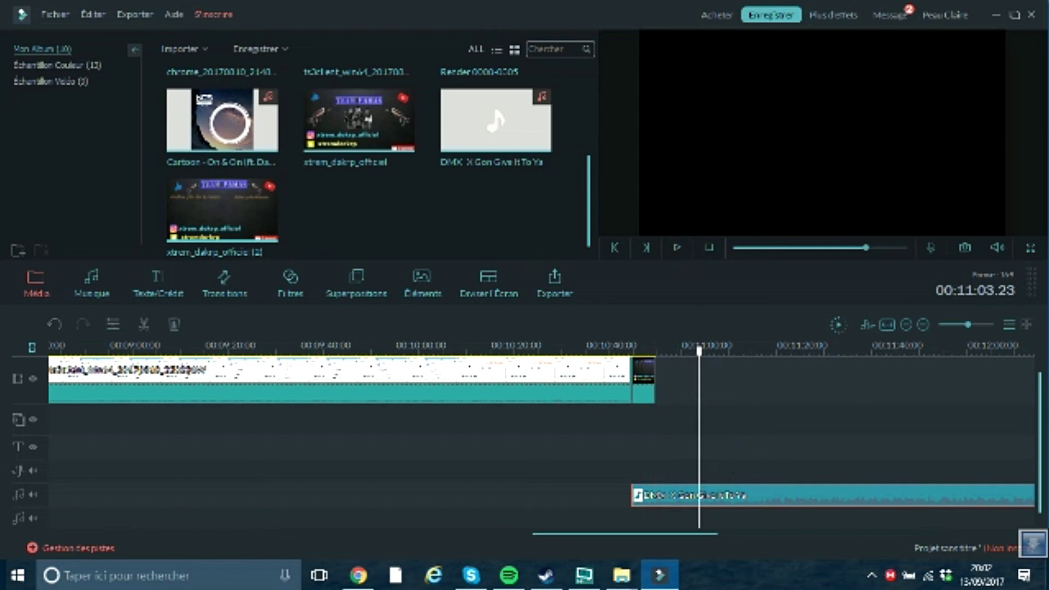
{"action": "left_click", "coordinate": [686, 347]}
{"action": "left_click", "coordinate": [678, 248]}
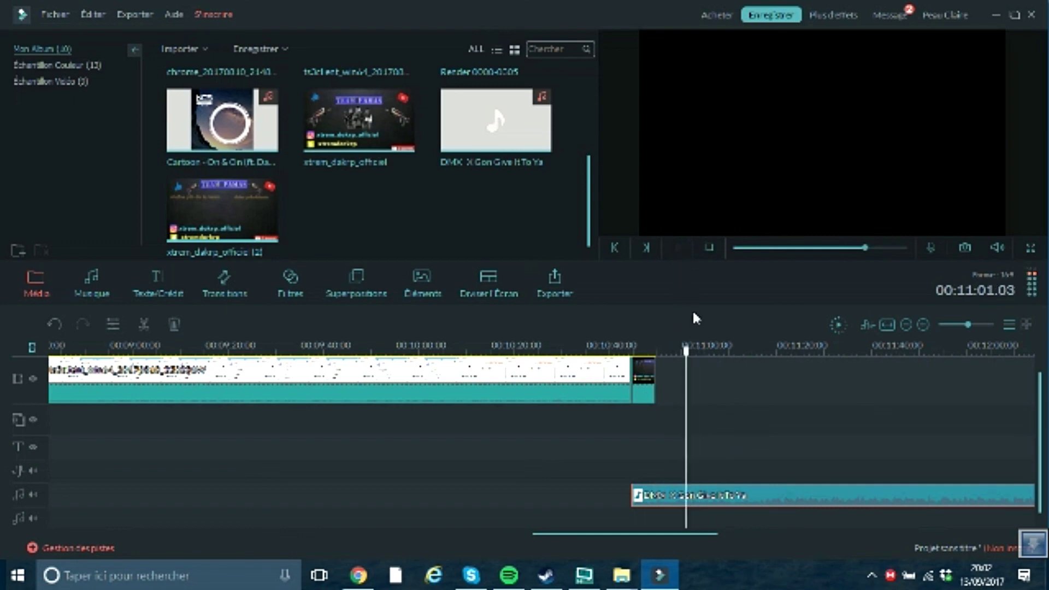
{"action": "left_click", "coordinate": [676, 246]}
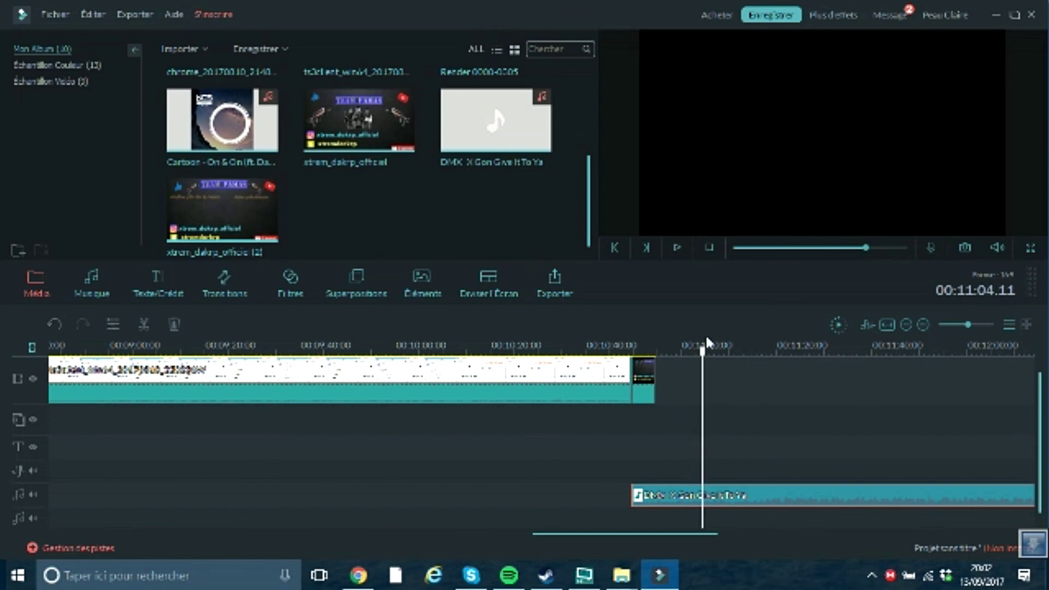
Split the song at 00:11:02.10 and delete the opening piece before it
{"action": "left_click_drag", "start_coordinate": [702, 350], "coordinate": [692, 349]}
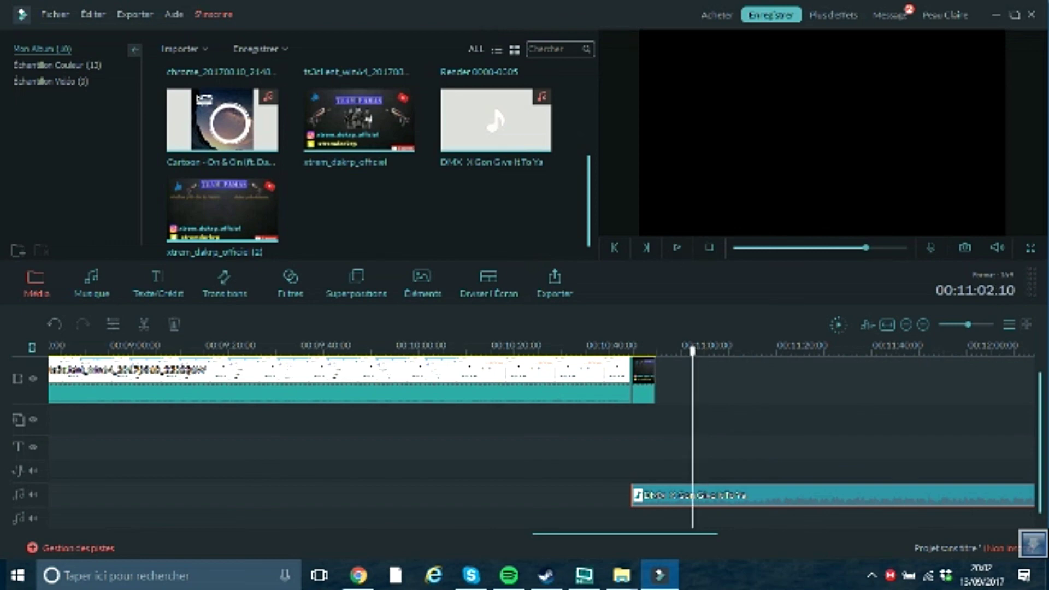
{"action": "right_click", "coordinate": [692, 501]}
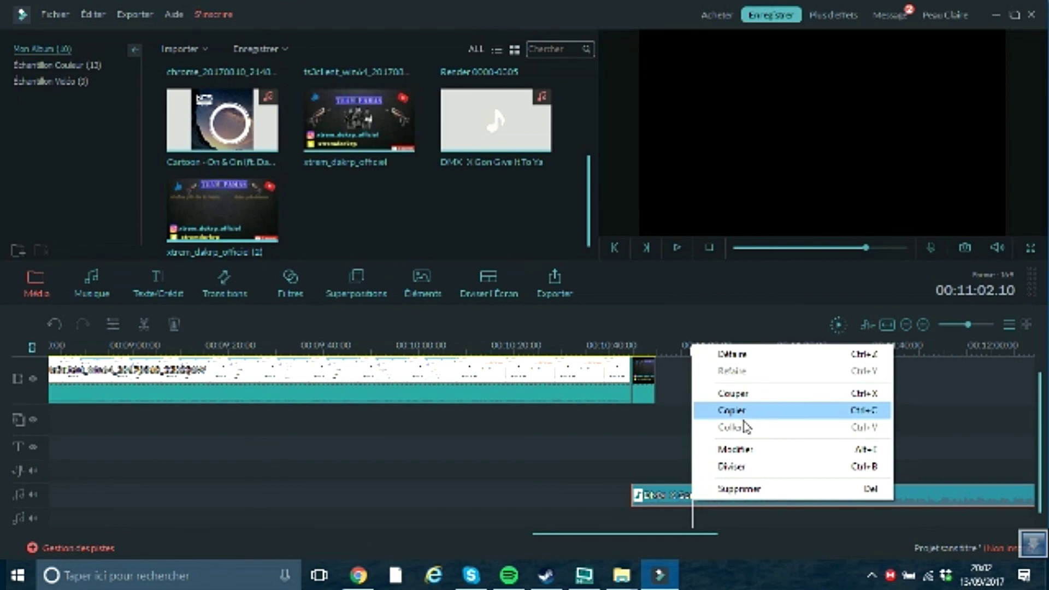
{"action": "left_click", "coordinate": [753, 466]}
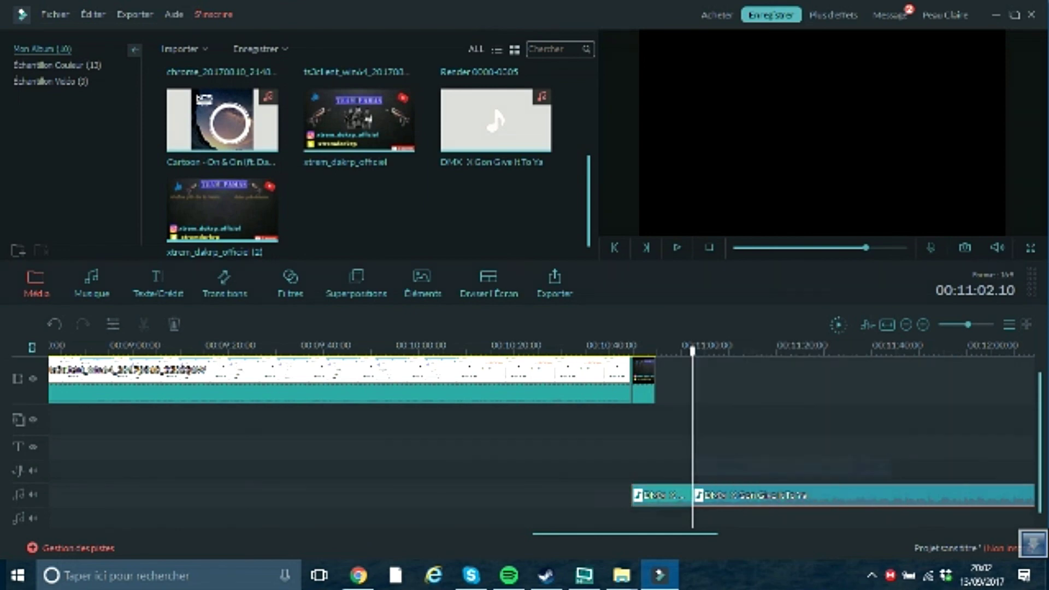
{"action": "right_click", "coordinate": [673, 501]}
{"action": "left_click", "coordinate": [710, 484]}
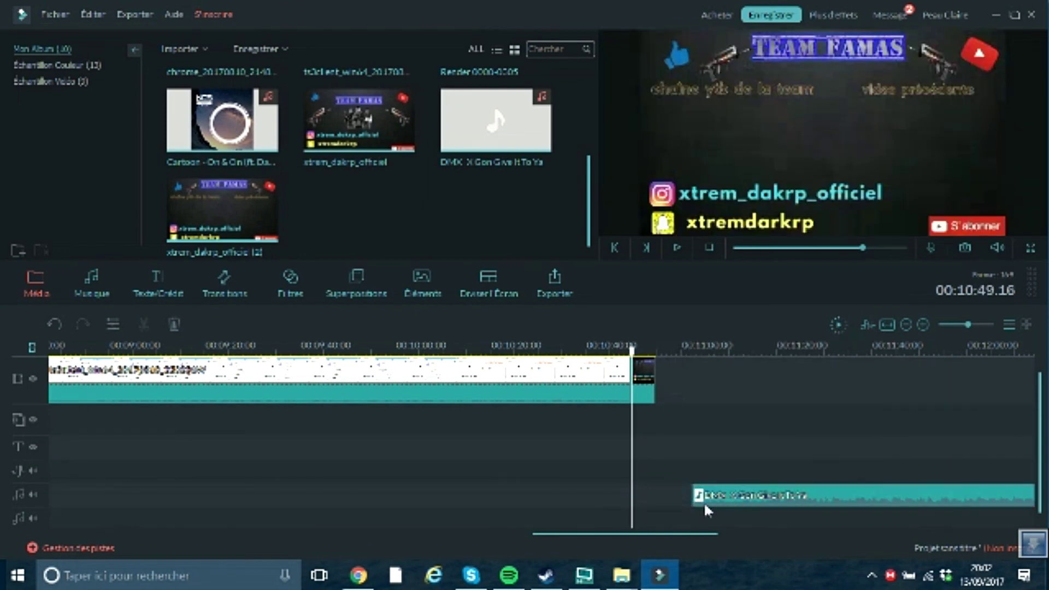
{"action": "left_click", "coordinate": [737, 499]}
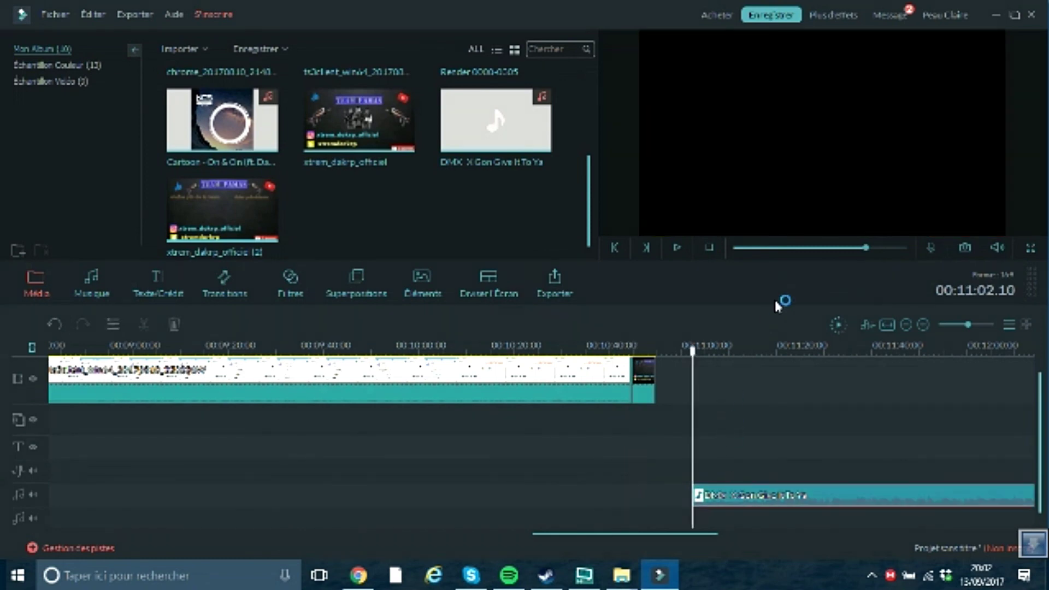
{"action": "left_click", "coordinate": [676, 246]}
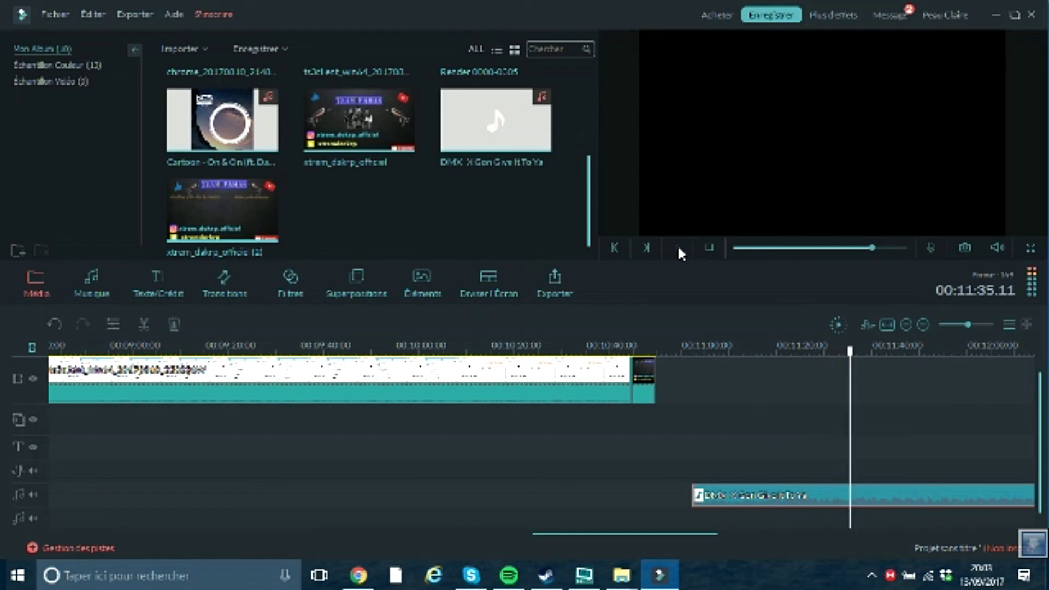
Split the music at 00:11:37.01, delete the tail, and slide it left to the outro's start
{"action": "left_click", "coordinate": [678, 248]}
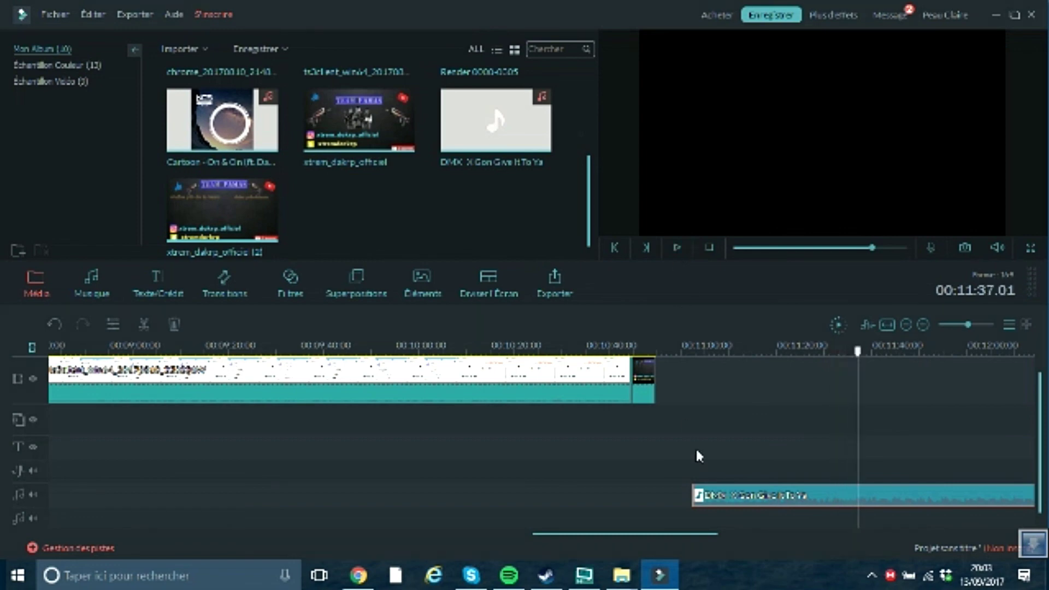
{"action": "right_click", "coordinate": [858, 494]}
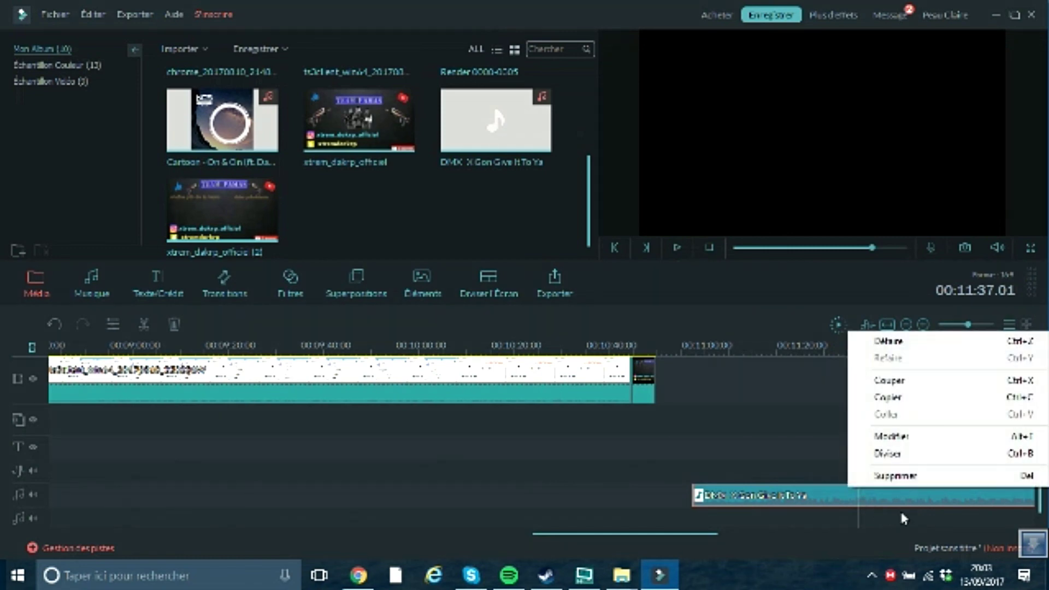
{"action": "left_click", "coordinate": [895, 456]}
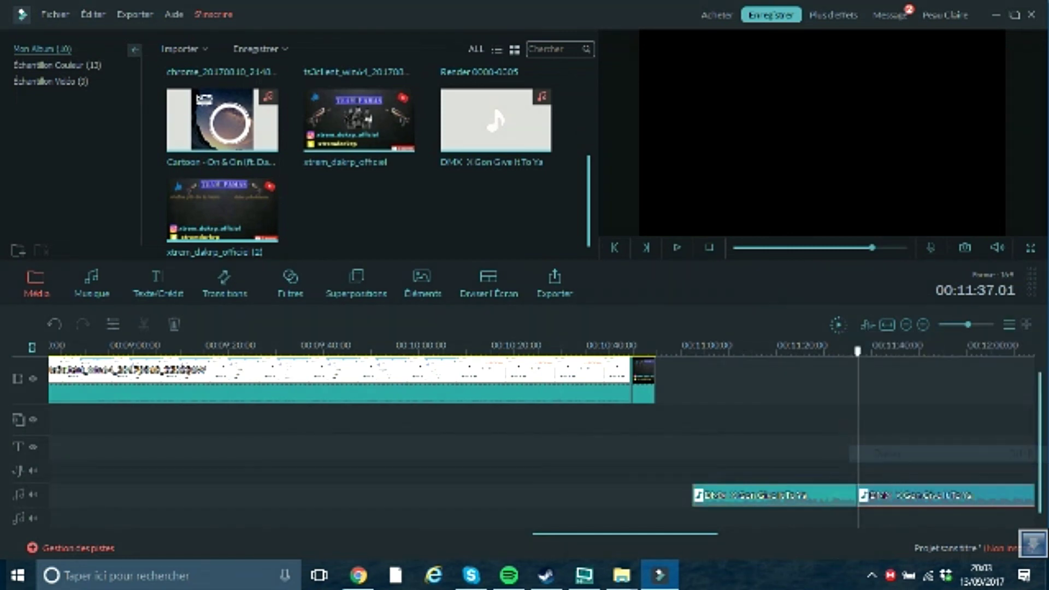
{"action": "right_click", "coordinate": [878, 498]}
{"action": "left_click", "coordinate": [880, 485]}
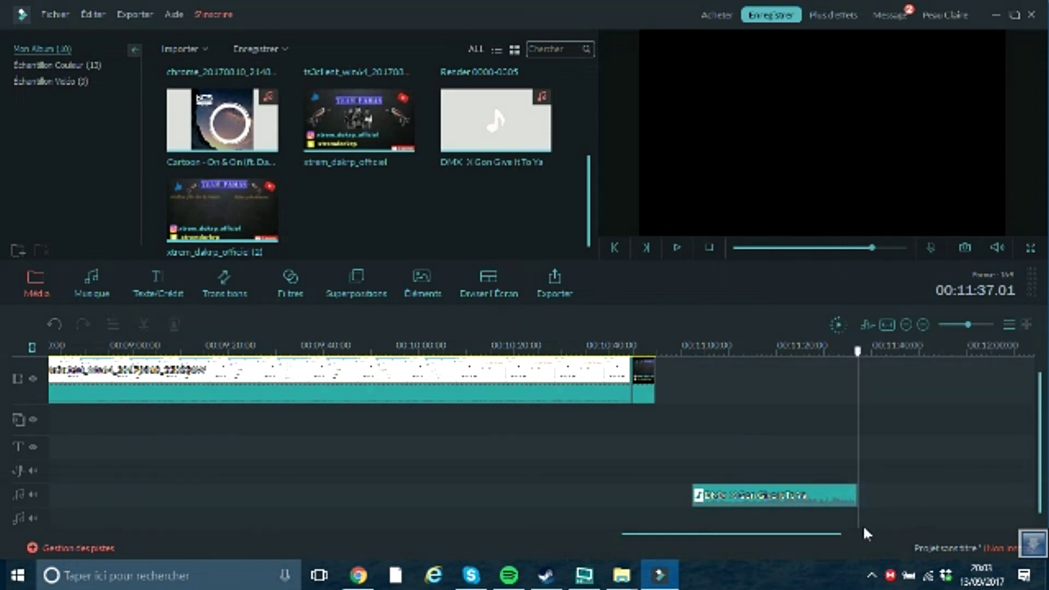
{"action": "left_click_drag", "start_coordinate": [798, 496], "coordinate": [738, 476]}
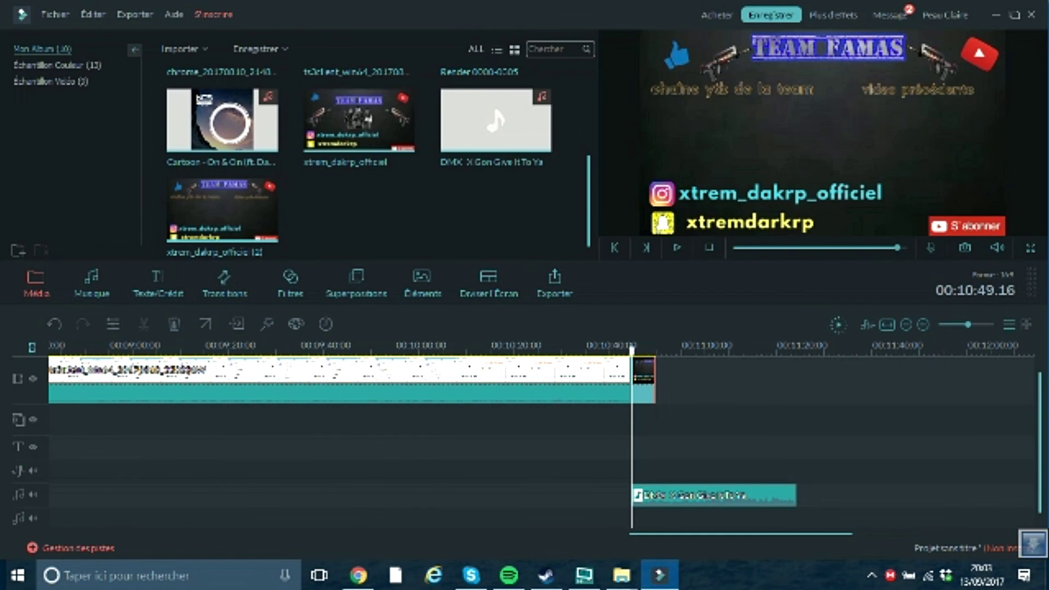
Stretch the outro clip to end at 00:11:24 with the music, then preview it
{"action": "left_click", "coordinate": [669, 382]}
{"action": "left_click_drag", "start_coordinate": [669, 382], "coordinate": [796, 383]}
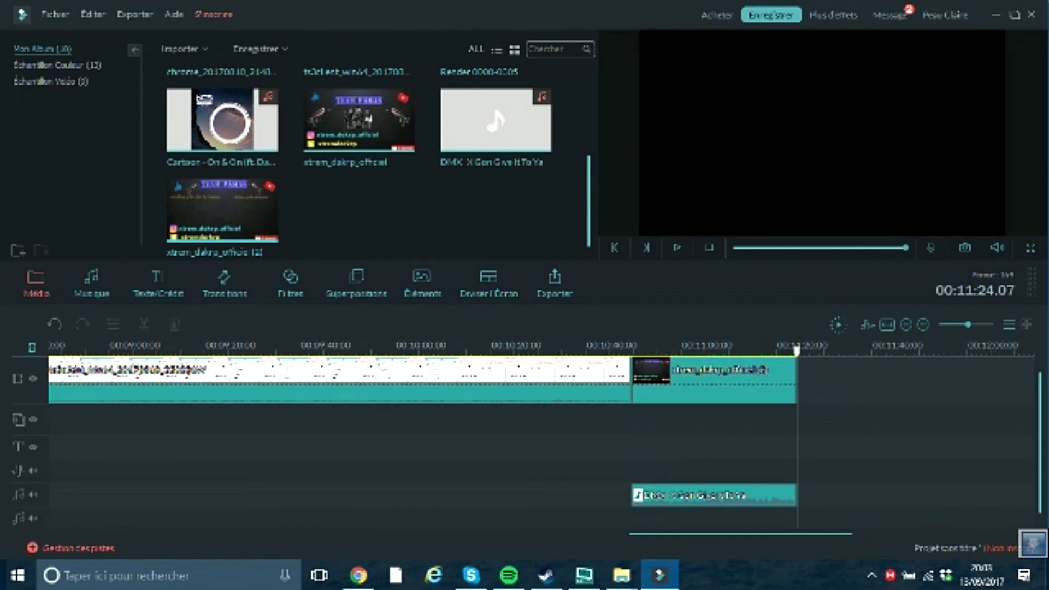
{"action": "left_click", "coordinate": [677, 249]}
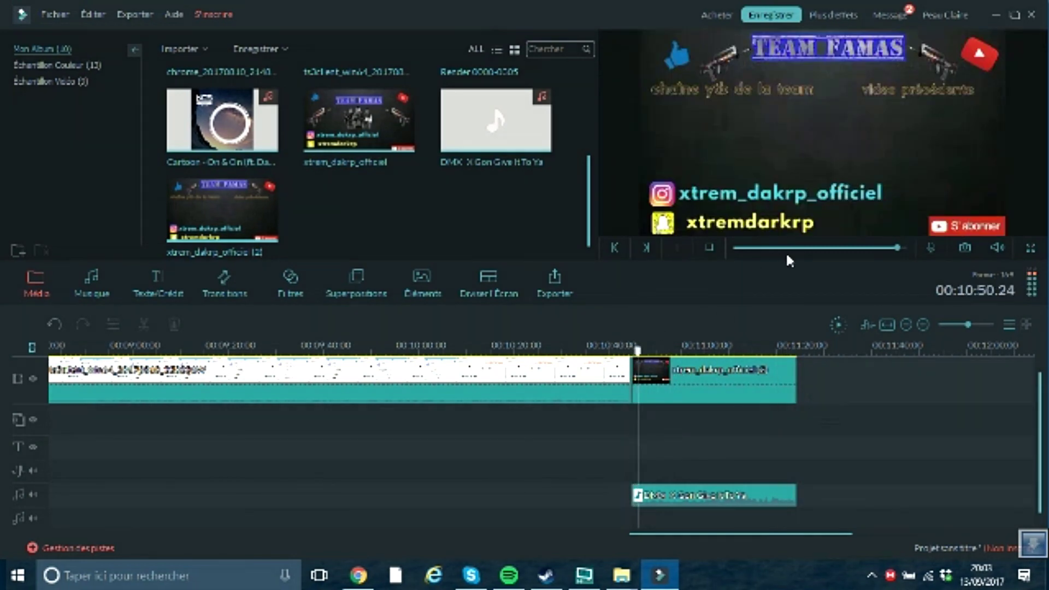
{"action": "left_click", "coordinate": [678, 250]}
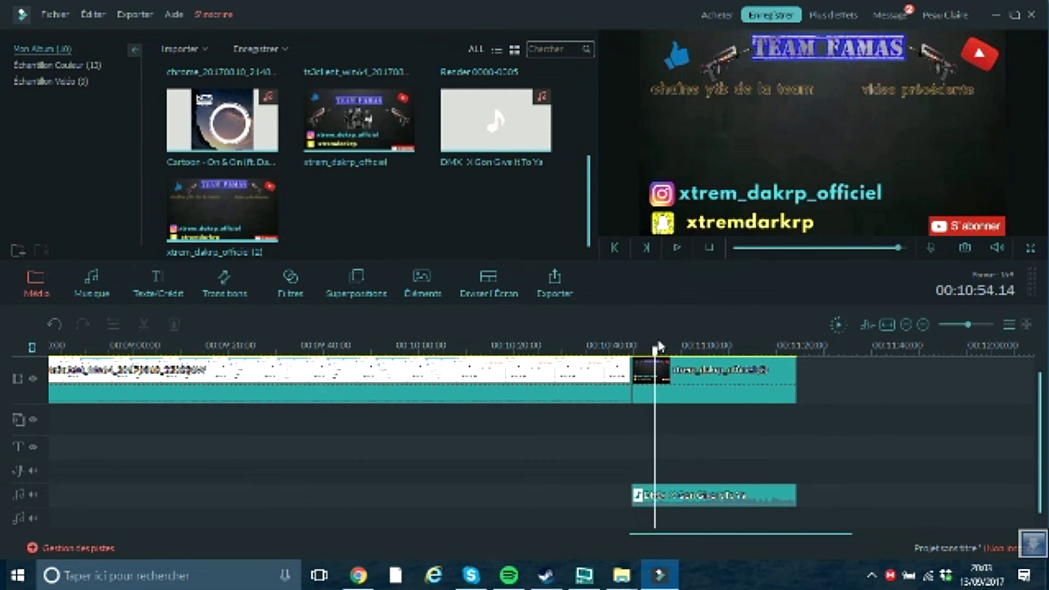
{"action": "left_click_drag", "start_coordinate": [654, 350], "coordinate": [590, 350]}
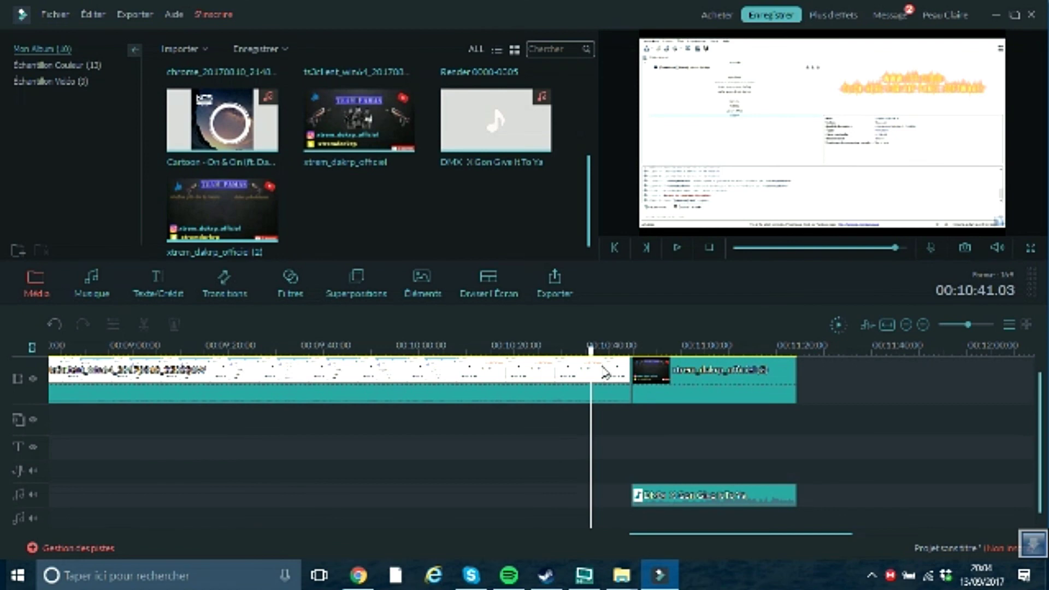
Delete the trimmed music and place a fresh copy of the song at about 00:10:25
{"action": "left_click", "coordinate": [707, 494]}
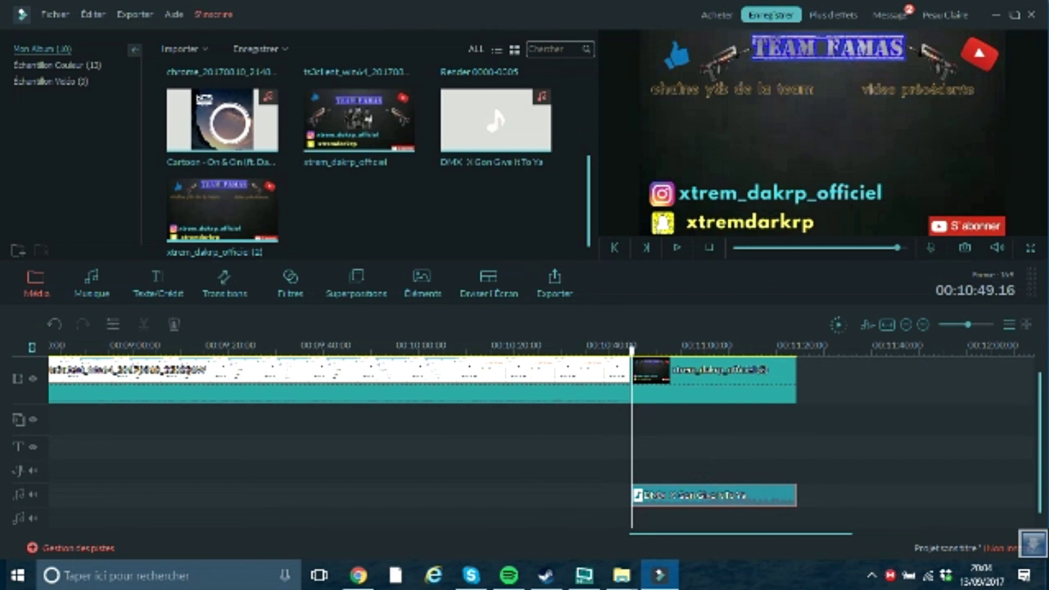
{"action": "right_click", "coordinate": [708, 494]}
{"action": "left_click", "coordinate": [732, 487]}
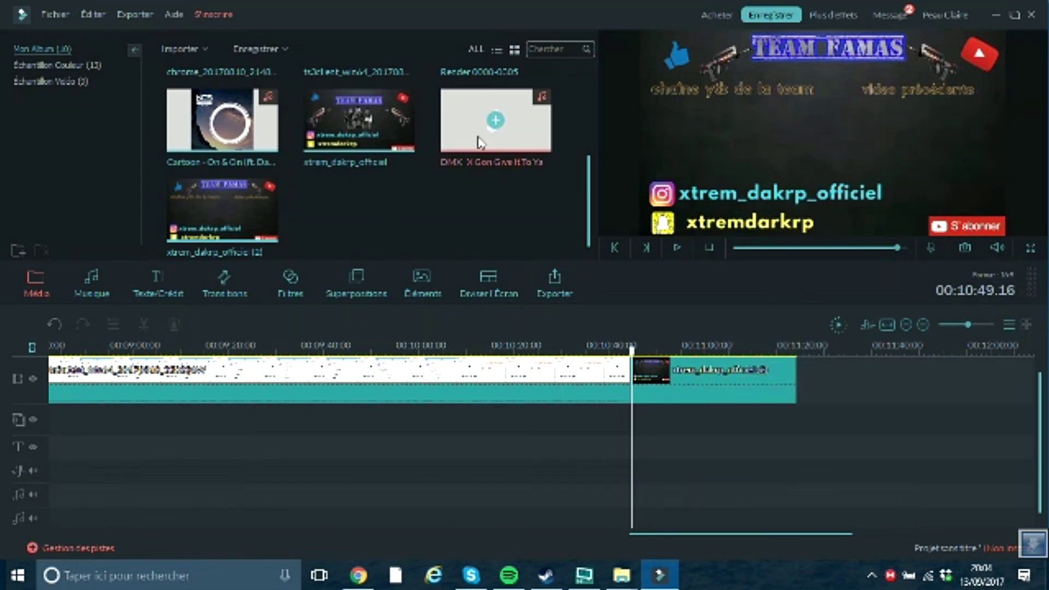
{"action": "left_click_drag", "start_coordinate": [479, 144], "coordinate": [546, 474]}
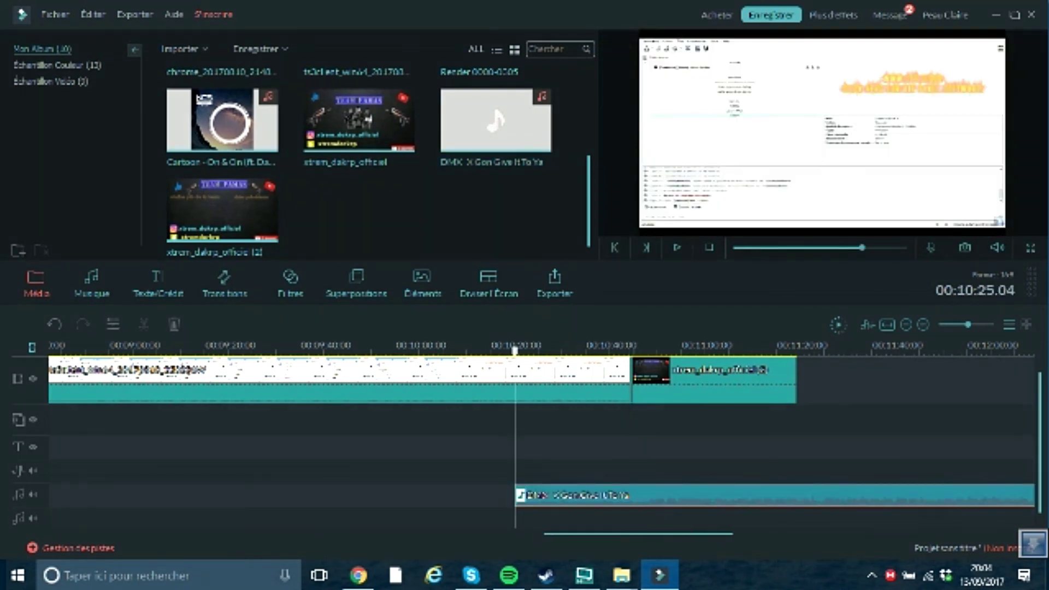
{"action": "left_click_drag", "start_coordinate": [514, 349], "coordinate": [796, 349]}
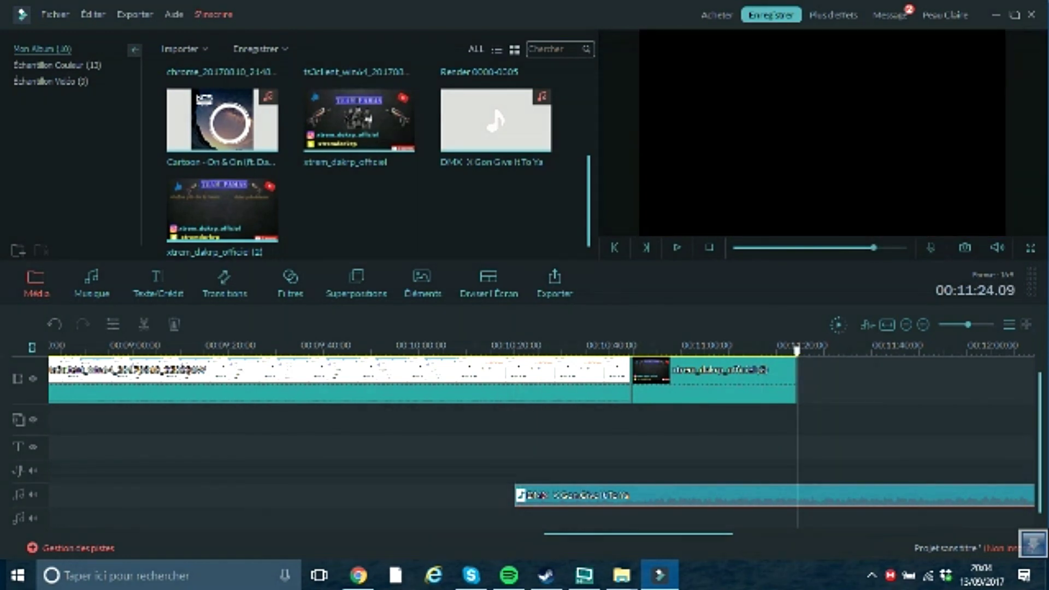
Split the music where the outro ends and delete the trailing piece
{"action": "right_click", "coordinate": [798, 498]}
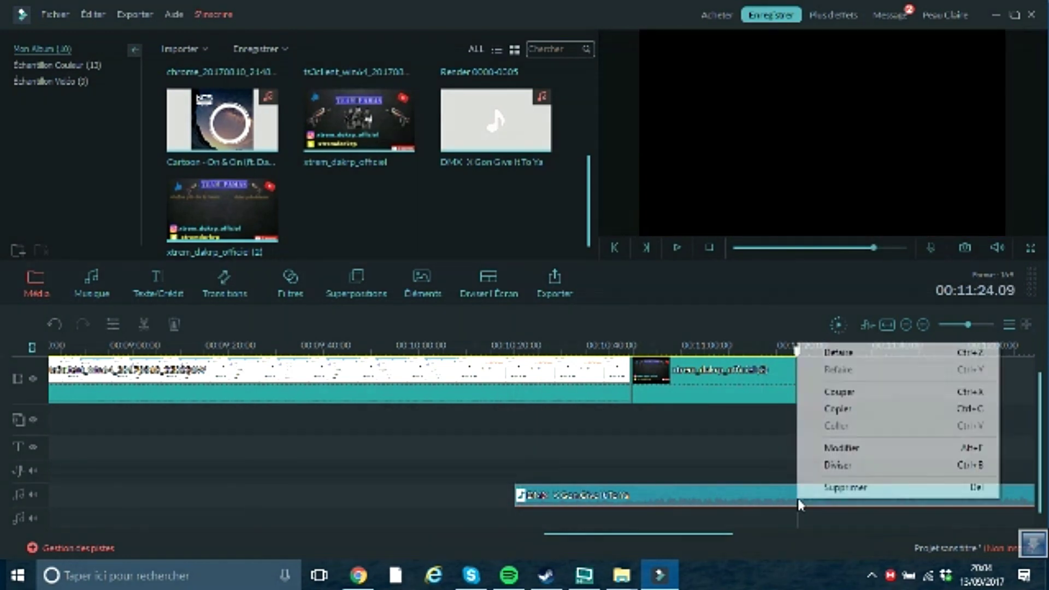
{"action": "left_click", "coordinate": [822, 464]}
{"action": "right_click", "coordinate": [828, 494]}
{"action": "left_click", "coordinate": [841, 486]}
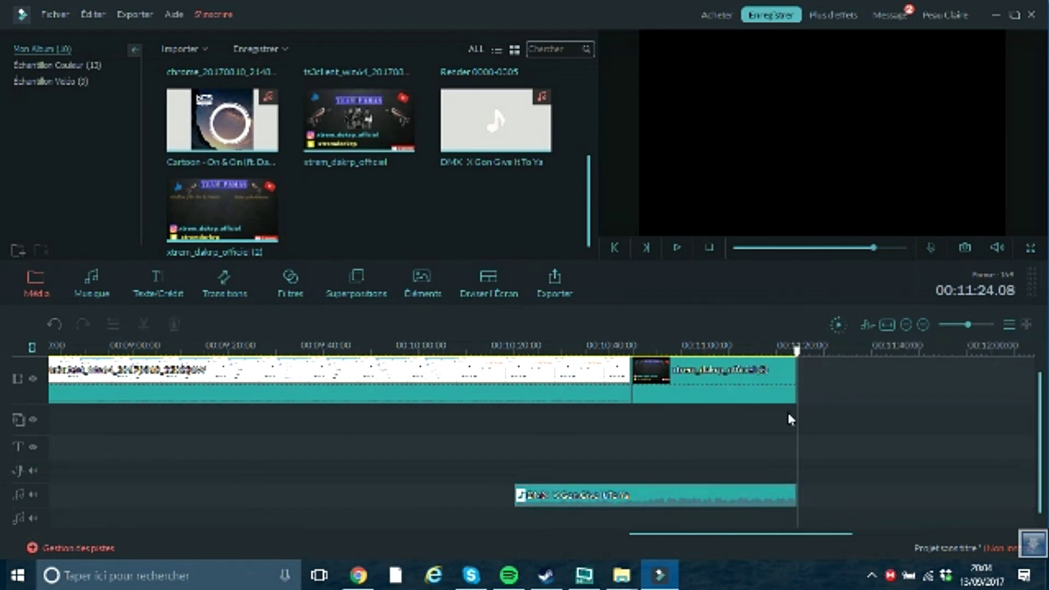
Split the music again at 00:10:49.13, where the outro begins
{"action": "left_click_drag", "start_coordinate": [796, 349], "coordinate": [631, 350]}
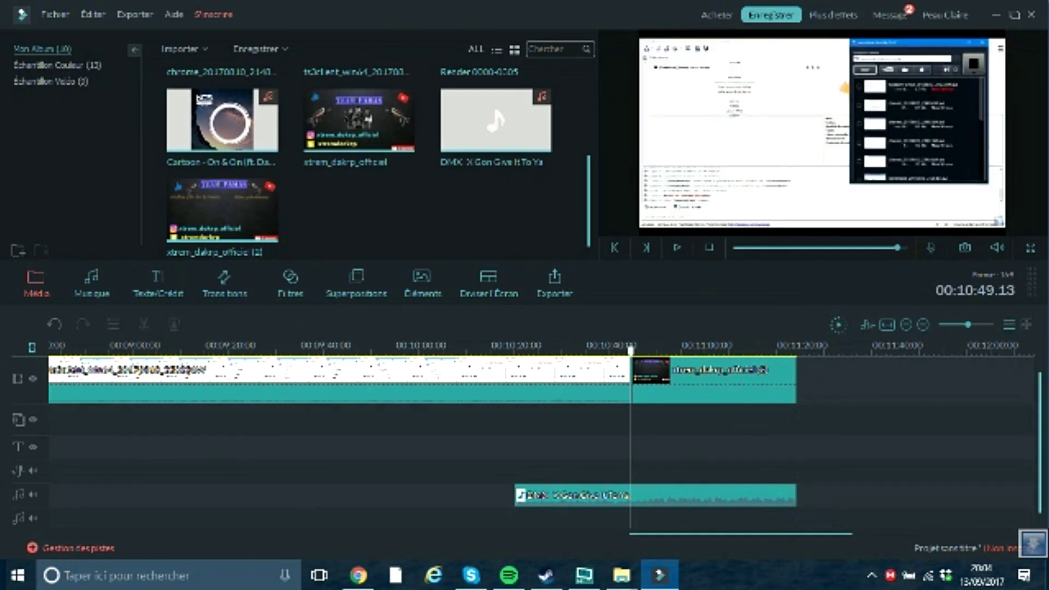
{"action": "right_click", "coordinate": [623, 498]}
{"action": "left_click", "coordinate": [668, 461]}
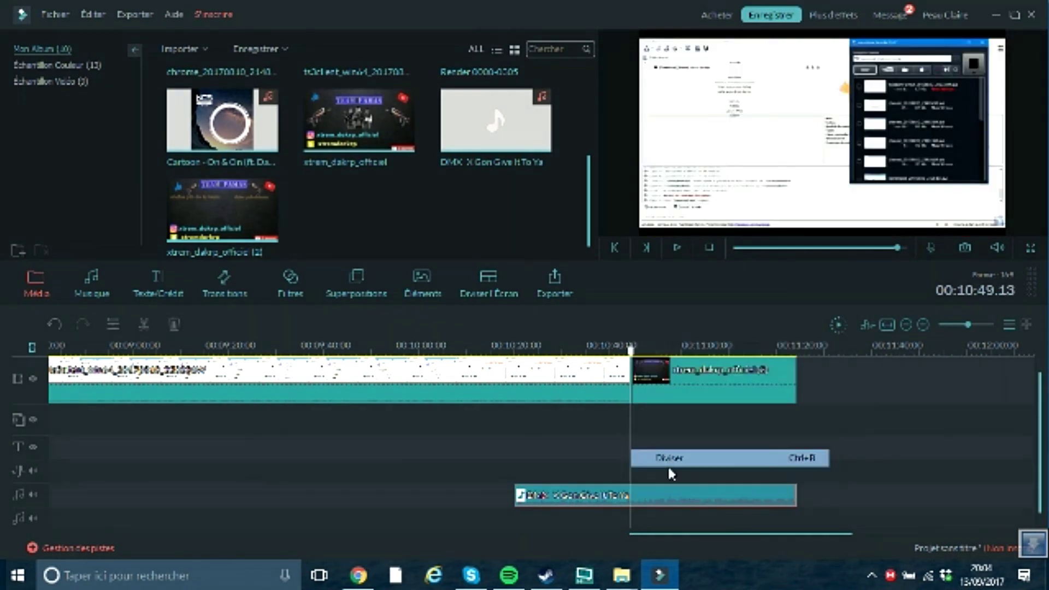
{"action": "right_click", "coordinate": [661, 498]}
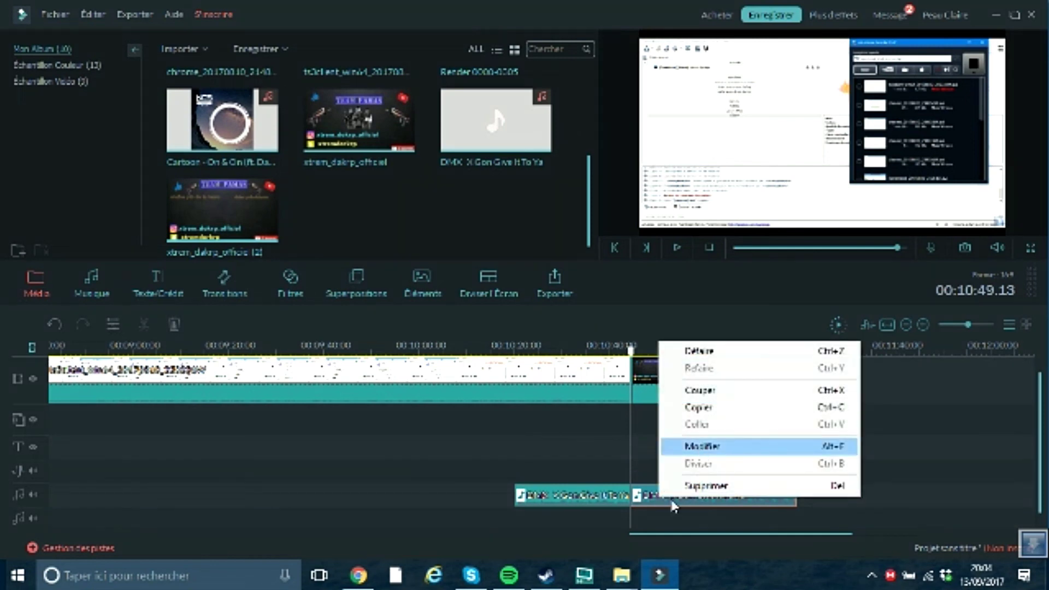
{"action": "left_click", "coordinate": [886, 487]}
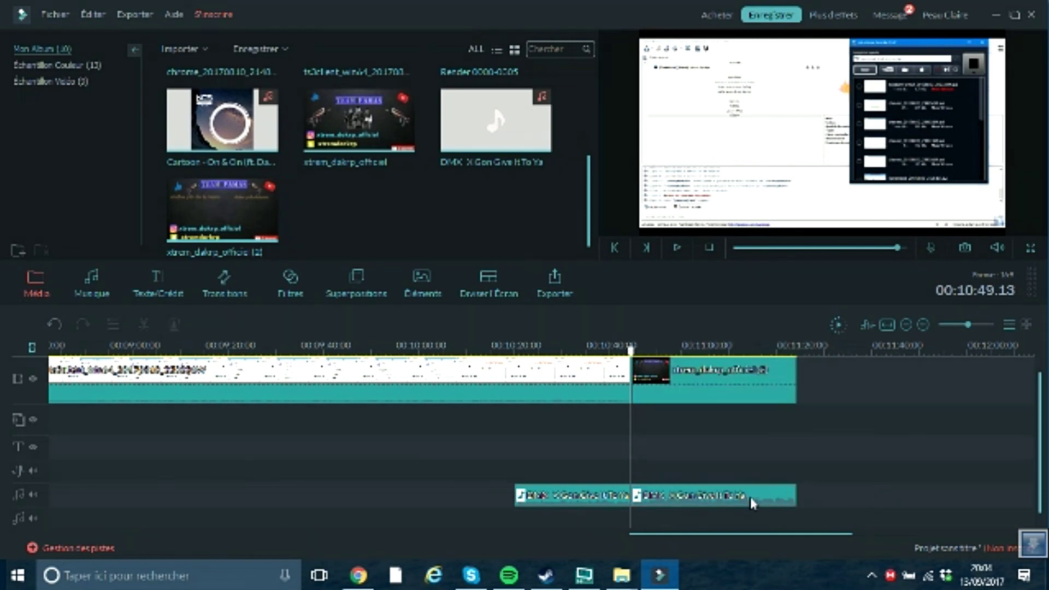
{"action": "right_click", "coordinate": [712, 495]}
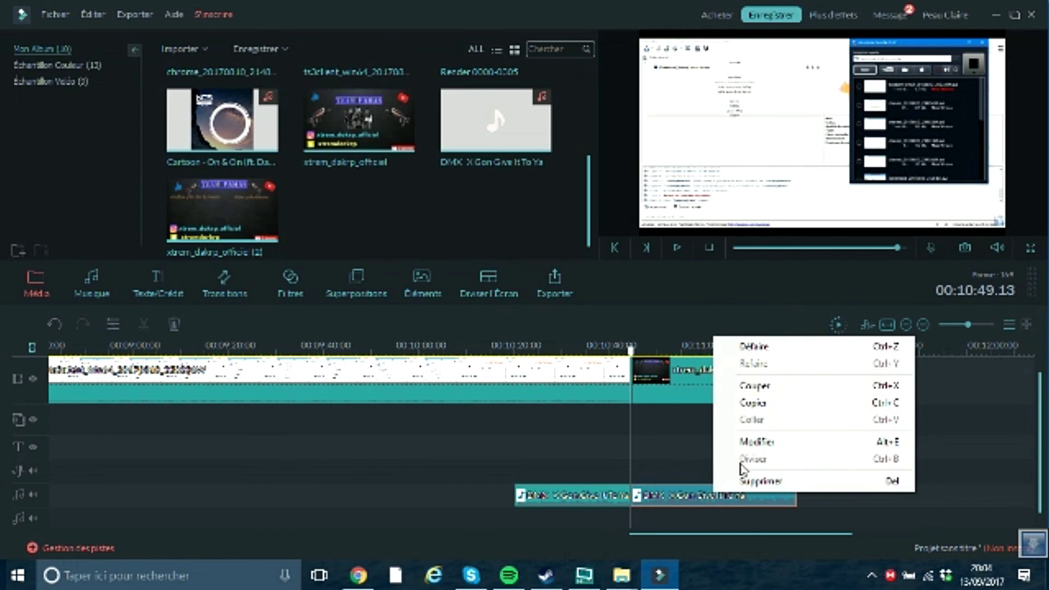
Keep the outro music at speed 1, set volume to 200 and Denoise to Fort
{"action": "left_click", "coordinate": [761, 449]}
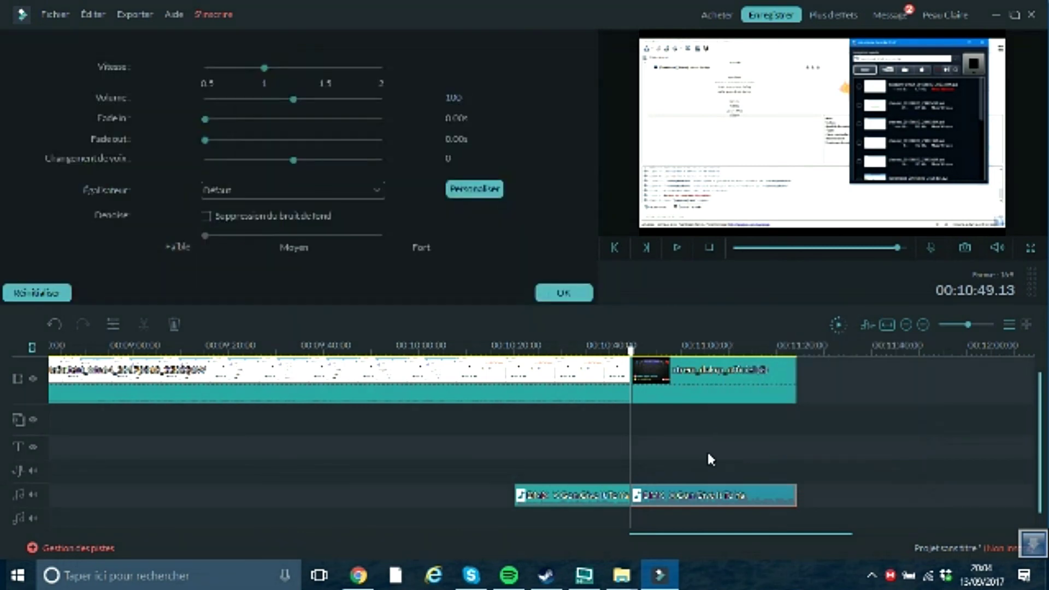
{"action": "left_click_drag", "start_coordinate": [281, 68], "coordinate": [396, 72]}
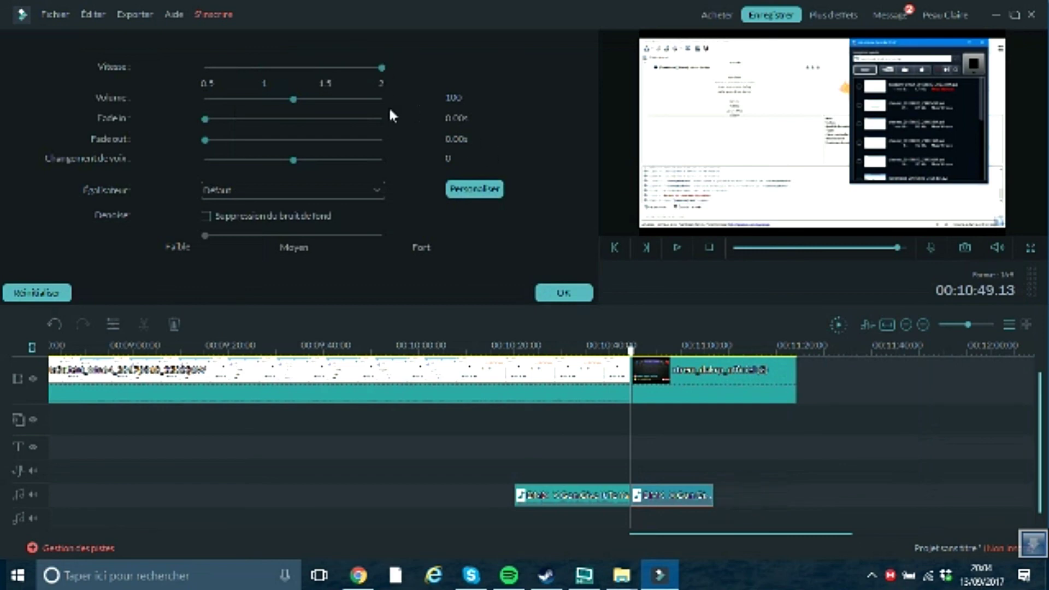
{"action": "left_click", "coordinate": [293, 68]}
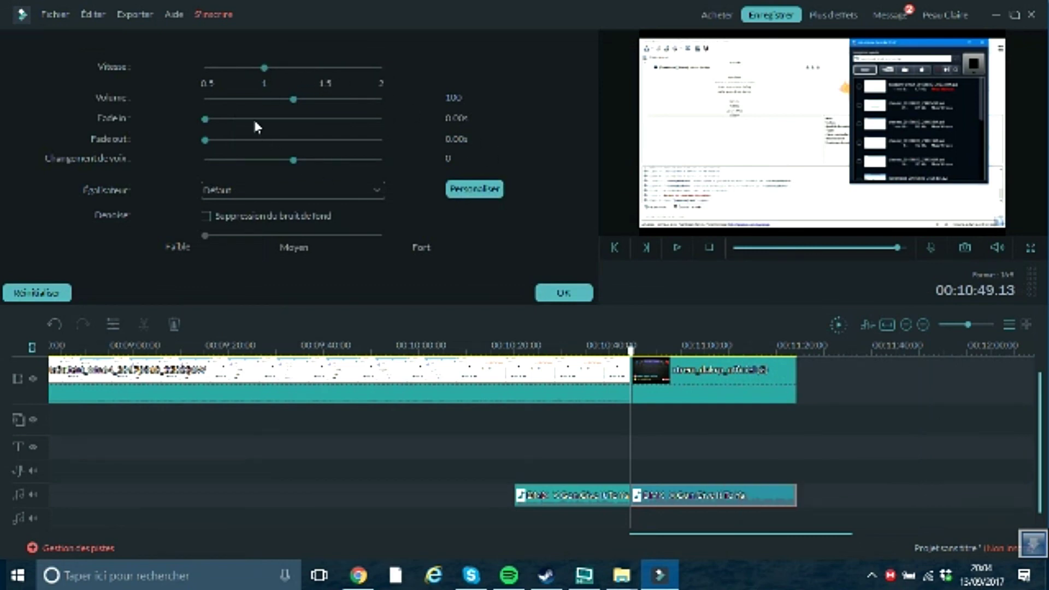
{"action": "left_click_drag", "start_coordinate": [293, 101], "coordinate": [396, 108]}
{"action": "left_click", "coordinate": [376, 235]}
{"action": "left_click", "coordinate": [568, 295]}
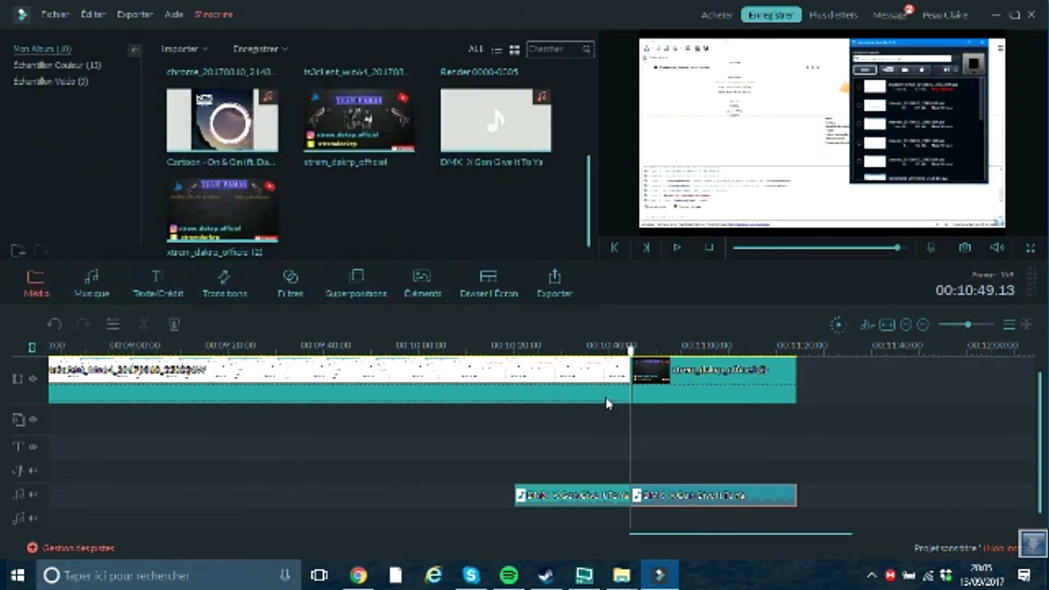
After checking the screen recording's audio settings, lower the first DMK clip's volume to 8
{"action": "left_click", "coordinate": [593, 386]}
{"action": "right_click", "coordinate": [593, 386]}
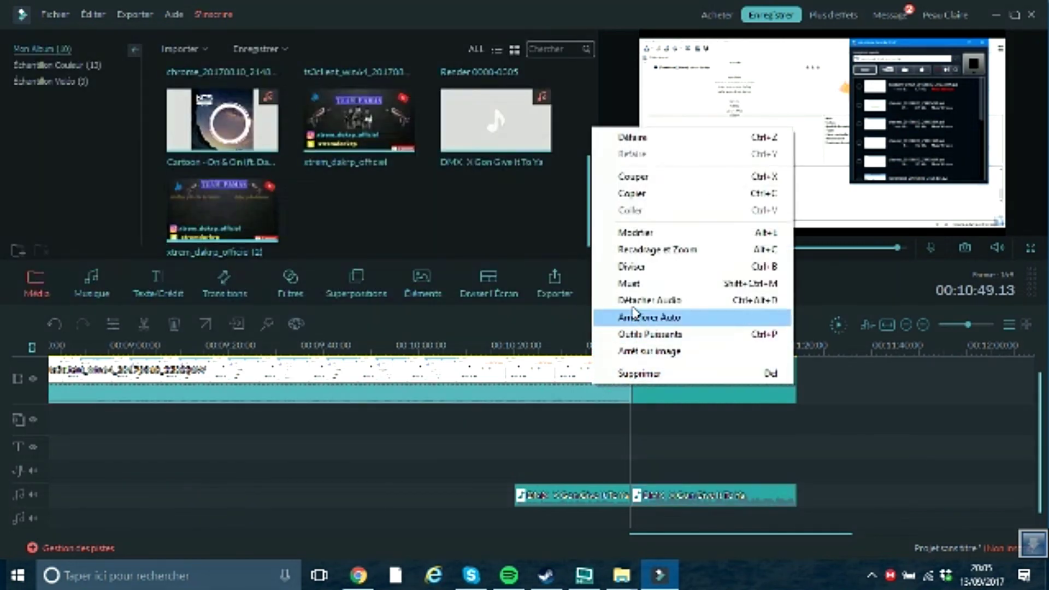
{"action": "left_click", "coordinate": [667, 232]}
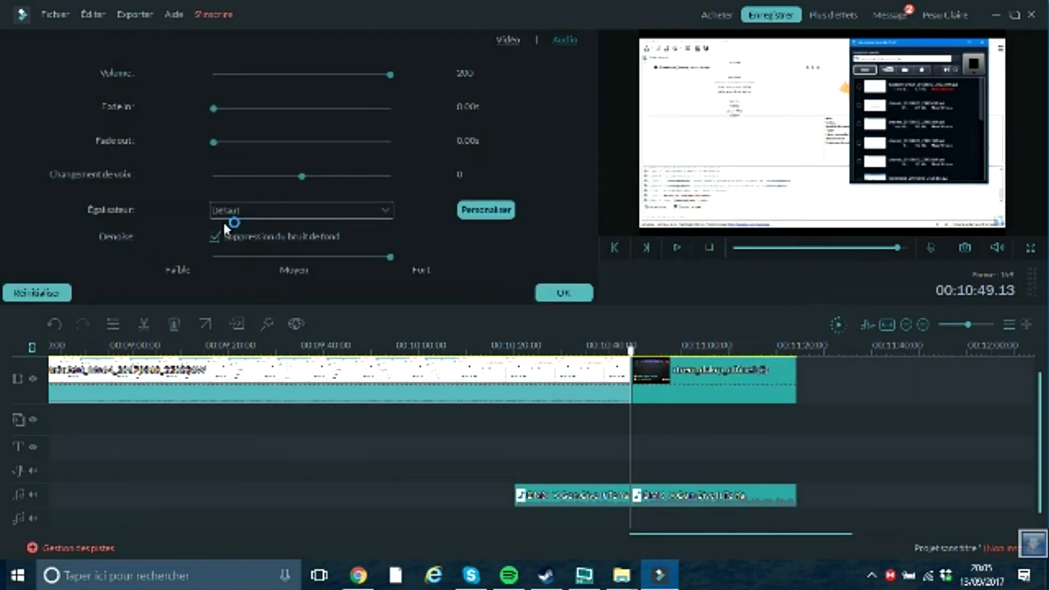
{"action": "left_click", "coordinate": [563, 293]}
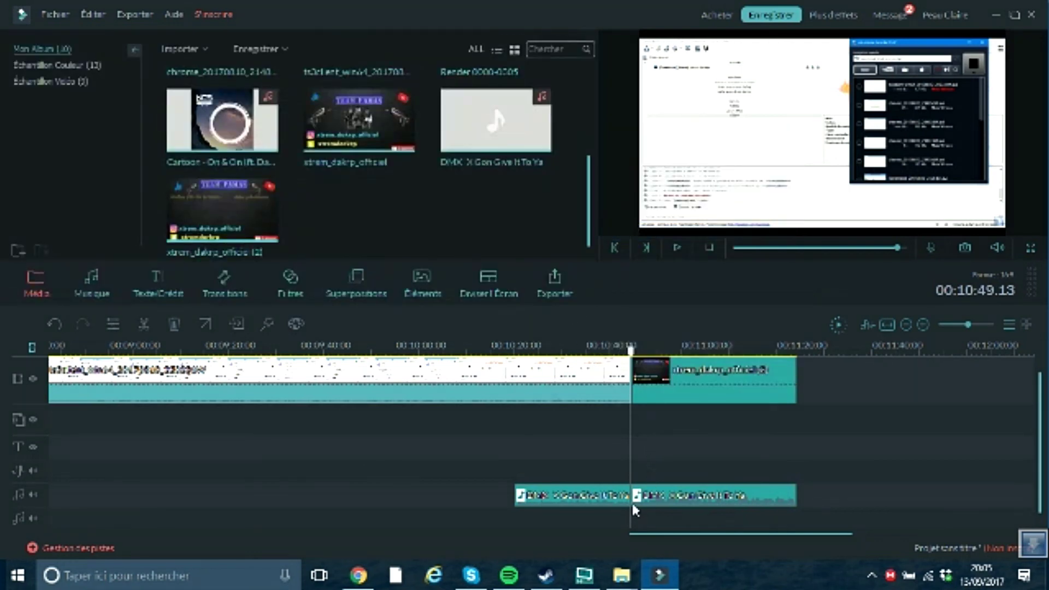
{"action": "left_click", "coordinate": [603, 498]}
{"action": "right_click", "coordinate": [543, 497]}
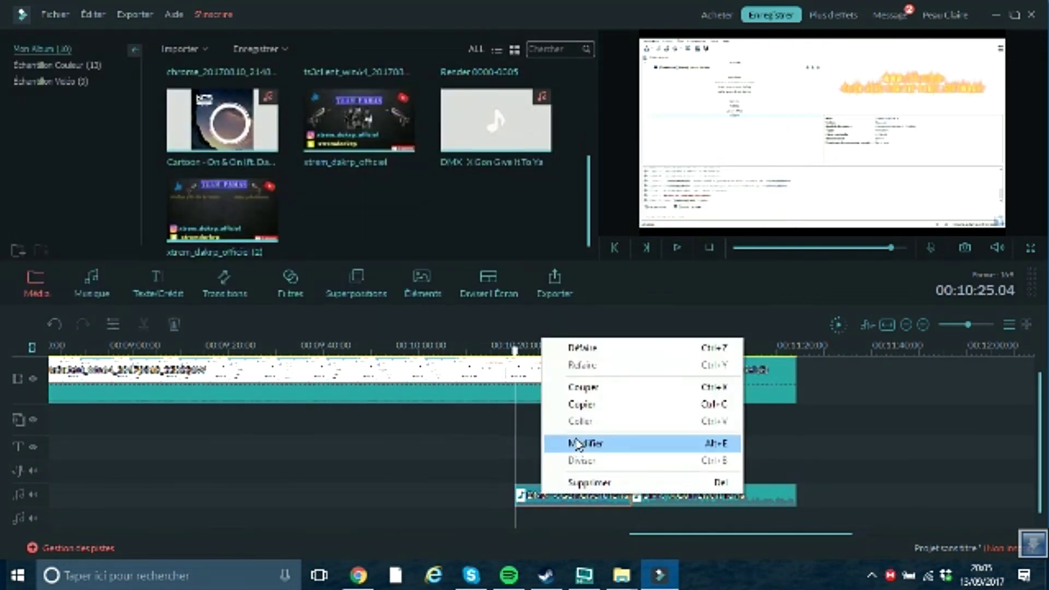
{"action": "left_click", "coordinate": [574, 439]}
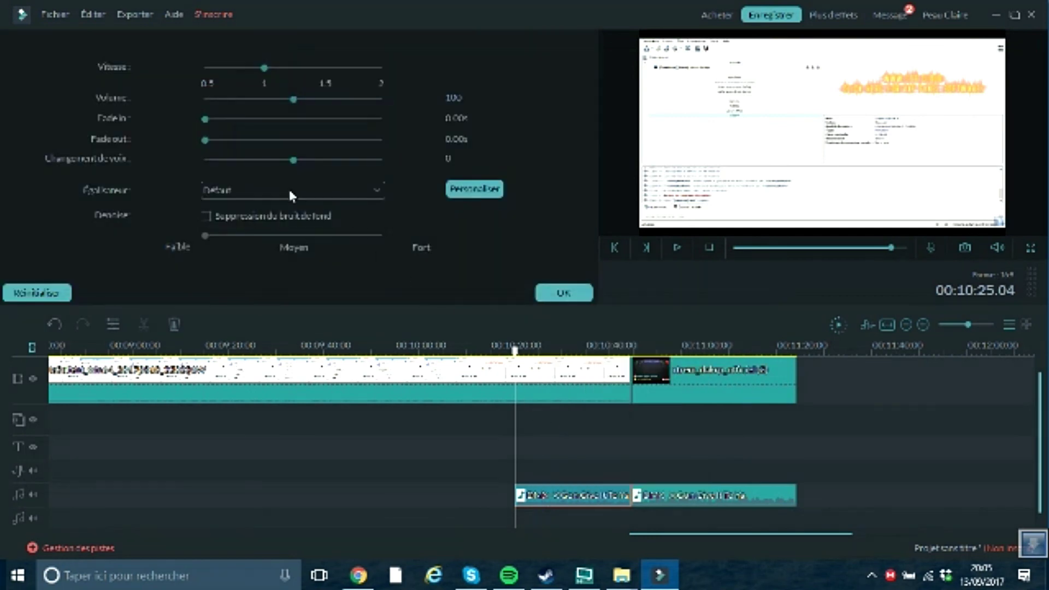
{"action": "left_click_drag", "start_coordinate": [288, 100], "coordinate": [208, 105]}
{"action": "left_click", "coordinate": [563, 293]}
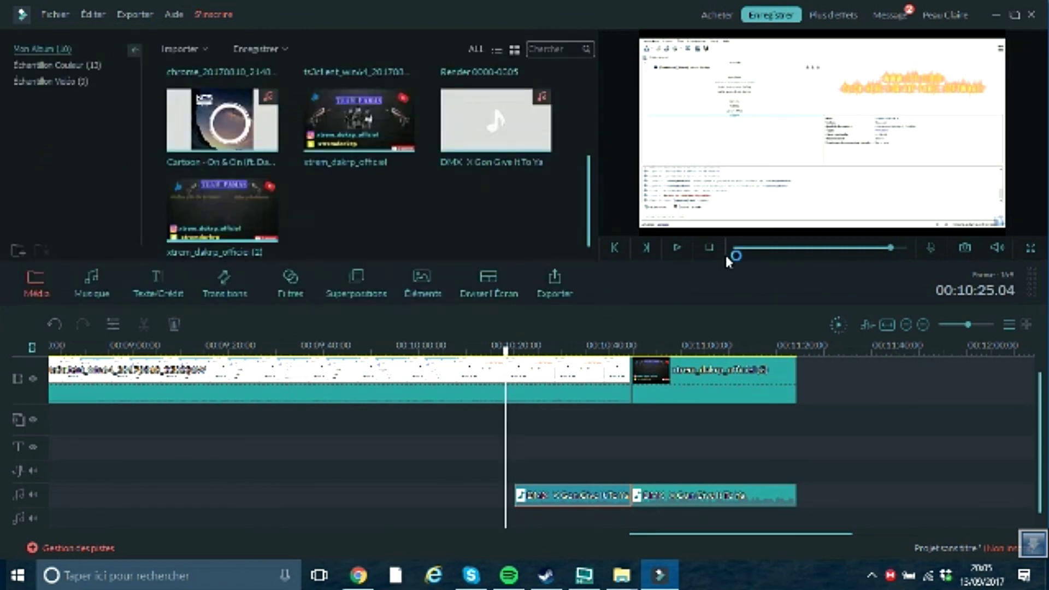
Play the project, split the music clip at the playhead, then undo the split
{"action": "left_click", "coordinate": [676, 248]}
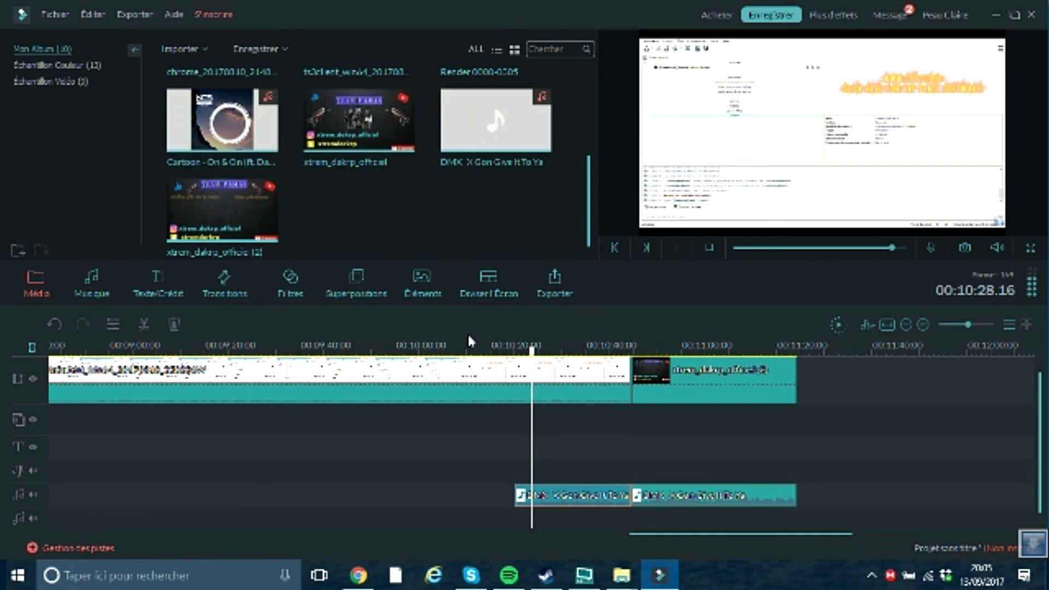
{"action": "right_click", "coordinate": [568, 494]}
{"action": "left_click", "coordinate": [610, 473]}
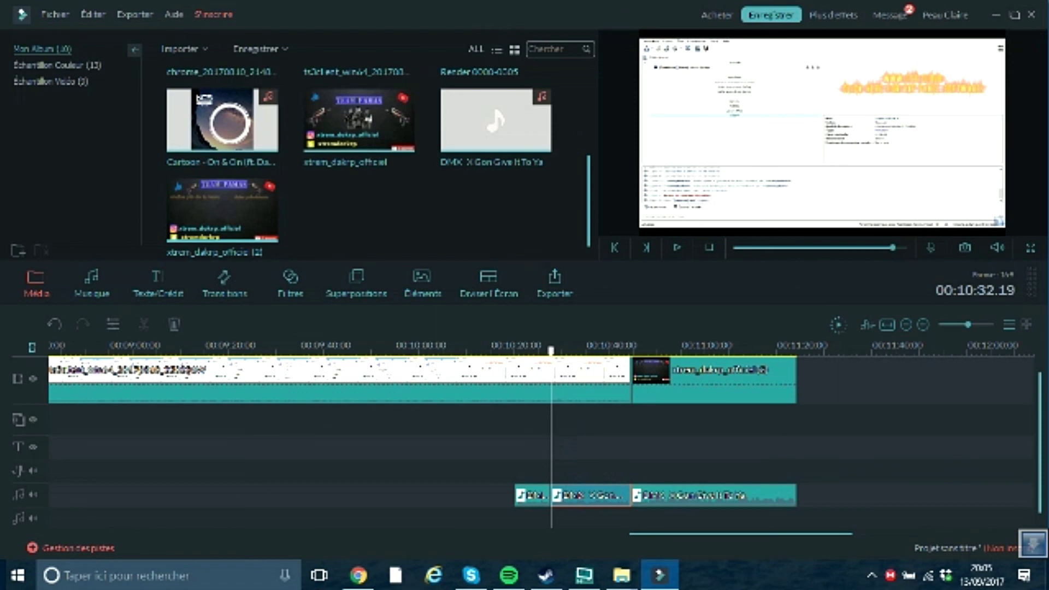
{"action": "key", "text": "ctrl+z"}
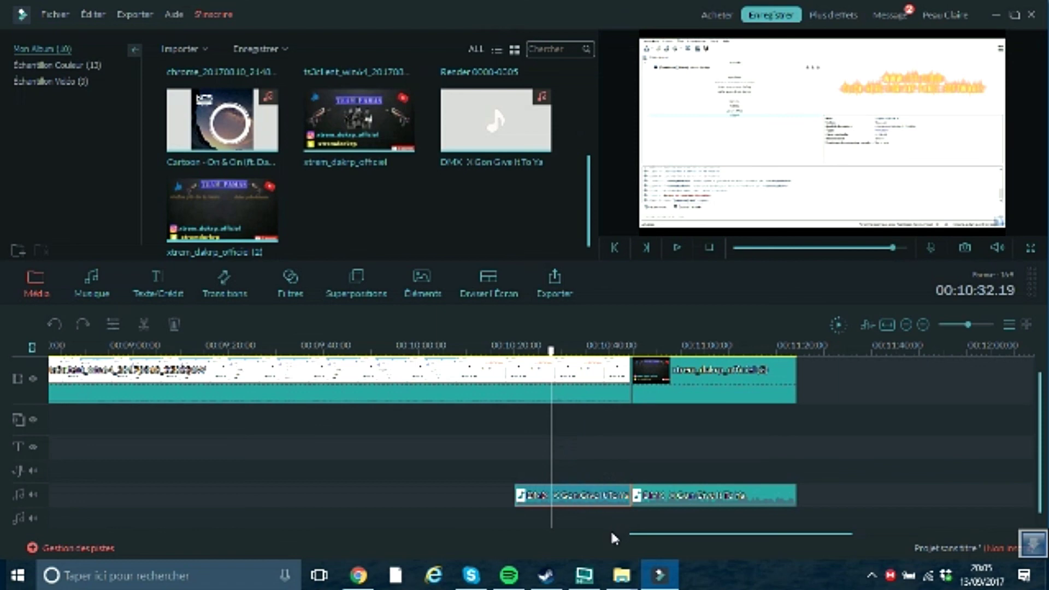
Raise the first DMK clip's volume slightly to 16
{"action": "right_click", "coordinate": [551, 502]}
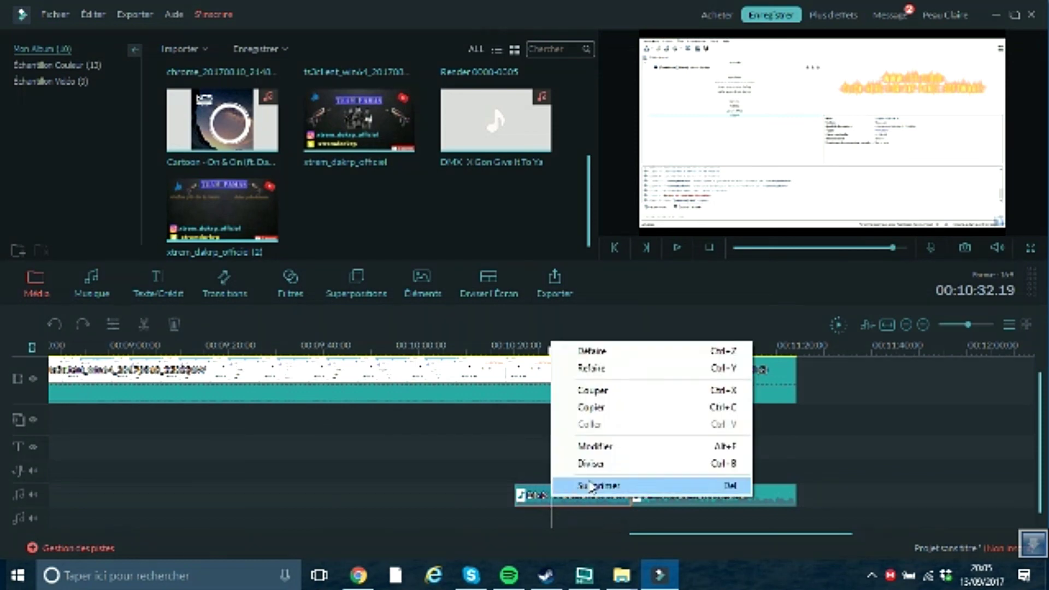
{"action": "left_click", "coordinate": [557, 445]}
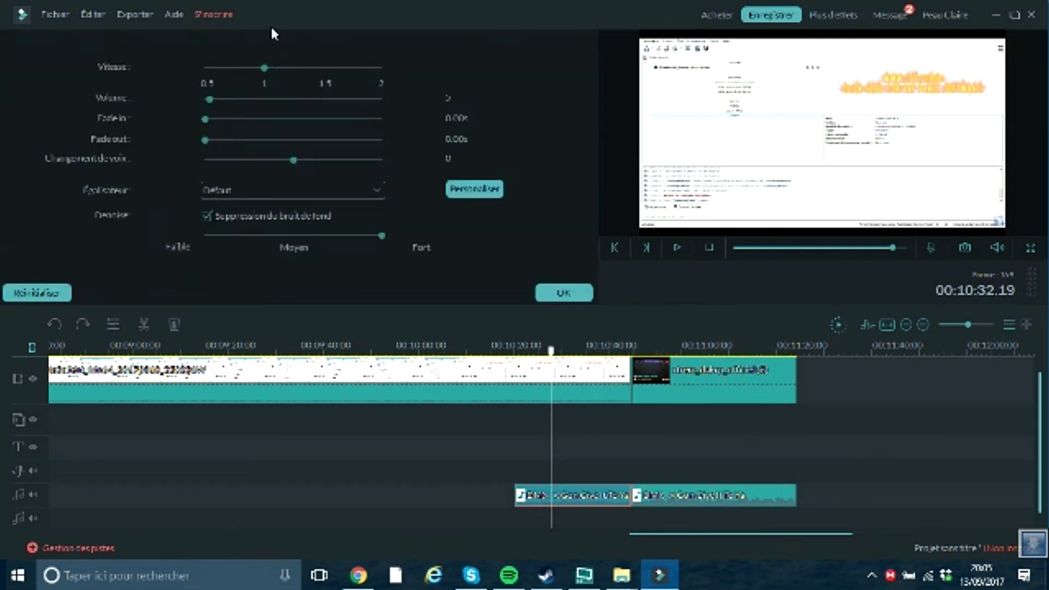
{"action": "left_click_drag", "start_coordinate": [211, 99], "coordinate": [218, 101]}
{"action": "left_click", "coordinate": [563, 292]}
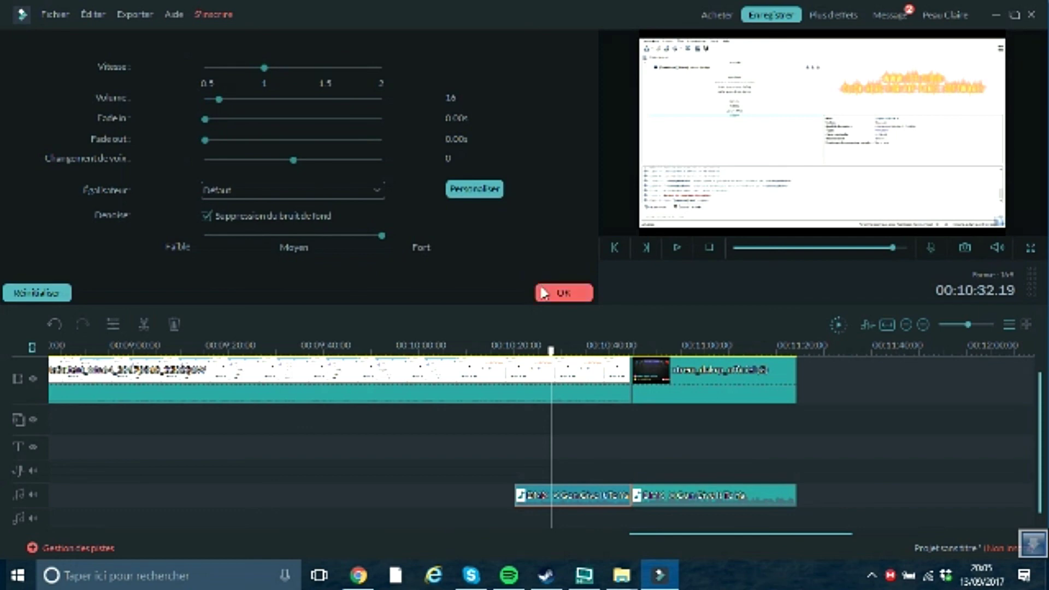
{"action": "left_click_drag", "start_coordinate": [551, 351], "coordinate": [514, 350]}
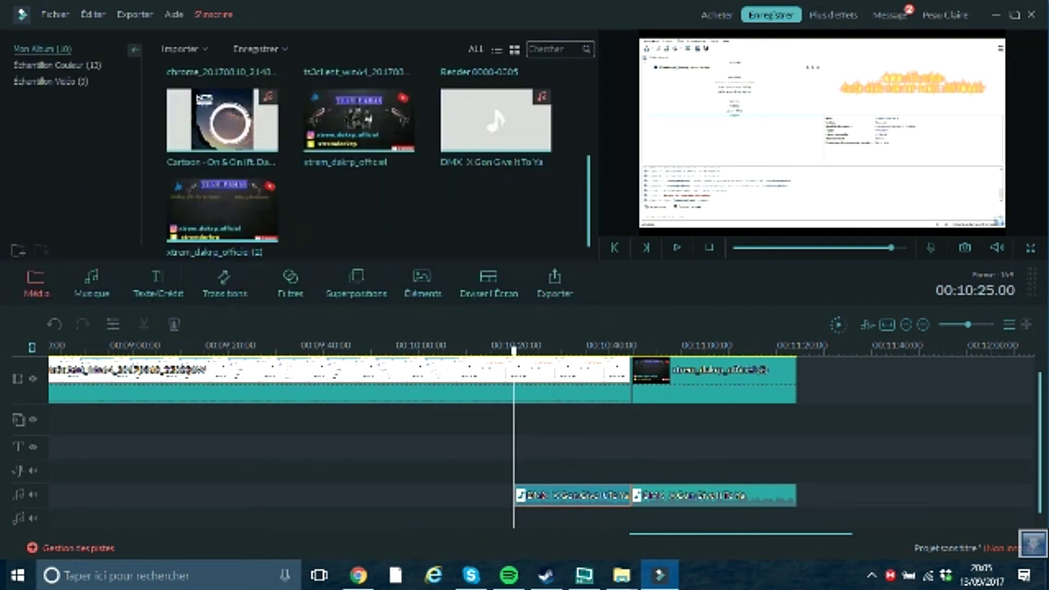
Preview from 00:10:20, then raise the first DMK clip's volume to 57
{"action": "left_click", "coordinate": [493, 348]}
{"action": "left_click", "coordinate": [680, 247]}
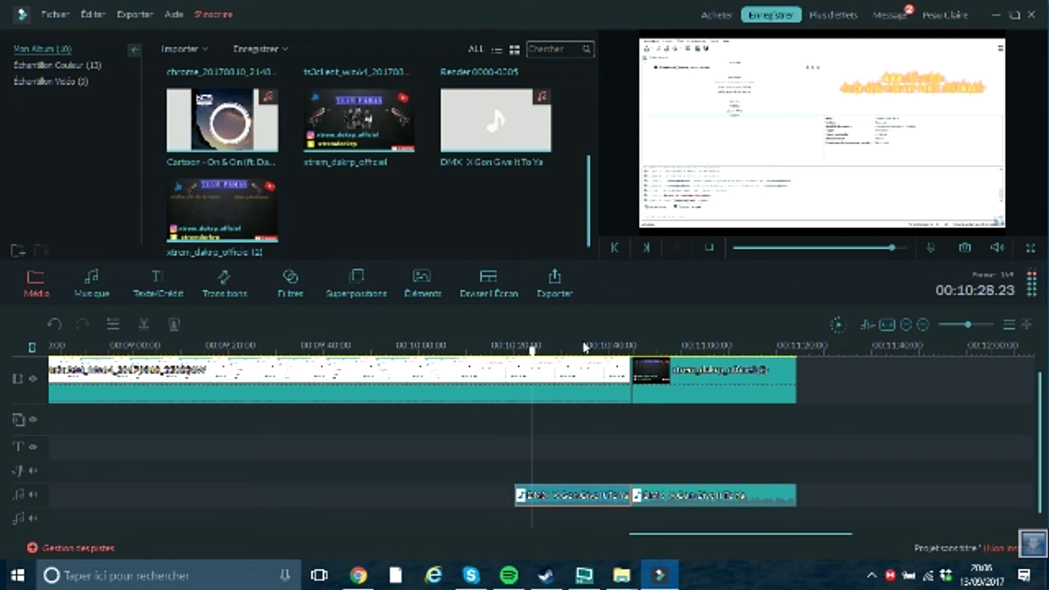
{"action": "left_click", "coordinate": [673, 247]}
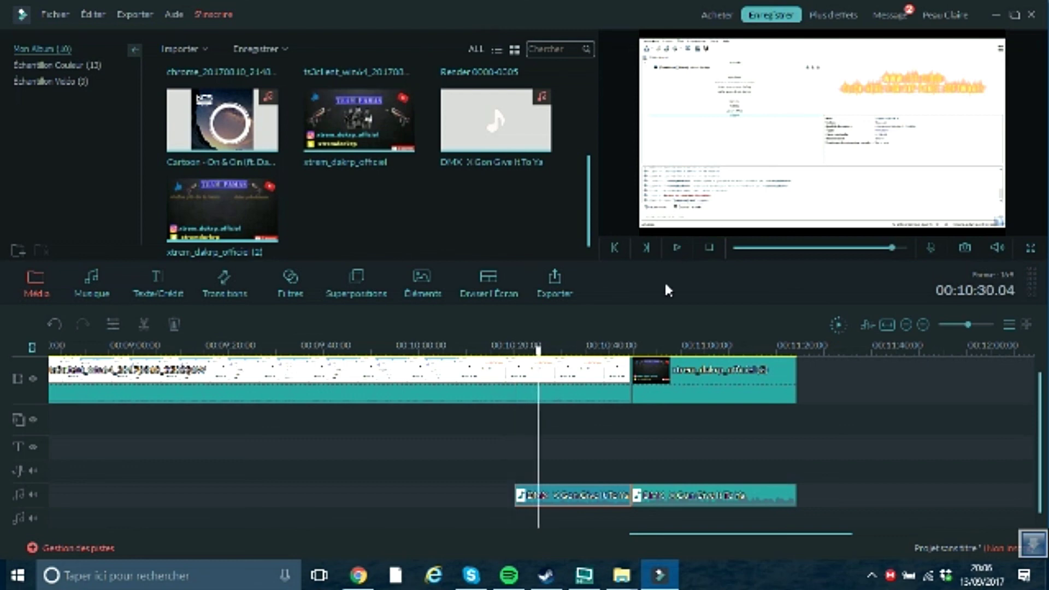
{"action": "right_click", "coordinate": [575, 494]}
{"action": "left_click", "coordinate": [619, 442]}
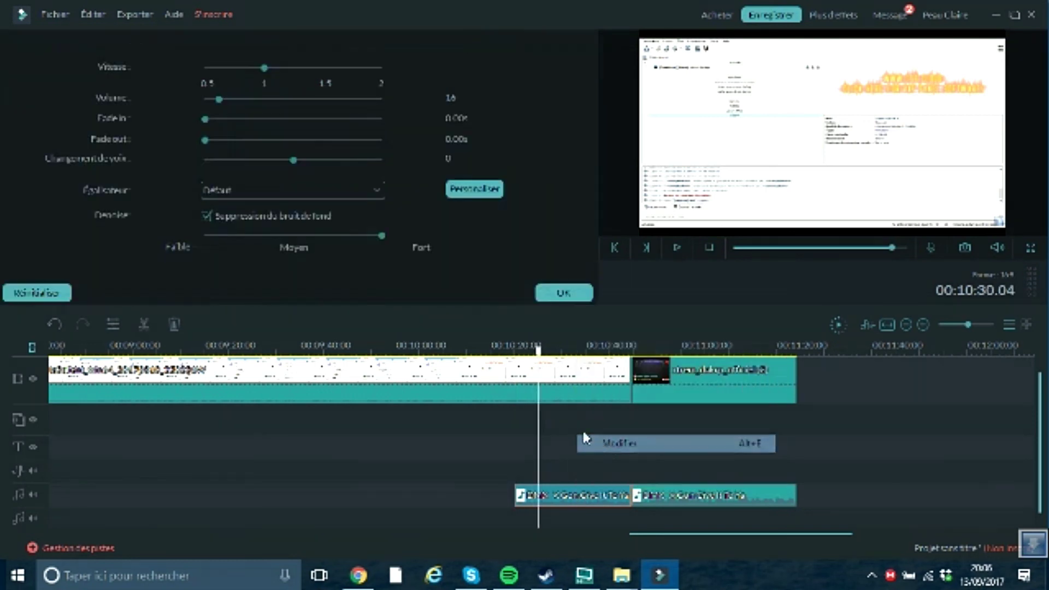
{"action": "left_click_drag", "start_coordinate": [220, 98], "coordinate": [256, 99]}
{"action": "left_click", "coordinate": [559, 286]}
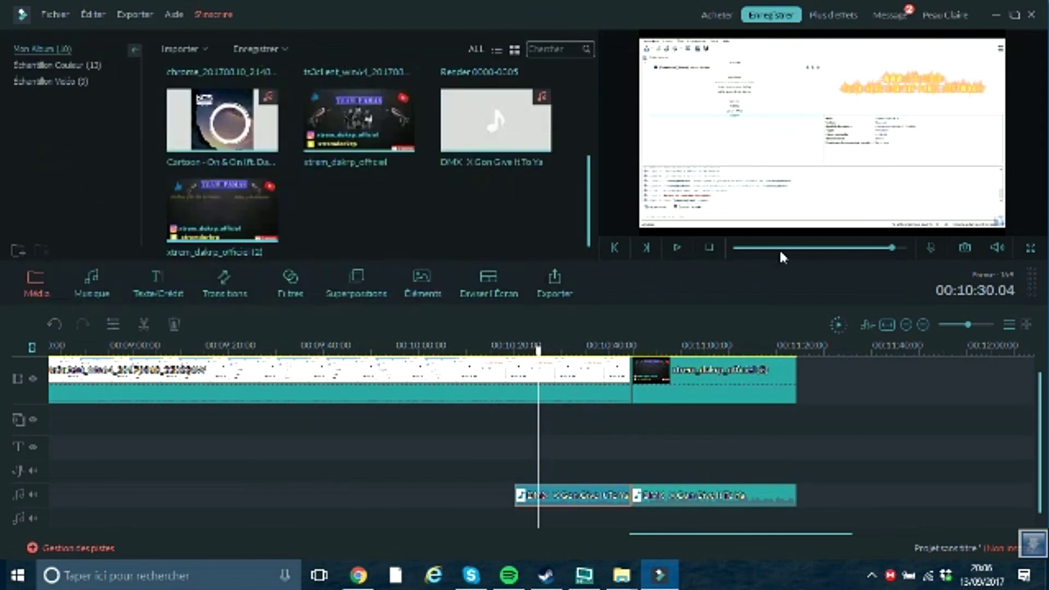
Split the screen recording clip at the playhead near 10:33
{"action": "left_click", "coordinate": [886, 248]}
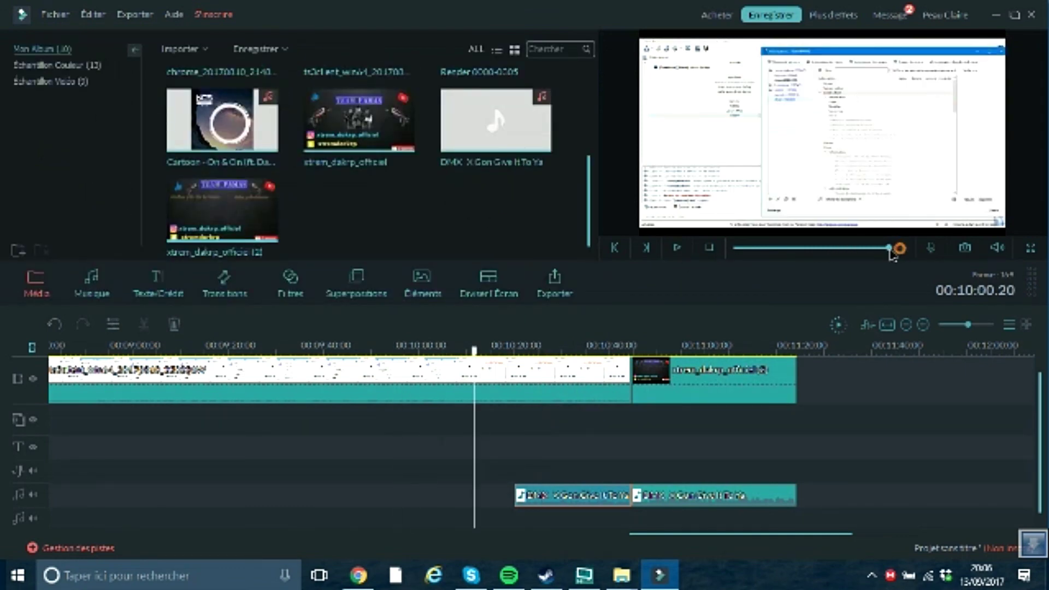
{"action": "left_click", "coordinate": [888, 249]}
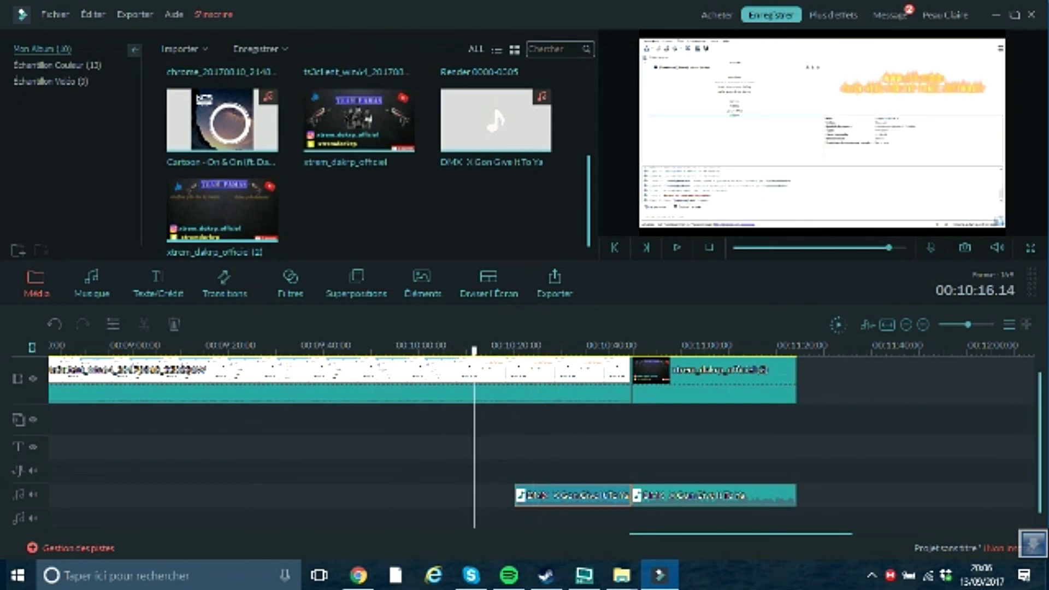
{"action": "left_click", "coordinate": [891, 248]}
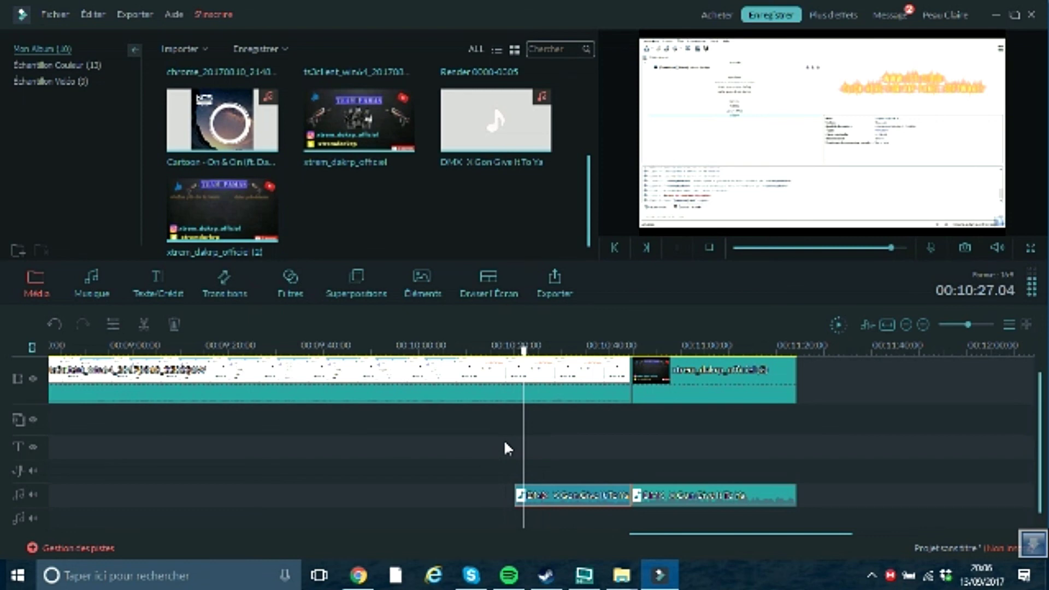
{"action": "right_click", "coordinate": [535, 389]}
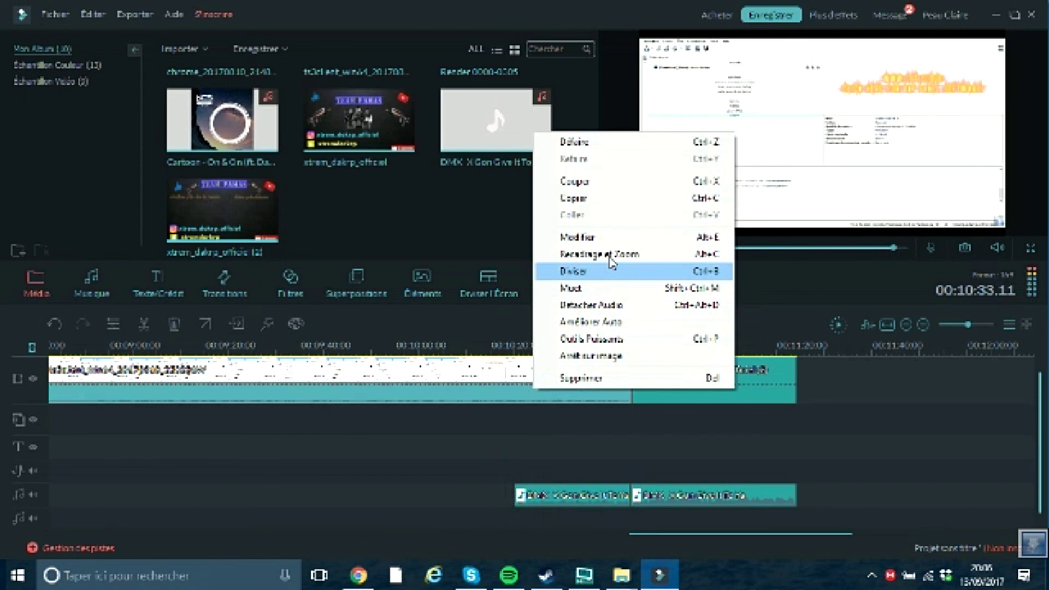
{"action": "left_click", "coordinate": [611, 271]}
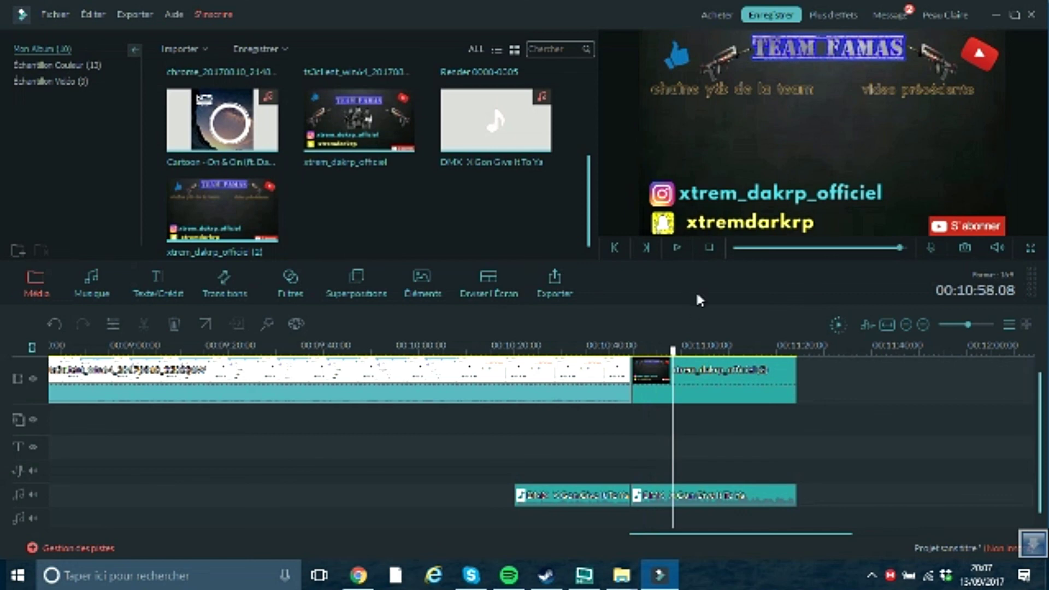
{"action": "left_click", "coordinate": [565, 336]}
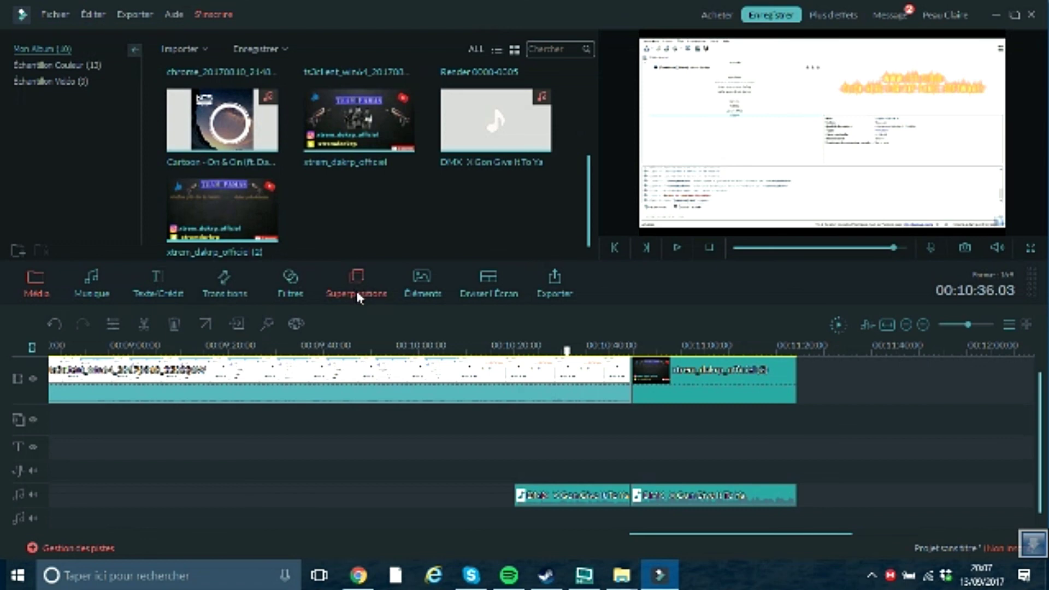
Glance at the import options, then browse the colour samples and sample video clips
{"action": "left_click", "coordinate": [182, 50]}
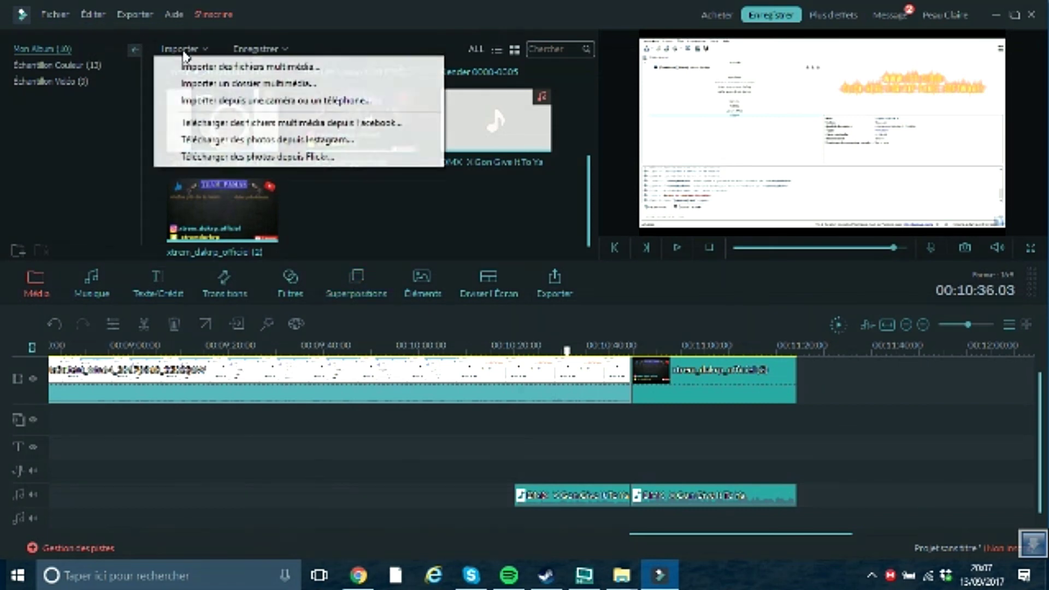
{"action": "left_click", "coordinate": [318, 203]}
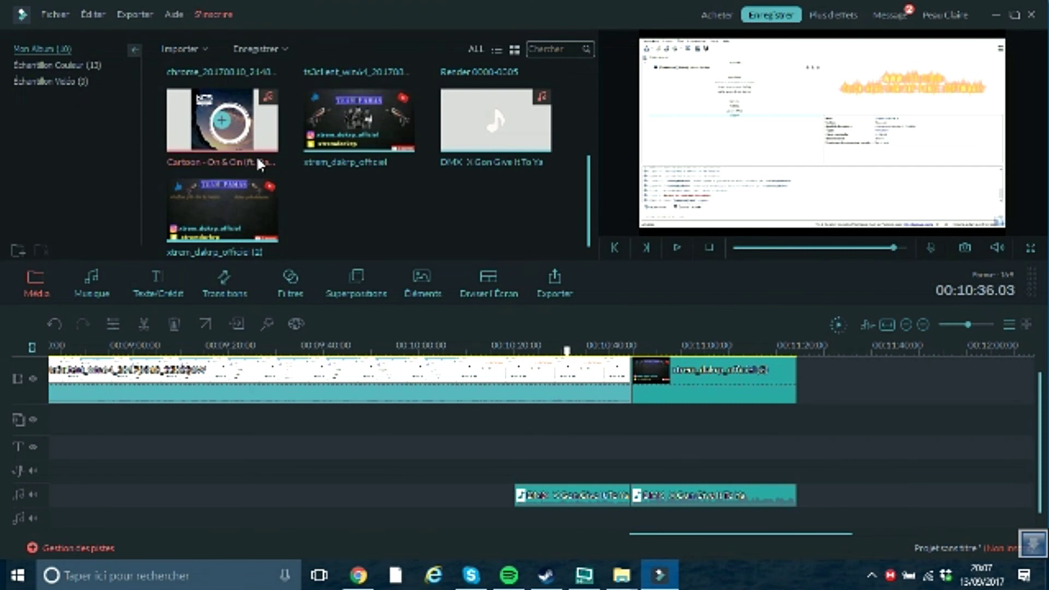
{"action": "scroll", "coordinate": [417, 189], "scroll_direction": "up", "scroll_amount": 2}
{"action": "scroll", "coordinate": [417, 189], "scroll_direction": "down", "scroll_amount": 2}
{"action": "left_click", "coordinate": [80, 66]}
{"action": "left_click", "coordinate": [64, 81]}
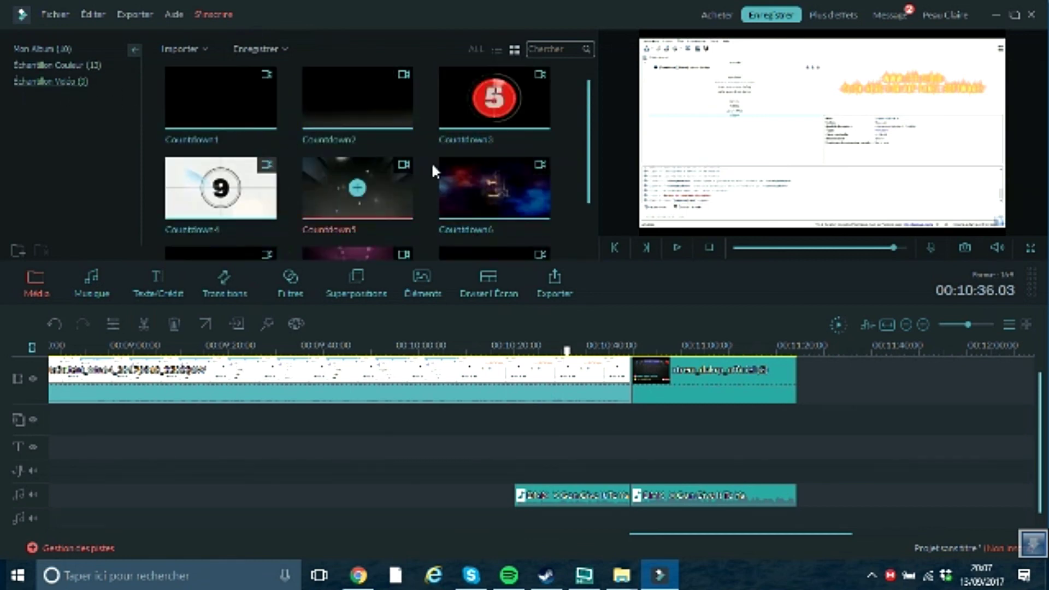
{"action": "scroll", "coordinate": [430, 161], "scroll_direction": "down", "scroll_amount": 2}
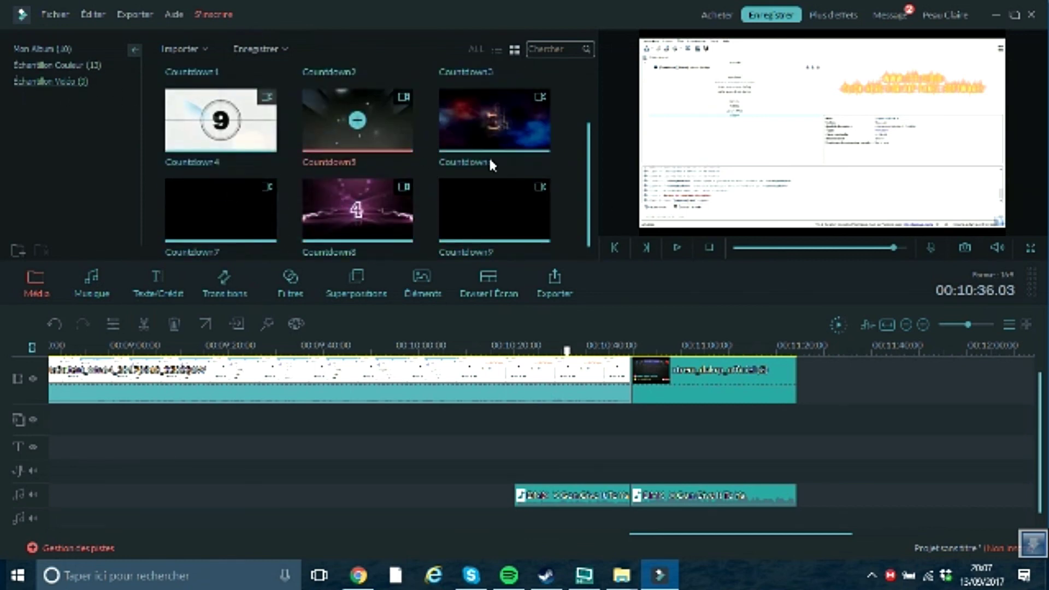
Return to Mon Album's clips, deselect the timeline clip, and open the Importer options
{"action": "left_click", "coordinate": [34, 49]}
{"action": "scroll", "coordinate": [340, 155], "scroll_direction": "down", "scroll_amount": 3}
{"action": "scroll", "coordinate": [339, 155], "scroll_direction": "up", "scroll_amount": 1}
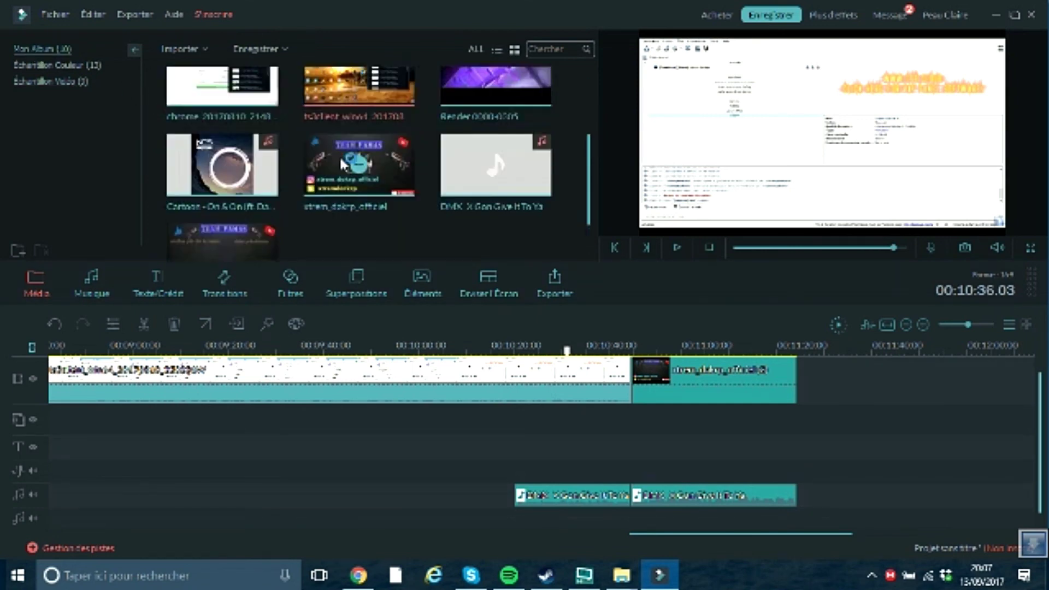
{"action": "scroll", "coordinate": [339, 155], "scroll_direction": "up", "scroll_amount": 2}
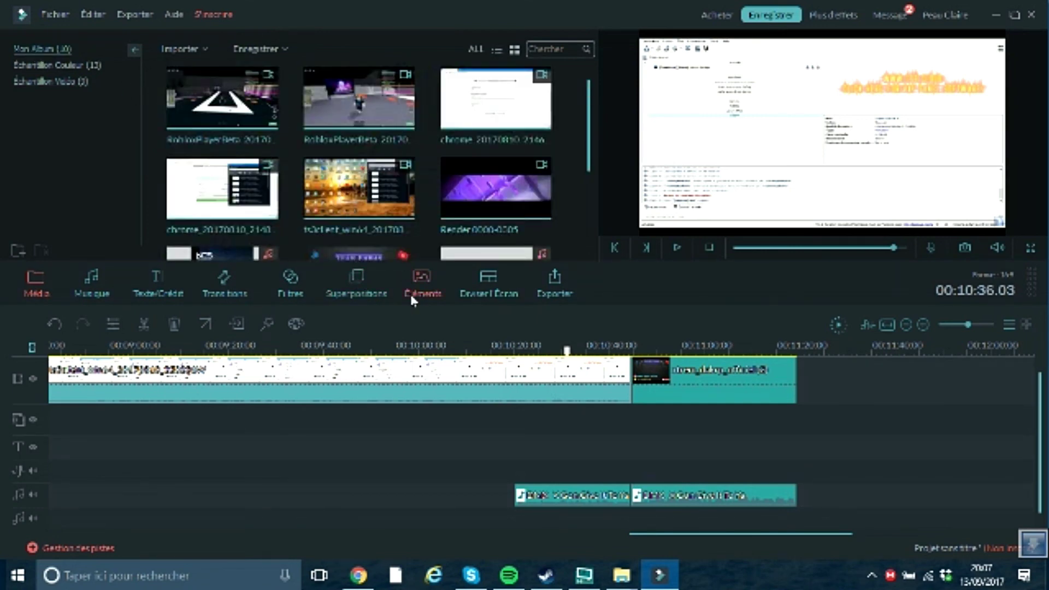
{"action": "mouse_move", "coordinate": [622, 575]}
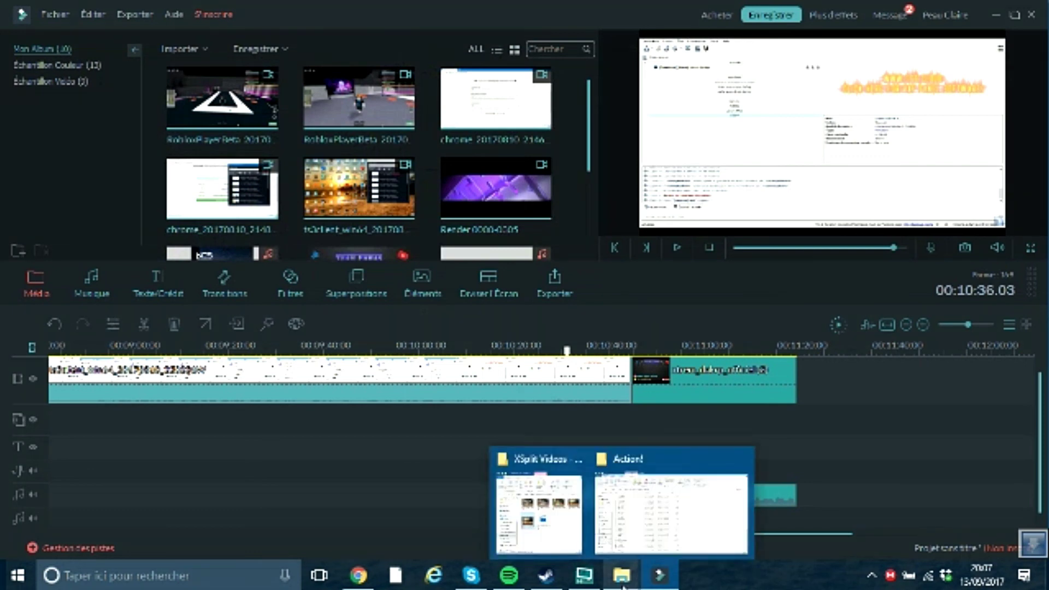
{"action": "left_click", "coordinate": [883, 447]}
{"action": "left_click", "coordinate": [193, 49]}
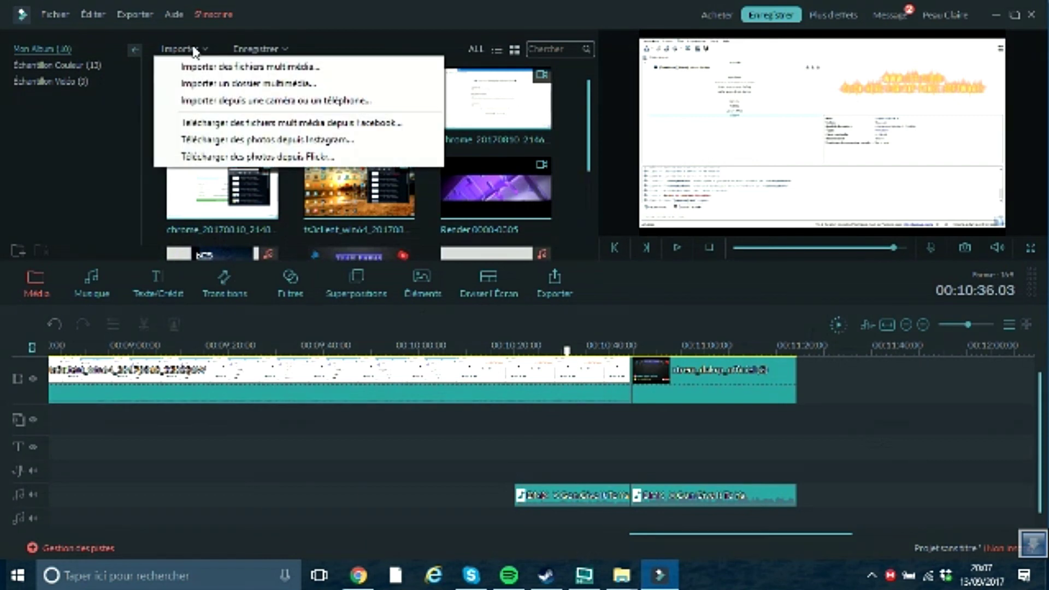
Start a media file import and browse to the ytb folder on DATA (D:)
{"action": "left_click", "coordinate": [227, 68]}
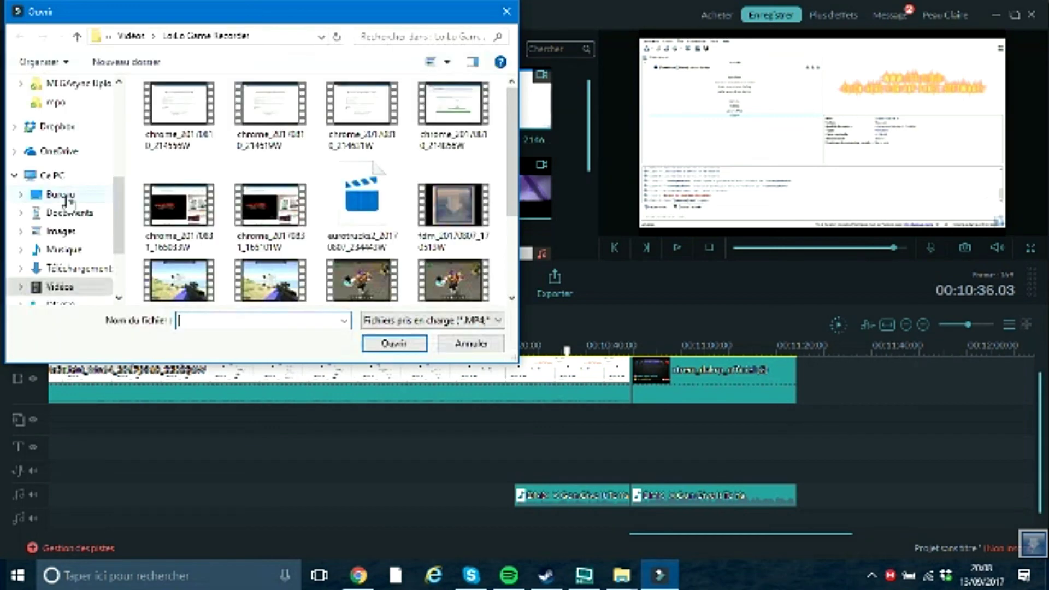
{"action": "scroll", "coordinate": [66, 163], "scroll_direction": "up", "scroll_amount": 2}
{"action": "scroll", "coordinate": [78, 158], "scroll_direction": "up", "scroll_amount": 4}
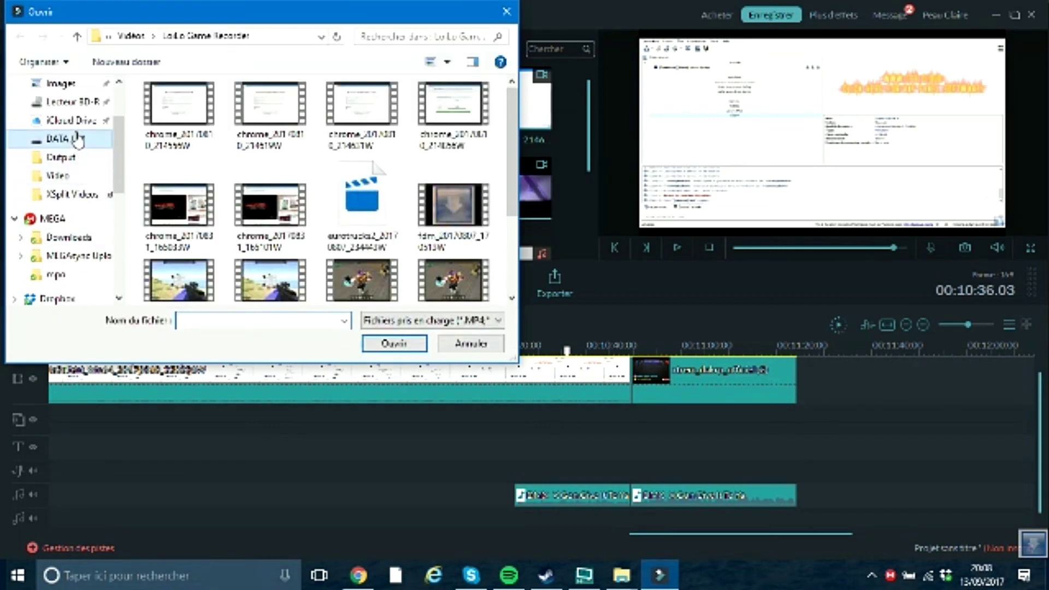
{"action": "left_click", "coordinate": [78, 140]}
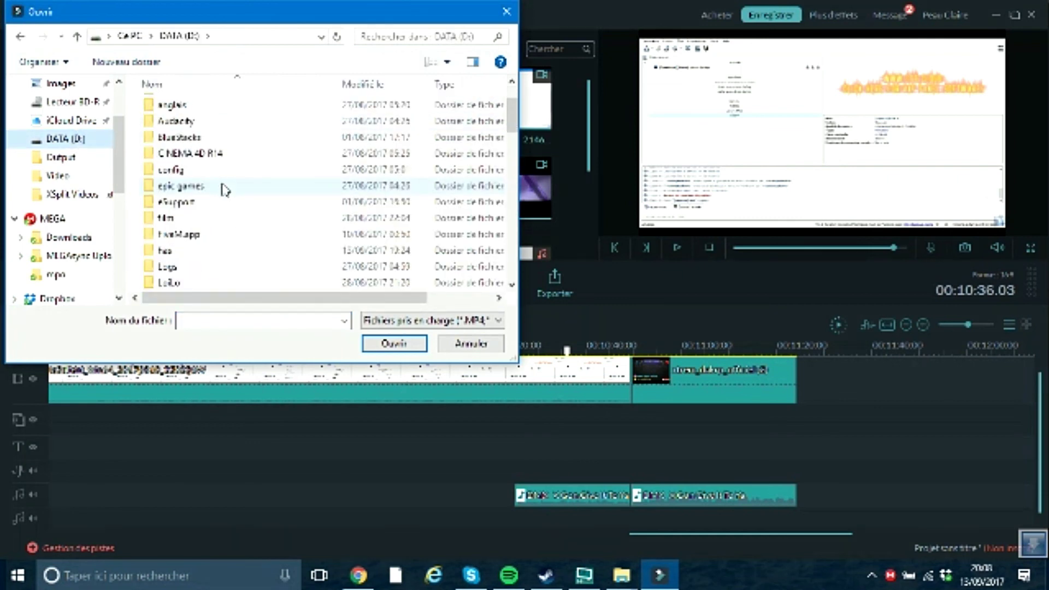
{"action": "scroll", "coordinate": [224, 189], "scroll_direction": "down", "scroll_amount": 10}
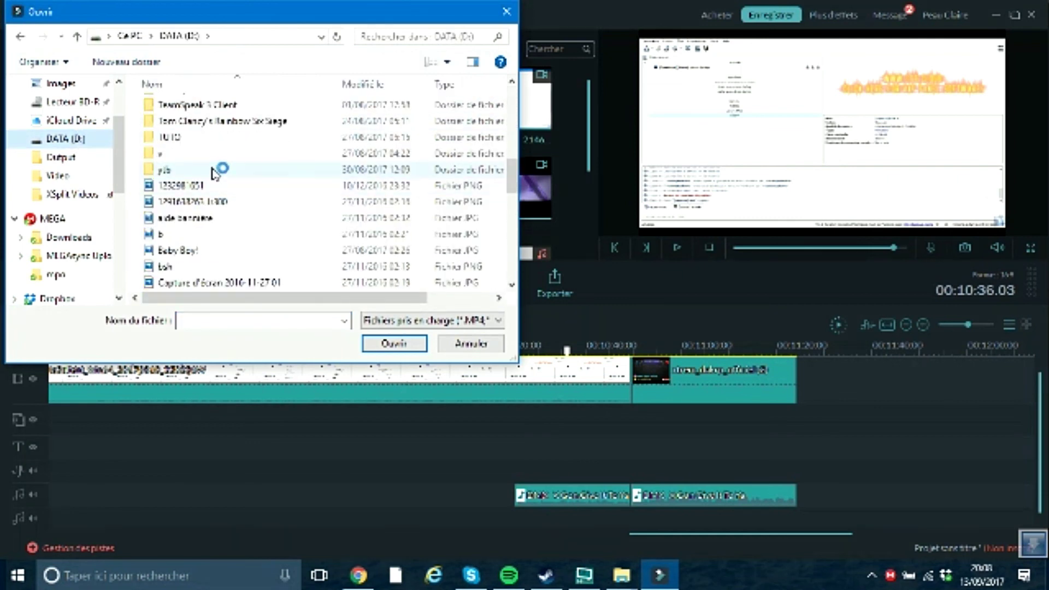
{"action": "double_click", "coordinate": [213, 171]}
{"action": "scroll", "coordinate": [348, 199], "scroll_direction": "down", "scroll_amount": 10}
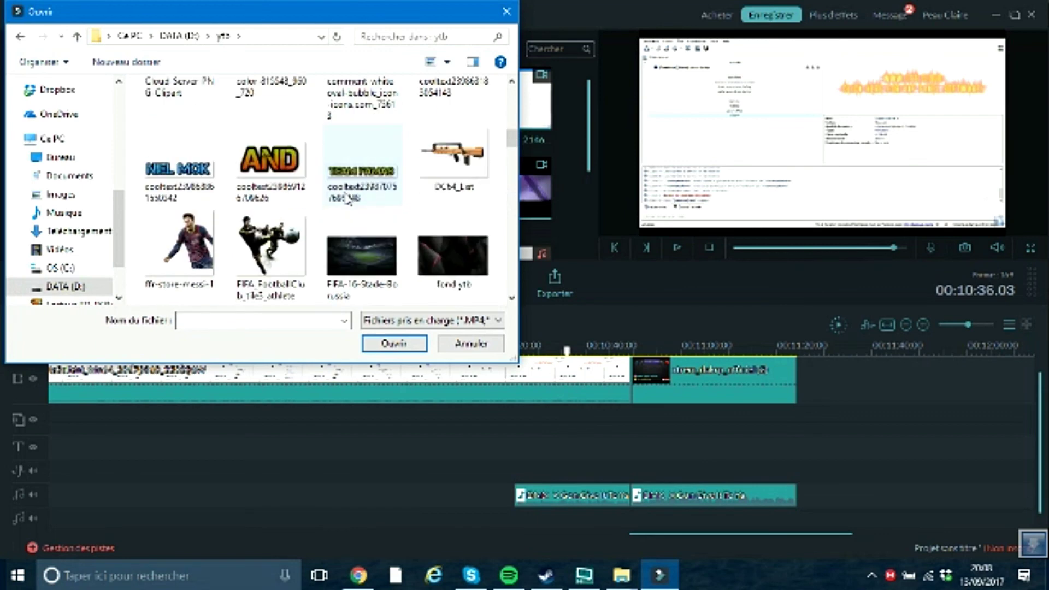
{"action": "scroll", "coordinate": [344, 199], "scroll_direction": "down", "scroll_amount": 15}
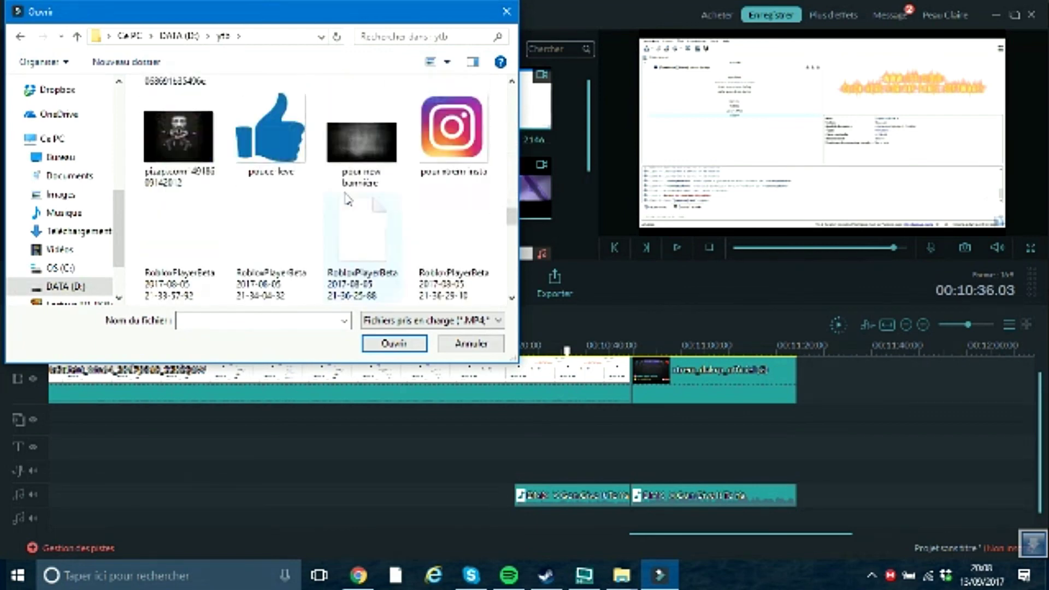
{"action": "scroll", "coordinate": [344, 198], "scroll_direction": "down", "scroll_amount": 15}
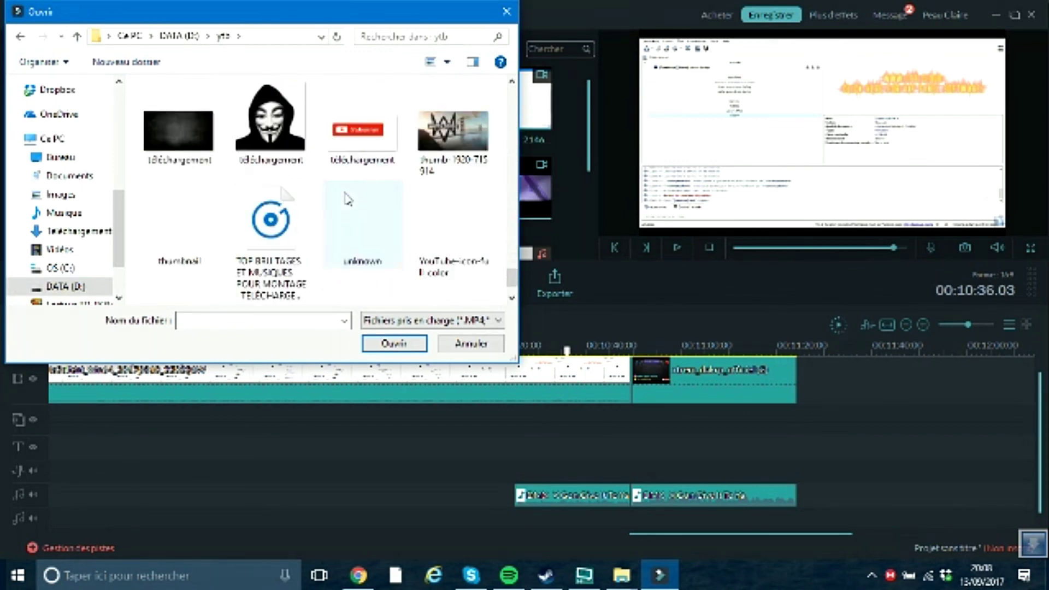
{"action": "scroll", "coordinate": [345, 196], "scroll_direction": "up", "scroll_amount": 3}
{"action": "scroll", "coordinate": [345, 196], "scroll_direction": "down", "scroll_amount": 3}
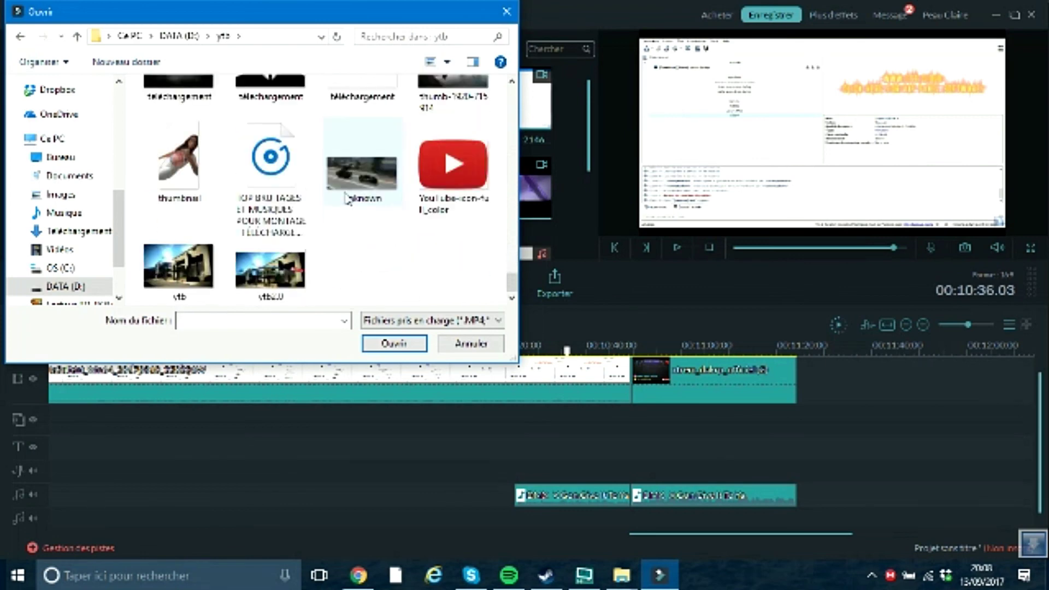
{"action": "scroll", "coordinate": [345, 196], "scroll_direction": "up", "scroll_amount": 6}
{"action": "scroll", "coordinate": [345, 199], "scroll_direction": "up", "scroll_amount": 10}
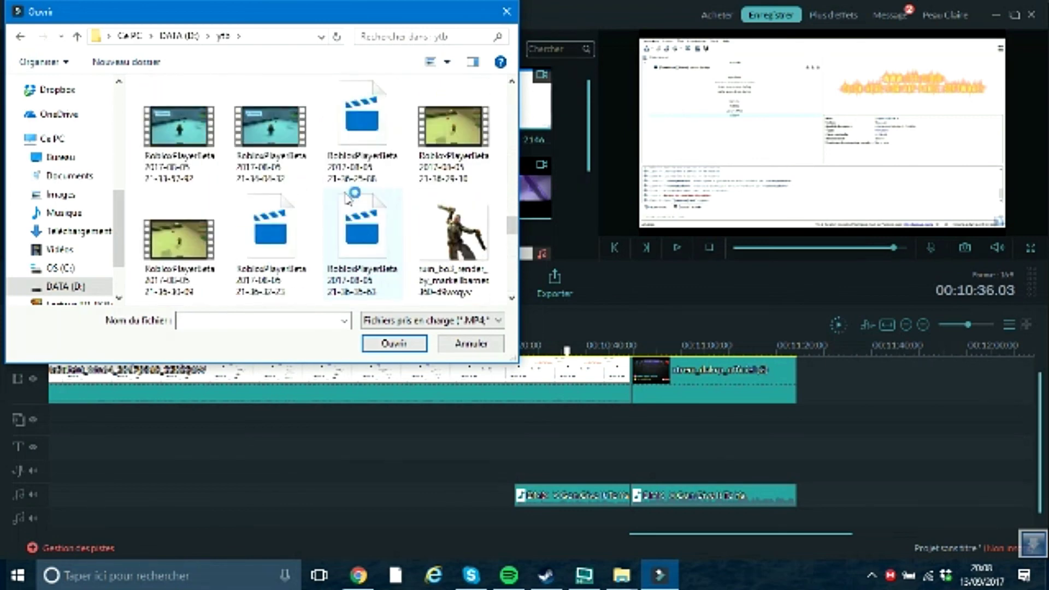
Filter to Fichiers image, select the pouce-leve image, and import it
{"action": "left_click", "coordinate": [285, 211]}
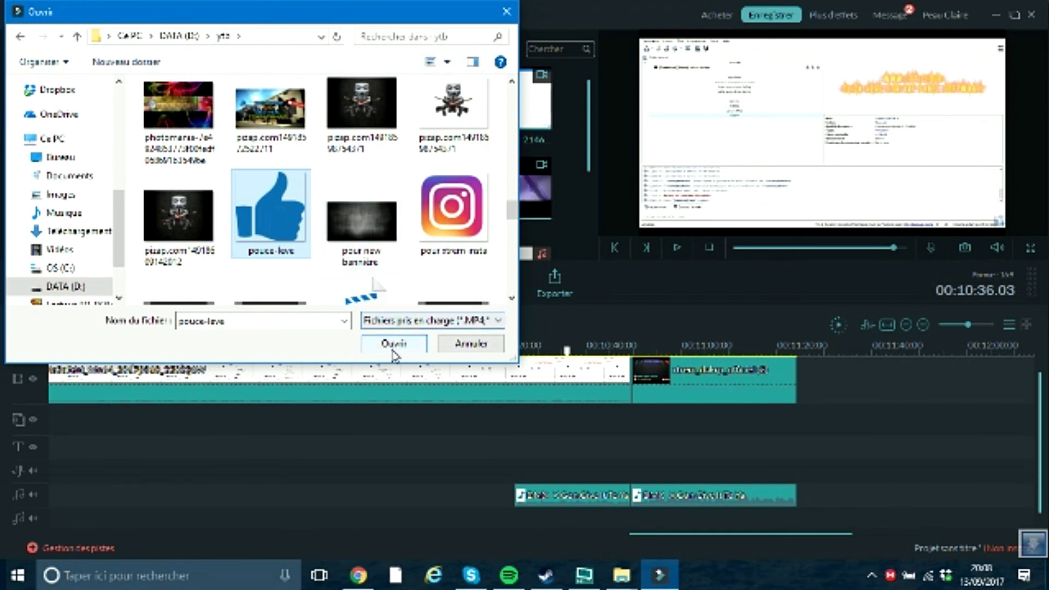
{"action": "left_click", "coordinate": [437, 321]}
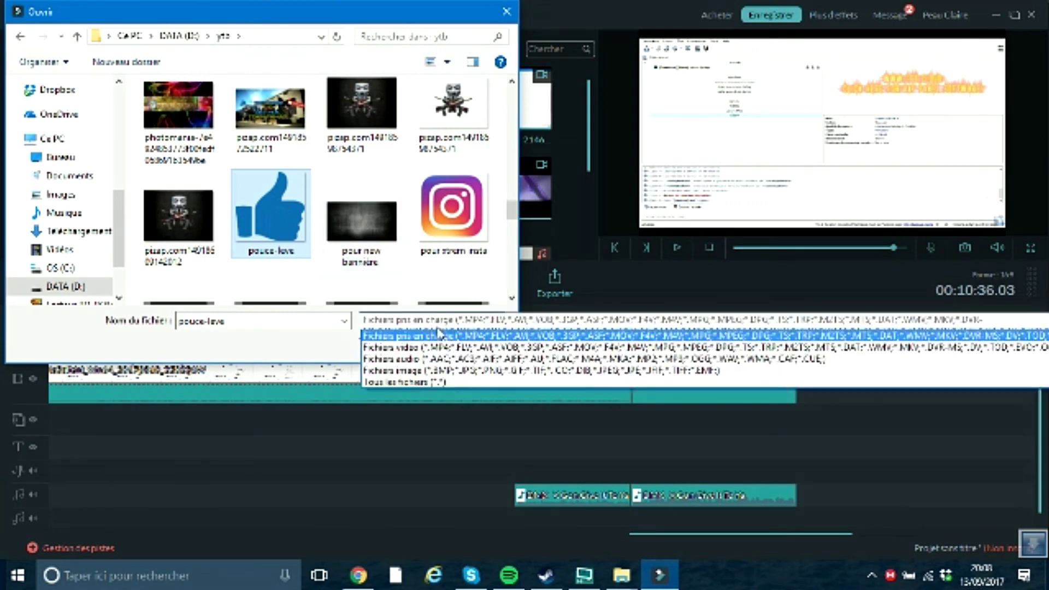
{"action": "left_click", "coordinate": [439, 371]}
{"action": "scroll", "coordinate": [431, 227], "scroll_direction": "down", "scroll_amount": 10}
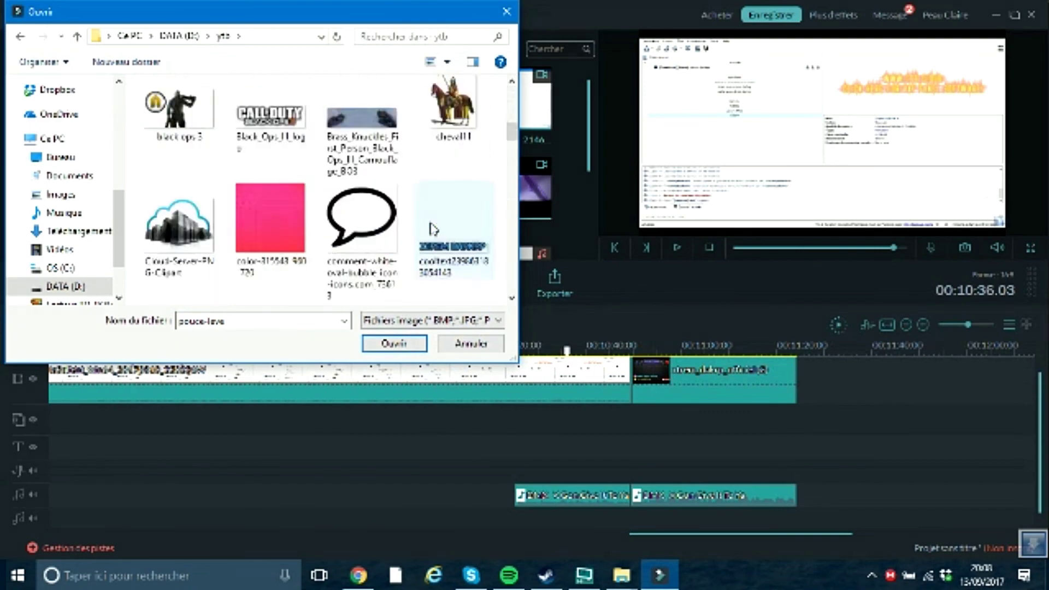
{"action": "scroll", "coordinate": [432, 227], "scroll_direction": "down", "scroll_amount": 10}
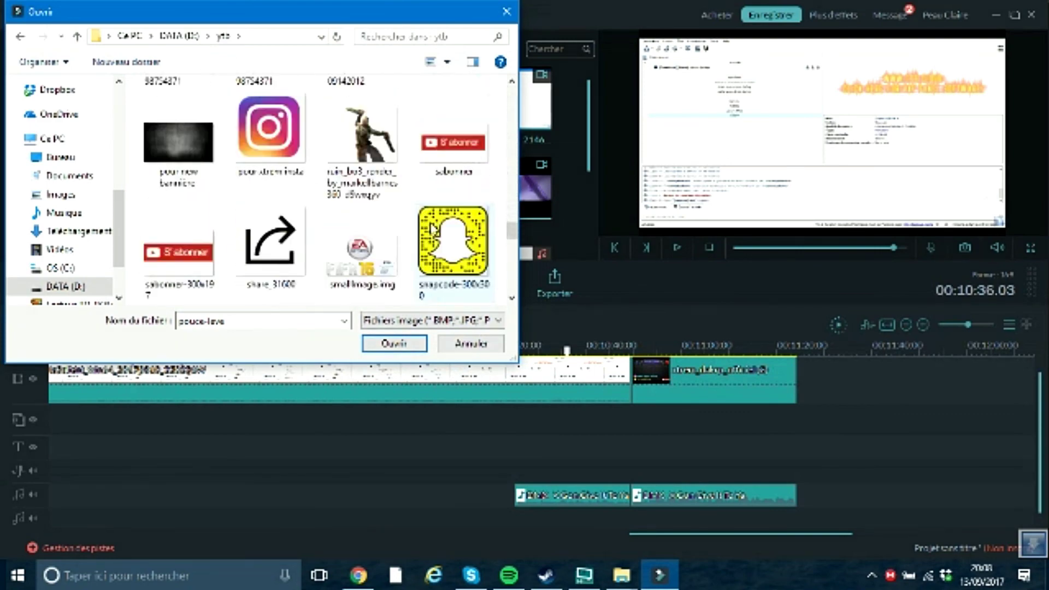
{"action": "left_click", "coordinate": [432, 227]}
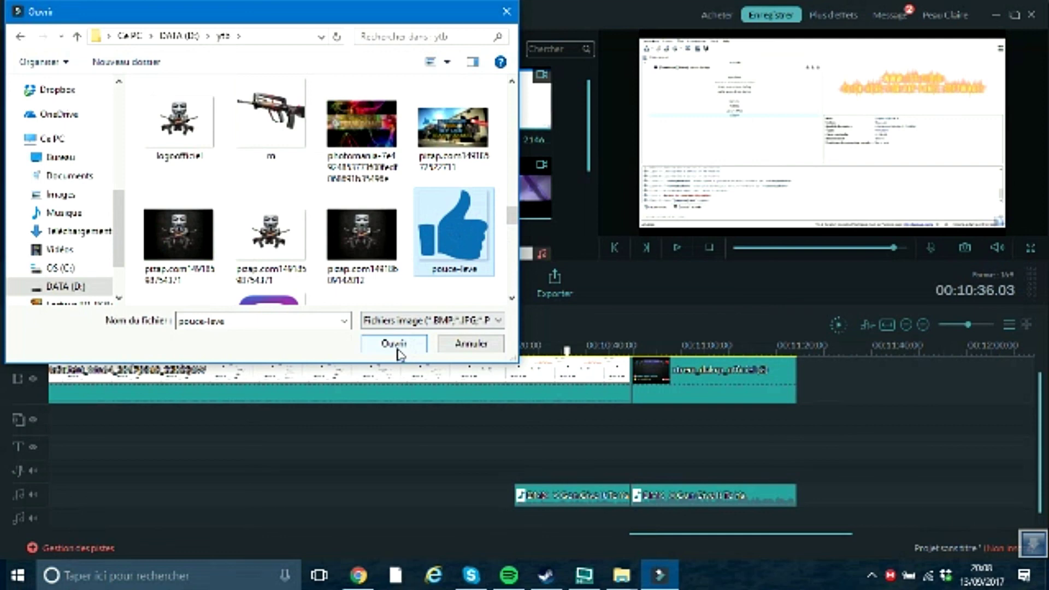
{"action": "left_click", "coordinate": [396, 349]}
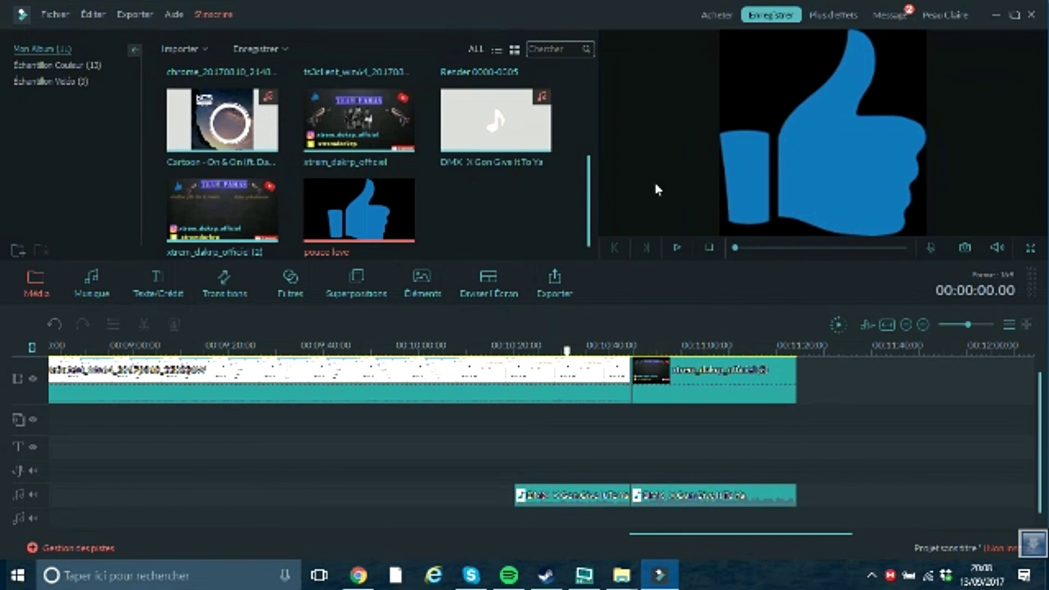
Select the screen recording clip, briefly play the preview, and preview the thumbs-up image
{"action": "left_click", "coordinate": [545, 388]}
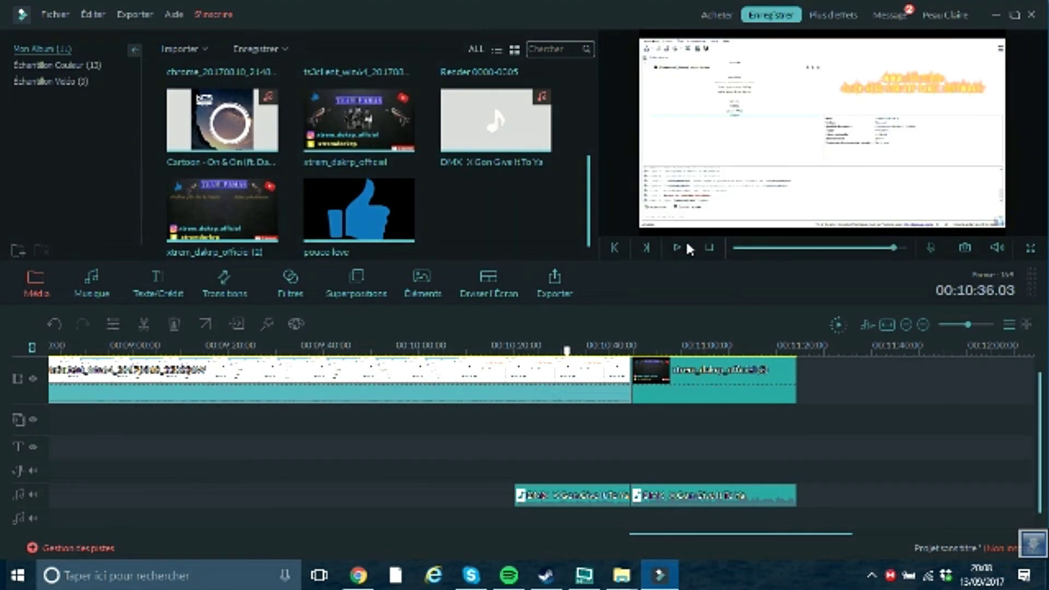
{"action": "left_click", "coordinate": [676, 247]}
{"action": "left_click", "coordinate": [677, 247]}
{"action": "left_click", "coordinate": [367, 217]}
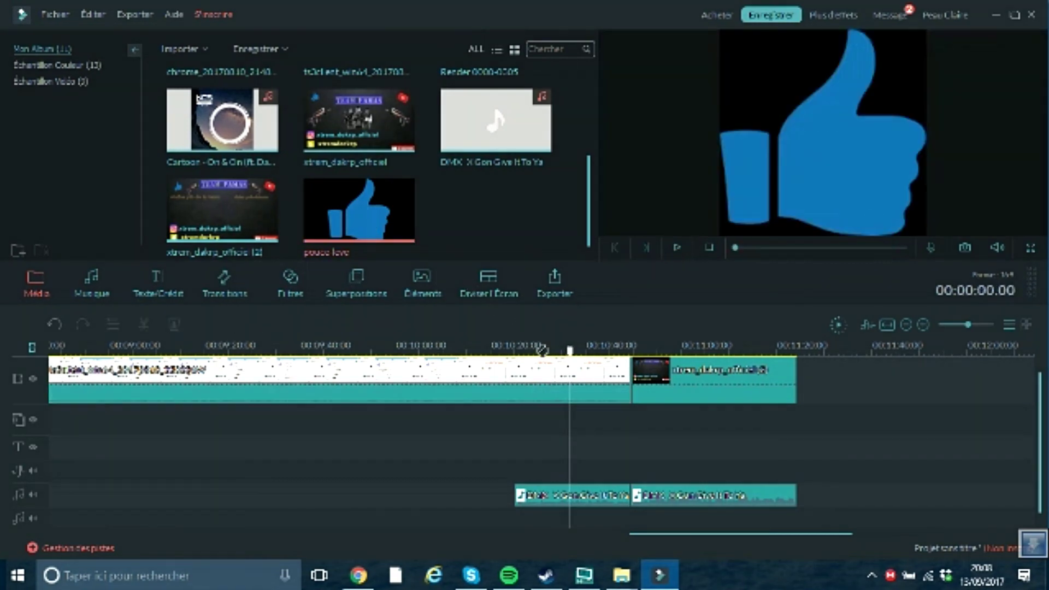
Place the thumbs-up image on the overlay track at 10:33, shrink it, and position it below the orange title
{"action": "mouse_move", "coordinate": [541, 349]}
{"action": "left_mouse_down"}
{"action": "mouse_move", "coordinate": [569, 415]}
{"action": "mouse_move", "coordinate": [555, 473]}
{"action": "mouse_move", "coordinate": [557, 431]}
{"action": "left_mouse_up"}
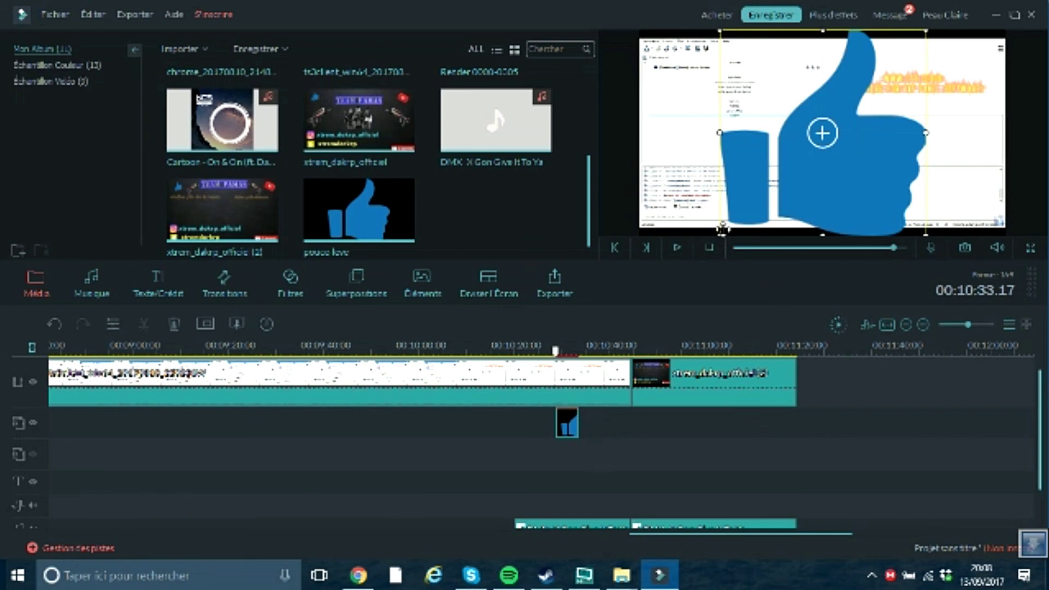
{"action": "left_click_drag", "start_coordinate": [720, 236], "coordinate": [846, 123]}
{"action": "left_click_drag", "start_coordinate": [903, 85], "coordinate": [861, 136]}
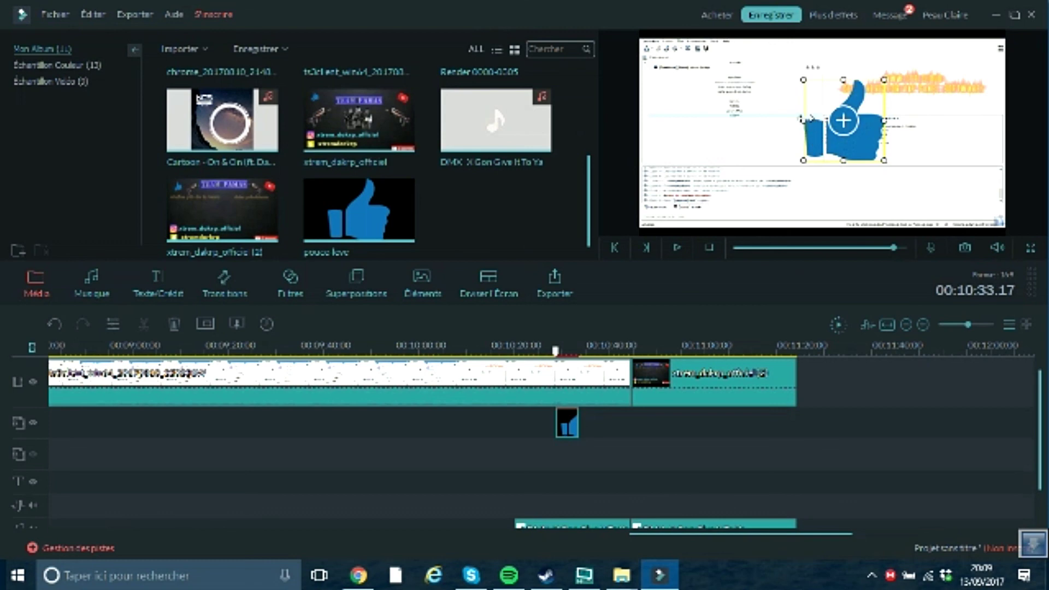
{"action": "left_click_drag", "start_coordinate": [841, 115], "coordinate": [819, 125]}
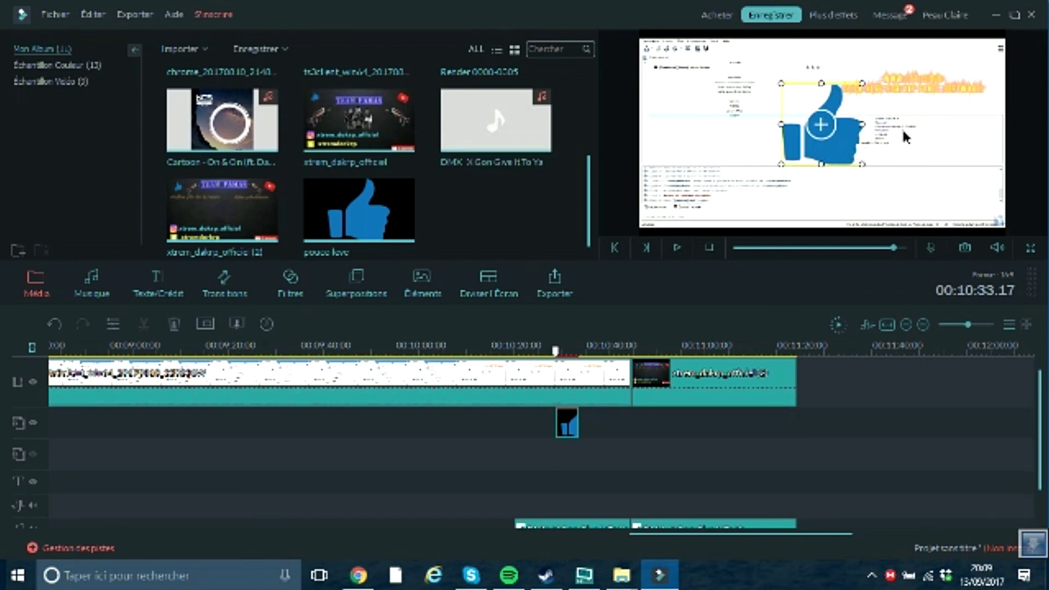
{"action": "left_click", "coordinate": [662, 459]}
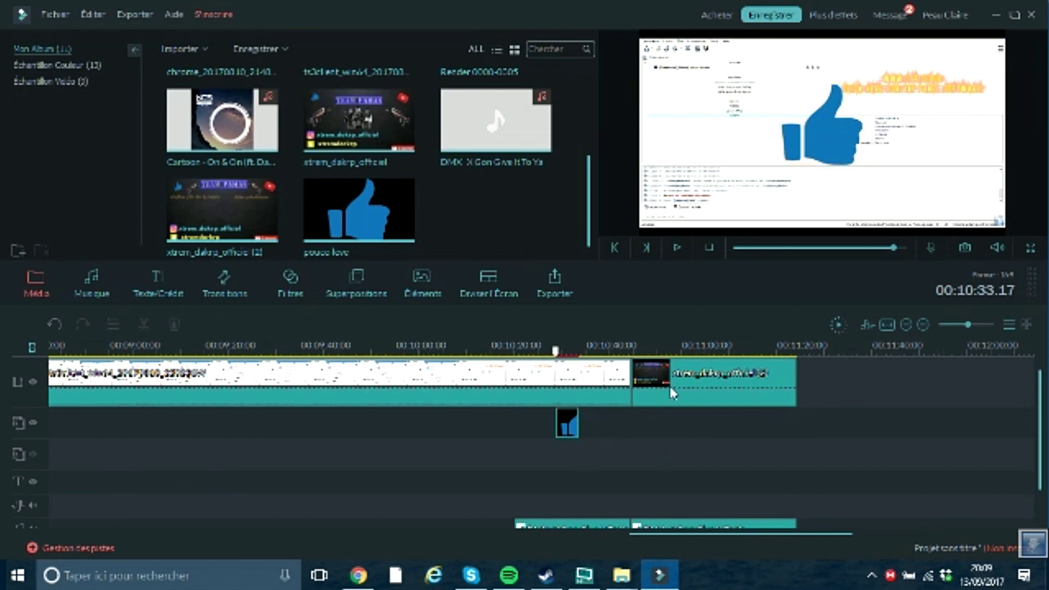
{"action": "scroll", "coordinate": [672, 392], "scroll_direction": "down", "scroll_amount": 1}
{"action": "scroll", "coordinate": [674, 389], "scroll_direction": "up", "scroll_amount": 1}
Drag Video Game Jump from Musique > Effet Sonore onto the timeline near the thumbs-up clip
{"action": "left_click", "coordinate": [90, 288]}
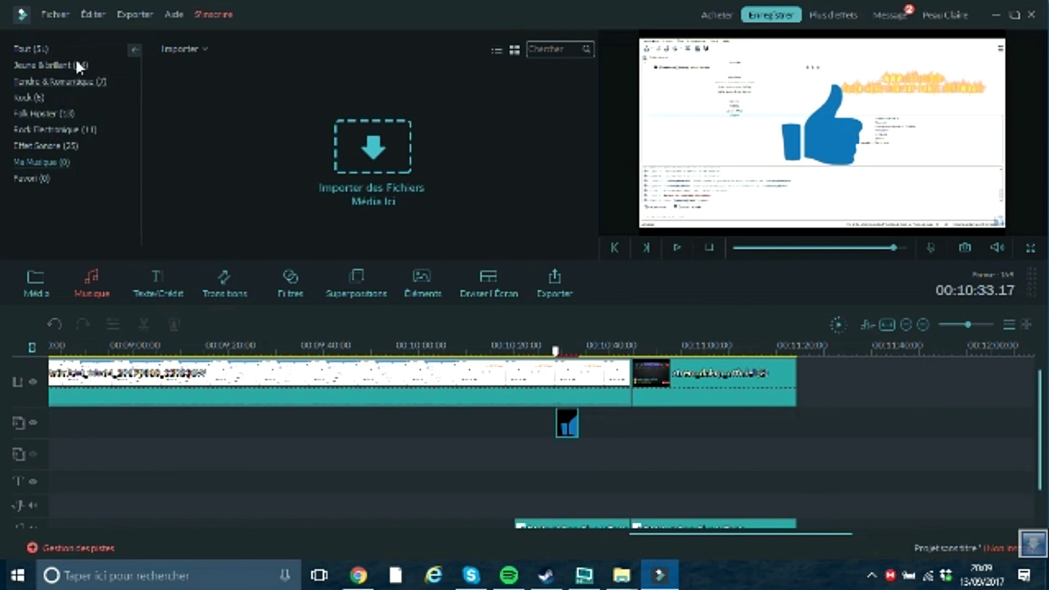
{"action": "left_click", "coordinate": [39, 49]}
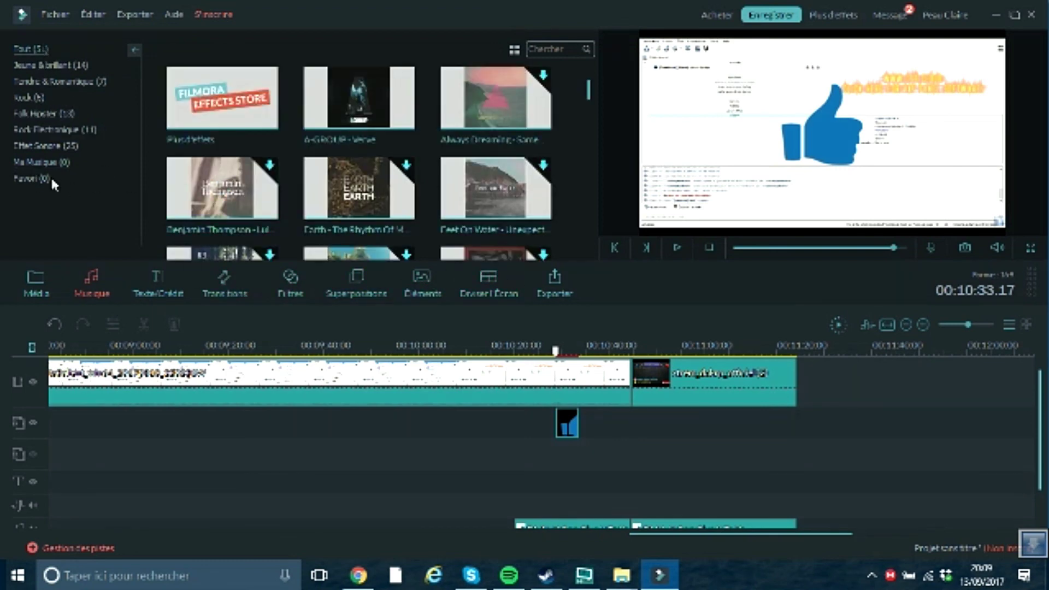
{"action": "left_click", "coordinate": [38, 146]}
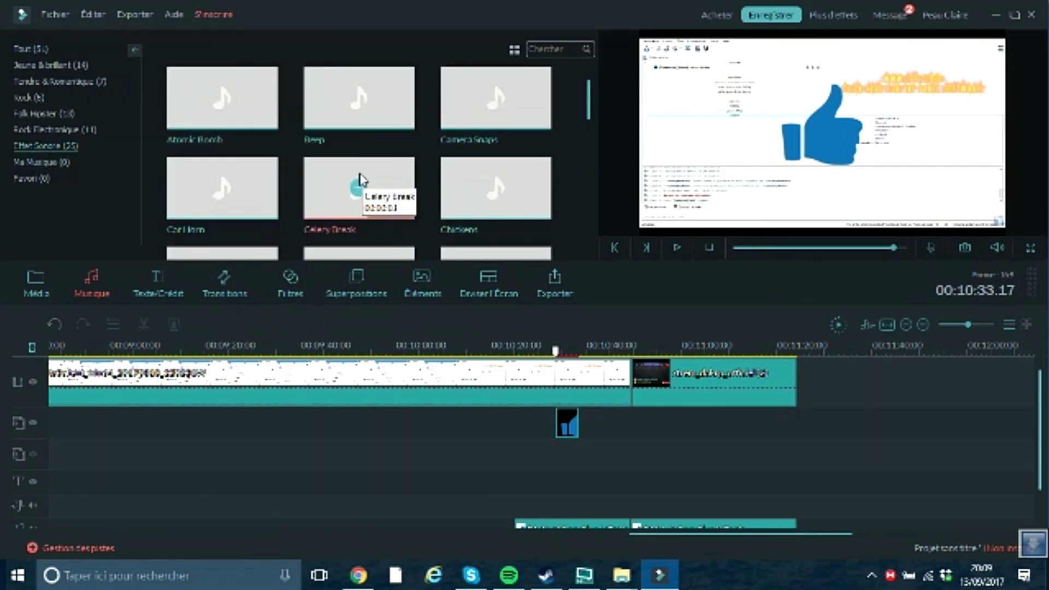
{"action": "scroll", "coordinate": [255, 138], "scroll_direction": "down", "scroll_amount": 1}
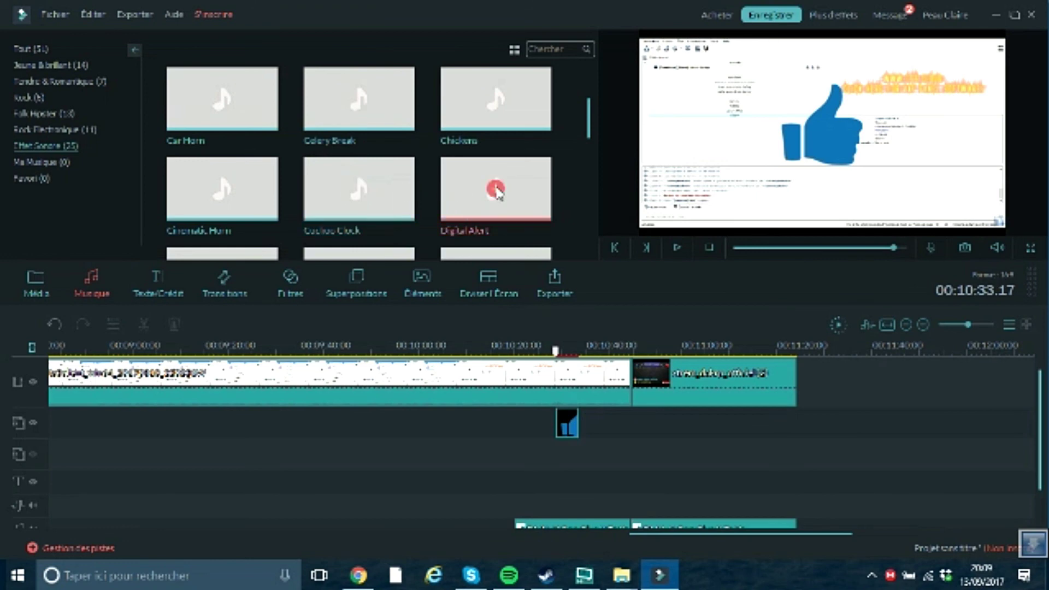
{"action": "scroll", "coordinate": [327, 208], "scroll_direction": "down", "scroll_amount": 5}
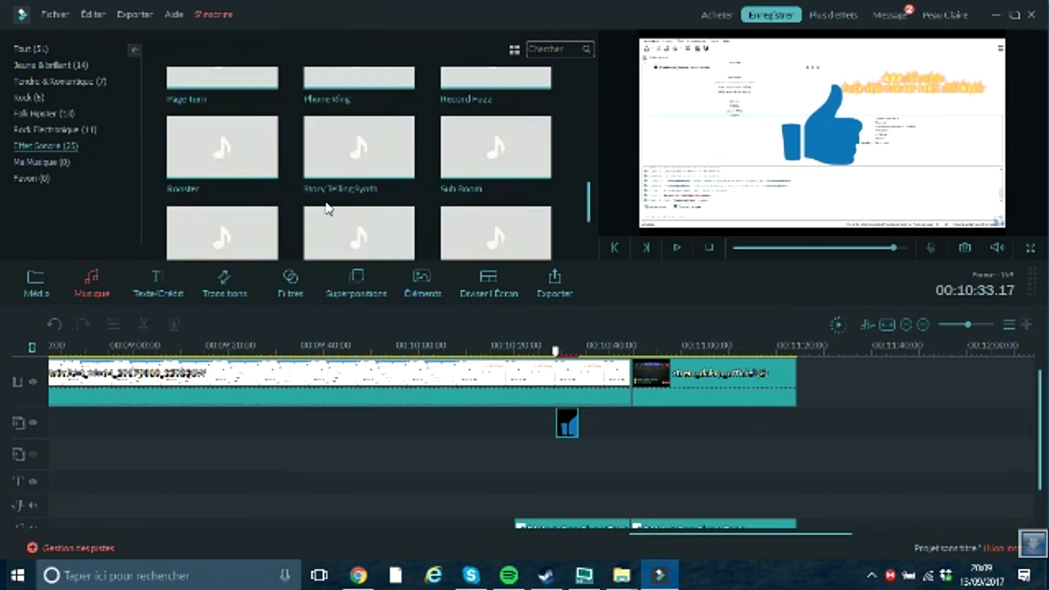
{"action": "scroll", "coordinate": [327, 208], "scroll_direction": "down", "scroll_amount": 3}
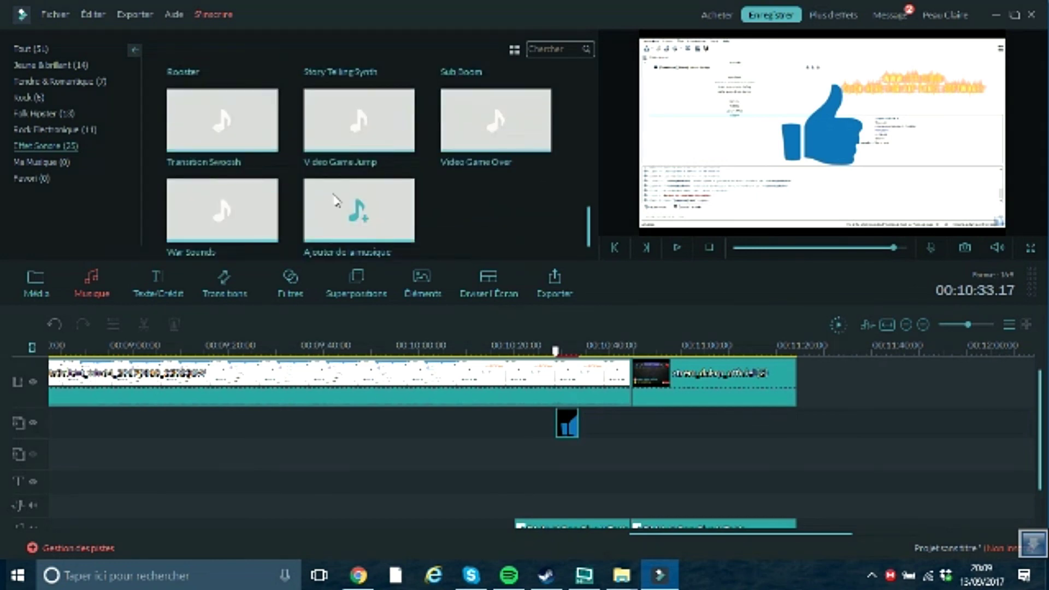
{"action": "left_click_drag", "start_coordinate": [373, 145], "coordinate": [563, 449]}
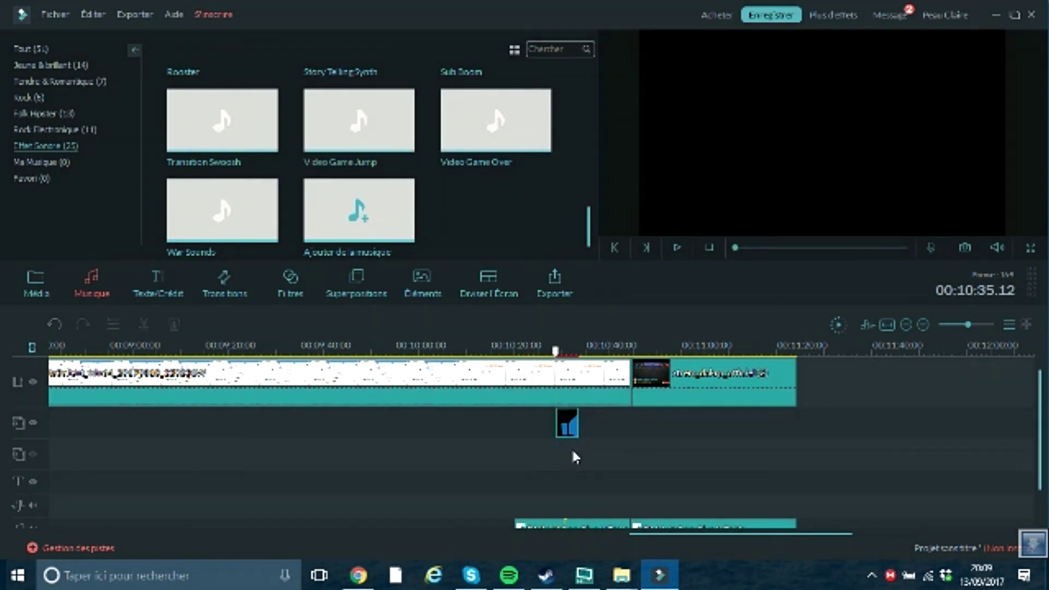
Slide the first short audio clip earlier in the timeline
{"action": "scroll", "coordinate": [597, 450], "scroll_direction": "down", "scroll_amount": 2}
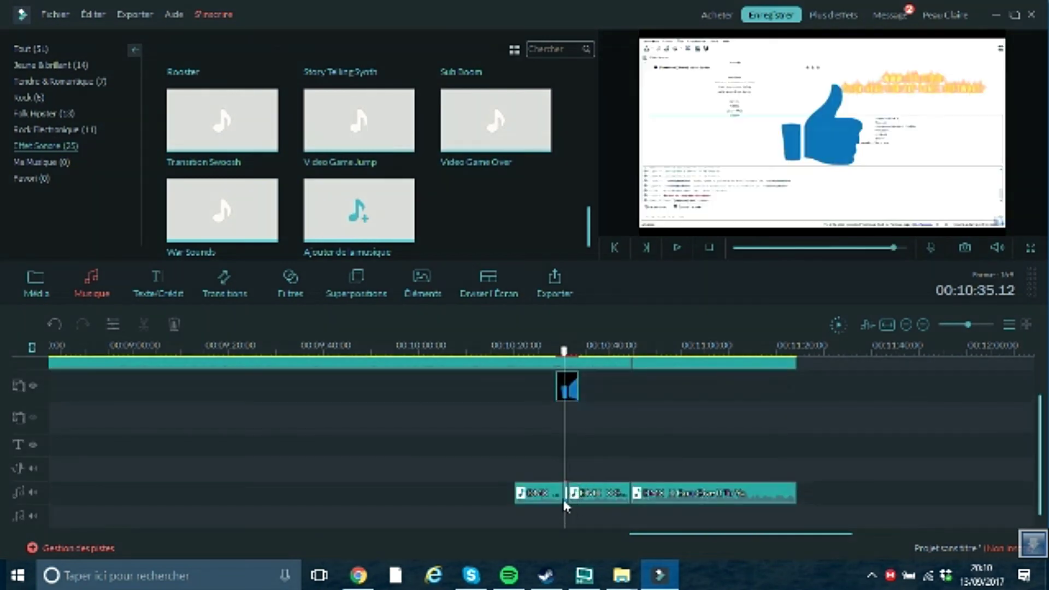
{"action": "left_click", "coordinate": [566, 500]}
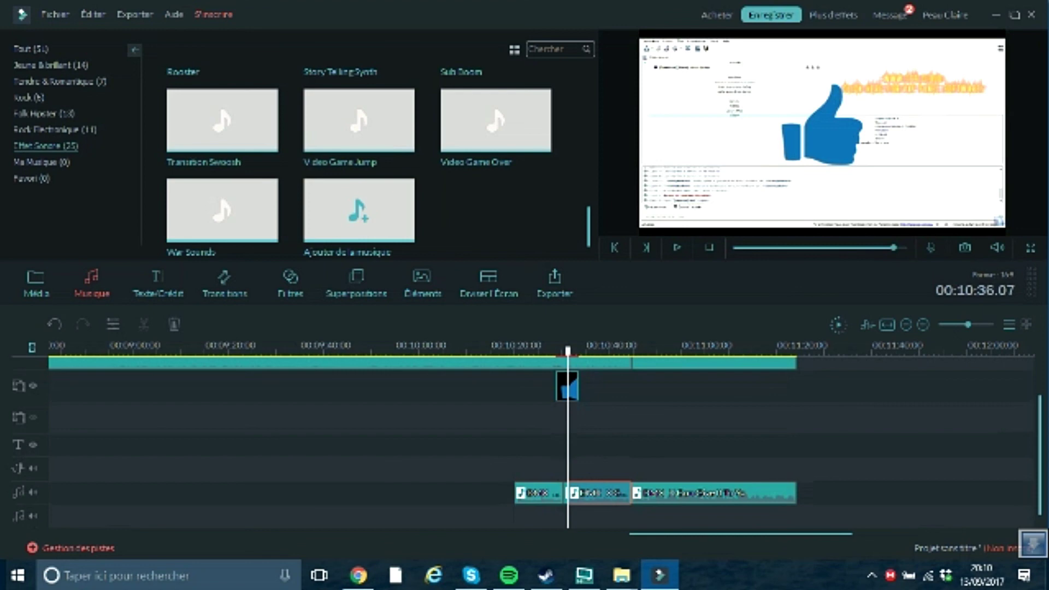
{"action": "left_click", "coordinate": [563, 498]}
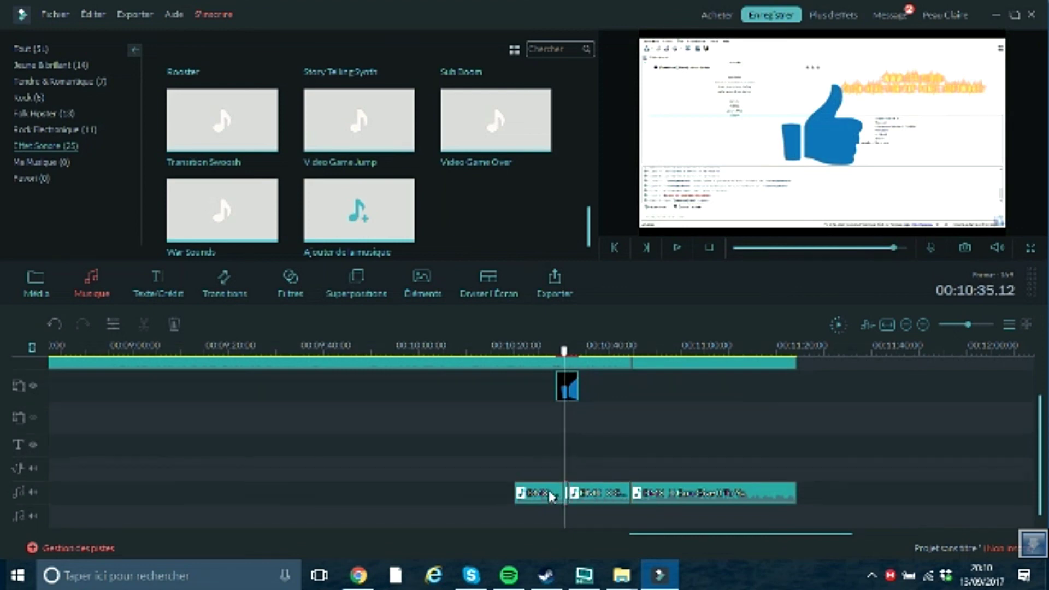
{"action": "left_click_drag", "start_coordinate": [549, 497], "coordinate": [500, 497]}
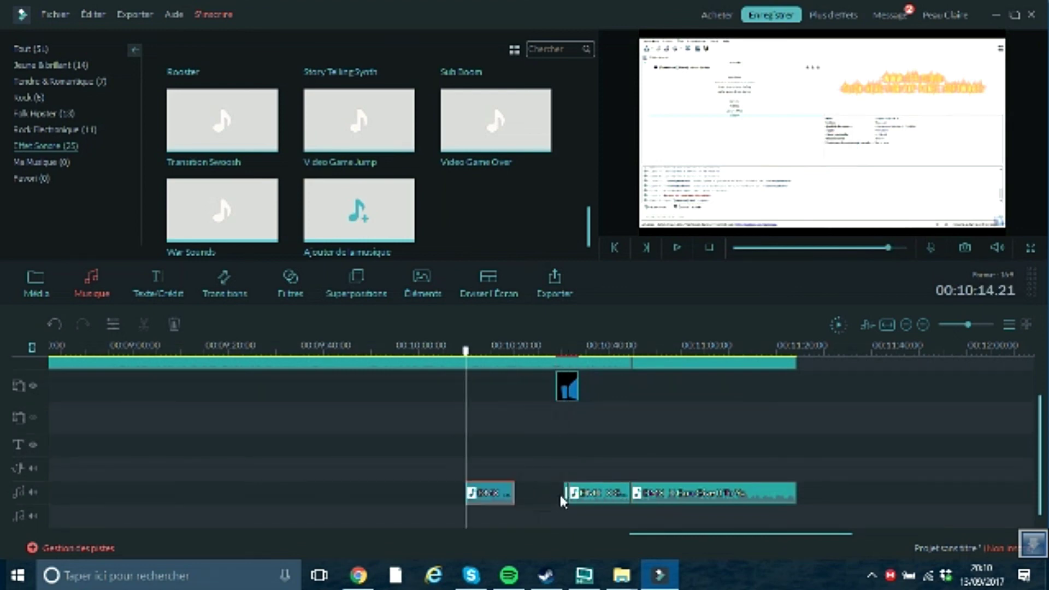
{"action": "left_click", "coordinate": [564, 497]}
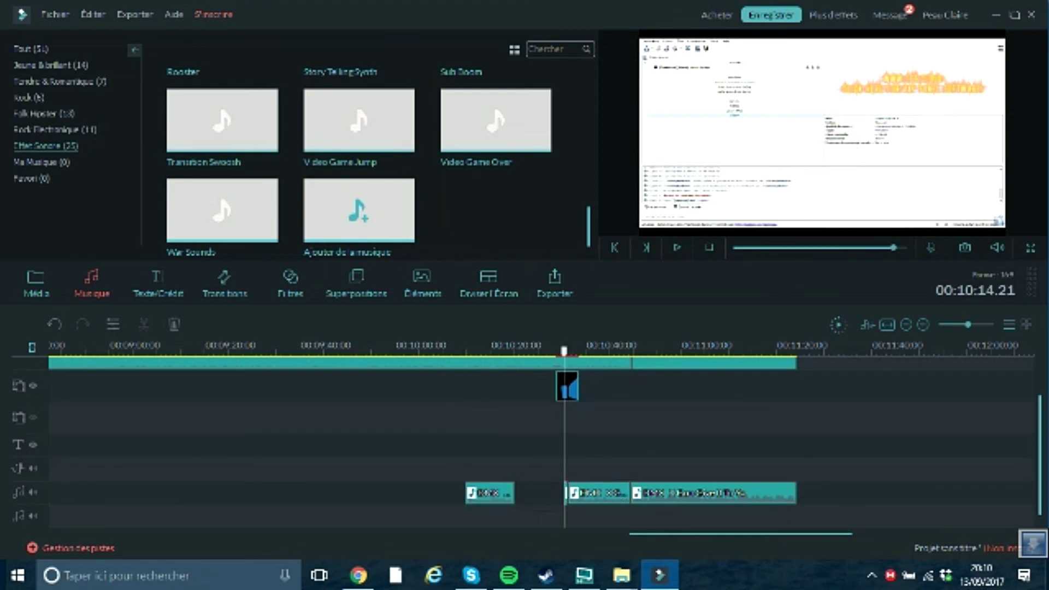
Trim the second audio clip to start with the thumbs-up at 00:10:35, then play to check
{"action": "left_click_drag", "start_coordinate": [562, 494], "coordinate": [552, 493]}
{"action": "left_click", "coordinate": [552, 493]}
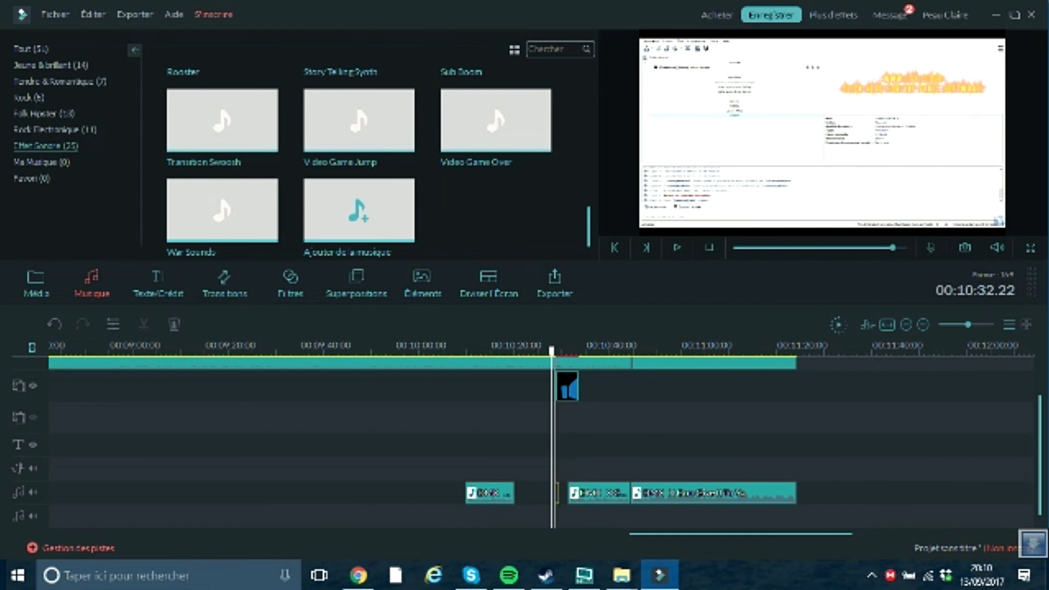
{"action": "left_click", "coordinate": [564, 484]}
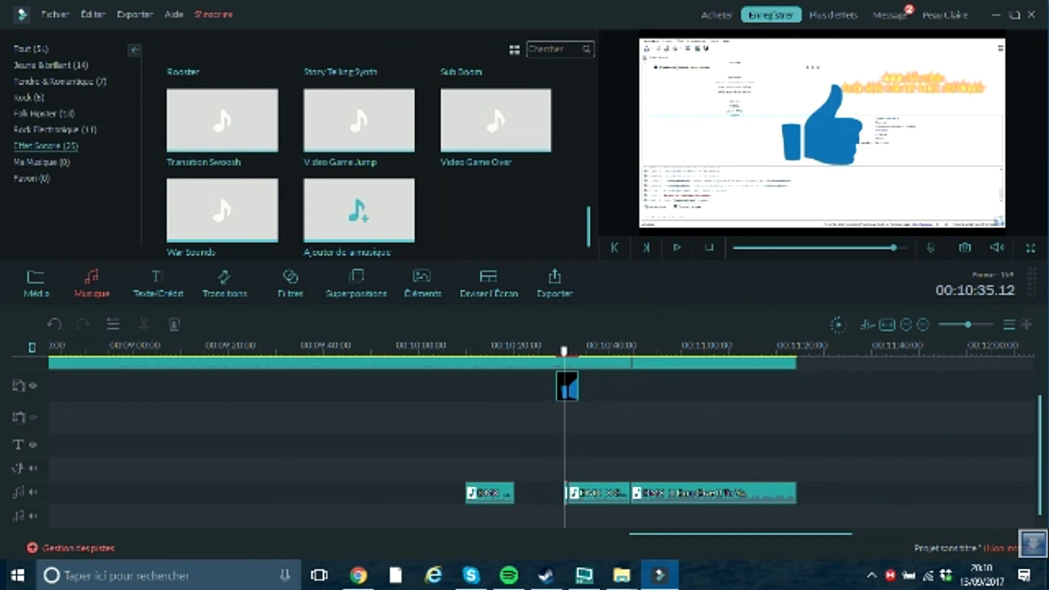
{"action": "key", "text": "space"}
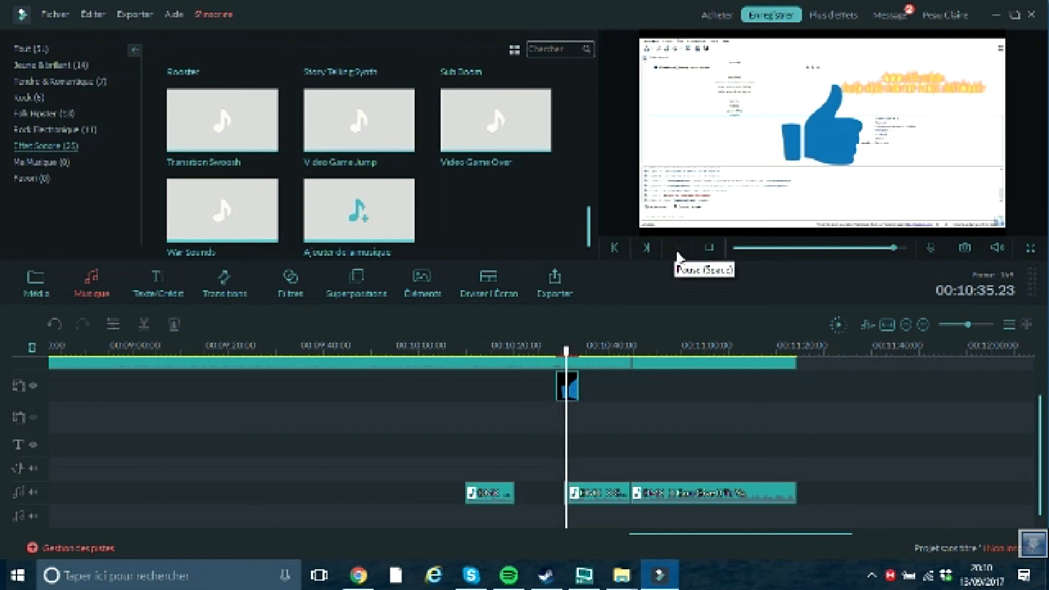
{"action": "left_click", "coordinate": [677, 253]}
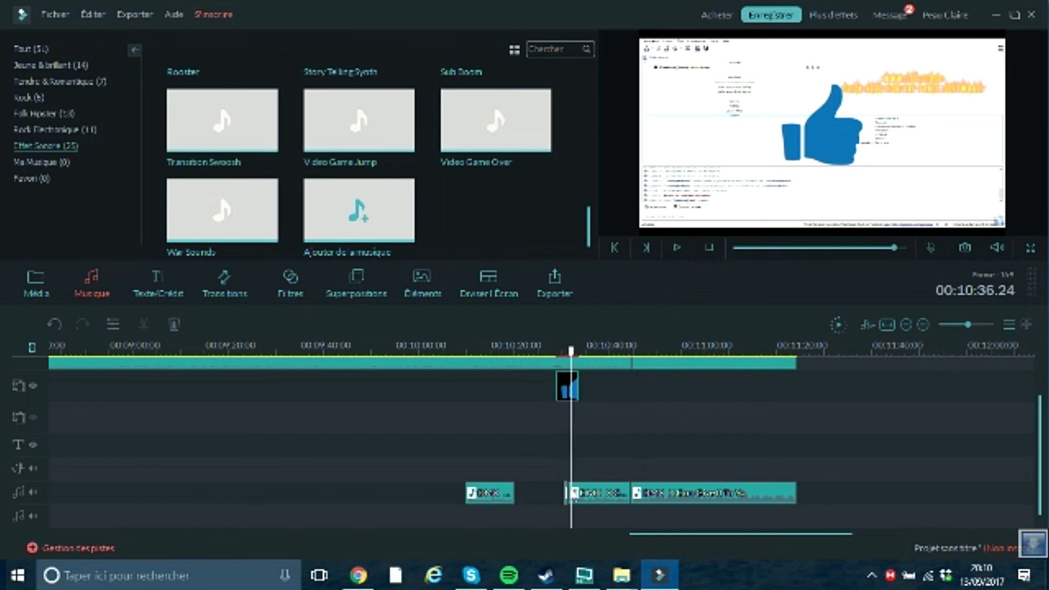
Set the sound-effect clip's Vitesse to 0.5 via Modifier and play it back
{"action": "right_click", "coordinate": [569, 498]}
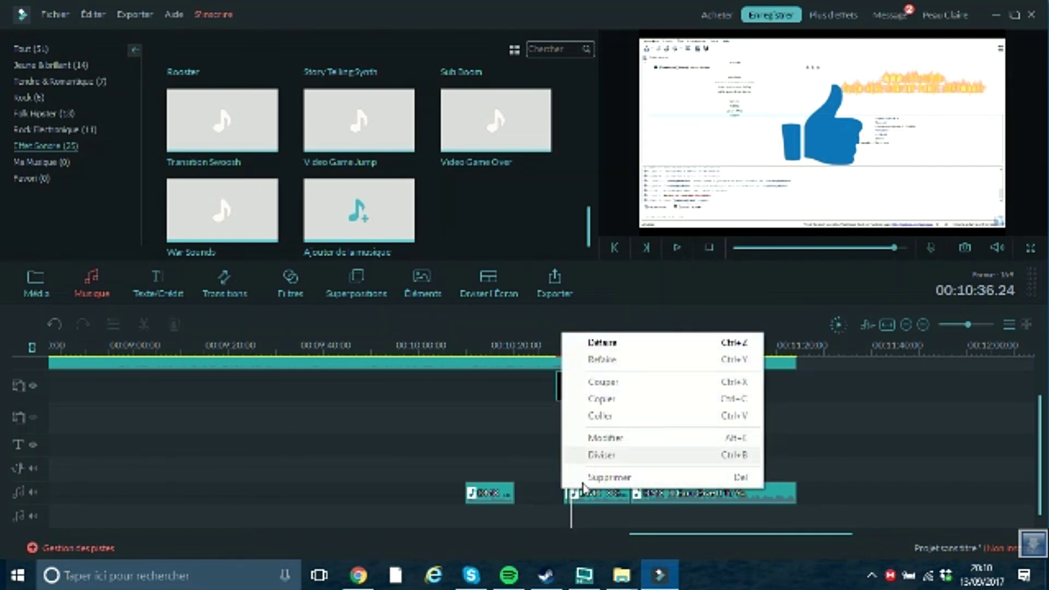
{"action": "left_click", "coordinate": [566, 498]}
{"action": "right_click", "coordinate": [567, 500]}
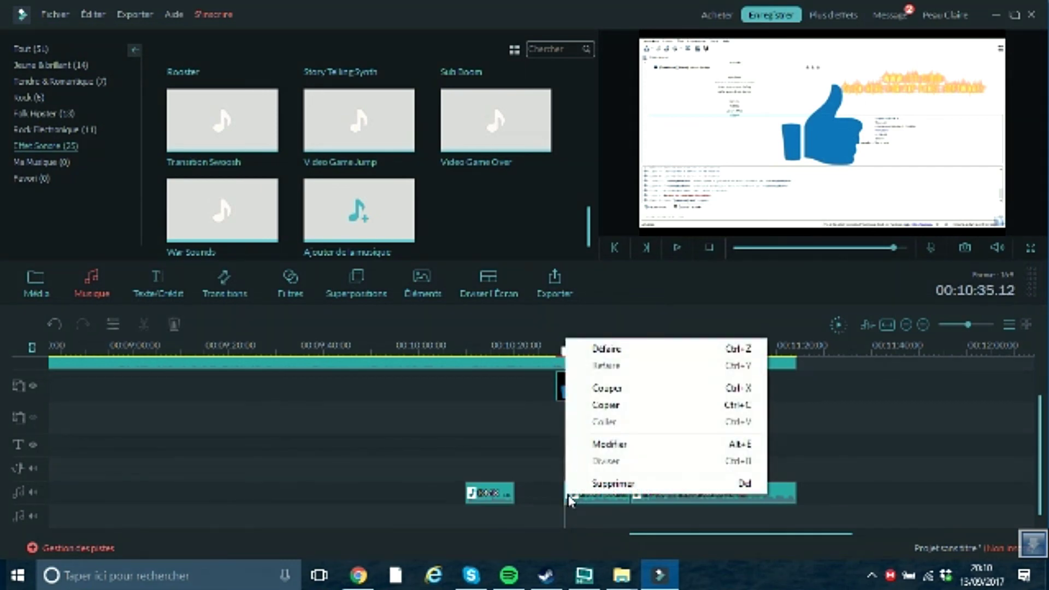
{"action": "left_click", "coordinate": [611, 445]}
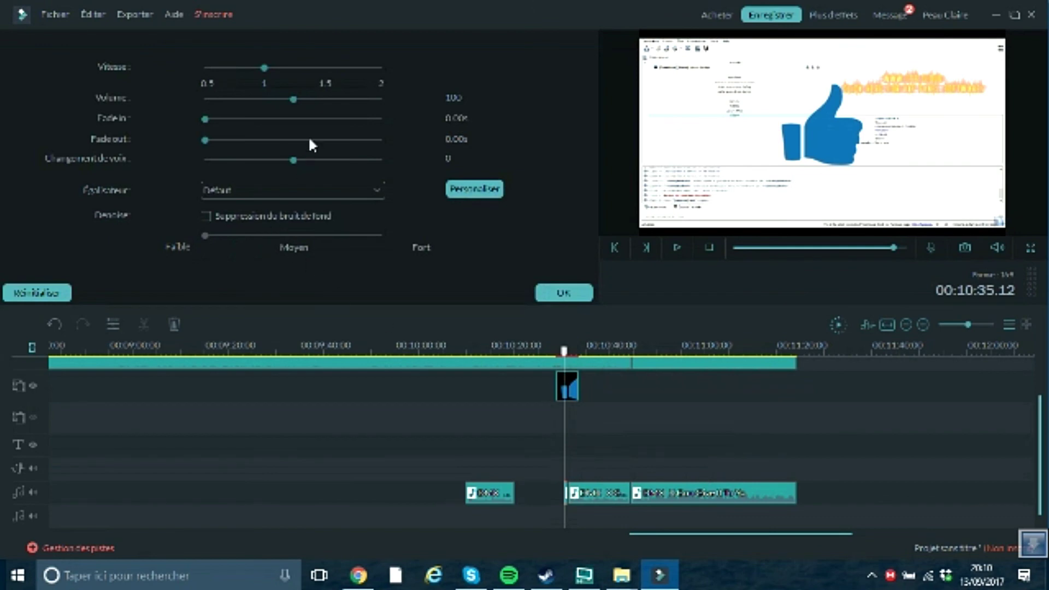
{"action": "left_click_drag", "start_coordinate": [260, 66], "coordinate": [224, 66]}
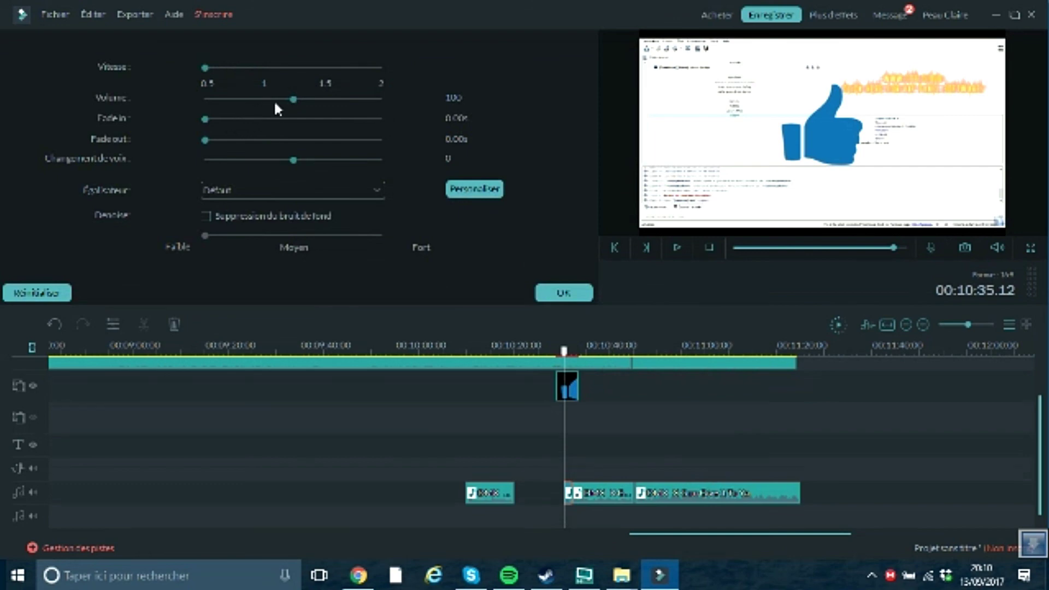
{"action": "left_click", "coordinate": [555, 293]}
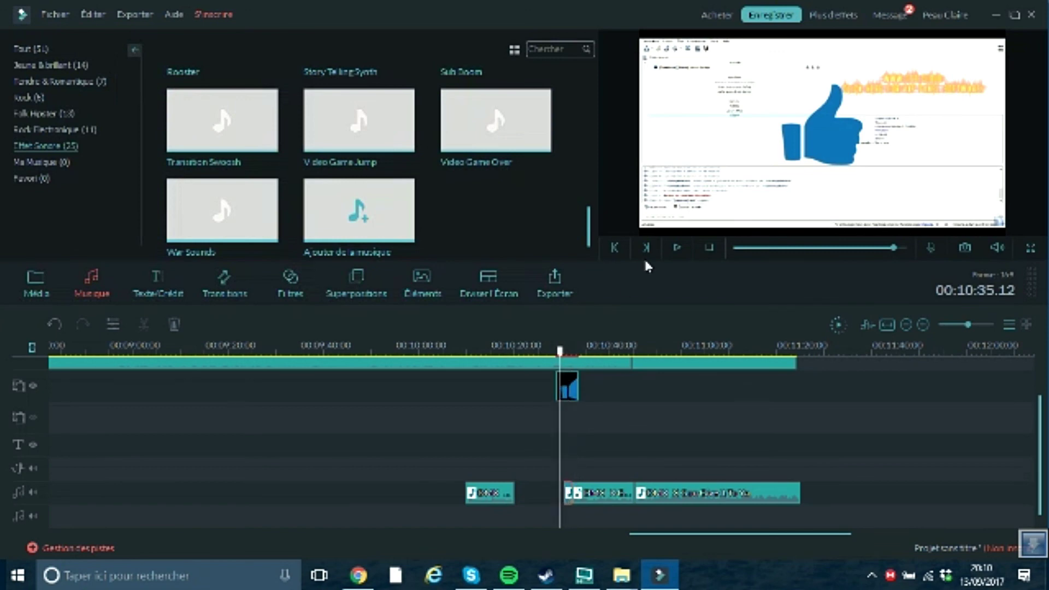
{"action": "left_click", "coordinate": [676, 248]}
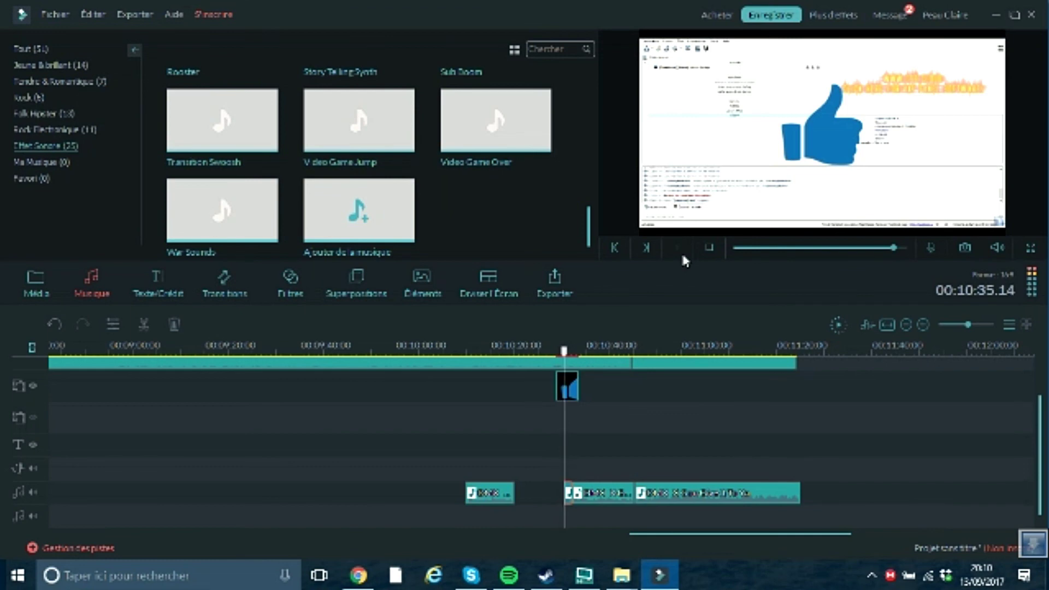
{"action": "left_click", "coordinate": [675, 248]}
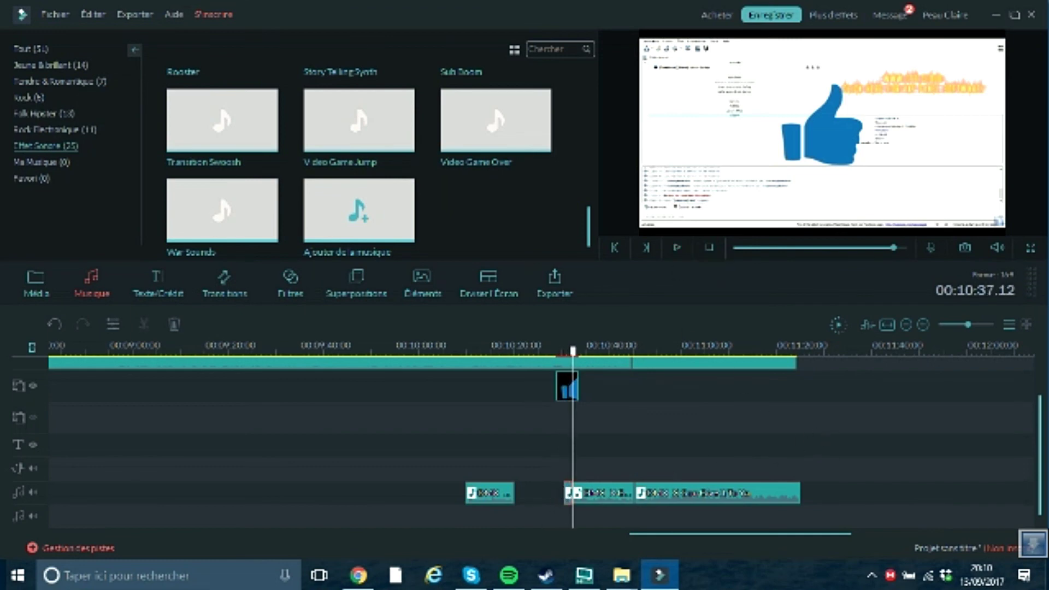
Lower the sound-effect clip's volume to 19 via Modifier and play it back
{"action": "right_click", "coordinate": [568, 494]}
{"action": "left_click", "coordinate": [612, 436]}
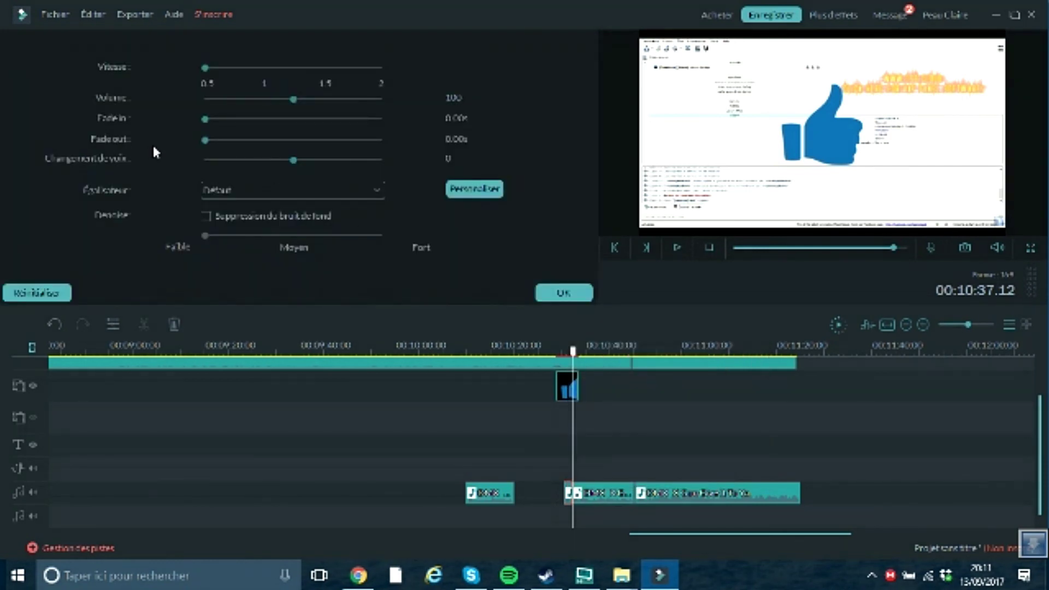
{"action": "left_click_drag", "start_coordinate": [255, 104], "coordinate": [221, 101]}
{"action": "left_click", "coordinate": [563, 293]}
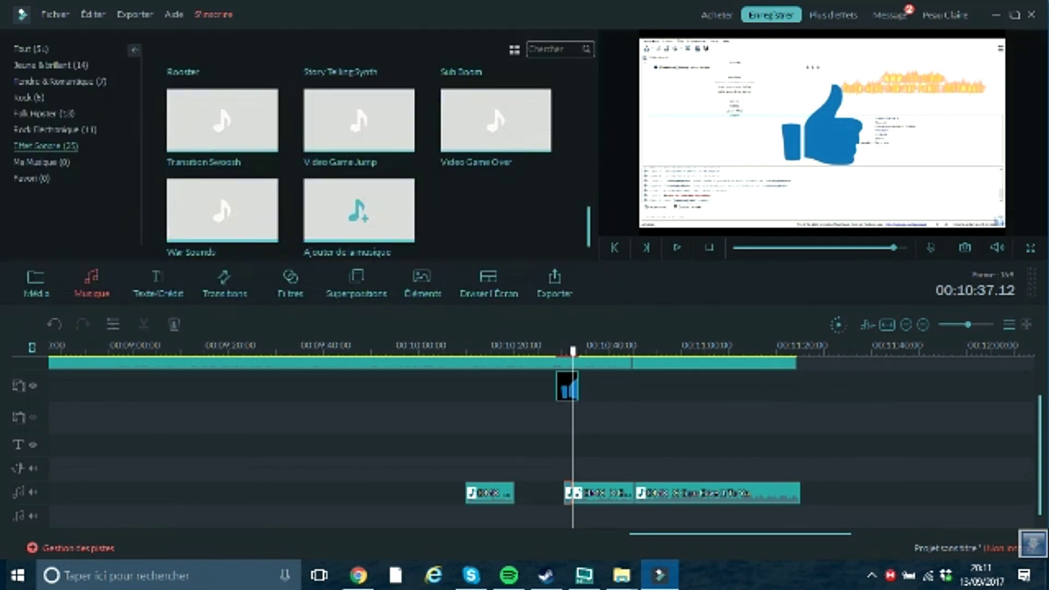
{"action": "left_click_drag", "start_coordinate": [573, 351], "coordinate": [566, 351]}
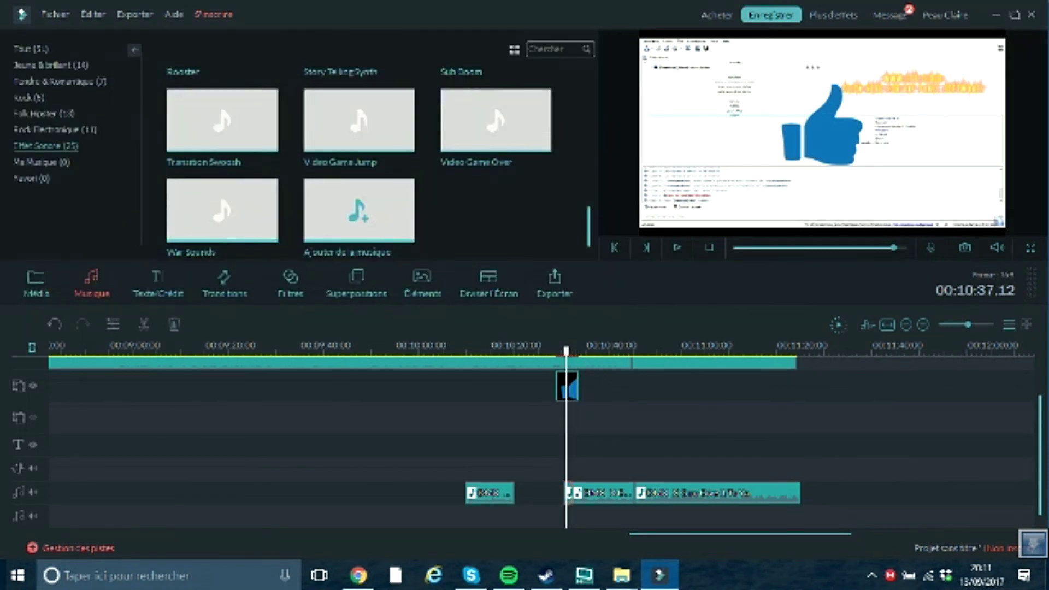
{"action": "left_click", "coordinate": [676, 247]}
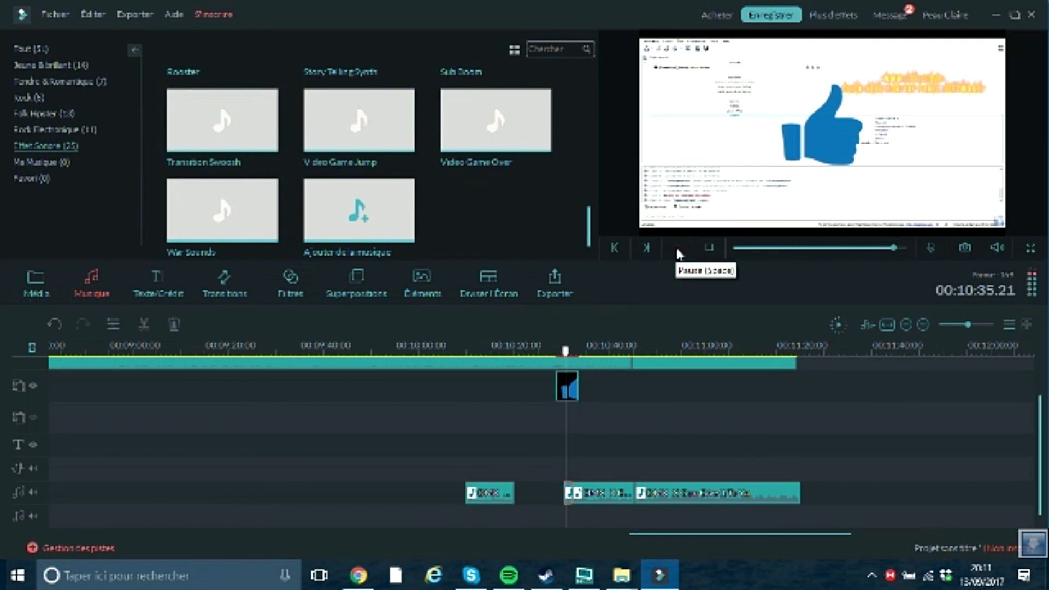
{"action": "left_click", "coordinate": [677, 248]}
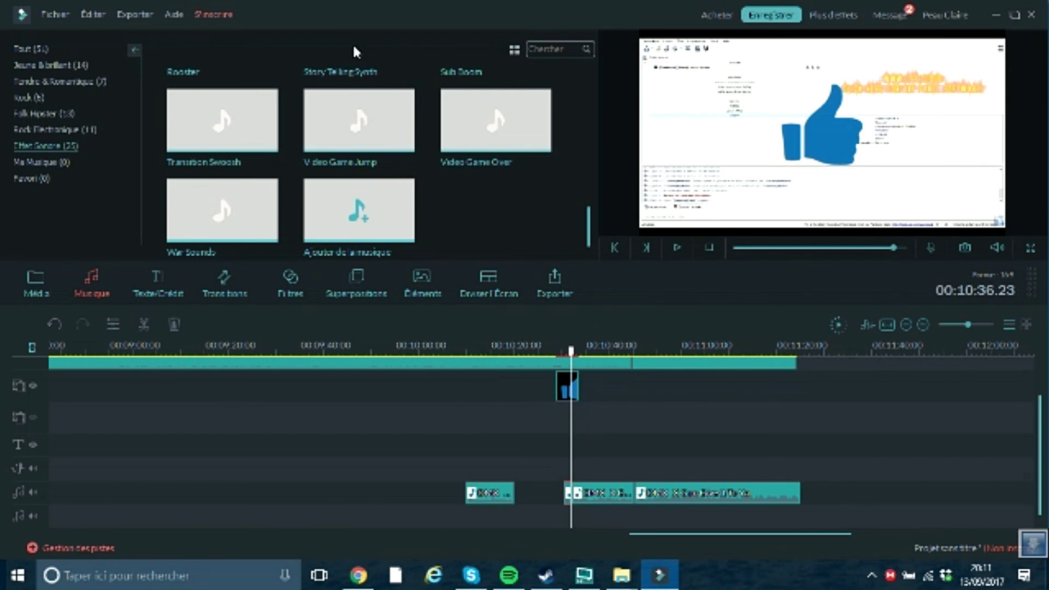
Browse the Romantic, Rock and Folk Hipster categories, then show Média with the playhead at 00:10:33.09
{"action": "left_click", "coordinate": [39, 80]}
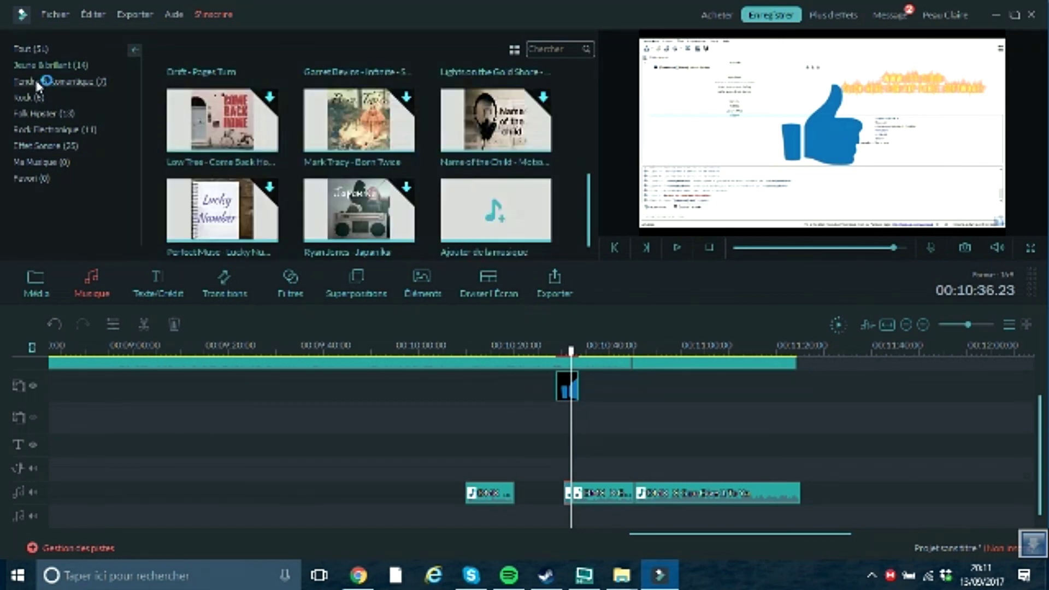
{"action": "left_click", "coordinate": [45, 97]}
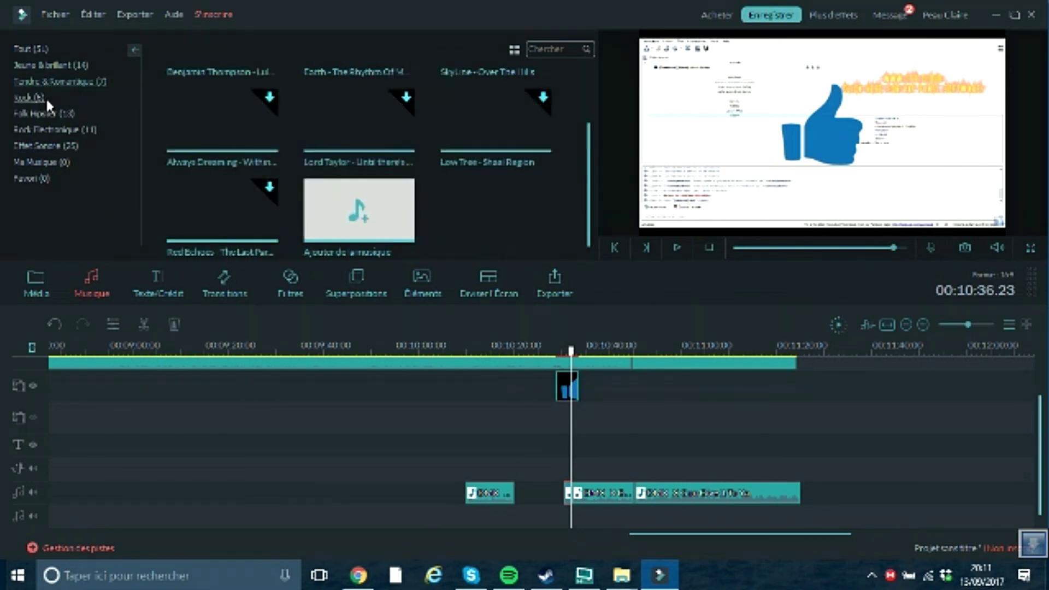
{"action": "left_click", "coordinate": [46, 116]}
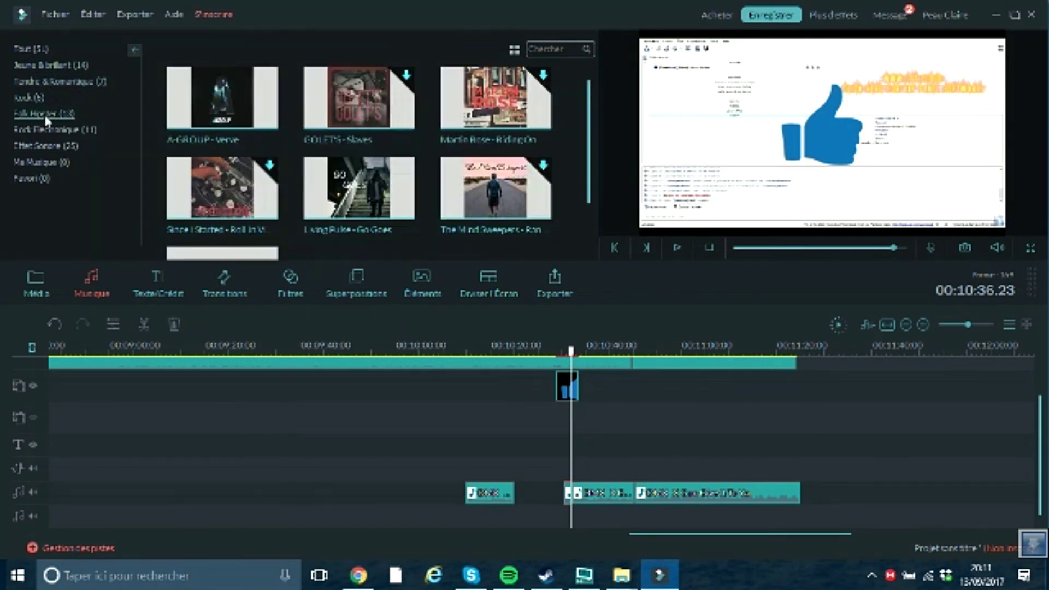
{"action": "left_click", "coordinate": [66, 17]}
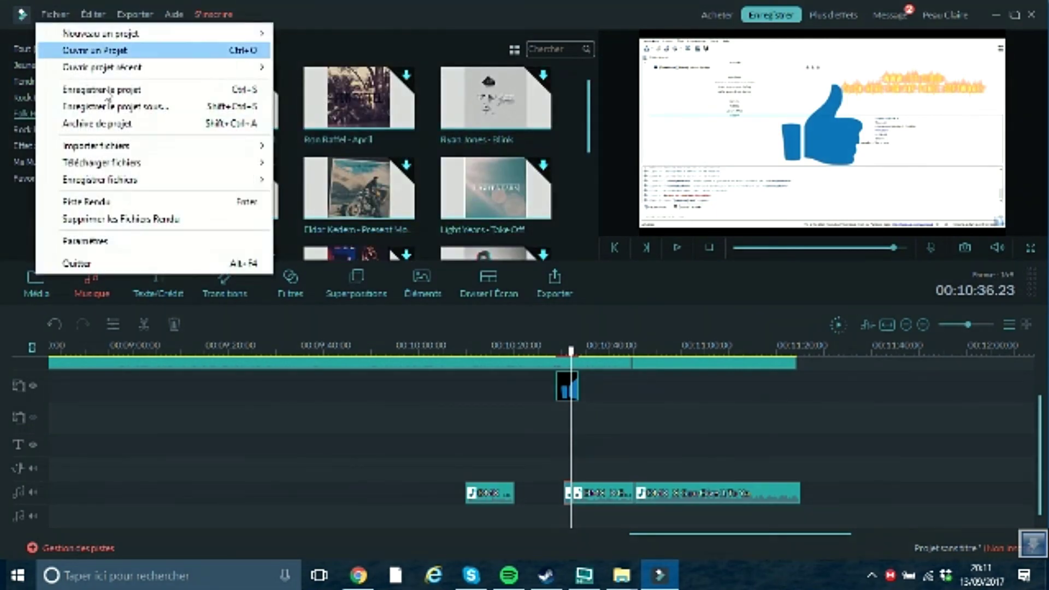
{"action": "left_click", "coordinate": [2, 243]}
{"action": "left_click", "coordinate": [44, 288]}
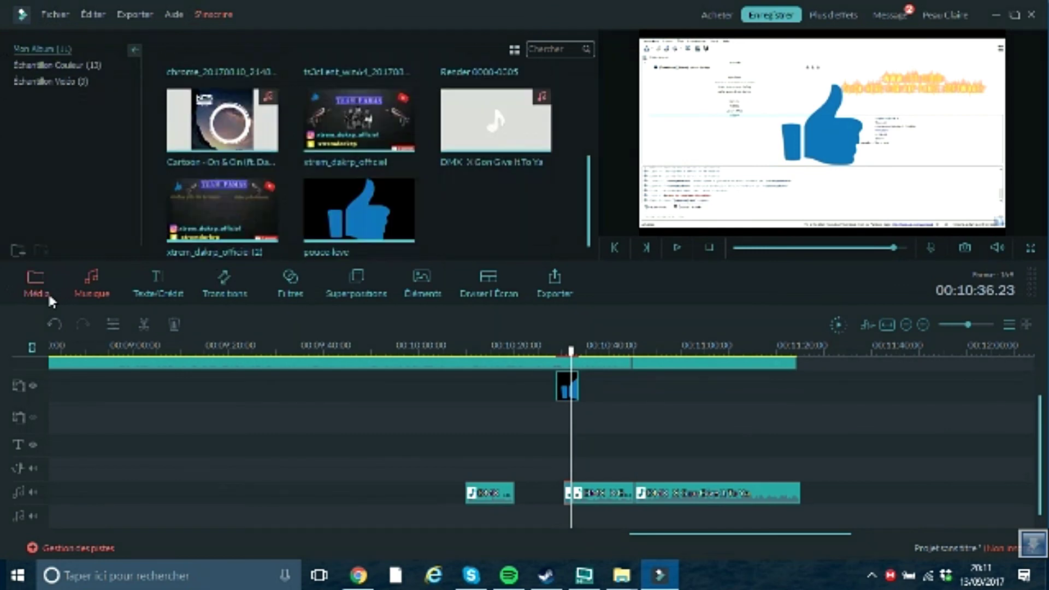
{"action": "left_click", "coordinate": [554, 349]}
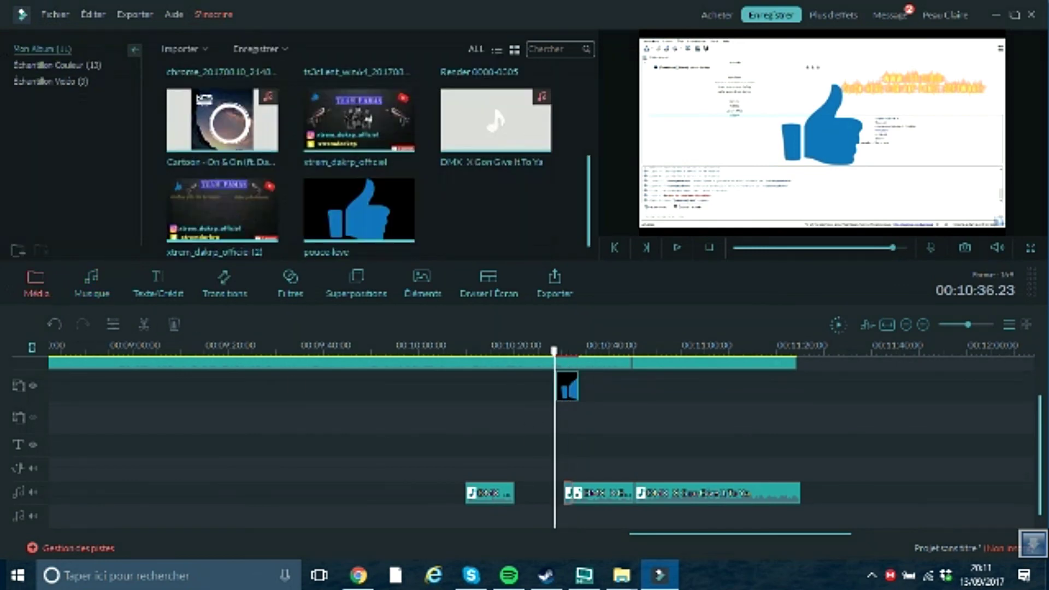
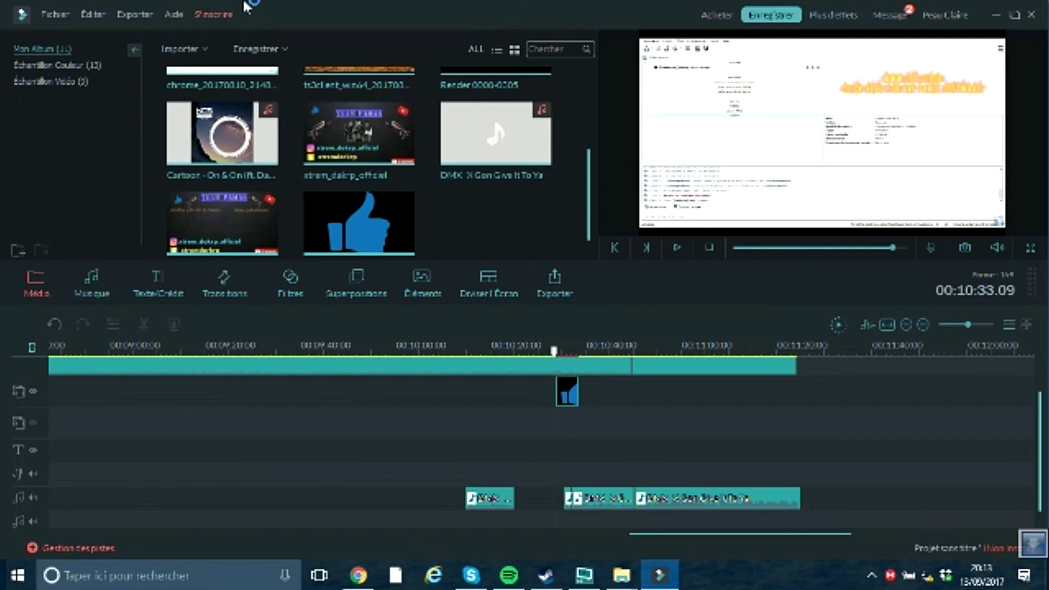
Open the S'inscrire… registration window from the S'inscrire menu
{"action": "left_click", "coordinate": [232, 14]}
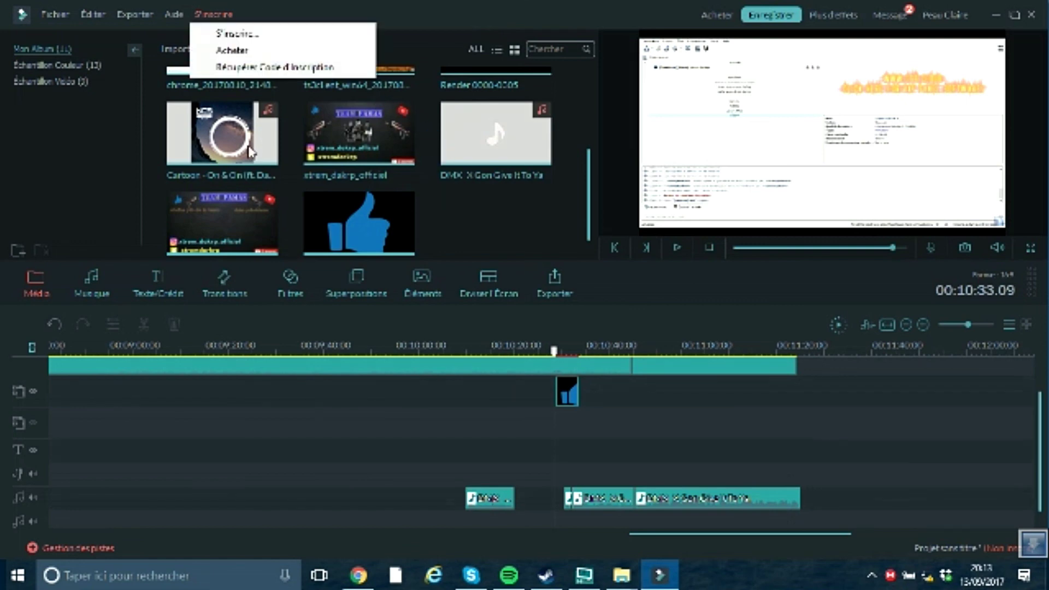
{"action": "left_click", "coordinate": [299, 43]}
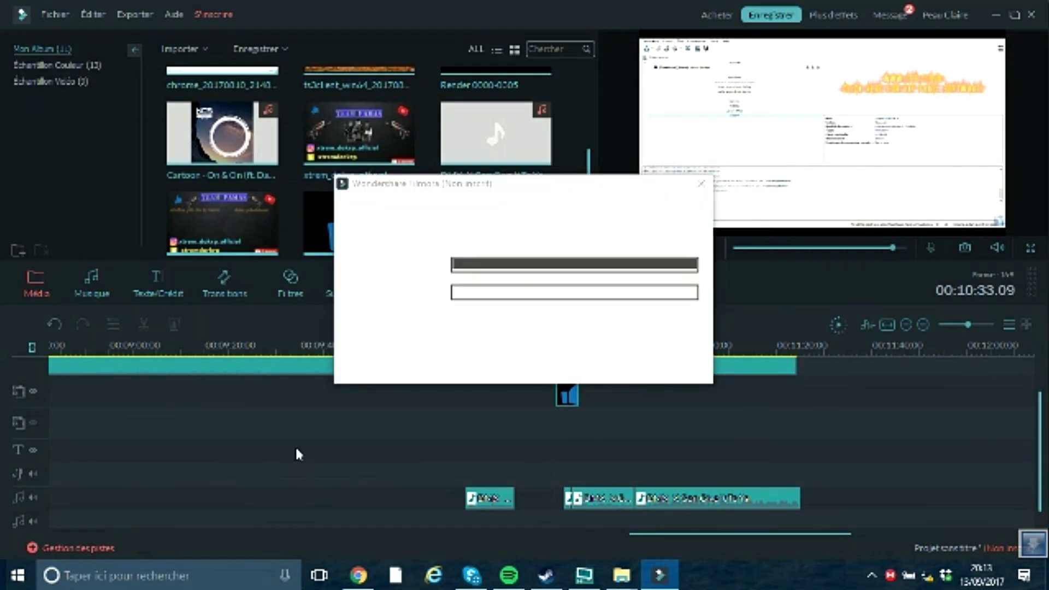
Move the registration window up-left, submit it empty, dismiss the invalid e-mail or code warning, and select the code field
{"action": "left_click", "coordinate": [496, 195]}
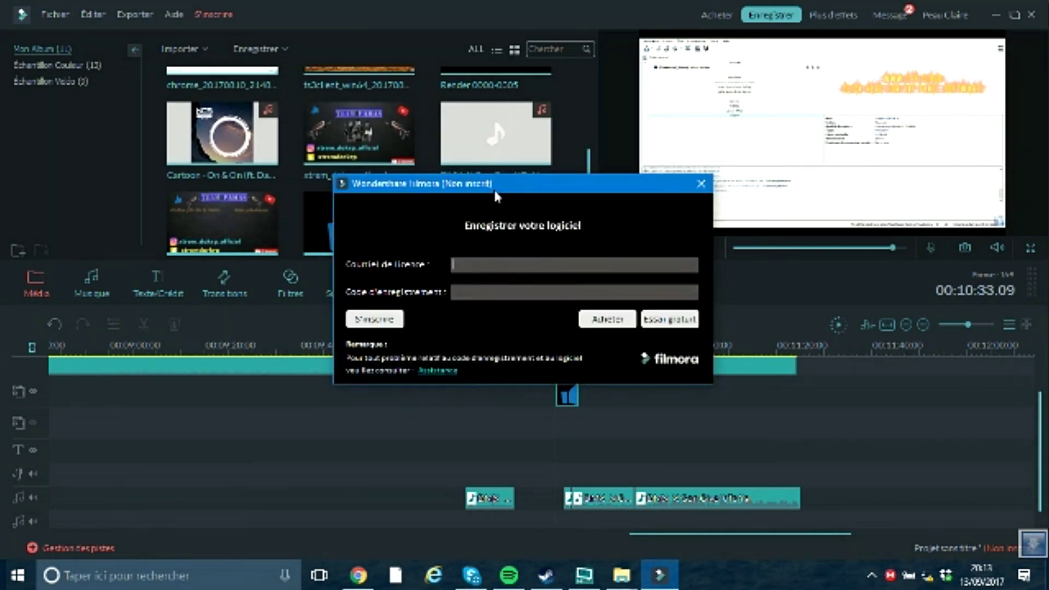
{"action": "left_click_drag", "start_coordinate": [495, 195], "coordinate": [475, 177]}
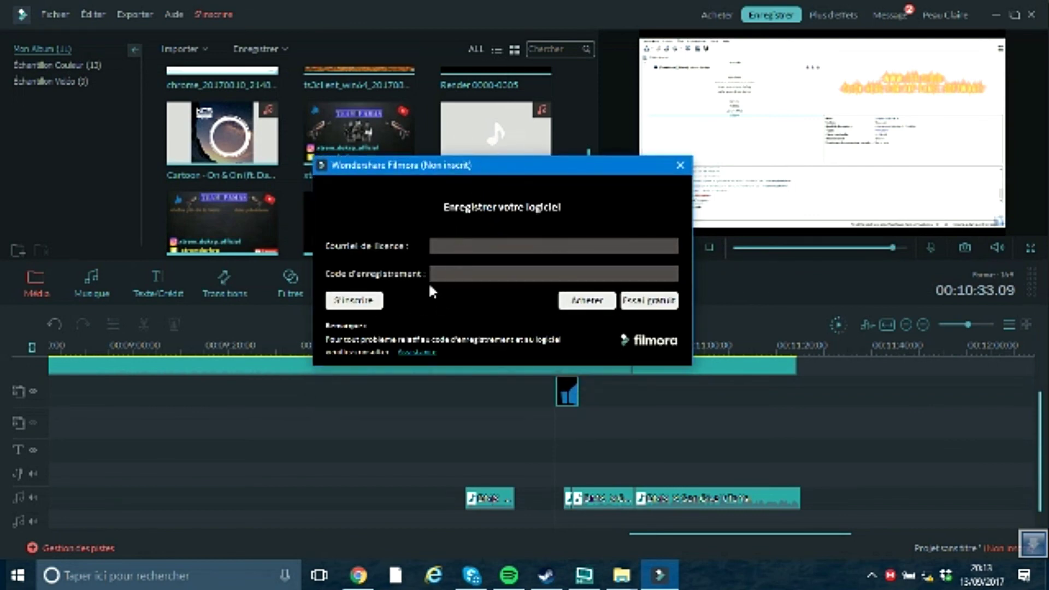
{"action": "left_click", "coordinate": [367, 306]}
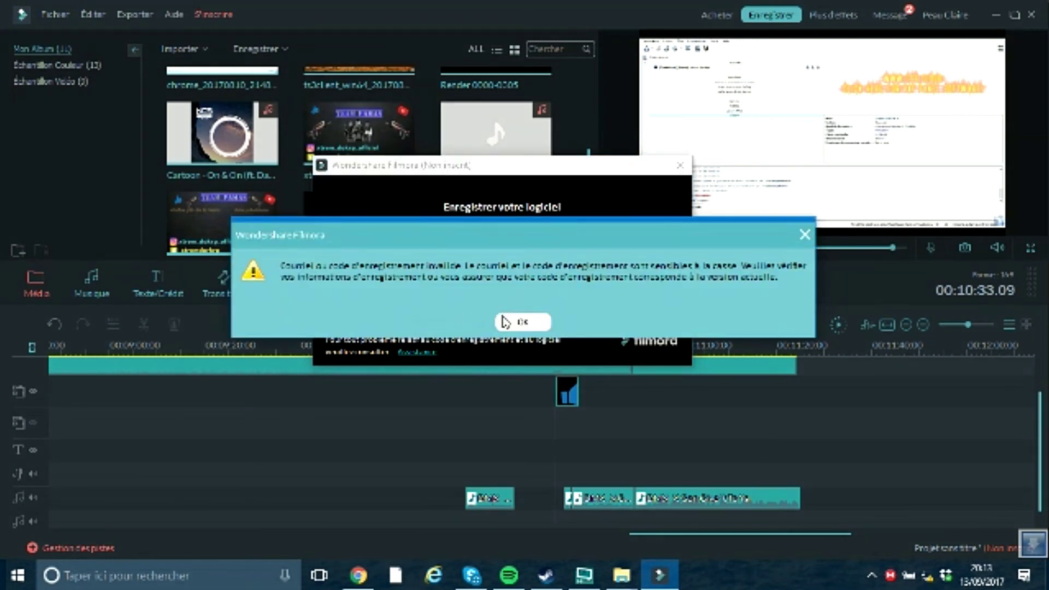
{"action": "left_click", "coordinate": [508, 322]}
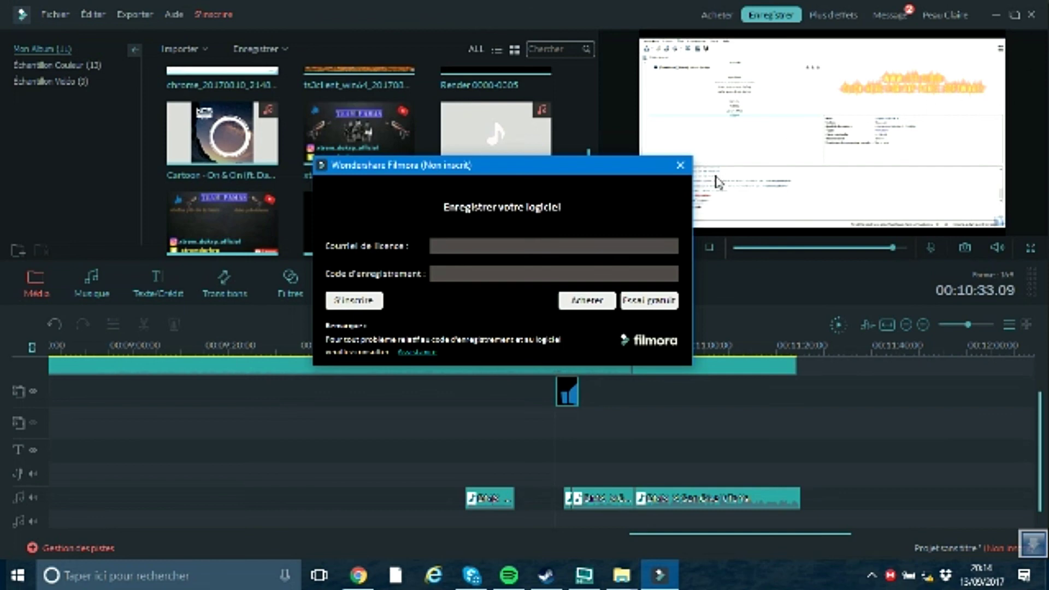
{"action": "left_click", "coordinate": [479, 273]}
Paste the licence e-mail into the Courriel de licence field and bring the Notepad key note forward
{"action": "left_click", "coordinate": [994, 16]}
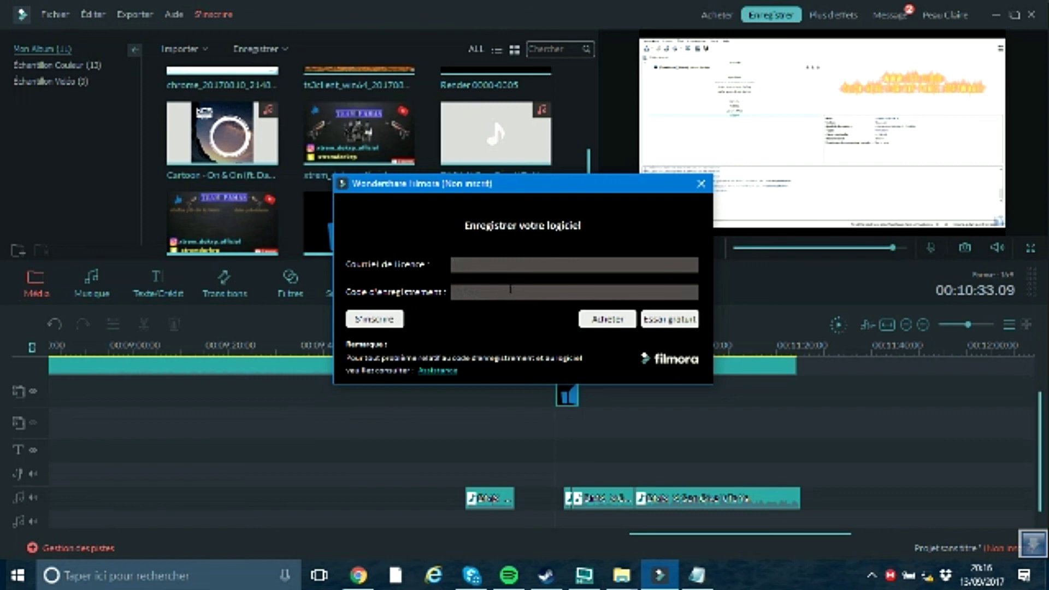
{"action": "key", "text": "ctrl+v"}
{"action": "left_click", "coordinate": [697, 575]}
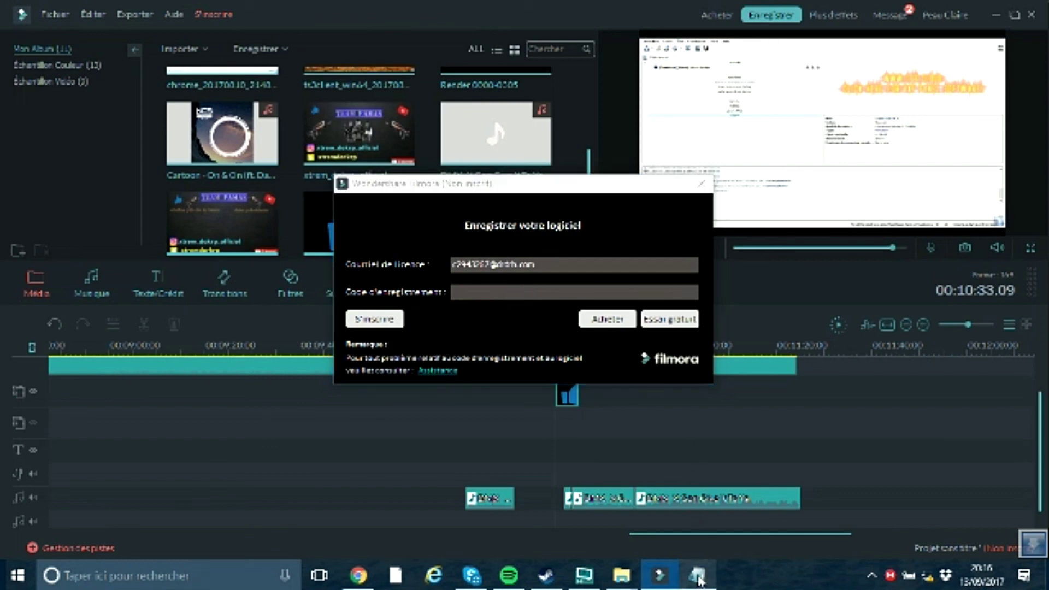
Try selecting the registration code and the Code: and Email: labels in the Notepad key note
{"action": "left_click", "coordinate": [613, 168]}
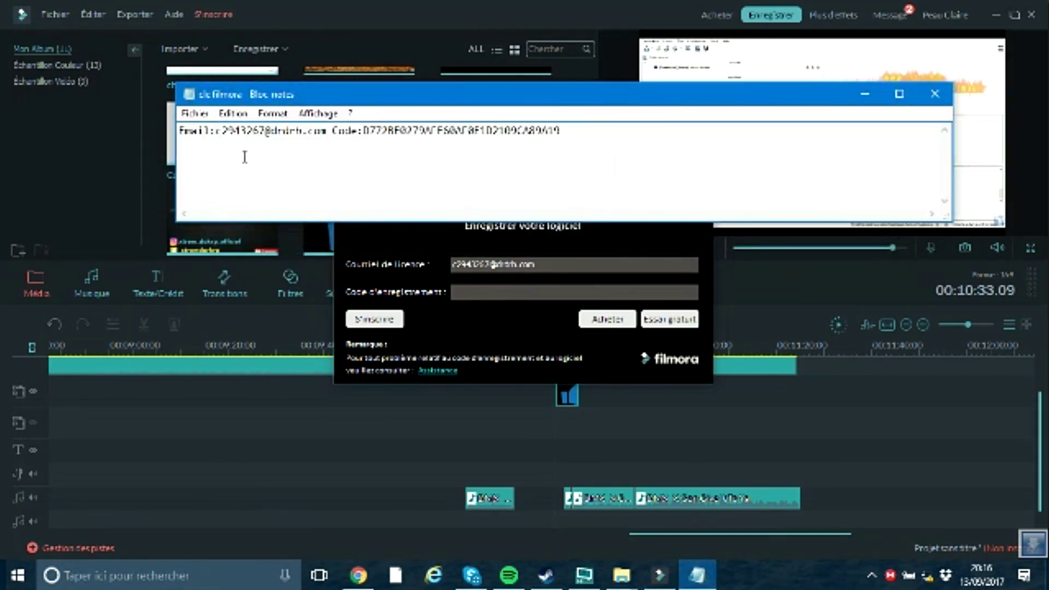
{"action": "left_click_drag", "start_coordinate": [582, 133], "coordinate": [363, 134]}
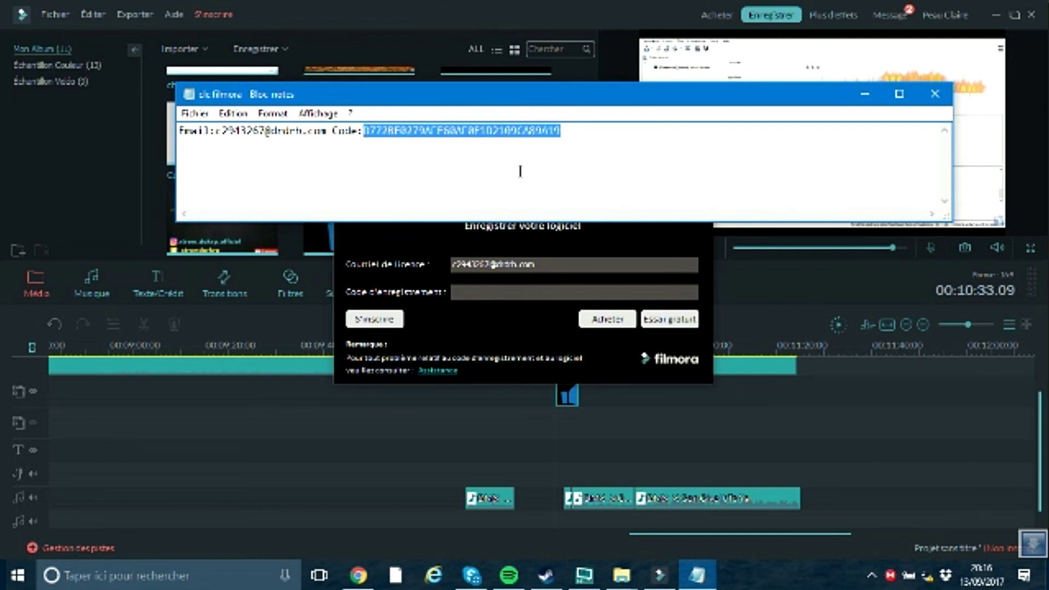
{"action": "left_click", "coordinate": [447, 170]}
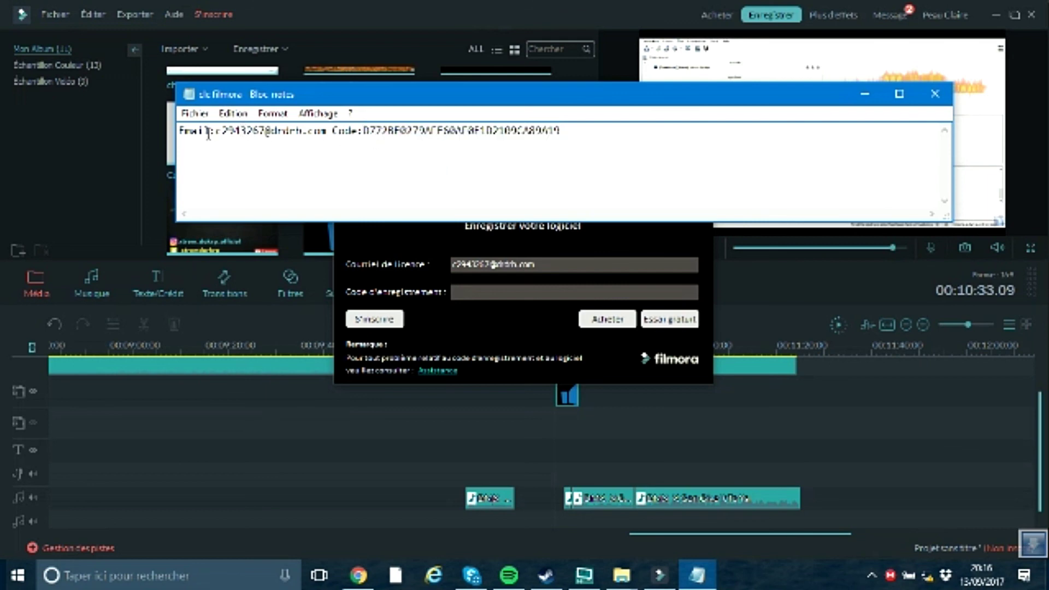
{"action": "left_click_drag", "start_coordinate": [216, 131], "coordinate": [563, 130]}
{"action": "left_click", "coordinate": [338, 151]}
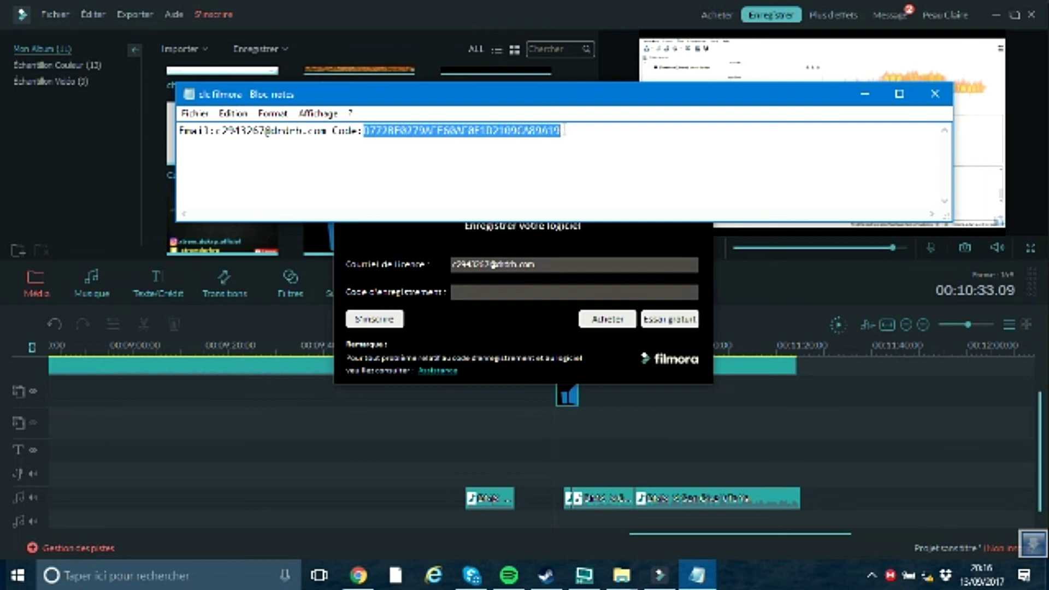
{"action": "left_click", "coordinate": [586, 150]}
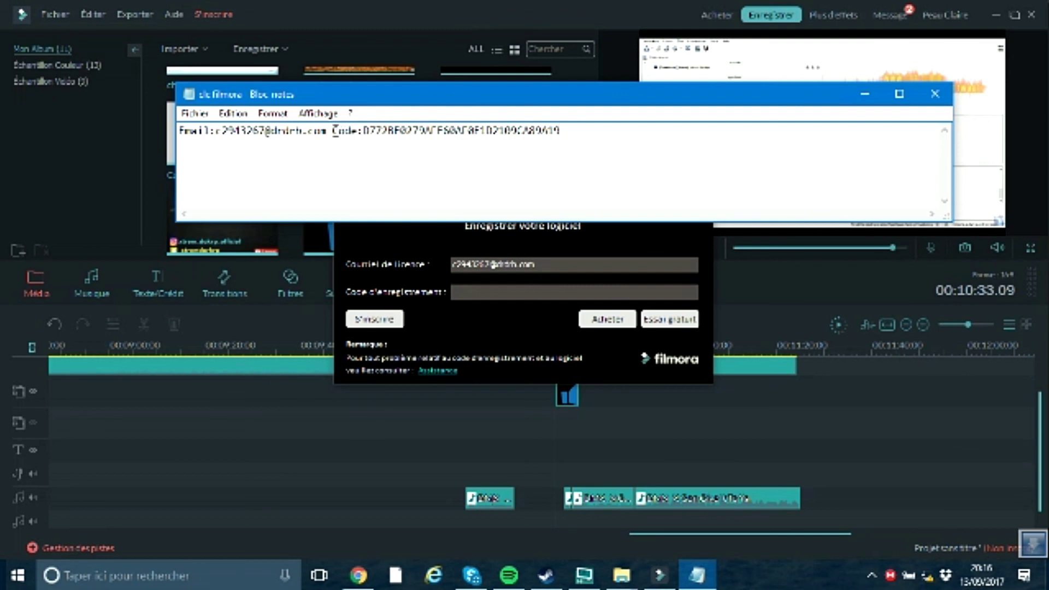
{"action": "left_click_drag", "start_coordinate": [332, 131], "coordinate": [365, 132]}
{"action": "left_click", "coordinate": [346, 159]}
{"action": "left_click_drag", "start_coordinate": [218, 132], "coordinate": [178, 132]}
{"action": "left_click", "coordinate": [289, 160]}
Hide the note, paste into the registration code field, then erase the wrongly pasted text
{"action": "left_click", "coordinate": [864, 94]}
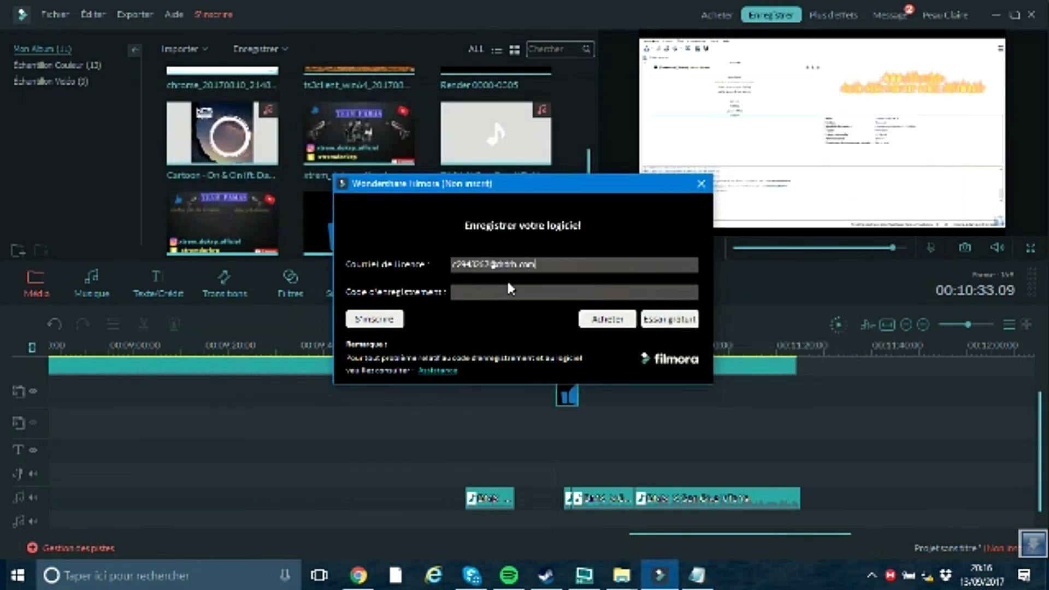
{"action": "left_click", "coordinate": [513, 290]}
{"action": "key", "text": "ctrl+v"}
{"action": "key", "text": "BackSpace"}
{"action": "key", "text": "BackSpace"}
{"action": "key", "text": "BackSpace"}
{"action": "key", "text": "BackSpace"}
{"action": "key", "text": "BackSpace"}
{"action": "key", "text": "BackSpace"}
{"action": "key", "text": "BackSpace"}
{"action": "key", "text": "BackSpace"}
{"action": "key", "text": "BackSpace"}
{"action": "key", "text": "BackSpace"}
{"action": "key", "text": "BackSpace"}
{"action": "key", "text": "BackSpace"}
{"action": "key", "text": "BackSpace"}
{"action": "key", "text": "BackSpace"}
{"action": "key", "text": "BackSpace"}
{"action": "key", "text": "BackSpace"}
{"action": "key", "text": "BackSpace"}
{"action": "key", "text": "BackSpace"}
Select the full registration code in the Notepad note, then minimize the note
{"action": "left_click", "coordinate": [696, 574]}
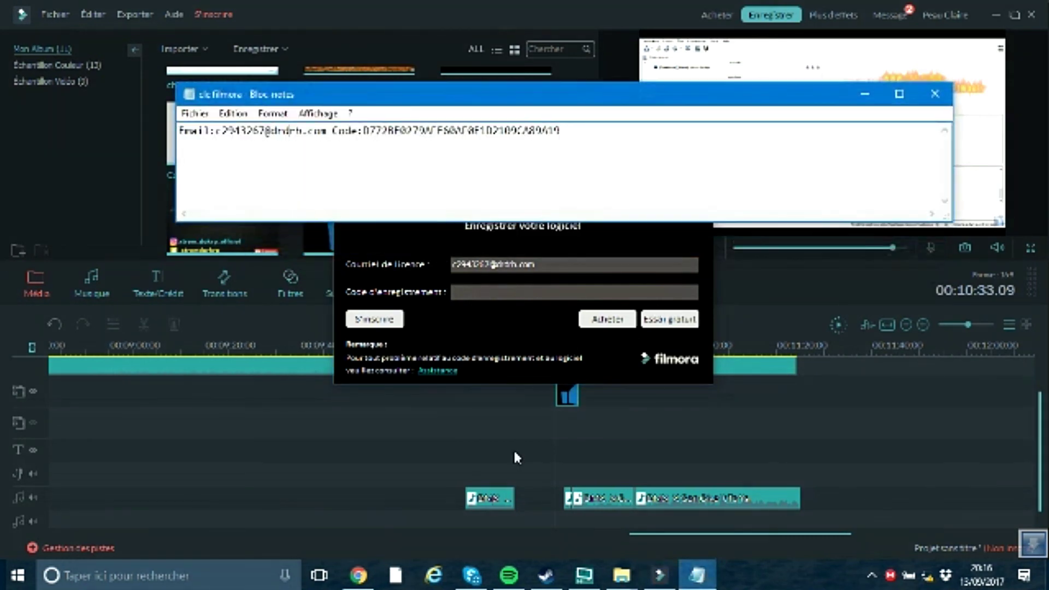
{"action": "left_click_drag", "start_coordinate": [564, 130], "coordinate": [362, 130]}
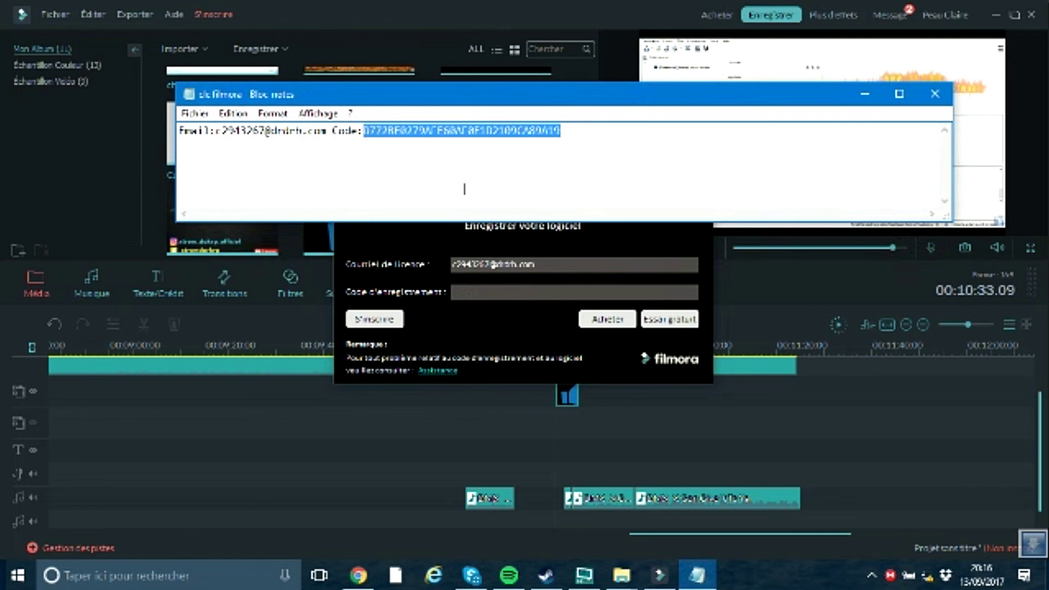
{"action": "left_click", "coordinate": [864, 94]}
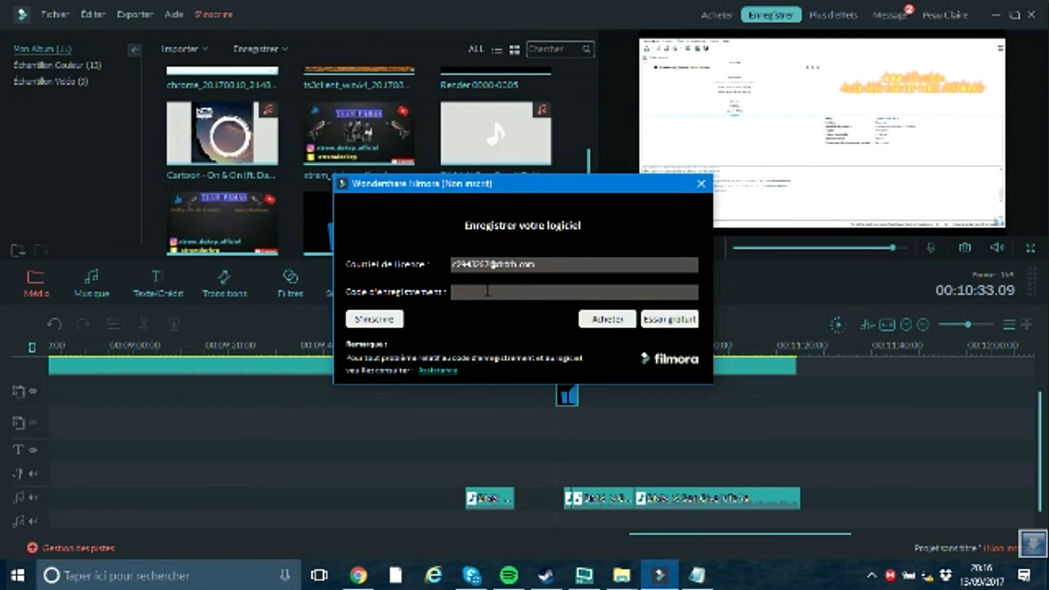
Paste the registration code, submit the registration and dismiss the confirmation message
{"action": "left_click", "coordinate": [487, 291]}
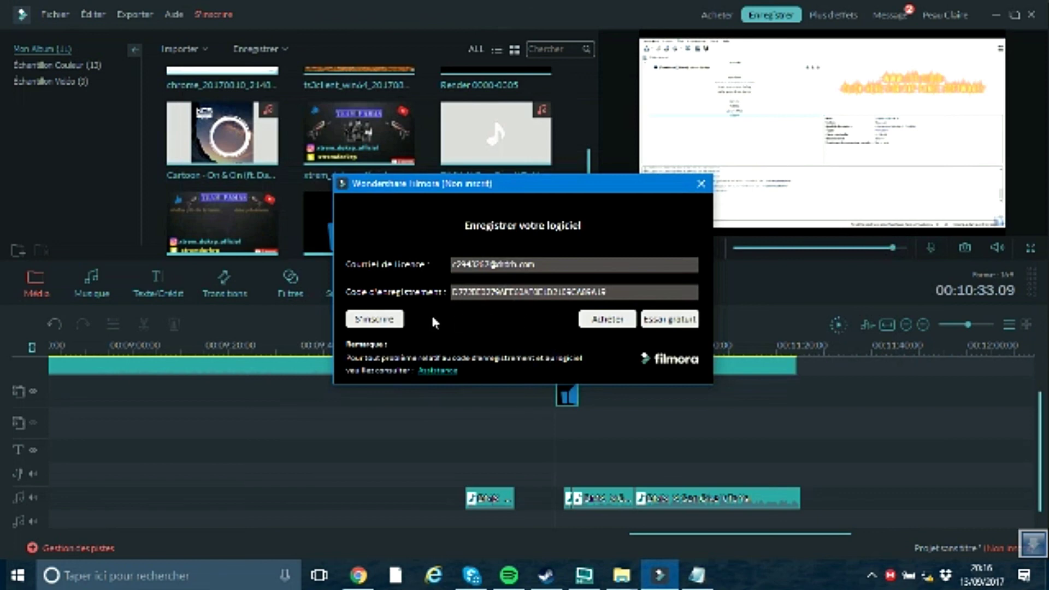
{"action": "left_click", "coordinate": [383, 321]}
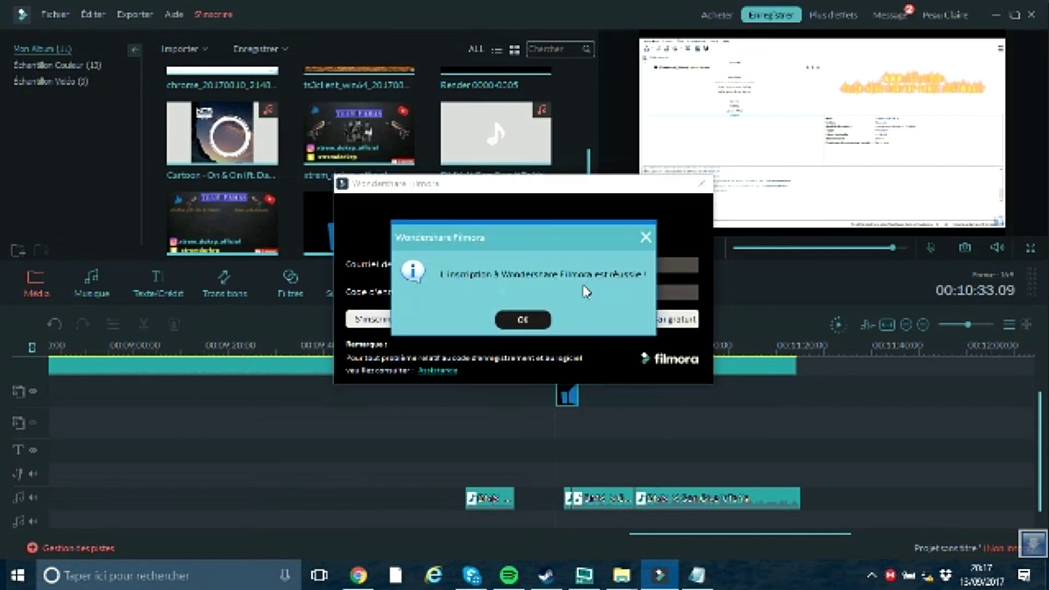
{"action": "left_click", "coordinate": [545, 321]}
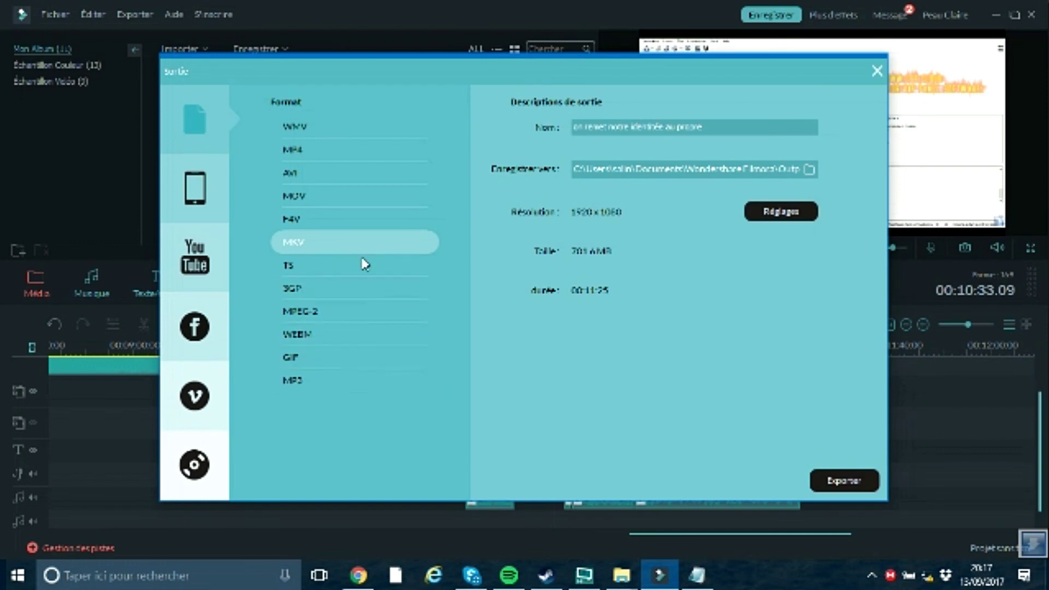
Open the detailed Réglages settings for the MKV export
{"action": "left_click", "coordinate": [788, 215]}
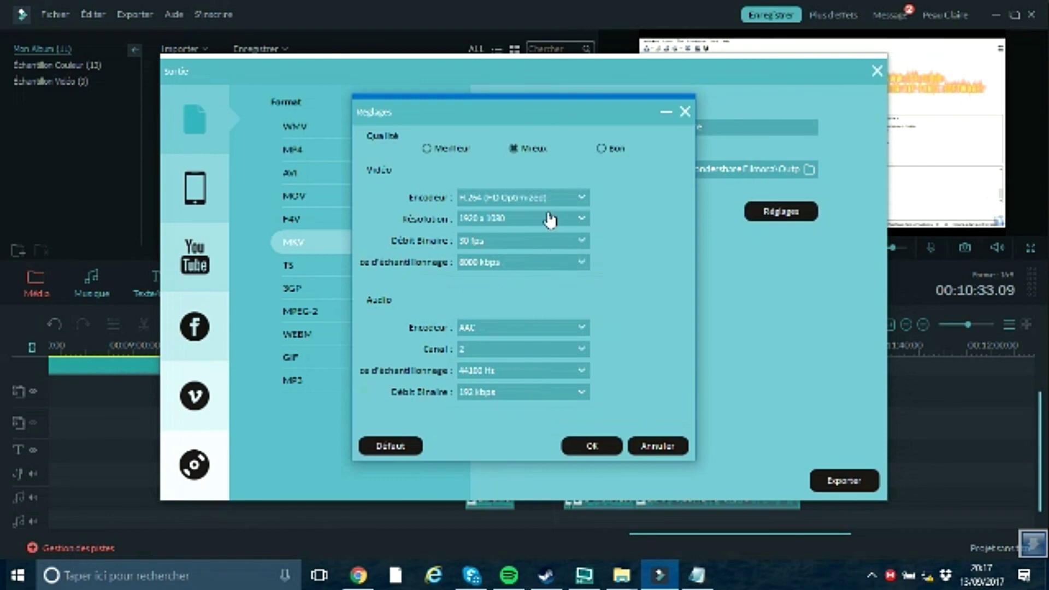
Review the video dropdowns, keeping 30 fps, H.264 (HD Optimized), 8000 kbps and 1920 x 1080
{"action": "left_click", "coordinate": [508, 242]}
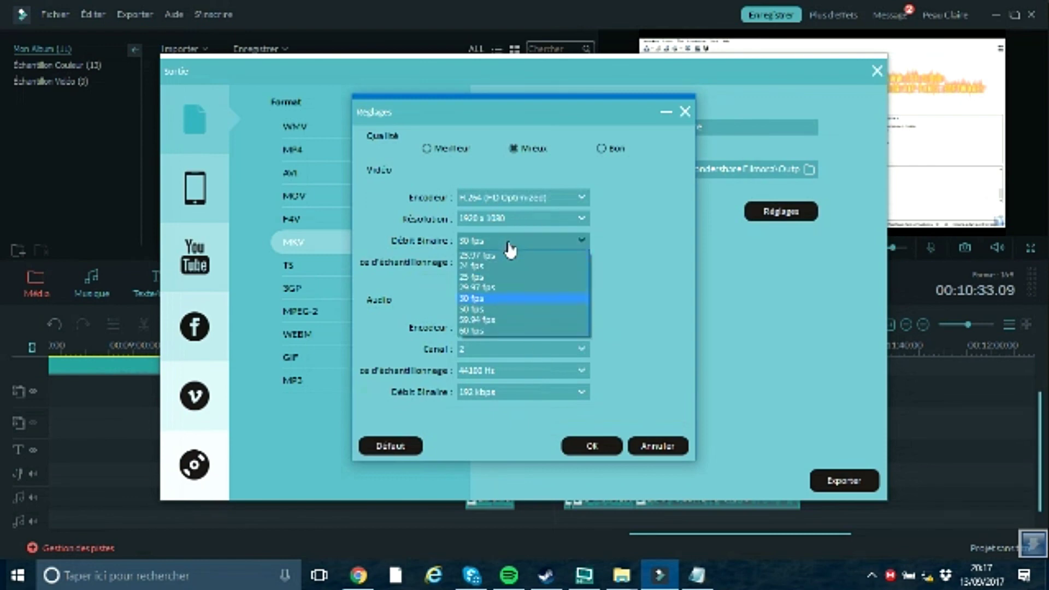
{"action": "left_click", "coordinate": [515, 302]}
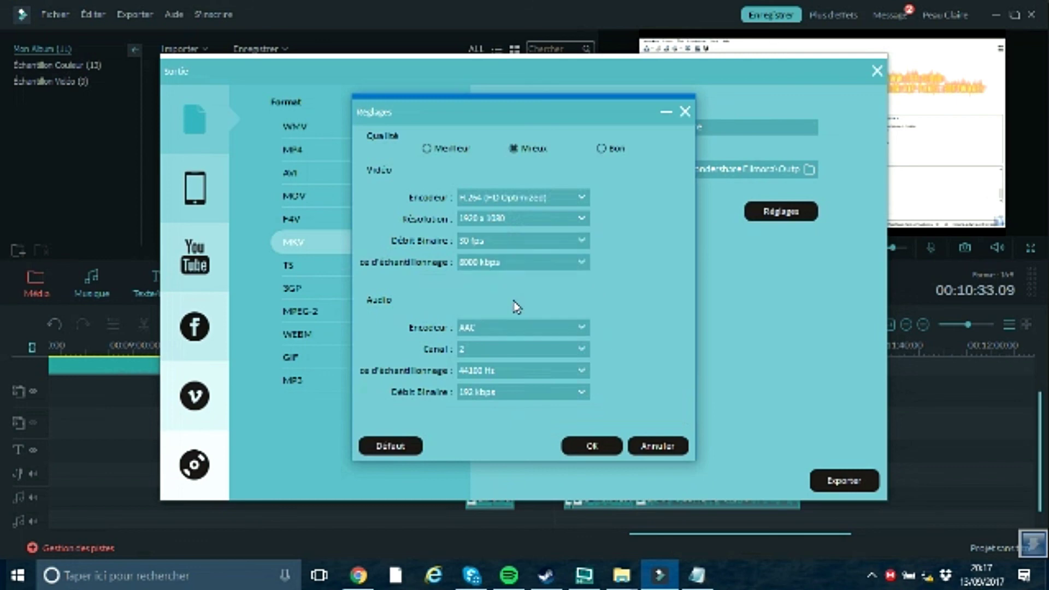
{"action": "left_click", "coordinate": [568, 200]}
{"action": "left_click", "coordinate": [568, 199]}
{"action": "left_click", "coordinate": [559, 266]}
{"action": "left_click", "coordinate": [558, 266]}
{"action": "left_click", "coordinate": [523, 230]}
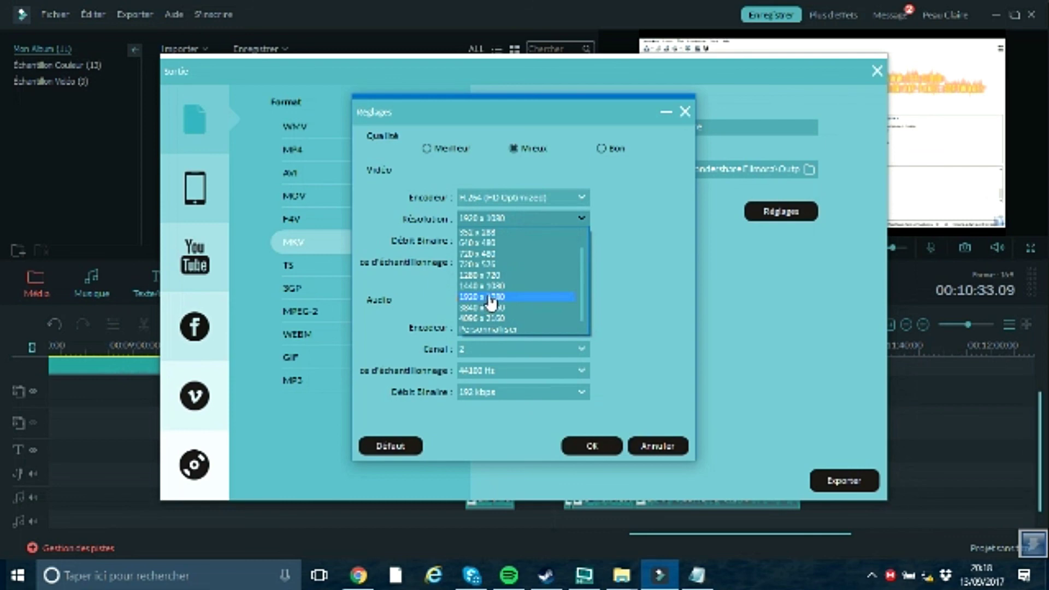
{"action": "left_click", "coordinate": [526, 298]}
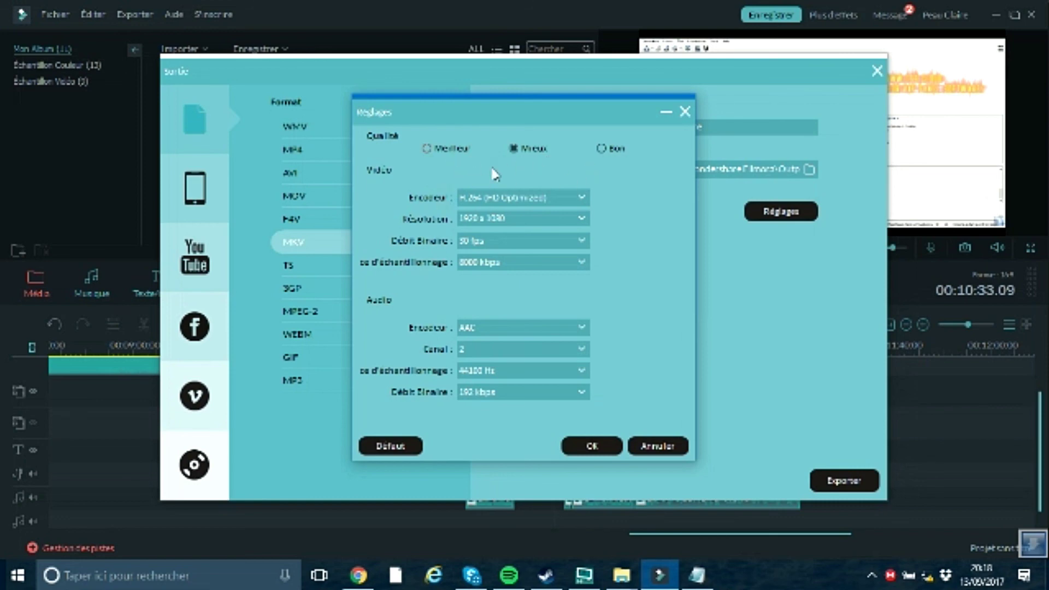
{"action": "left_click", "coordinate": [566, 200]}
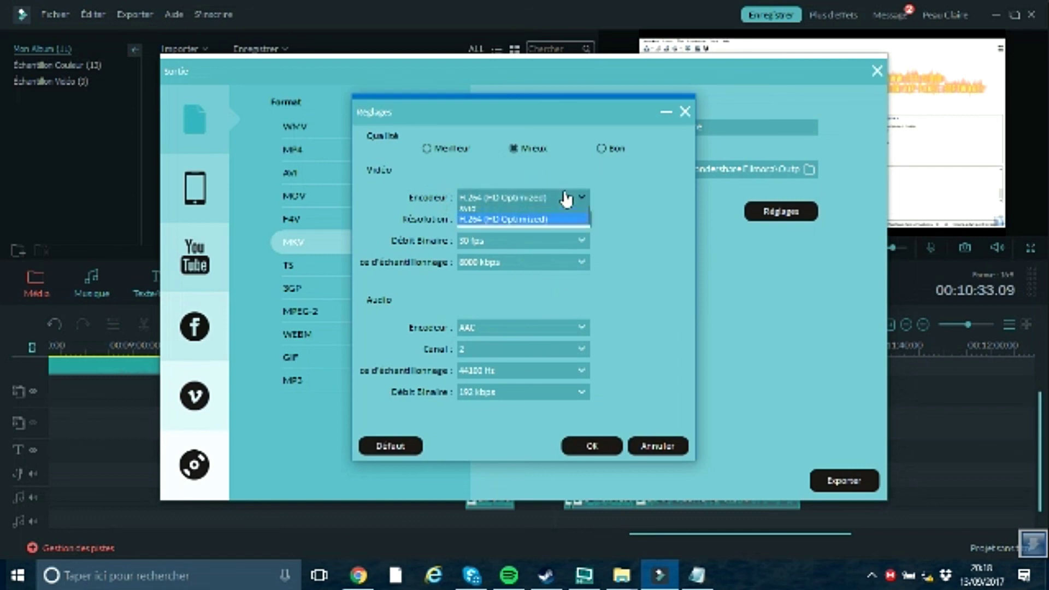
{"action": "left_click", "coordinate": [557, 233]}
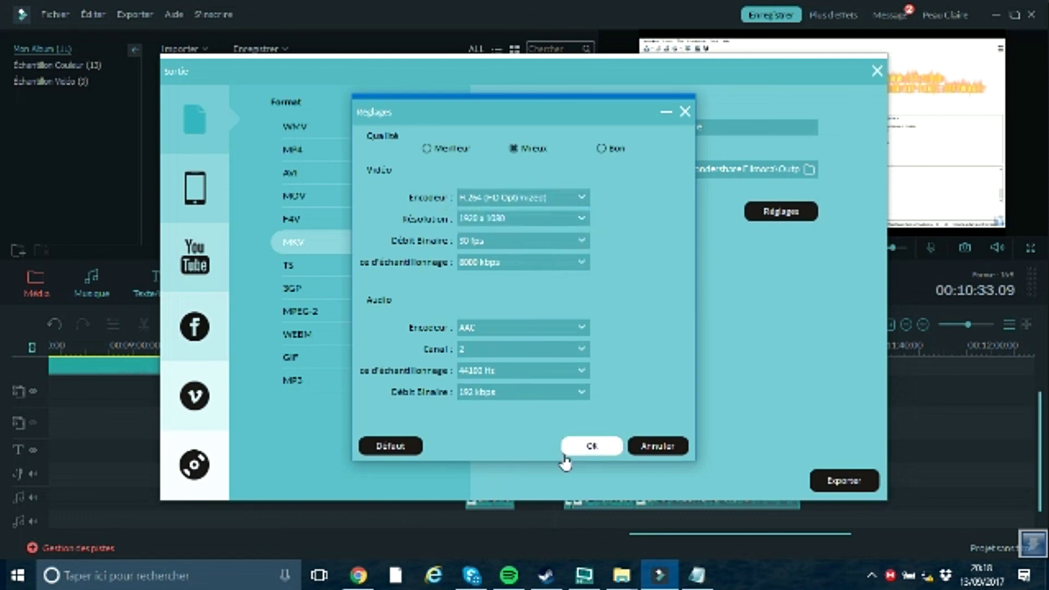
Confirm the MKV settings with OK, close the Sortie window and minimise Filmora
{"action": "left_click", "coordinate": [588, 447]}
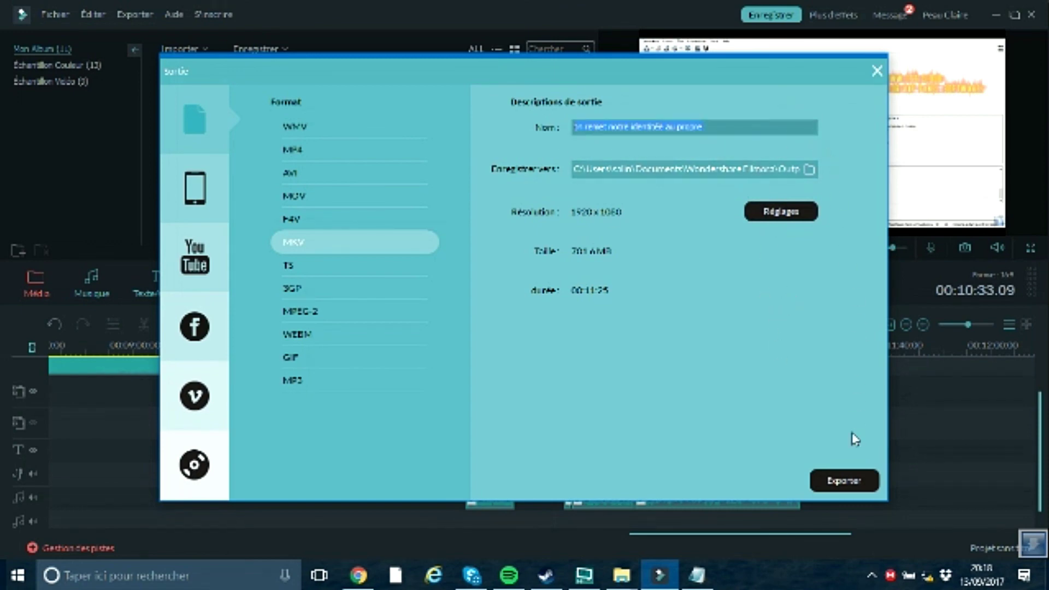
{"action": "left_click", "coordinate": [875, 72]}
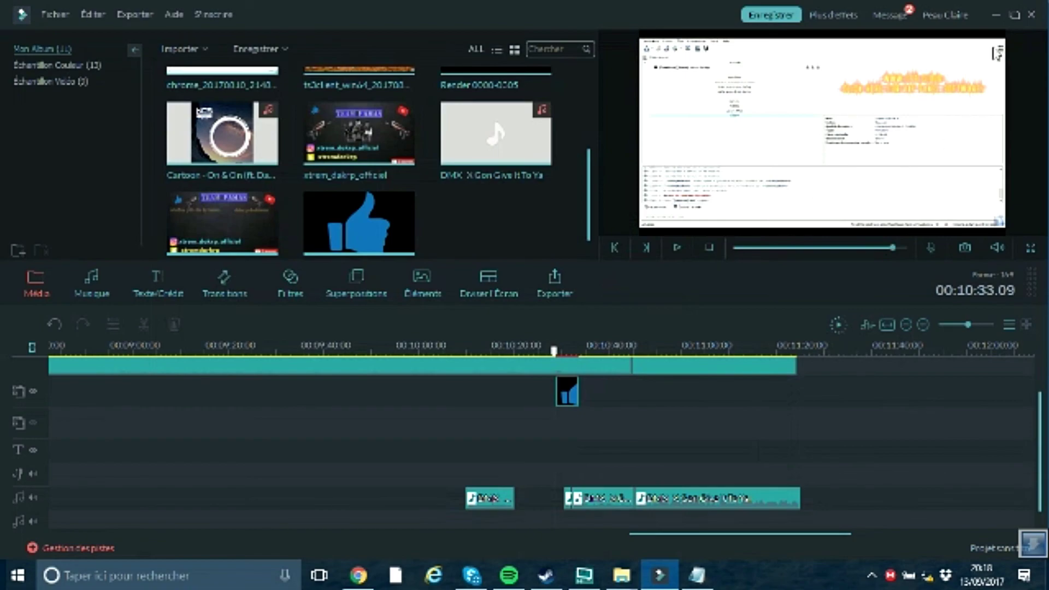
{"action": "left_click", "coordinate": [993, 16]}
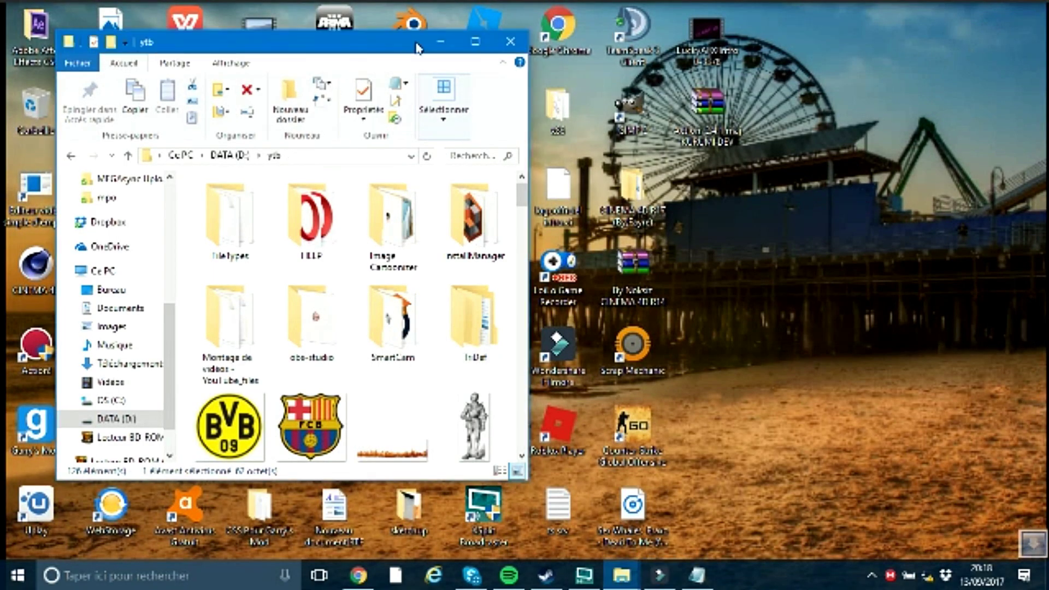
Minimise the ytb folder window, restore it from its taskbar preview, then minimise it again
{"action": "left_click", "coordinate": [440, 41]}
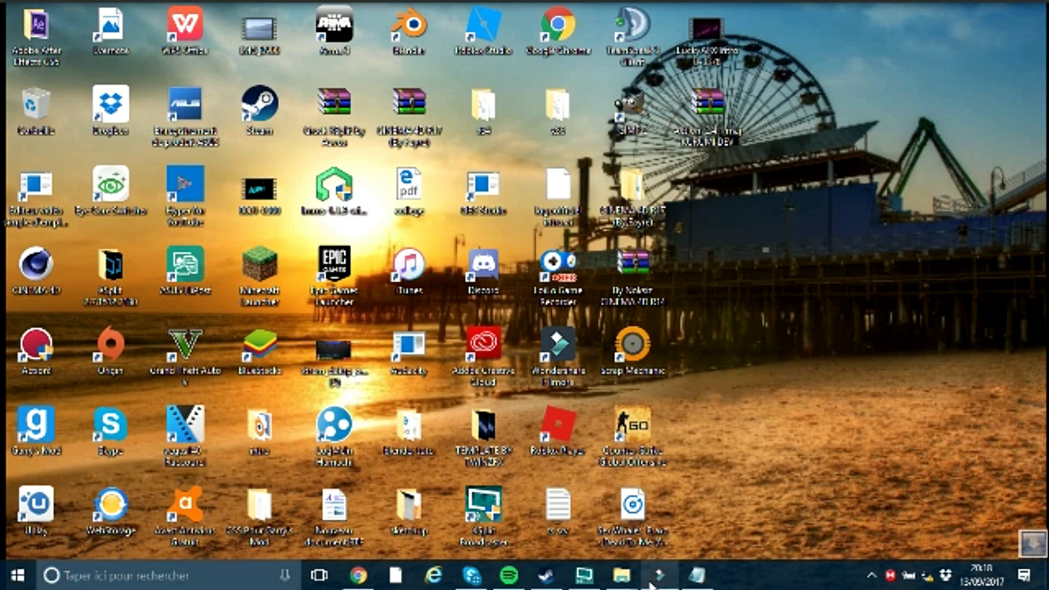
{"action": "mouse_move", "coordinate": [625, 583]}
{"action": "mouse_move", "coordinate": [563, 542]}
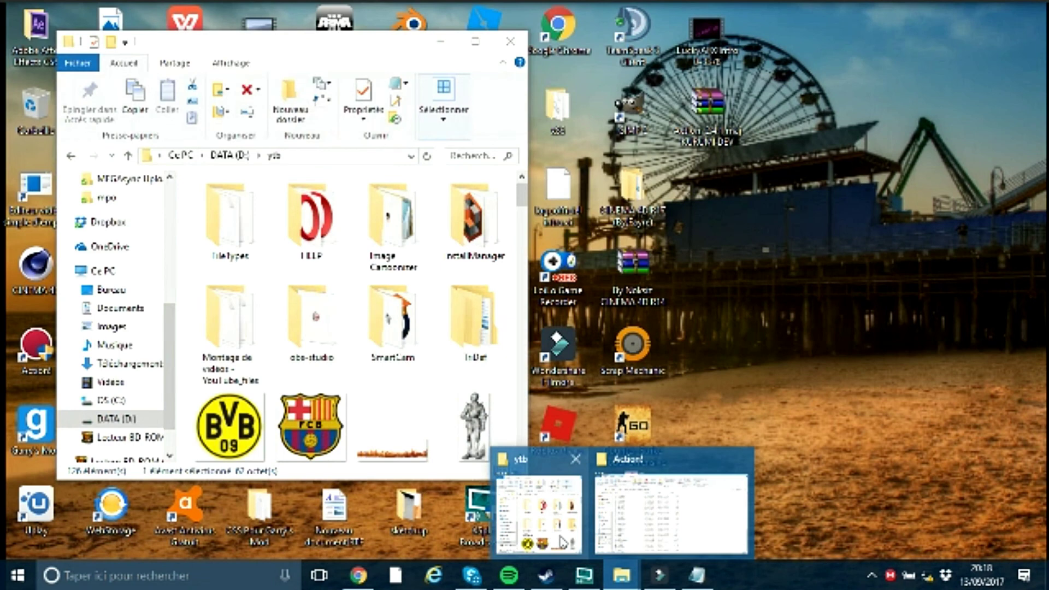
{"action": "left_click", "coordinate": [561, 542]}
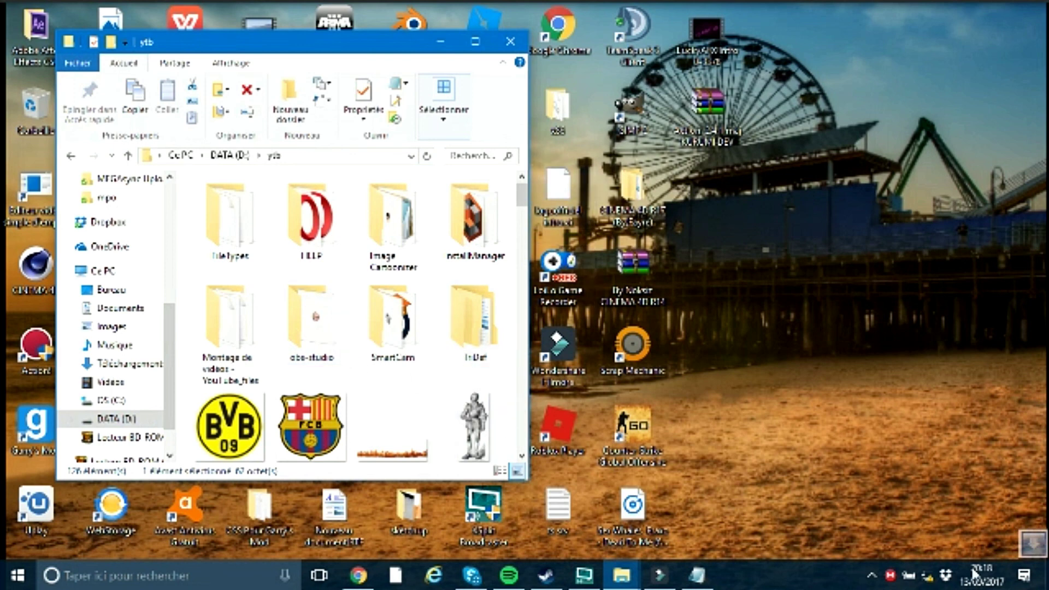
{"action": "left_click", "coordinate": [440, 41]}
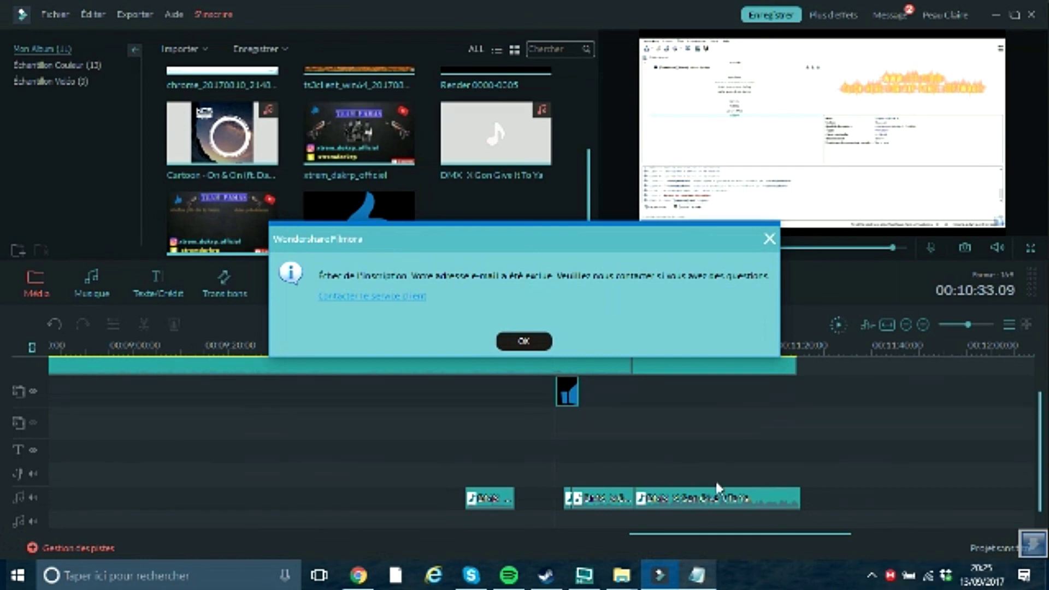
Close Filmora's licence e-mail registration error notice with OK
{"action": "mouse_move", "coordinate": [932, 575]}
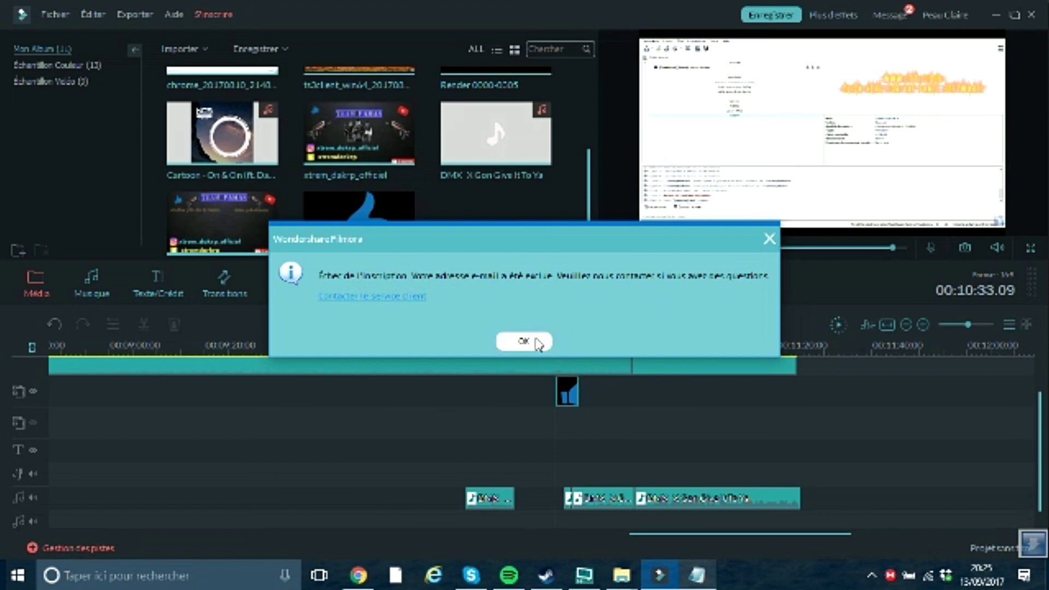
{"action": "left_click", "coordinate": [538, 342]}
{"action": "left_click", "coordinate": [537, 343]}
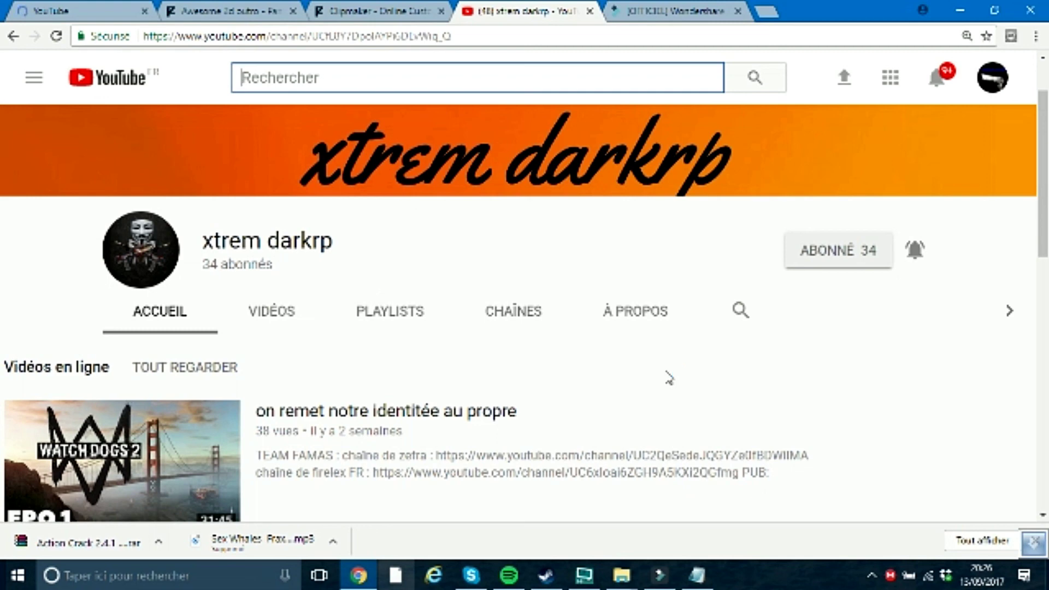
Scroll the YouTube channel page down and back up to show its recent uploads
{"action": "scroll", "coordinate": [588, 363], "scroll_direction": "up", "scroll_amount": 1}
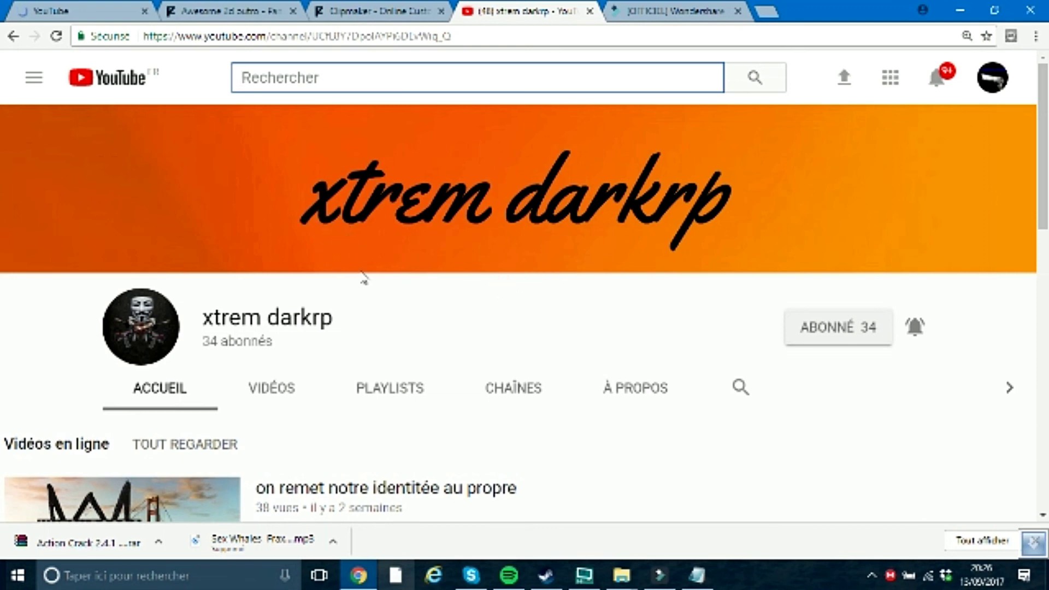
{"action": "scroll", "coordinate": [367, 285], "scroll_direction": "down", "scroll_amount": 3}
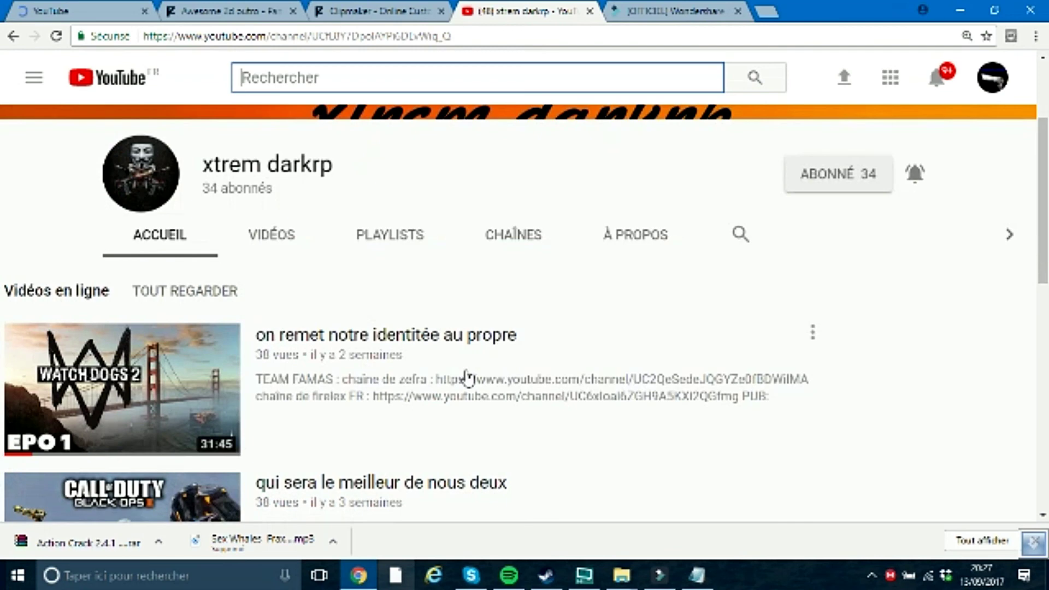
{"action": "scroll", "coordinate": [502, 321], "scroll_direction": "up", "scroll_amount": 3}
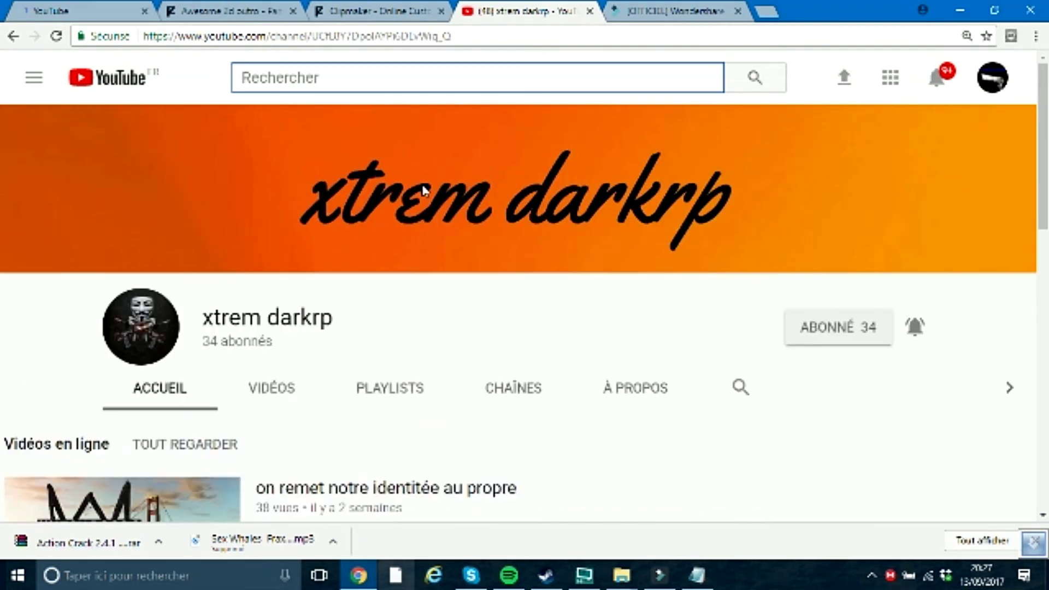